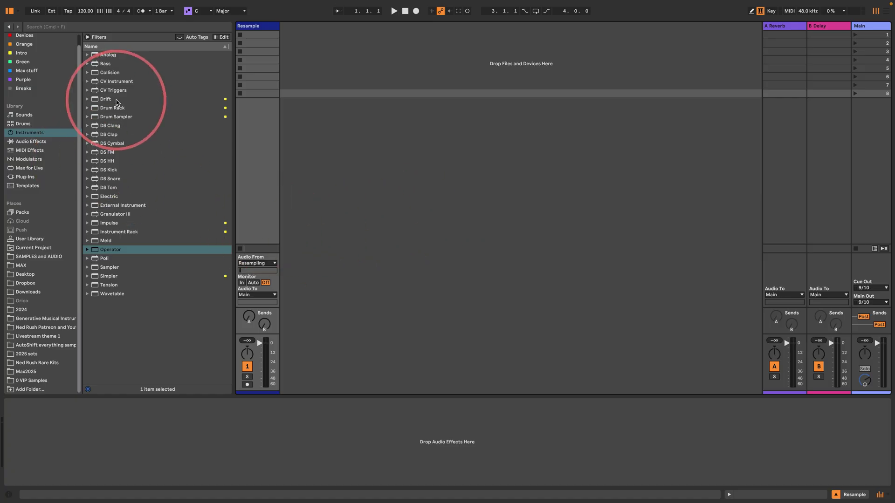
Load Operator onto a new MIDI track and create a clip in its first slot with a C1 note at the start.
drag(105, 249, 312, 61)
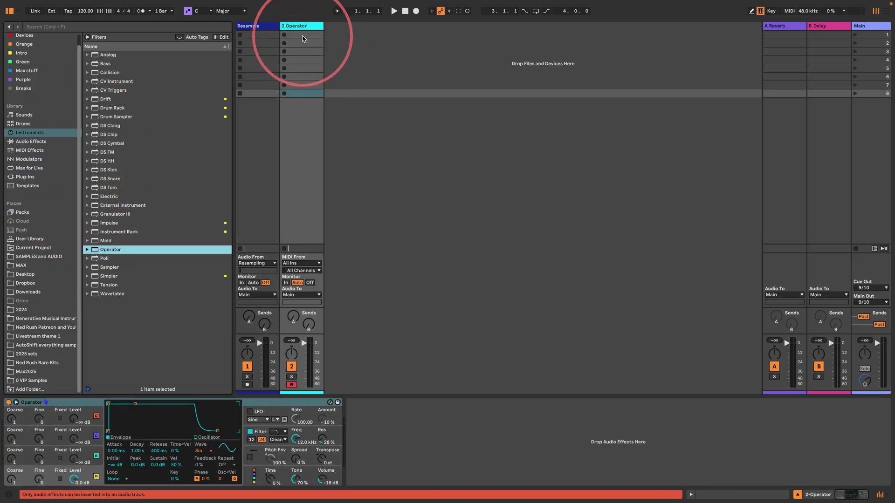
double_click(303, 35)
drag(298, 379, 296, 157)
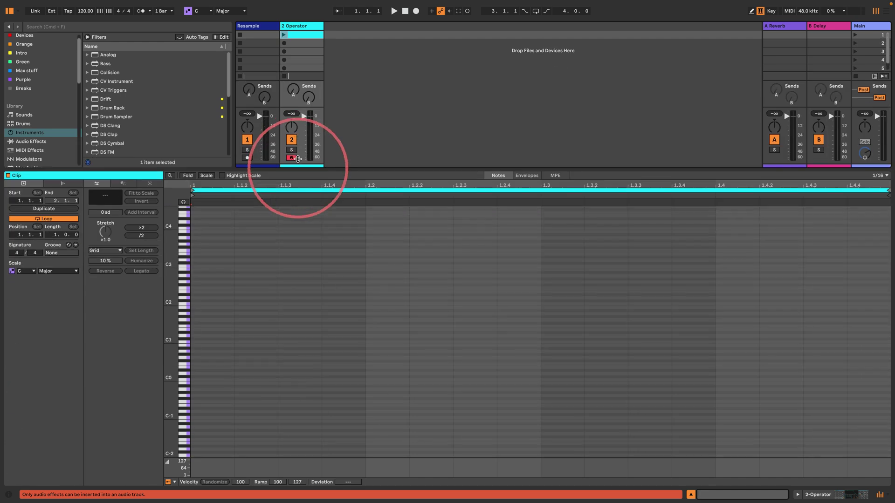
double_click(206, 342)
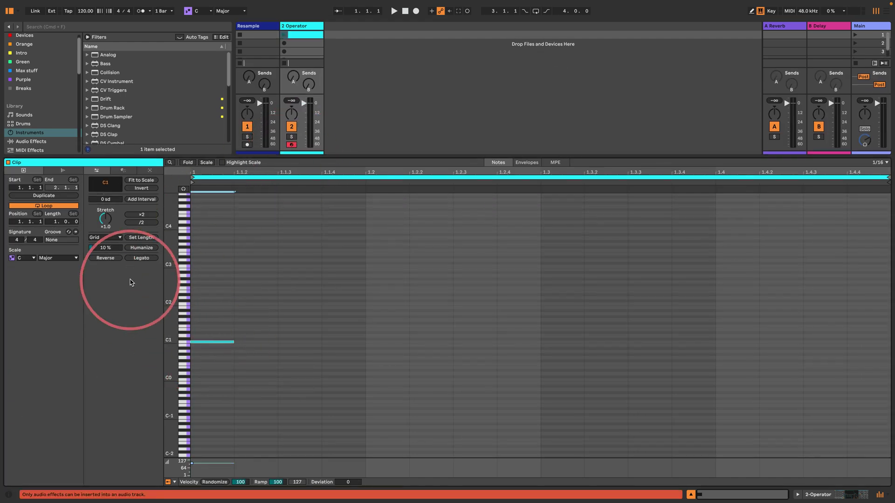
Set the clip's loop length to 4 bars and extend the C1 note legato across the whole clip.
click(141, 258)
click(49, 221)
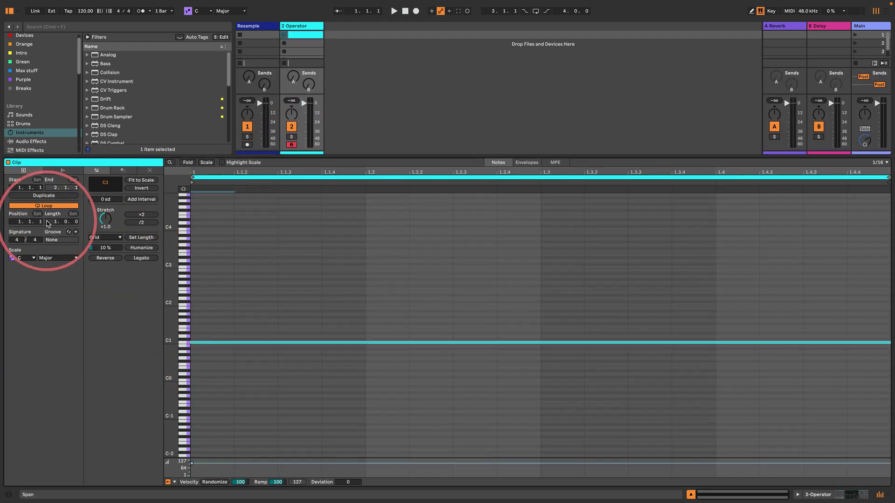
key(Up)
key(Up)
key(Up)
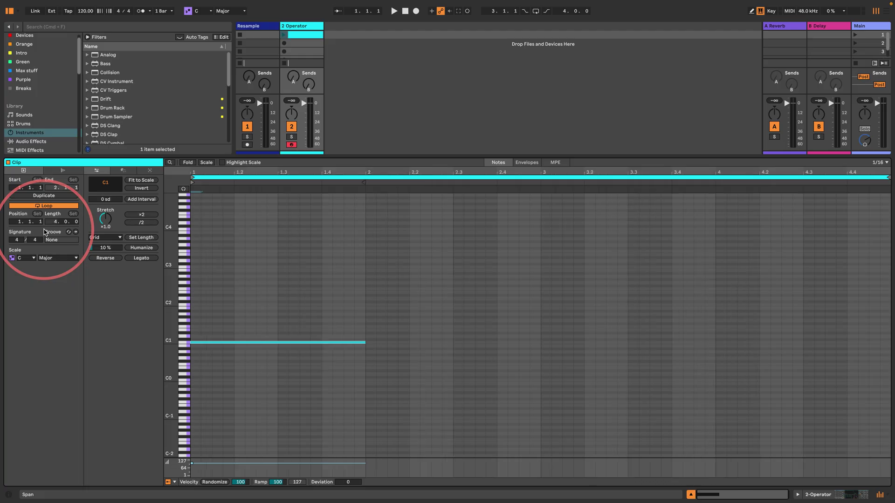
click(136, 259)
click(136, 258)
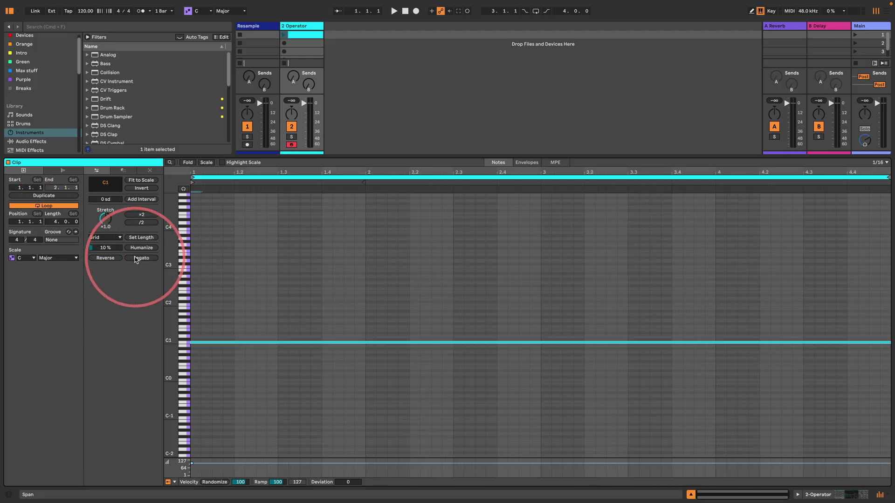
Loop the clip from position 1.2.1 for a length of 3.2.0, keeping the start at 1.1.1, and audition it.
click(232, 220)
drag(234, 227, 843, 307)
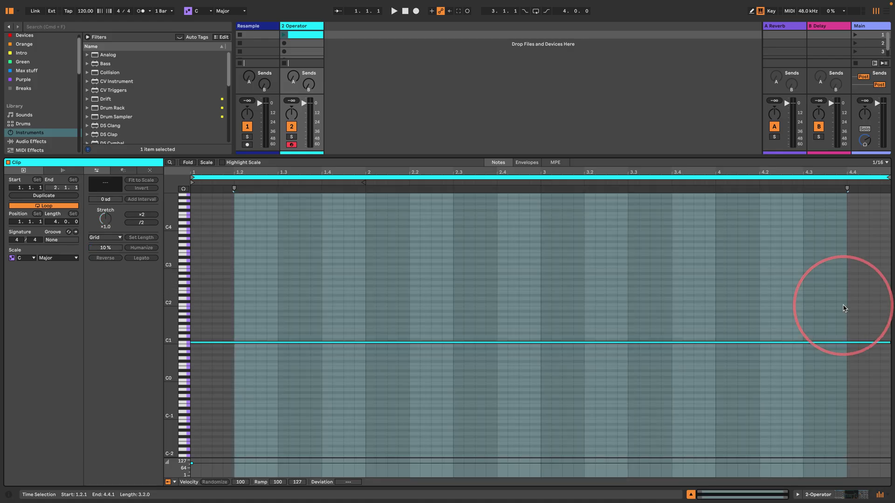
key(super+l)
mouse_move(231, 192)
mouse_down()
mouse_move(199, 176)
mouse_move(192, 182)
mouse_up()
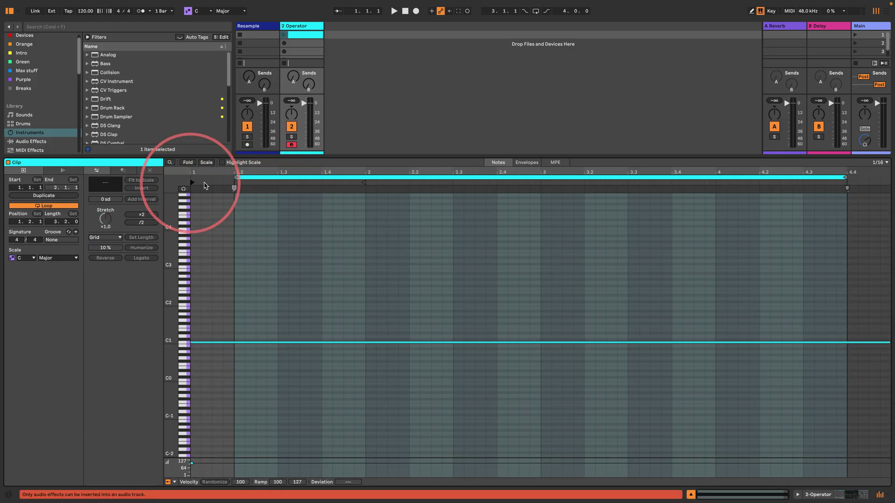
click(284, 36)
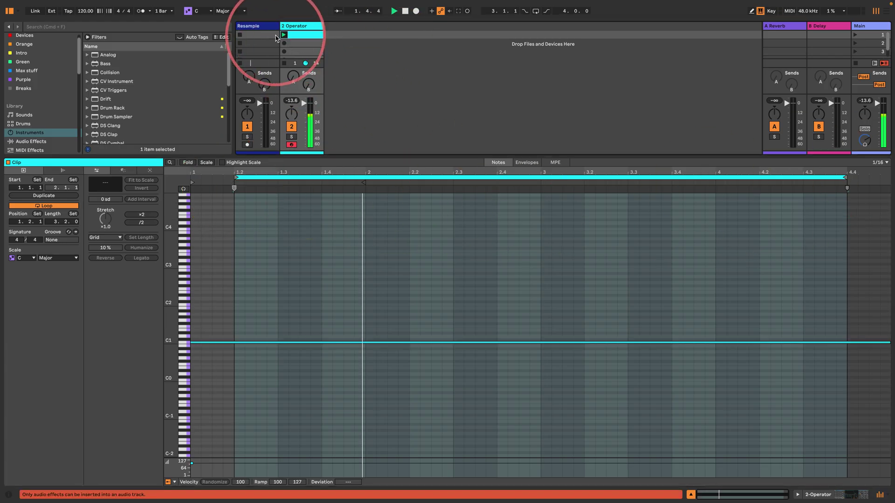
key(space)
Add the Saturator audio effect after Operator in the track's device chain.
click(818, 494)
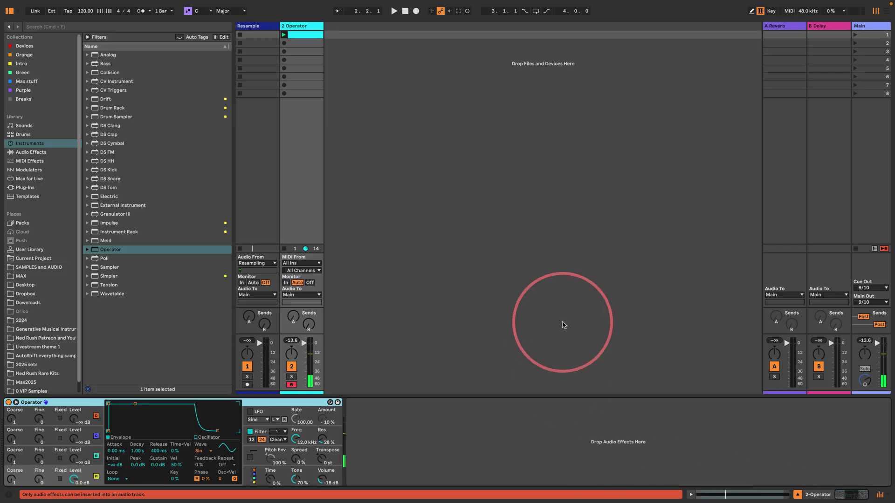
click(19, 153)
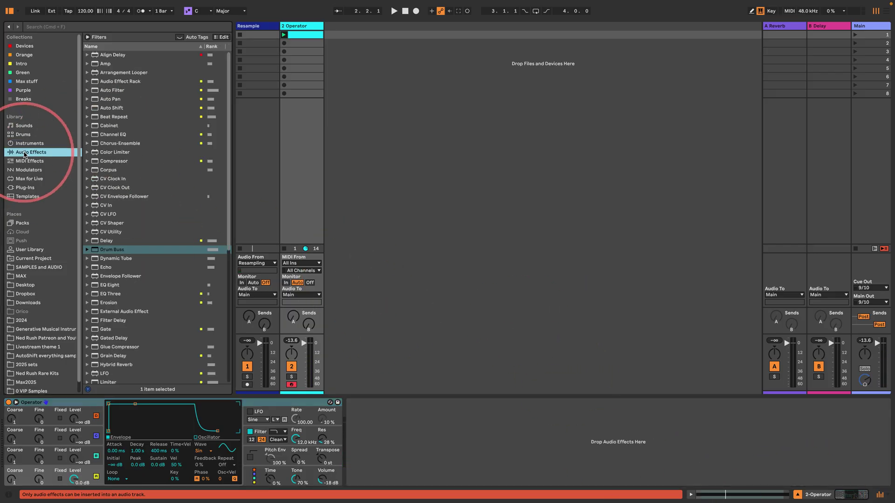
scroll(146, 161, down, 8)
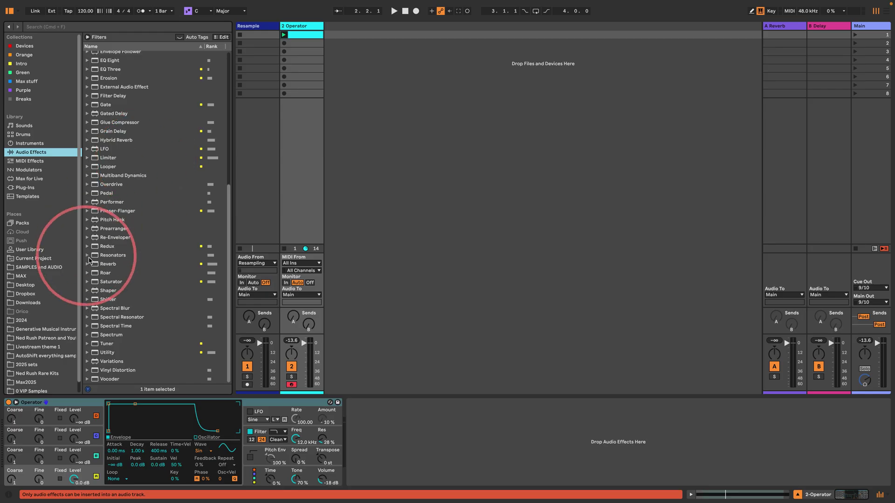
drag(93, 281, 373, 430)
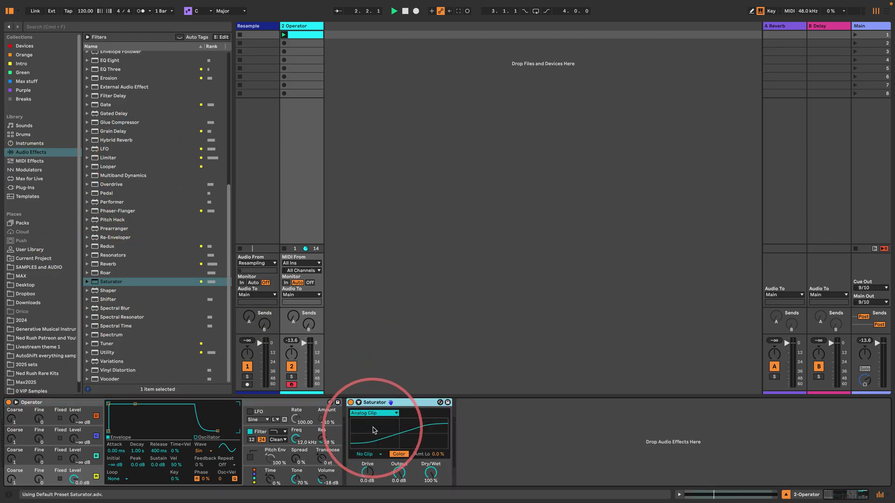
Set Saturator to Soft Clip with Drive at 12 dB and the colour curve's Amt Lo at 59%.
click(366, 454)
click(368, 468)
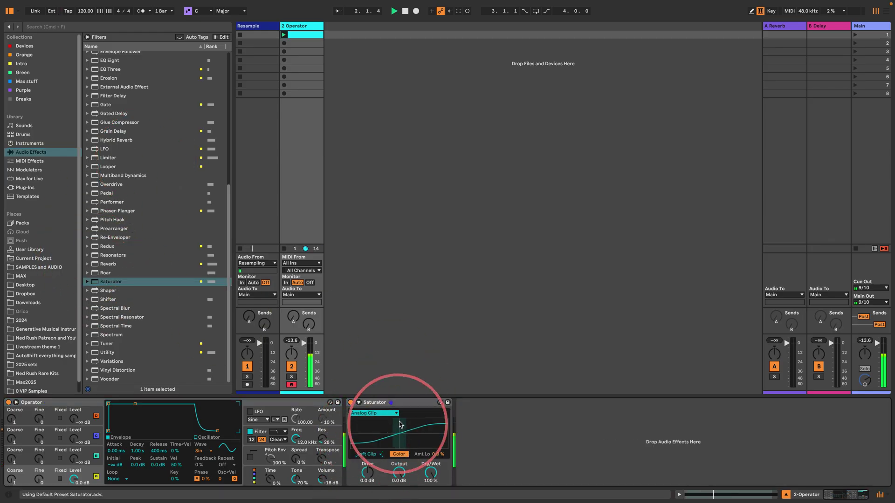
click(359, 403)
drag(365, 476, 365, 460)
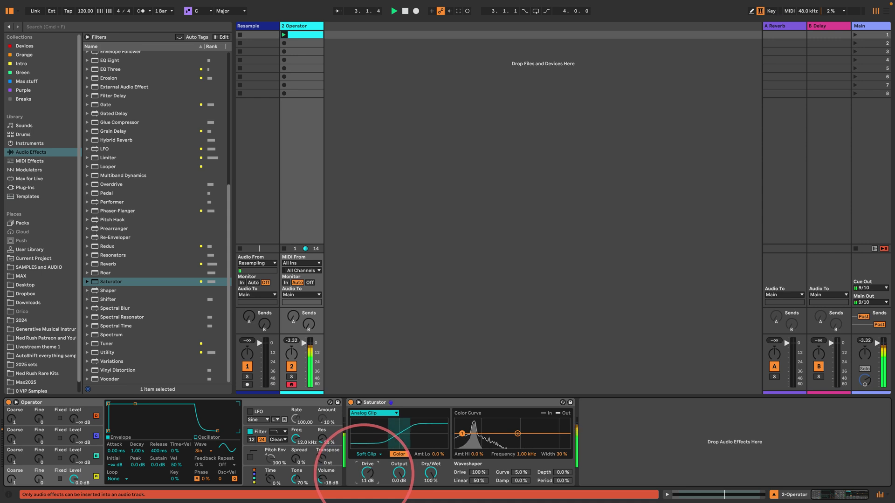
drag(437, 455, 437, 428)
click(405, 11)
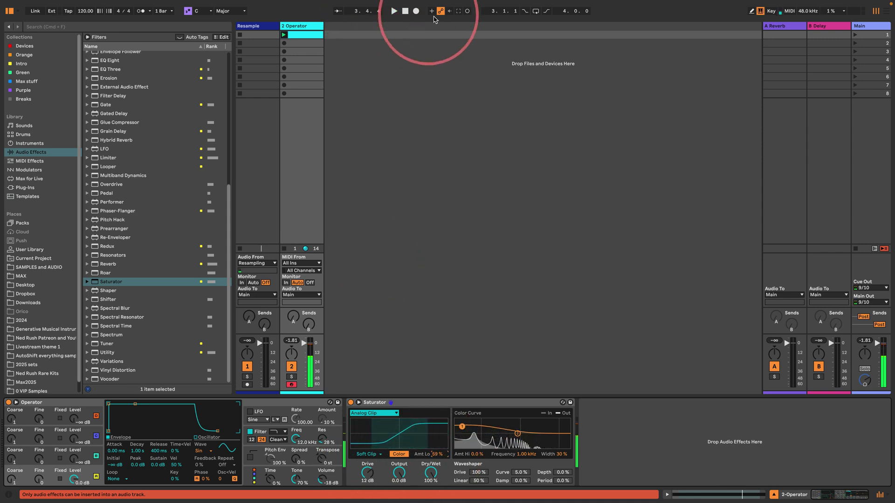
Record clip automation of Saturator's Amt Hi, Amt Lo and Frequency while the Operator clip plays.
click(467, 11)
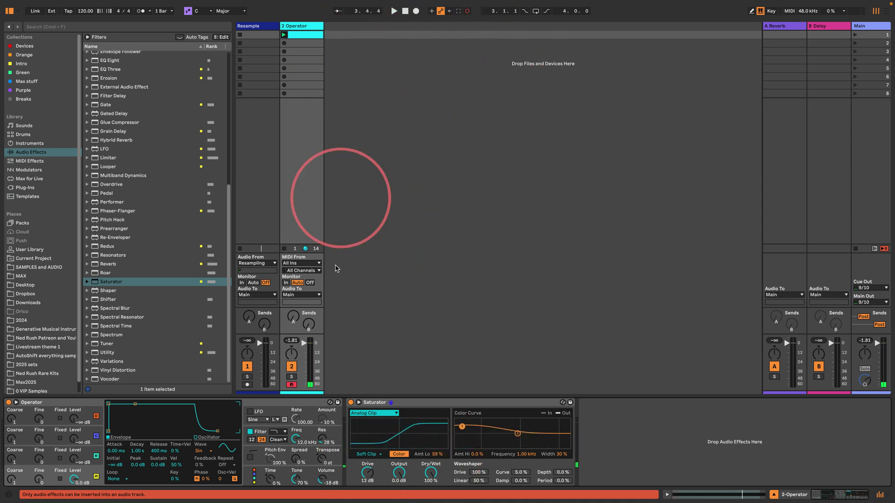
click(284, 34)
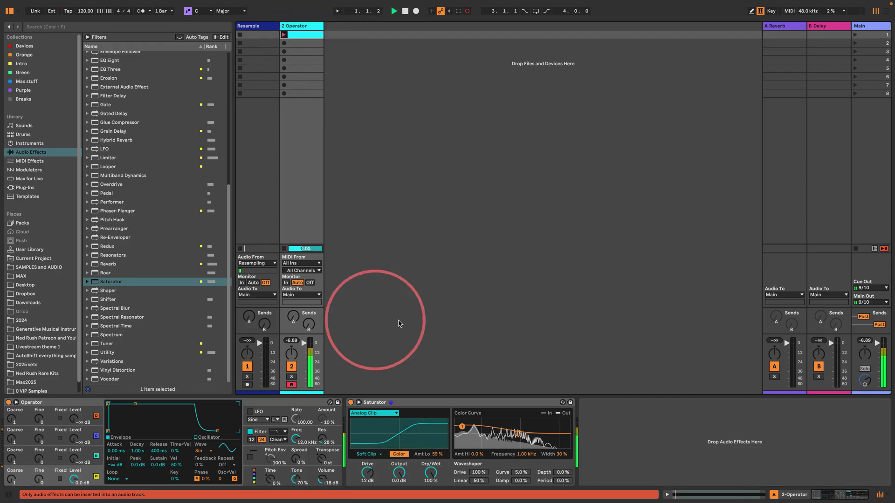
drag(473, 455, 471, 455)
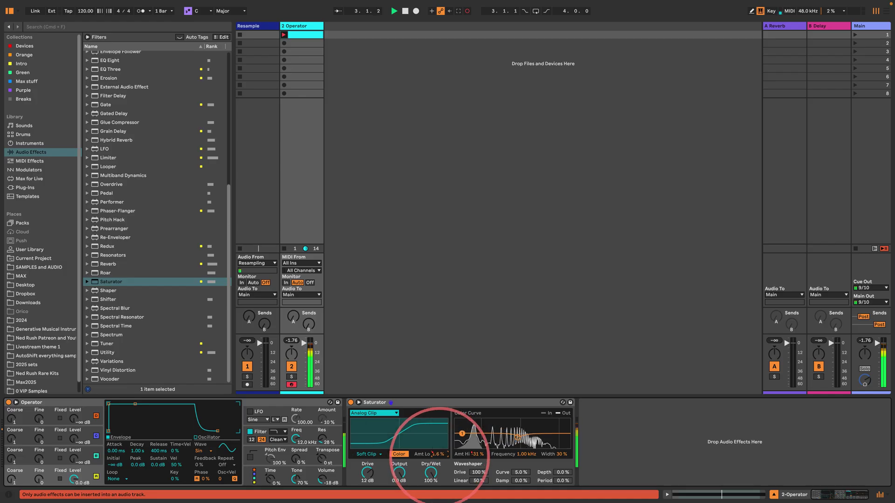
drag(438, 454, 438, 455)
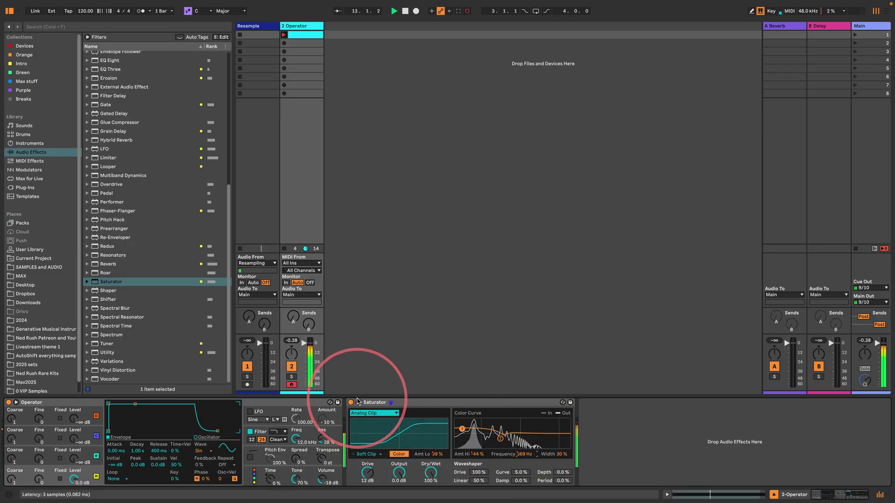
Add Auto Filter after Saturator and set its filter type to notch.
scroll(154, 186, up, 8)
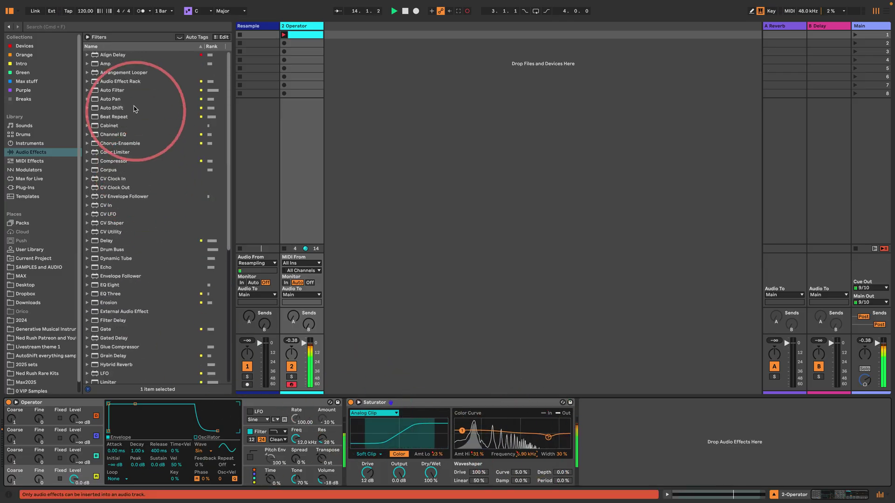
drag(94, 92, 641, 468)
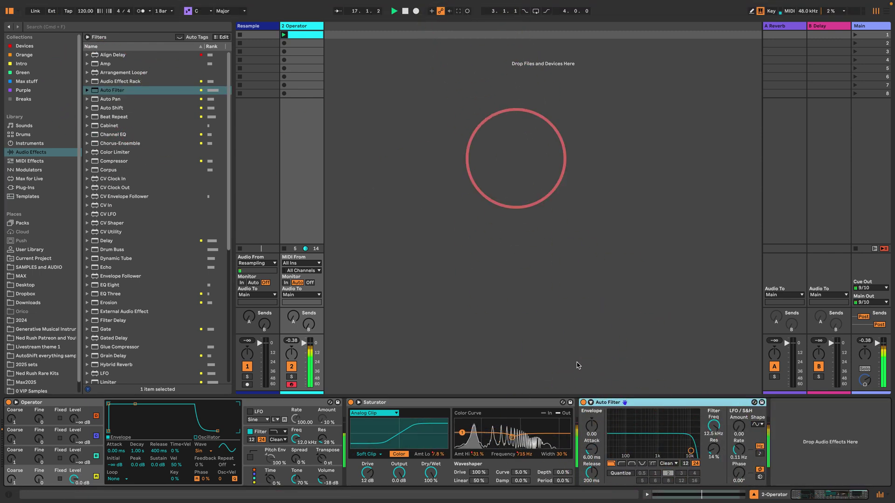
click(641, 464)
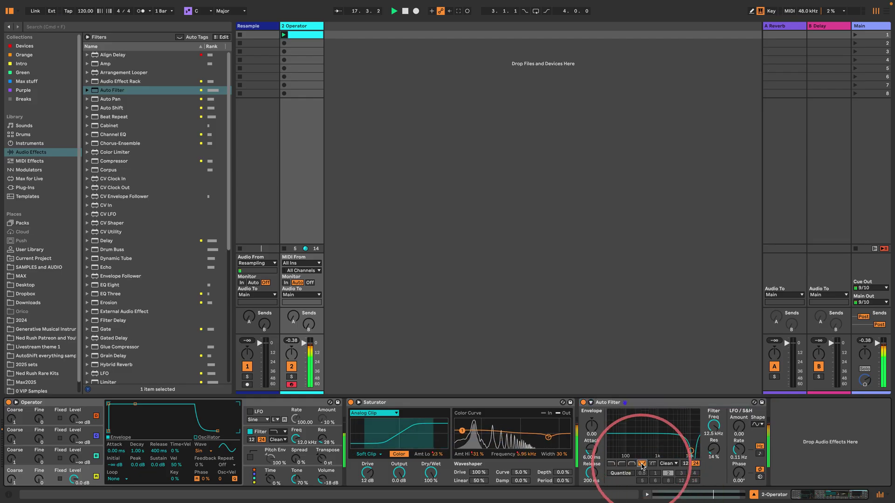
Record clip automation of Auto Filter's notch frequency and resonance sweeps, and stop recording.
click(467, 11)
drag(662, 437, 647, 416)
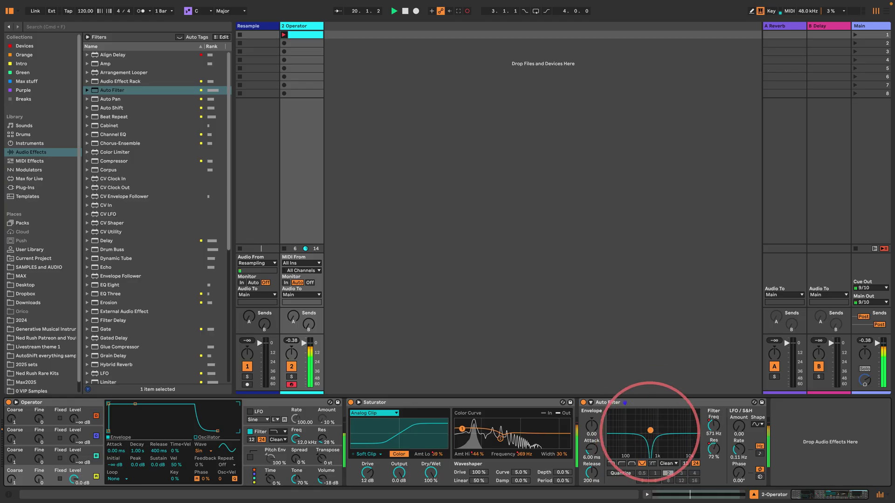
drag(646, 434, 666, 411)
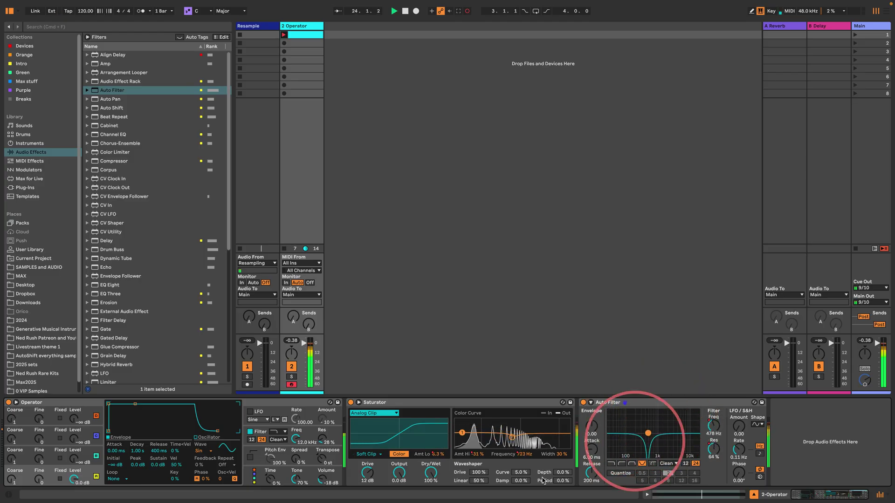
click(468, 11)
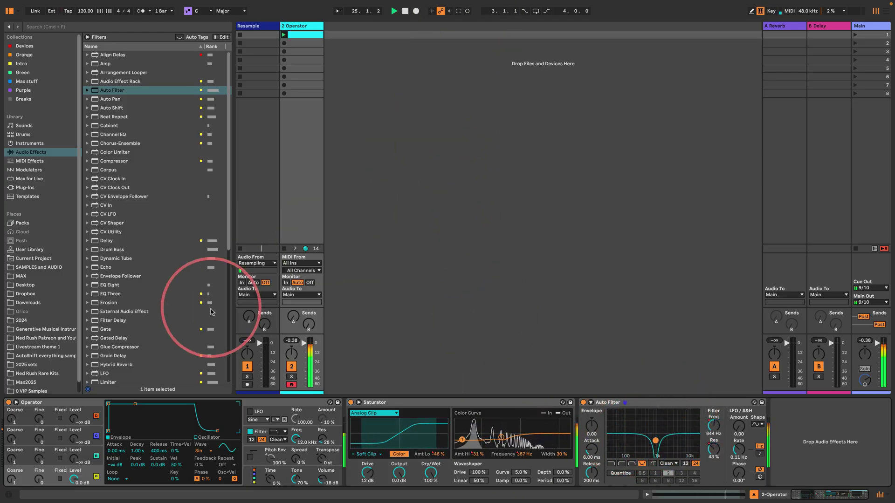
Switch off Operator's oscillators A and B and raise oscillator C's level to 0.0 dB.
click(97, 436)
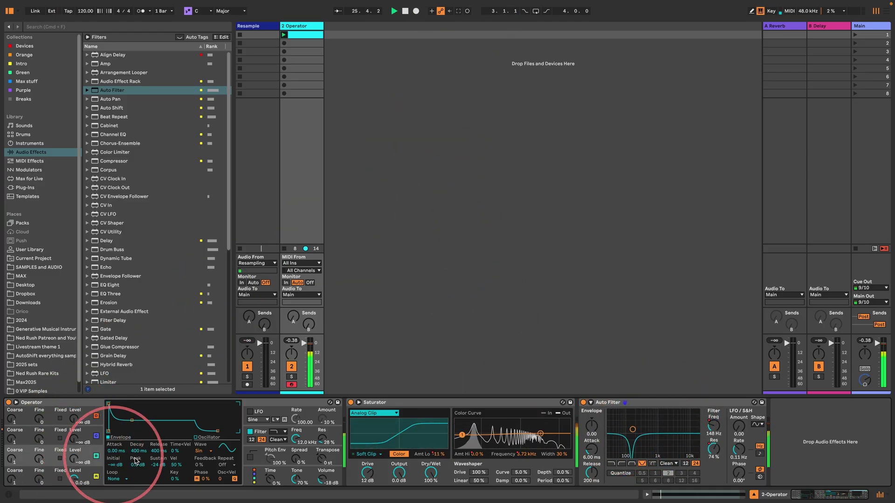
click(97, 437)
click(96, 416)
drag(74, 460, 38, 461)
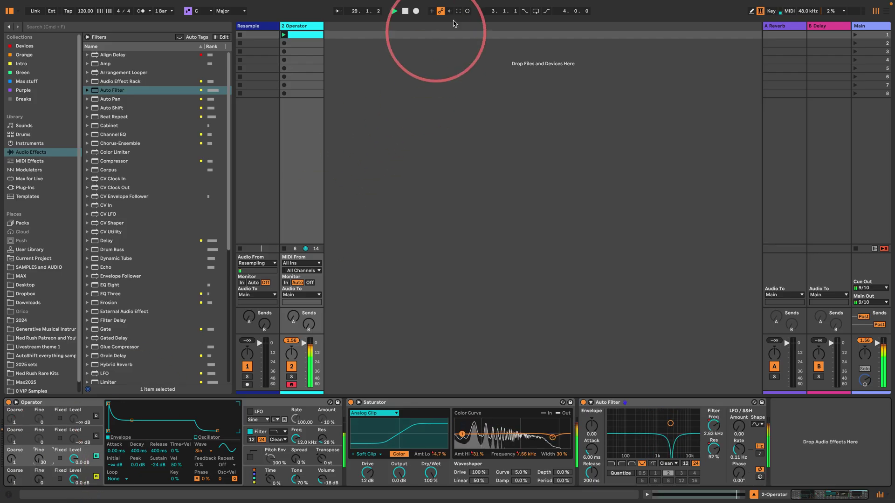
Record clip automation of oscillator C's envelope decay and sustain and of its Fine tuning in Operator.
click(468, 11)
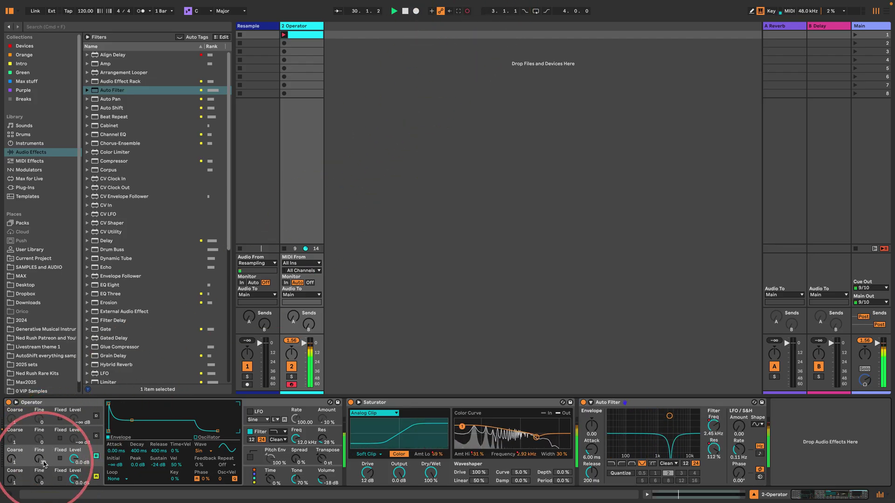
drag(132, 421, 144, 409)
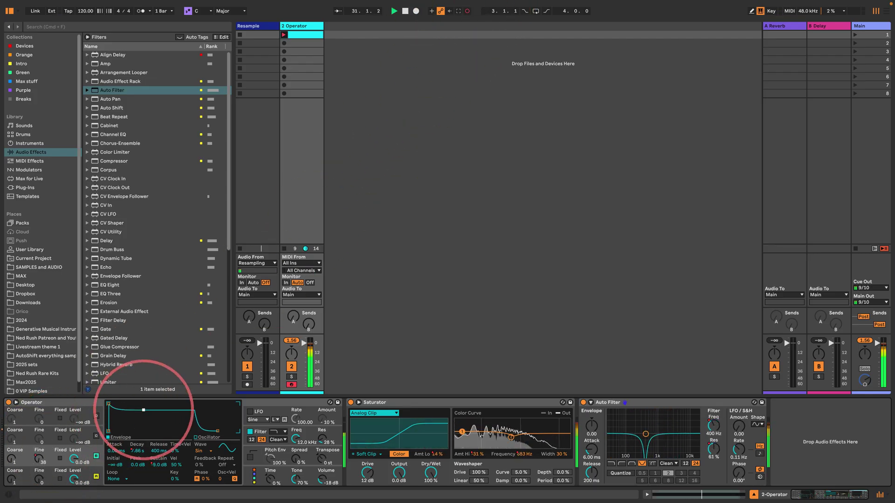
drag(39, 460, 39, 459)
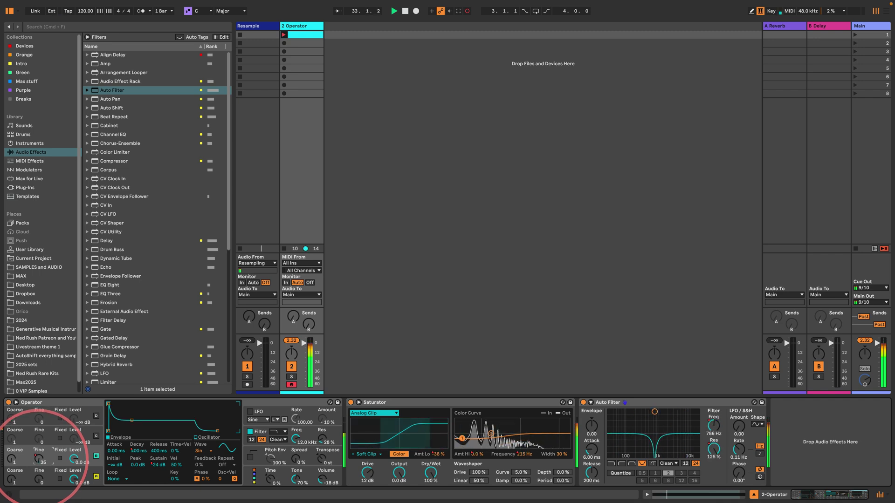
drag(40, 459, 40, 456)
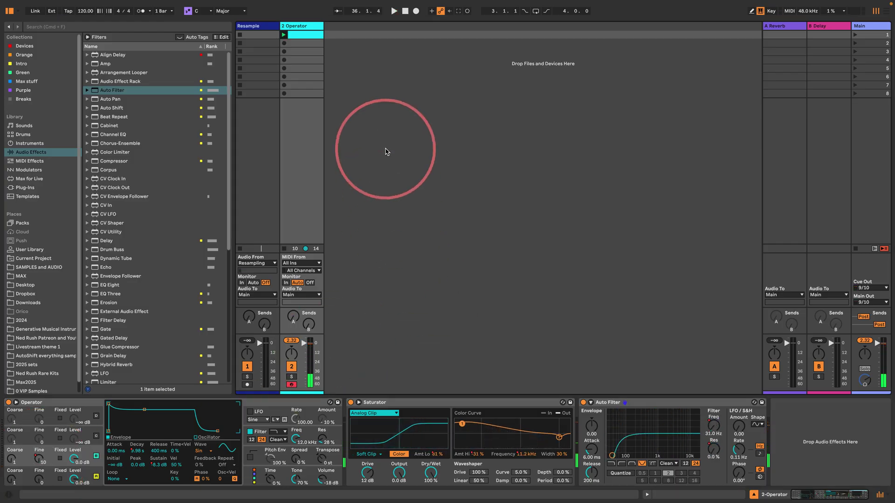
Duplicate the Resample track, name the copy Kick and arm it for recording.
click(256, 28)
key(super+d)
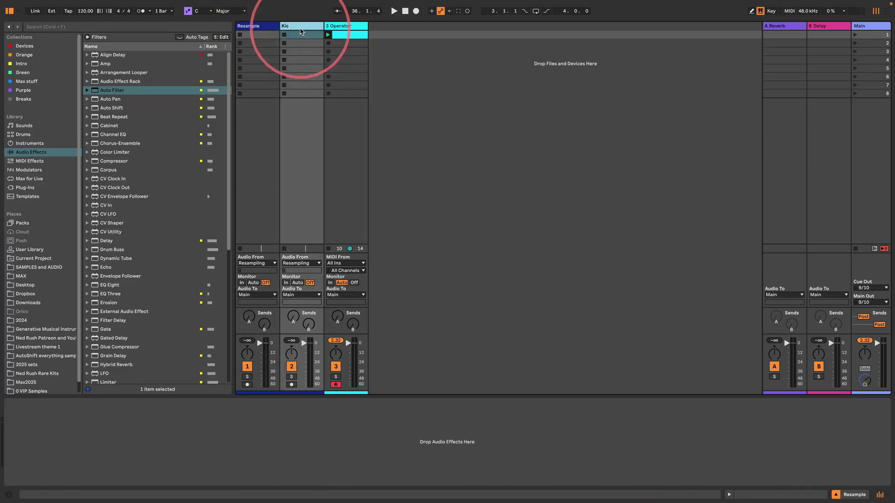
key(Return)
click(291, 385)
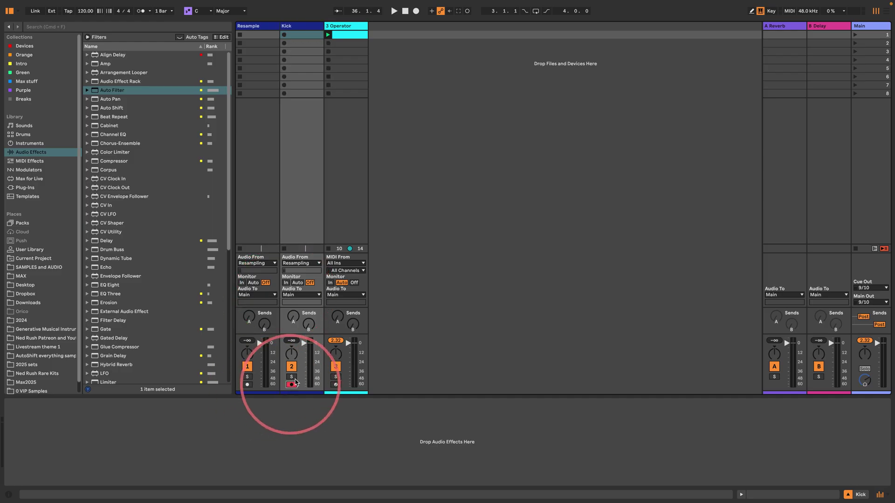
click(364, 40)
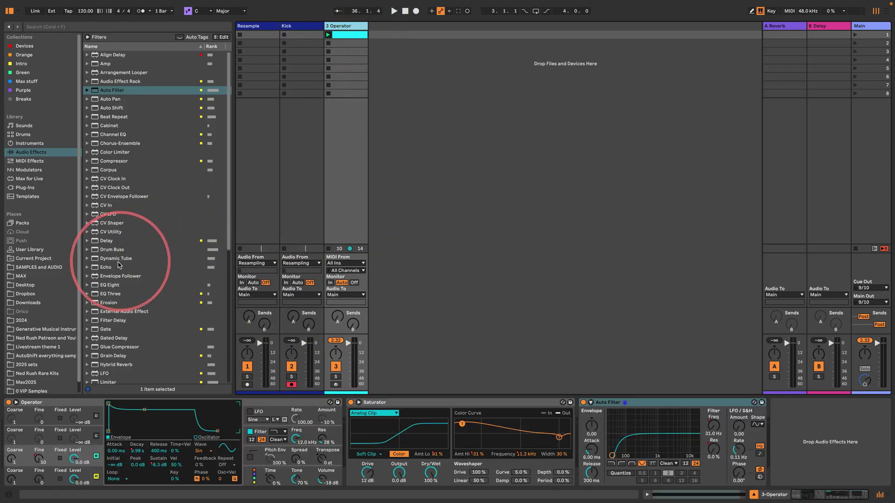
Add a Limiter after Auto Filter on the 3 Operator track and record its output into the Kick track's first slot.
scroll(98, 261, down, 3)
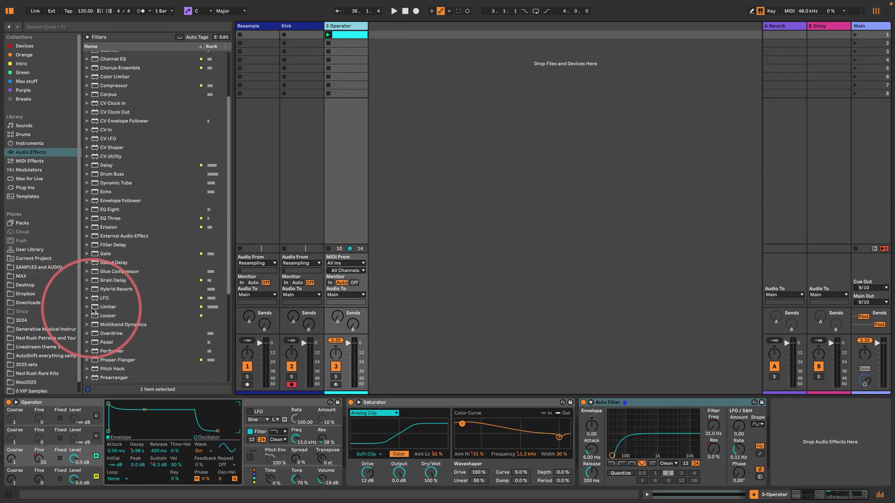
drag(108, 306, 811, 400)
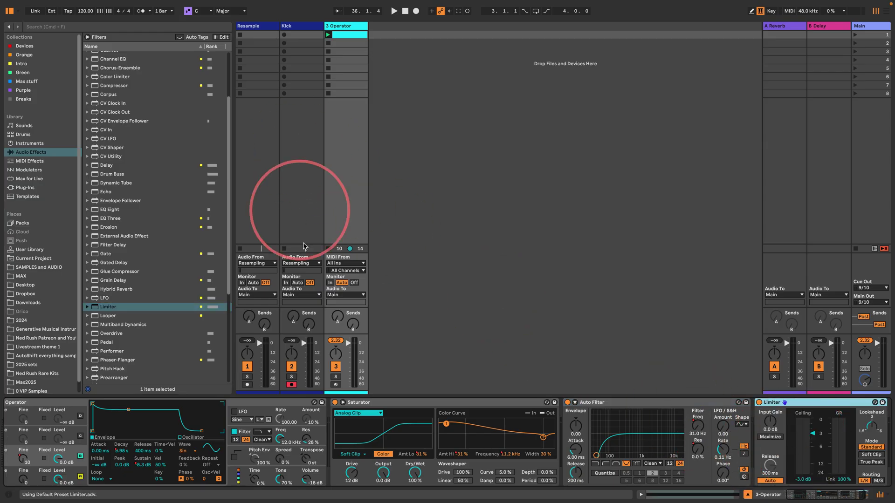
click(283, 35)
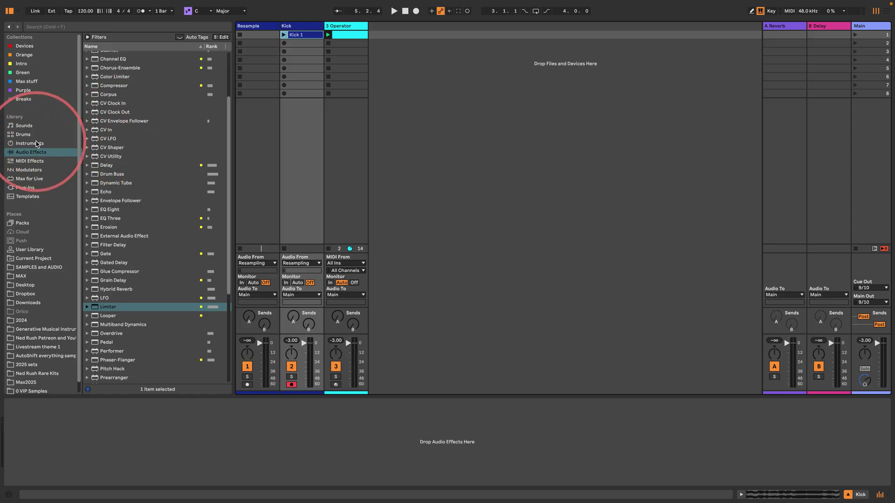
Set the metronome's count-in to None.
click(163, 10)
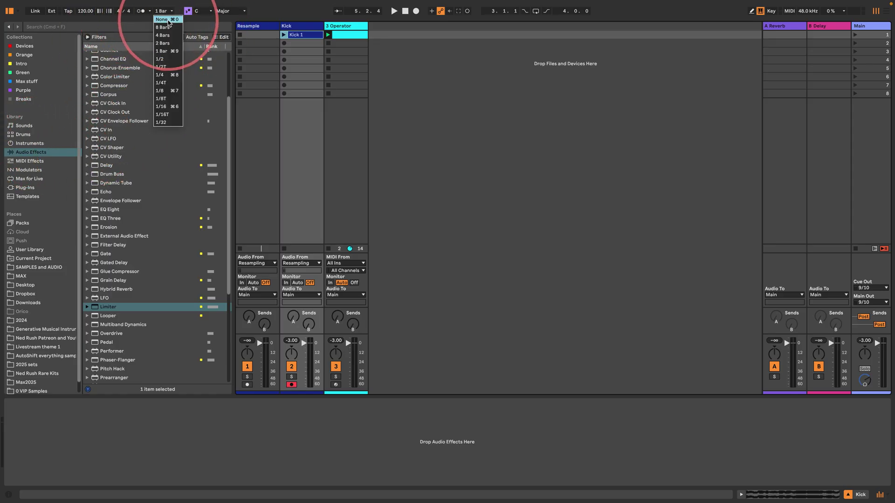
click(150, 12)
click(149, 12)
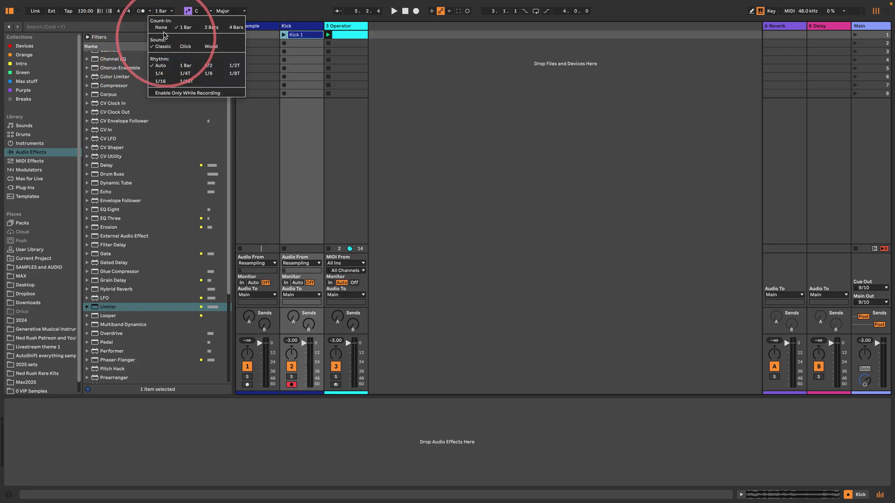
click(159, 28)
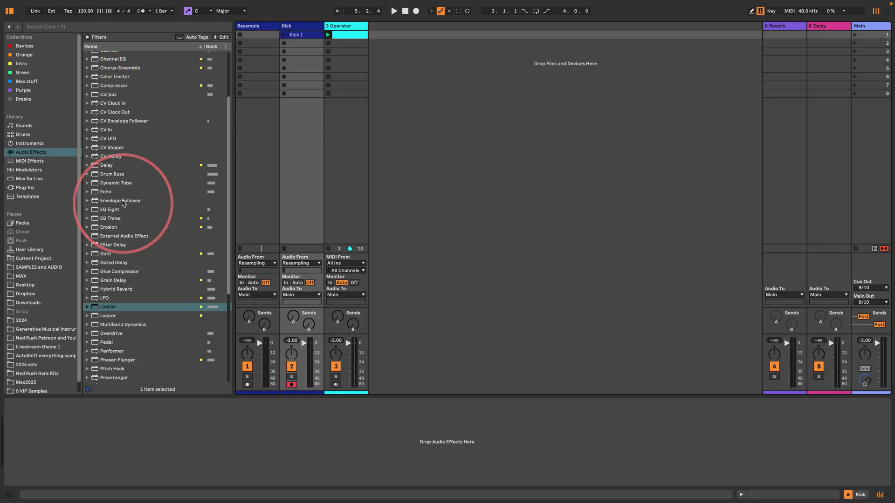
Load a new Operator on its own MIDI track and create a clip with a C2 note at its start.
click(35, 145)
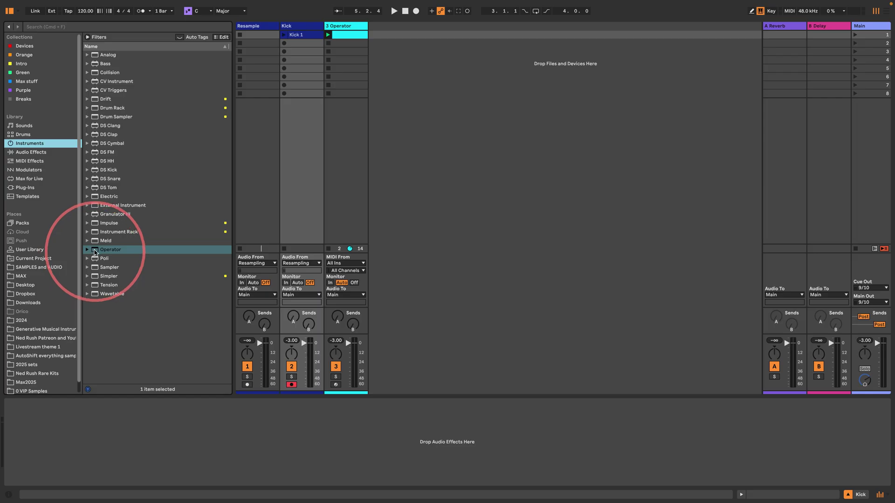
drag(100, 250, 437, 65)
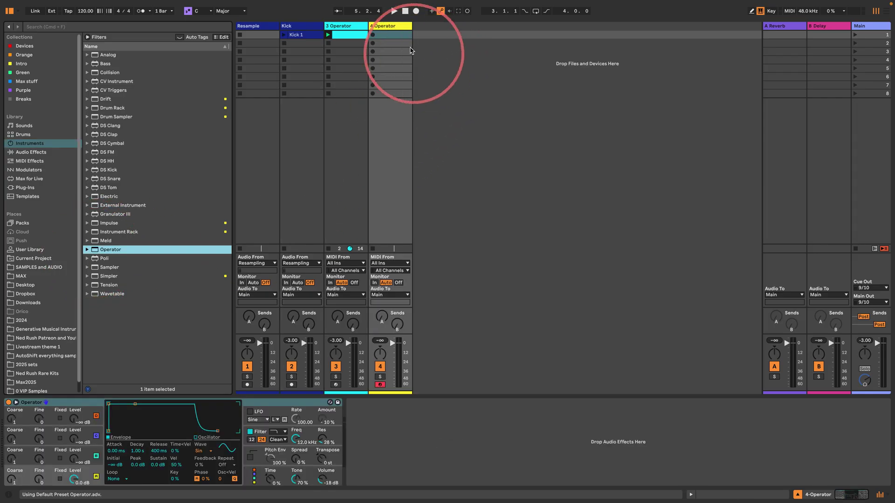
double_click(391, 35)
drag(170, 410, 171, 252)
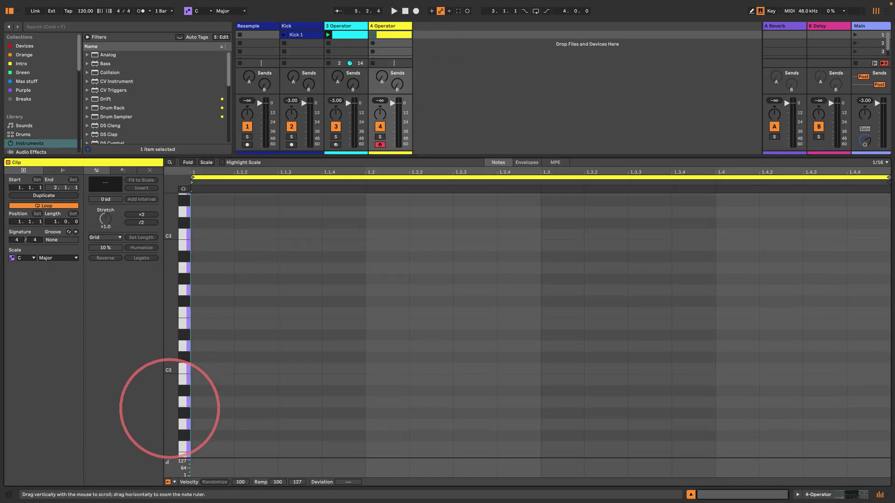
double_click(209, 371)
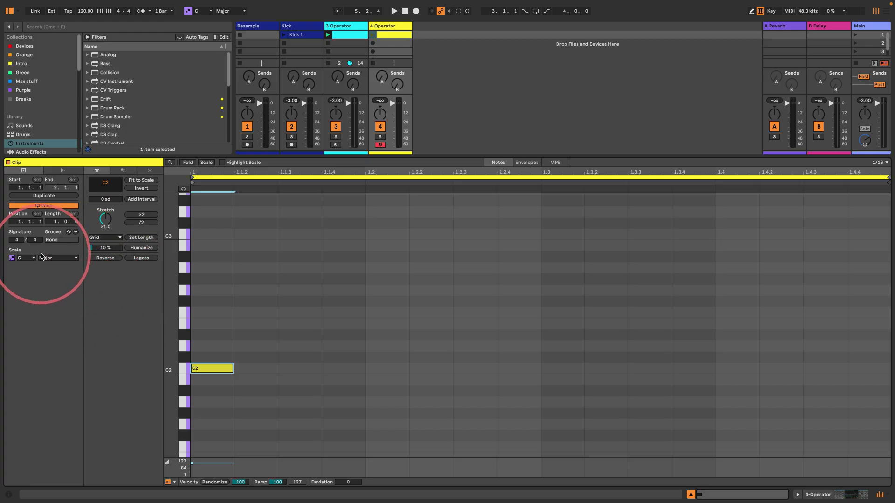
Lengthen the clip's loop to 4 bars and stretch the C2 note across it with Legato.
click(55, 222)
key(Up)
key(Up)
key(Up)
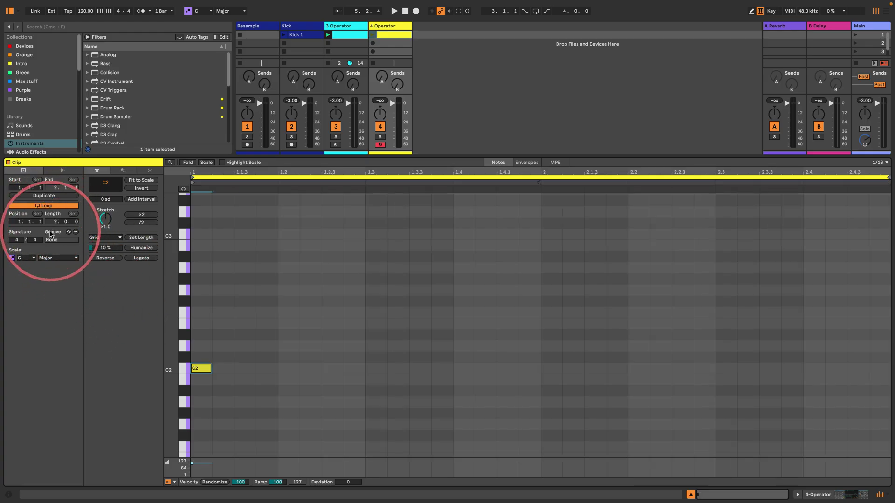
click(141, 258)
Loop the clip from 1.1.2 for a length of 3.3.1, keep its start at 1.1.1 and launch it.
drag(207, 294, 874, 319)
key(super+l)
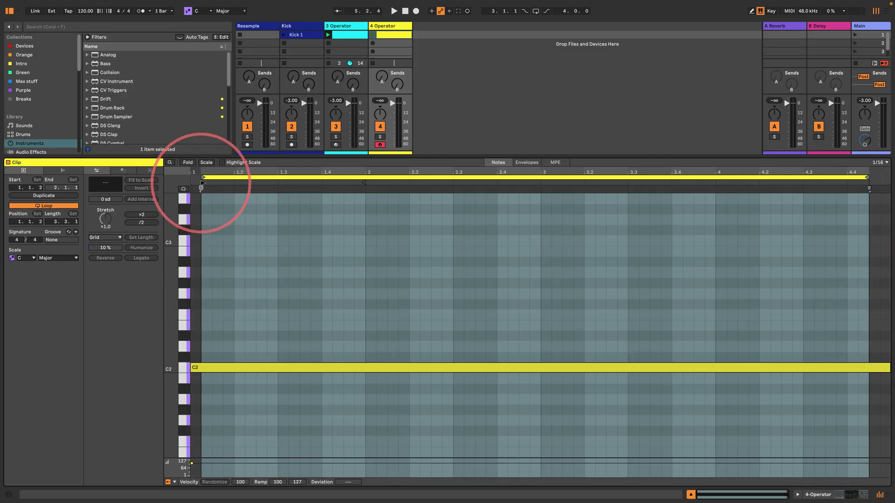
drag(203, 182, 192, 182)
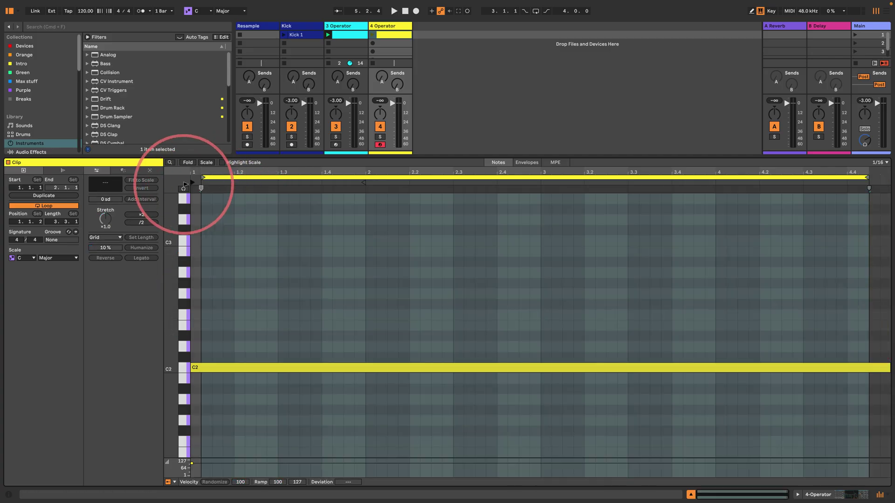
click(372, 35)
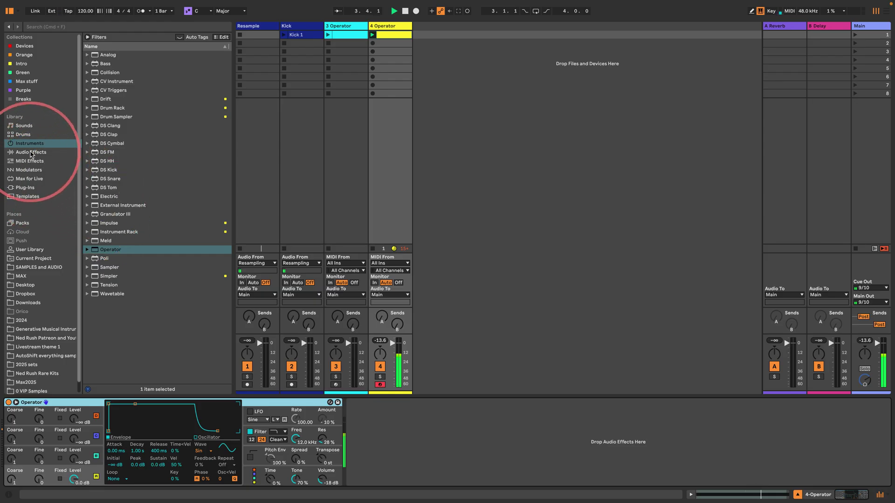
Stop playback, add Corpus after the new Operator and set its resonator type to Membrane.
click(31, 152)
key(space)
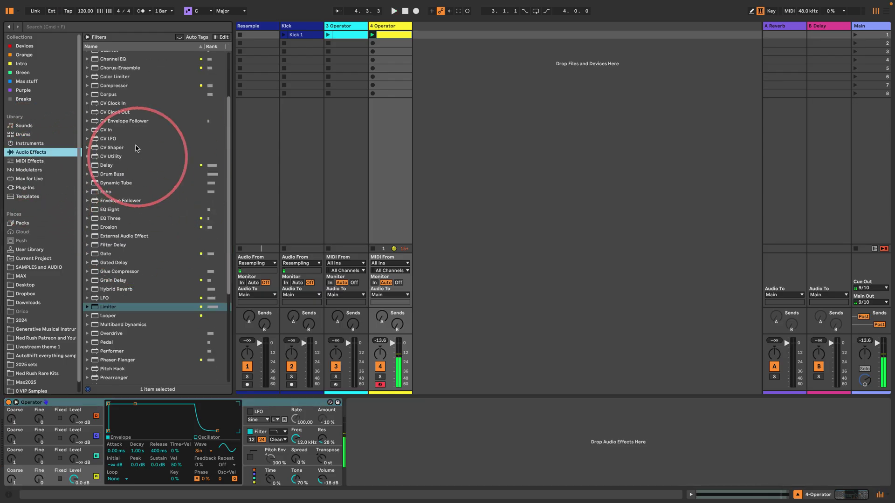
scroll(136, 150, up, 3)
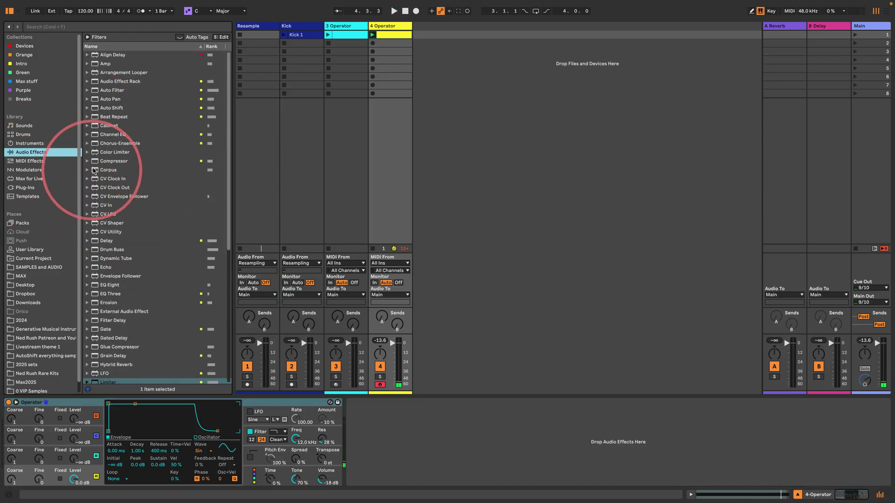
drag(108, 169, 392, 414)
click(391, 414)
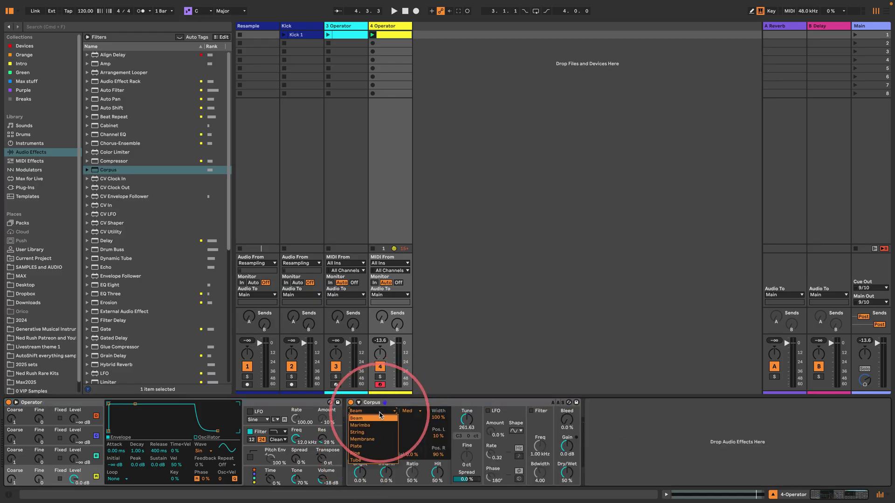
click(373, 438)
Record clip automation of Corpus's Tune, Decay, Material, Bright and Ratio while the clip plays.
key(space)
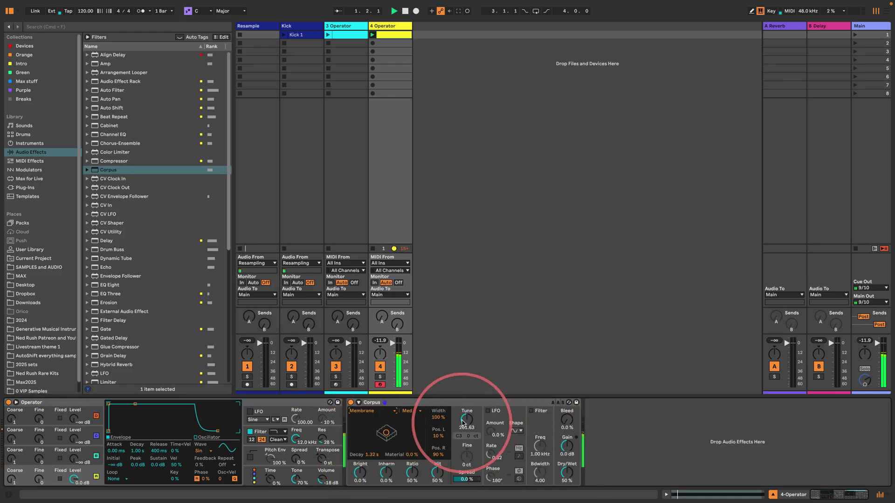
key(space)
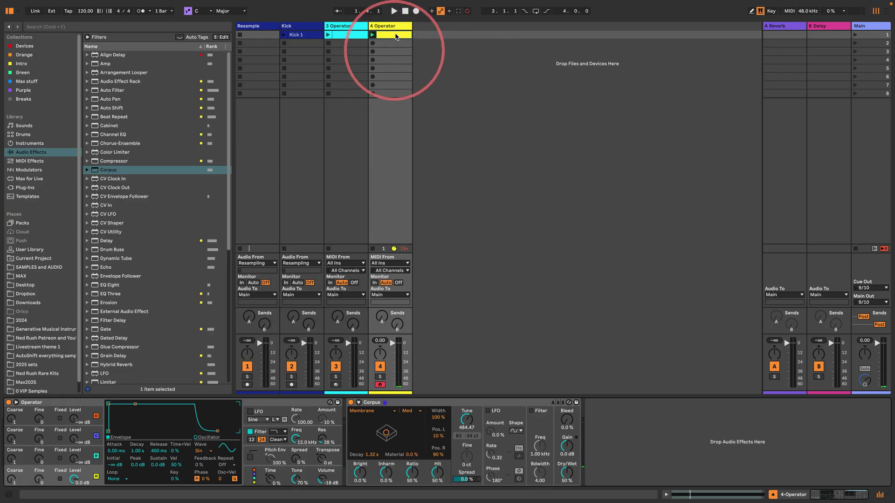
key(space)
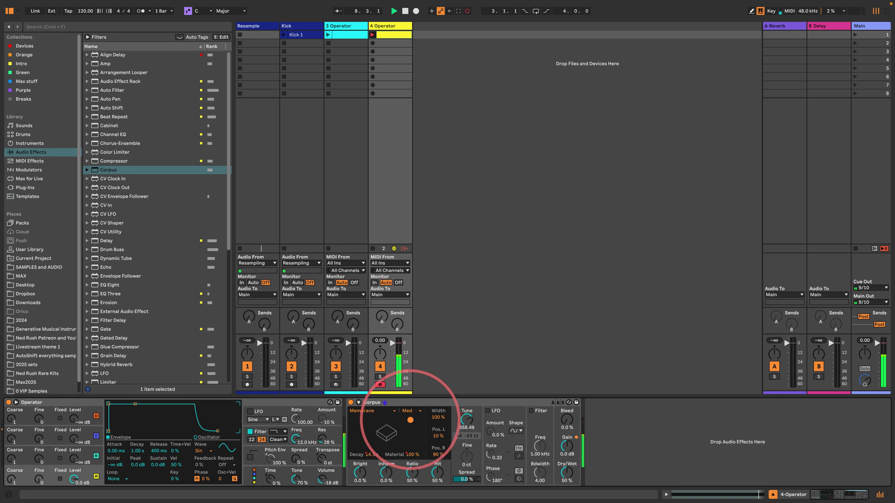
drag(408, 445, 386, 433)
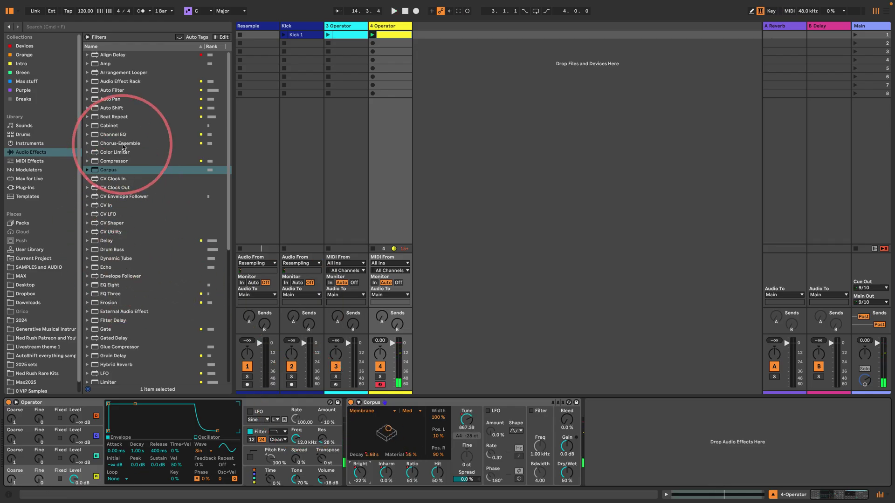
Add Erosion and a Limiter after Corpus on the 4 Operator track.
scroll(122, 178, down, 2)
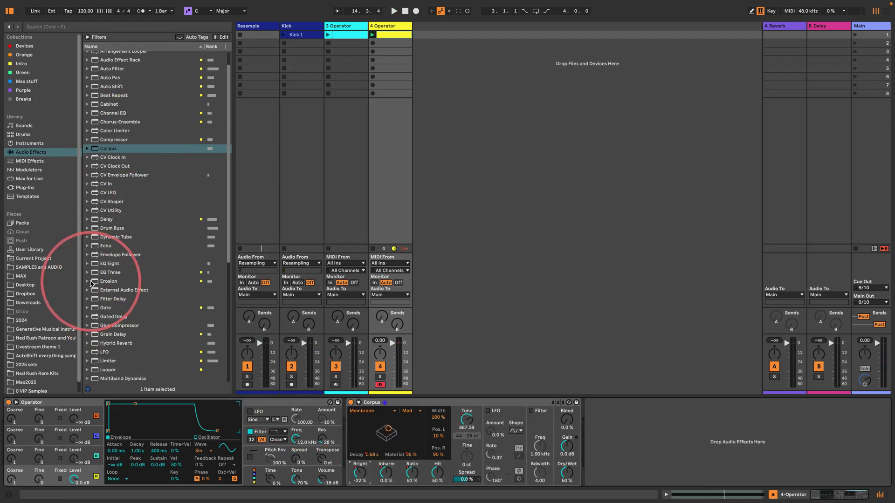
click(98, 281)
drag(98, 281, 622, 438)
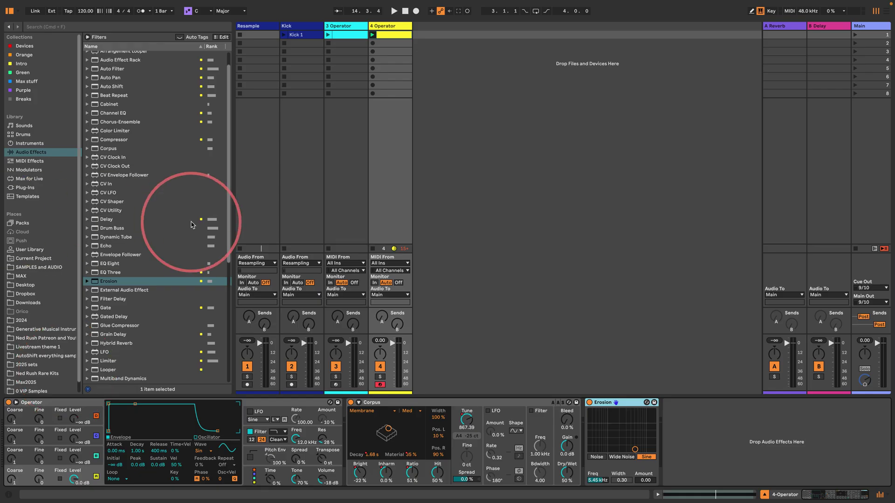
scroll(191, 225, down, 4)
click(130, 317)
drag(130, 317, 722, 436)
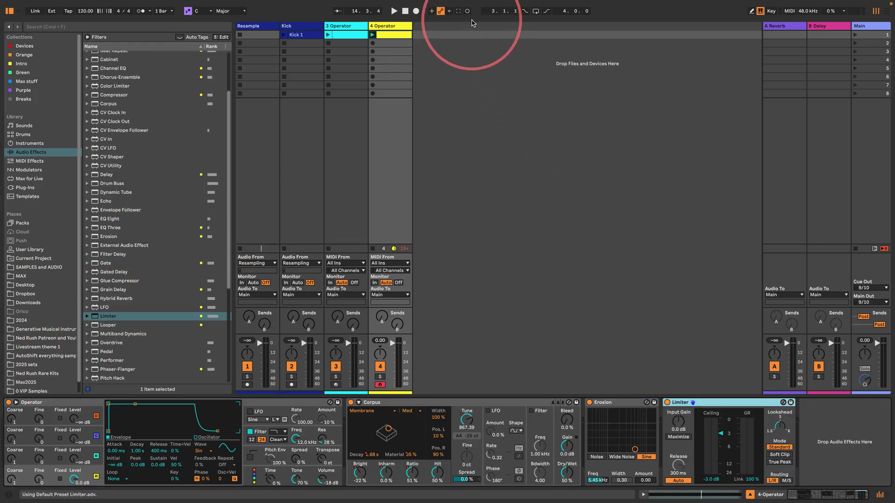
Switch Erosion to Wide Noise and record clip automation of its frequency and amount while the clip plays.
click(373, 36)
click(623, 457)
drag(622, 443, 624, 368)
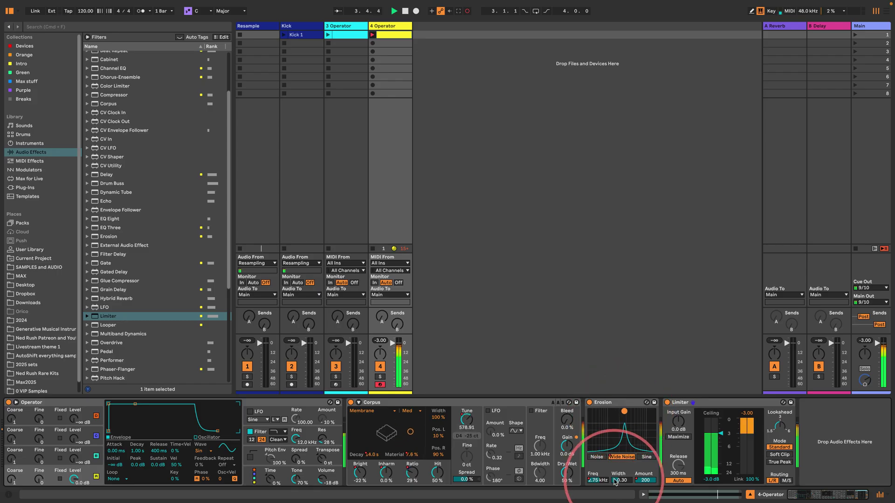
mouse_move(613, 421)
mouse_down()
mouse_move(632, 418)
mouse_move(612, 413)
mouse_up()
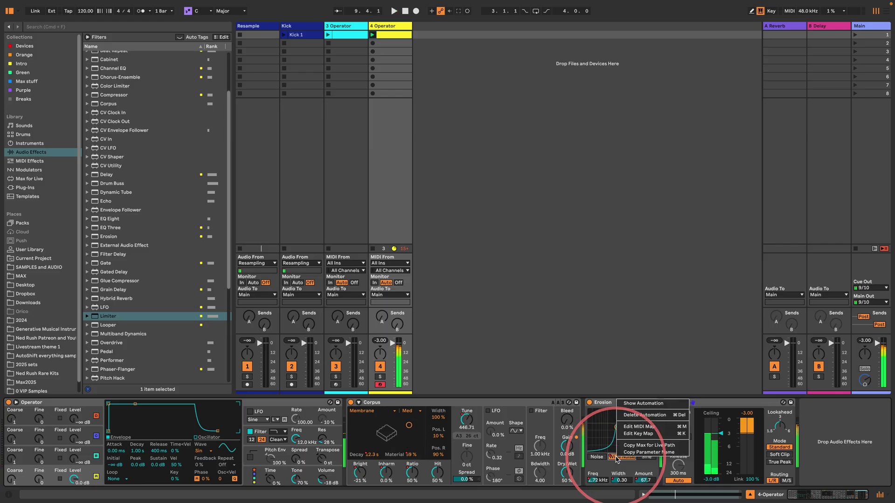
Redraw Erosion's Mode envelope so Wide Noise applies through the whole clip, and play the result.
click(637, 404)
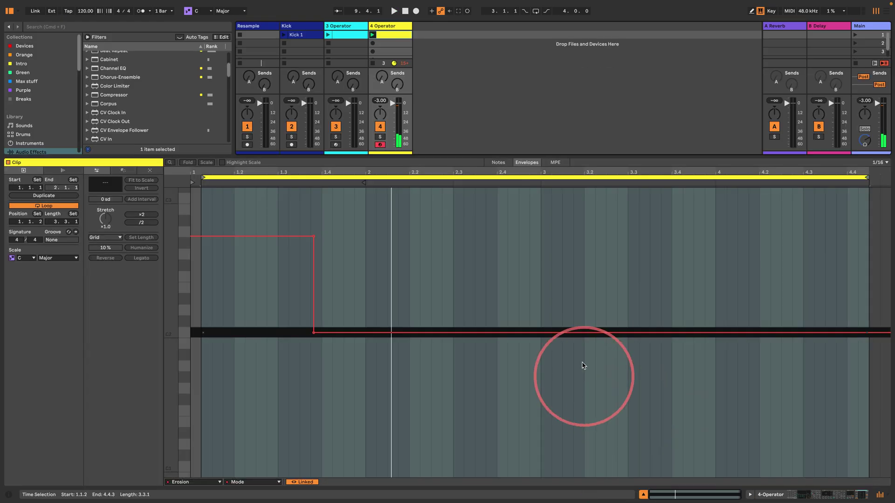
key(b)
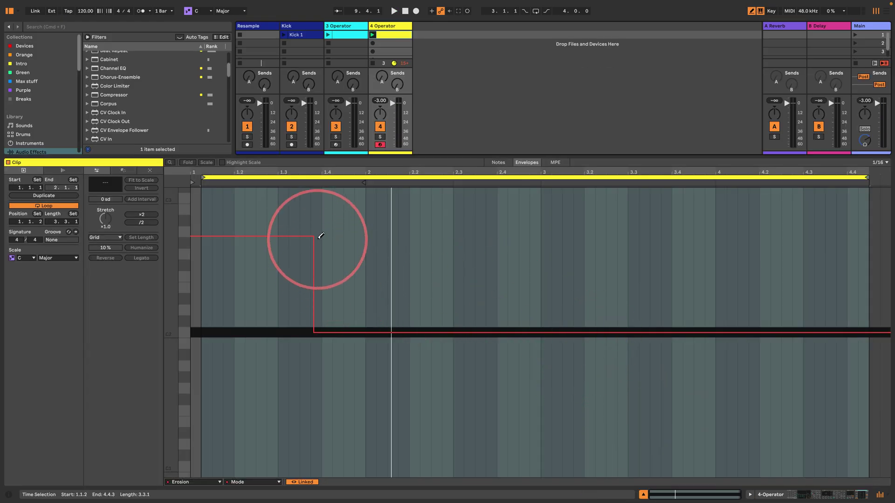
mouse_move(316, 239)
mouse_down()
mouse_move(293, 242)
mouse_move(320, 341)
mouse_move(135, 319)
mouse_up()
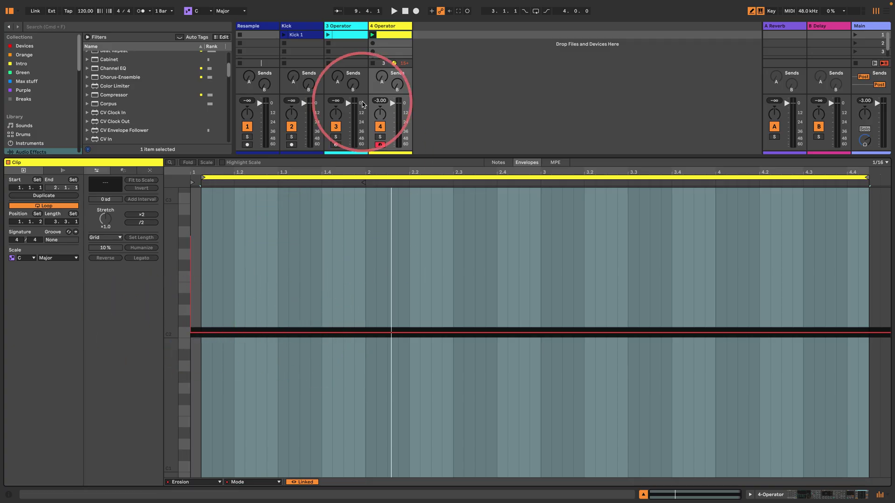
click(393, 10)
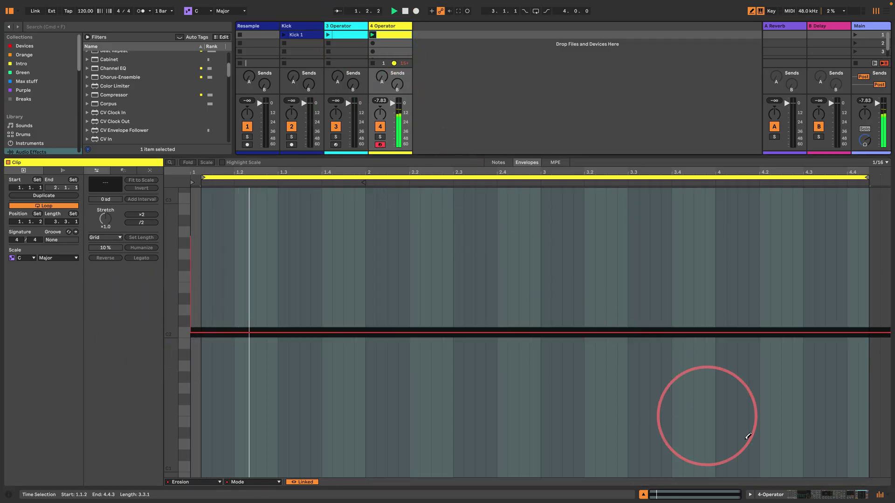
click(780, 494)
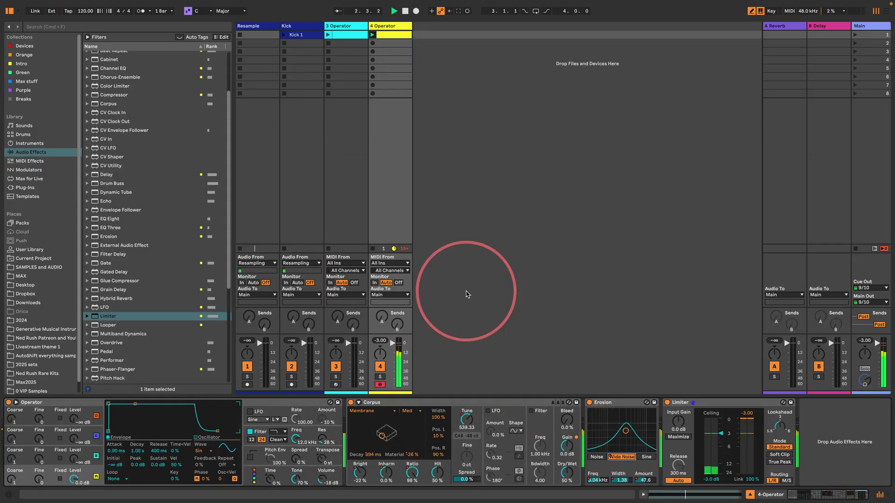
Draw Erosion's Width envelope flat at 2.50 across the clip and play it back.
right_click(620, 486)
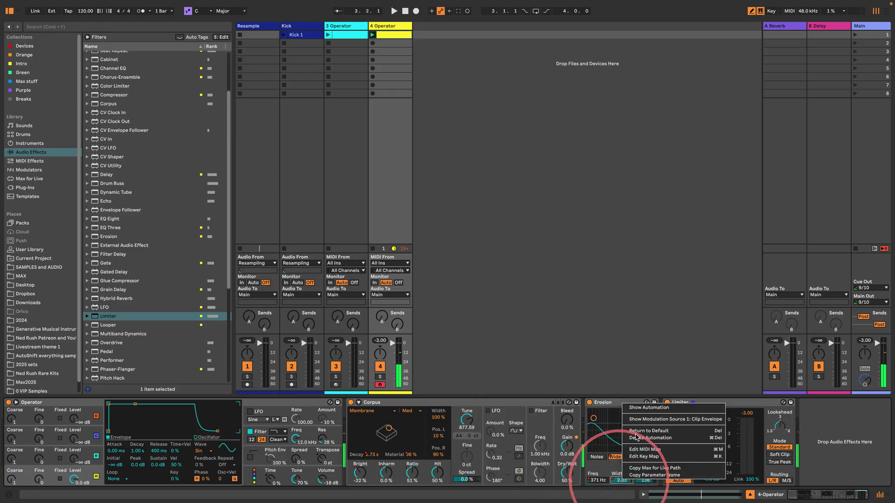
click(647, 409)
drag(260, 142, 726, 143)
click(768, 500)
key(space)
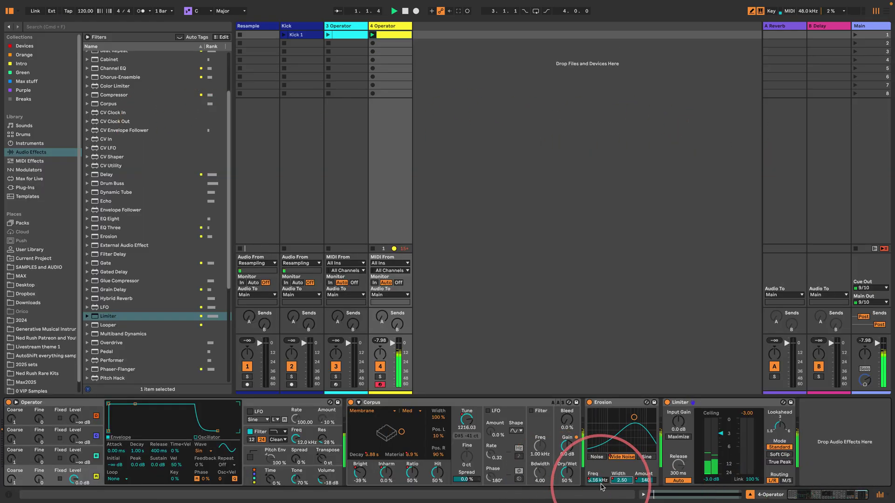
Insert Overdrive between Erosion and the Limiter on the 4 Operator track and adjust its Drive while the clip plays.
scroll(135, 256, down, 4)
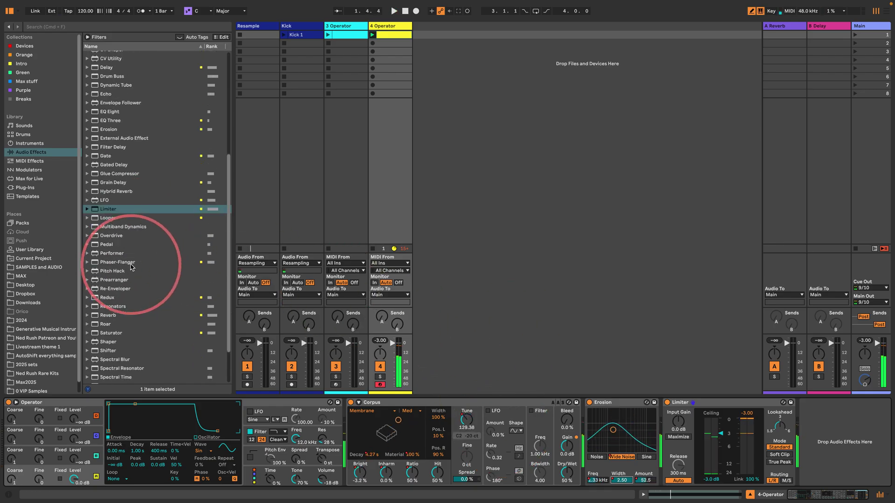
drag(96, 237, 685, 413)
click(670, 456)
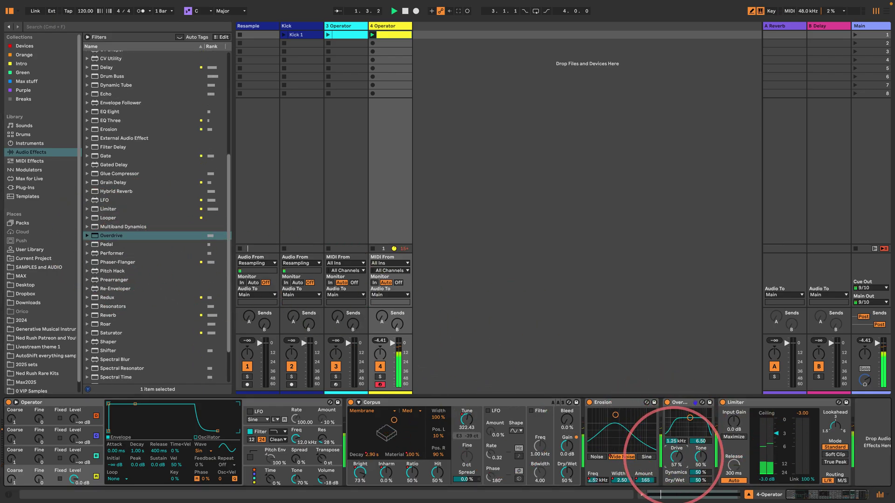
drag(670, 456, 670, 459)
key(space)
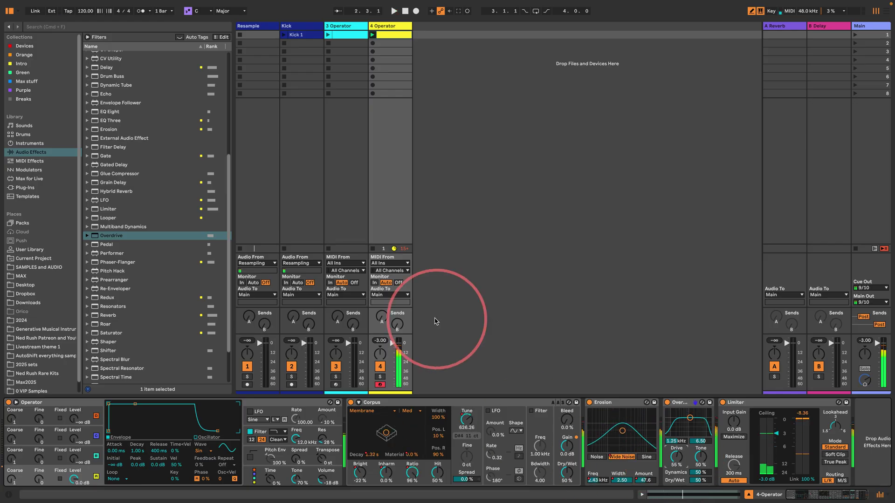
Duplicate the Resample track to the end of the tracks, name the copy Snare and arm it for recording.
click(257, 27)
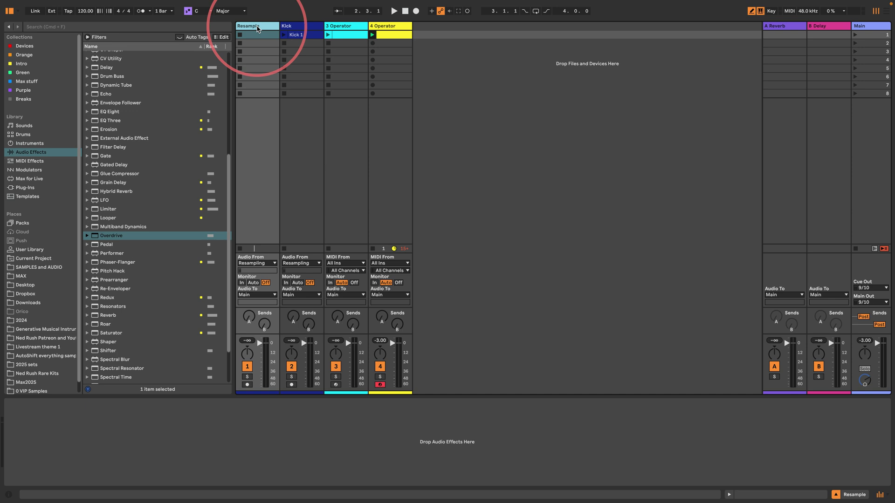
drag(256, 27, 460, 26)
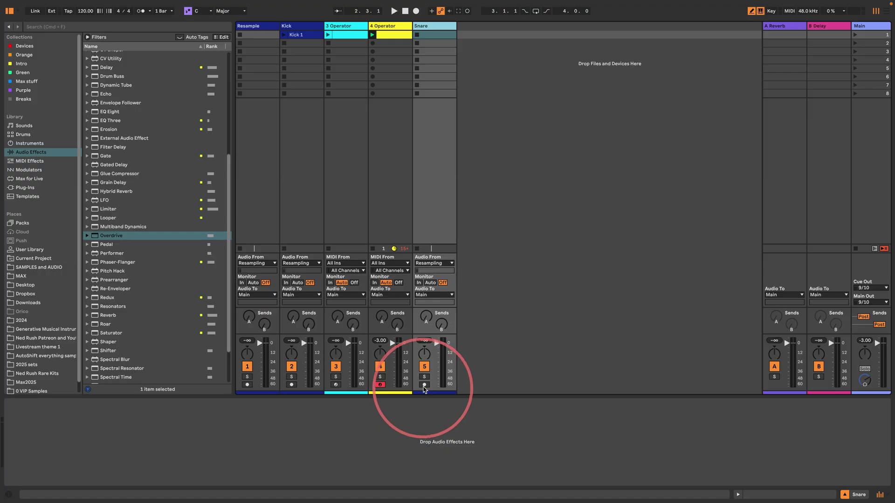
click(424, 384)
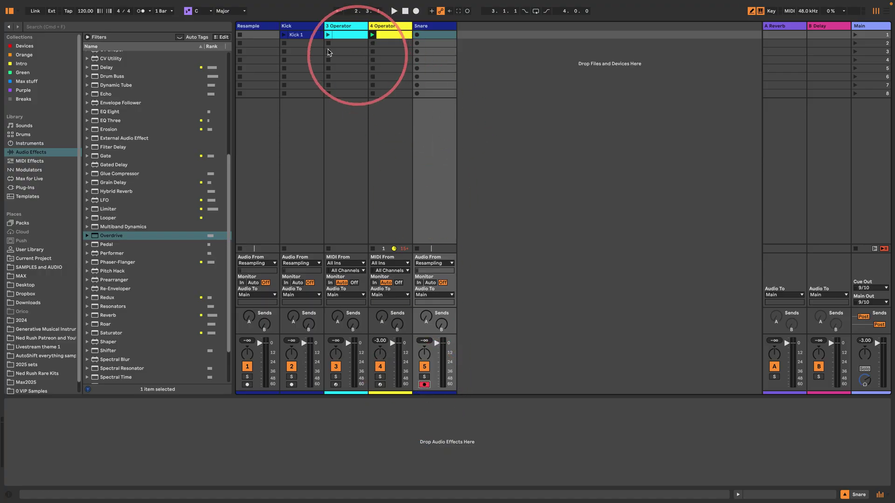
Check the Kick 1 clip's waveform, and record the resampled 4 Operator sound into the Snare track's first slot.
click(298, 35)
double_click(299, 35)
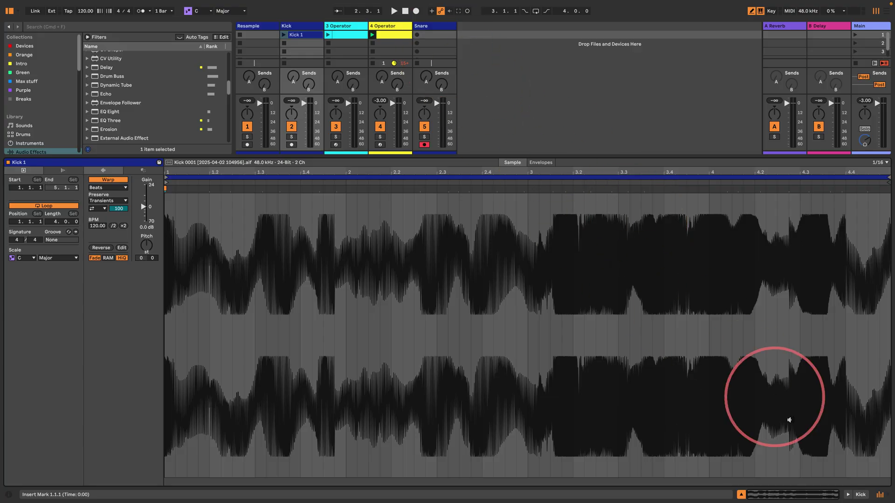
drag(536, 163, 512, 361)
click(425, 35)
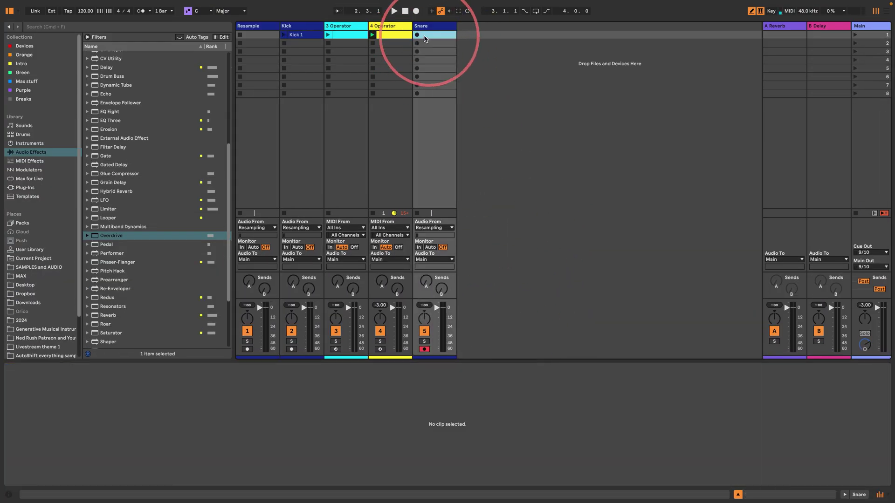
click(417, 36)
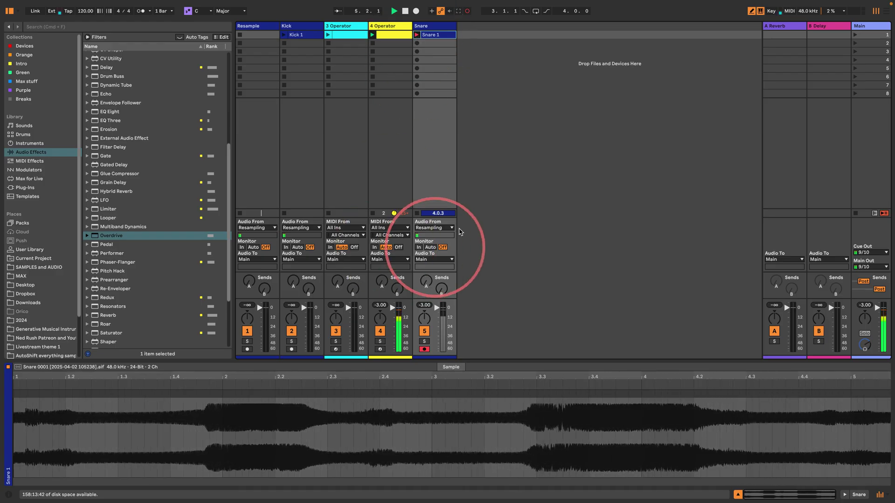
click(418, 214)
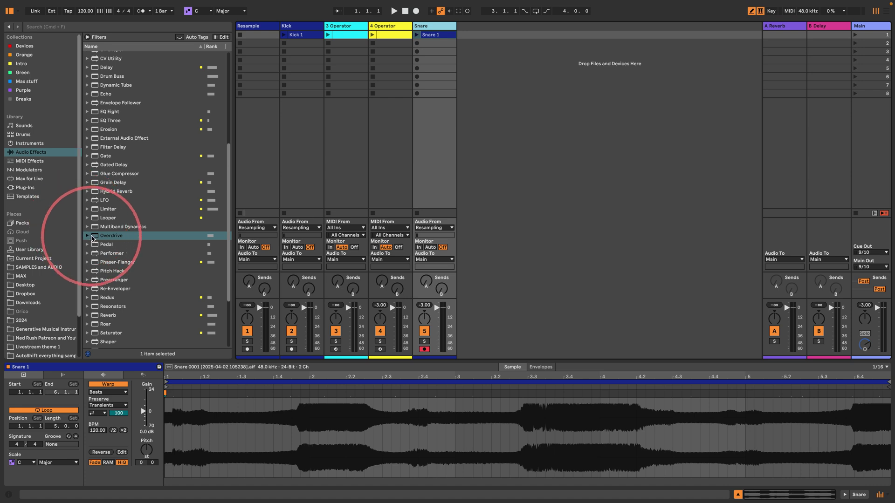
drag(94, 234, 511, 62)
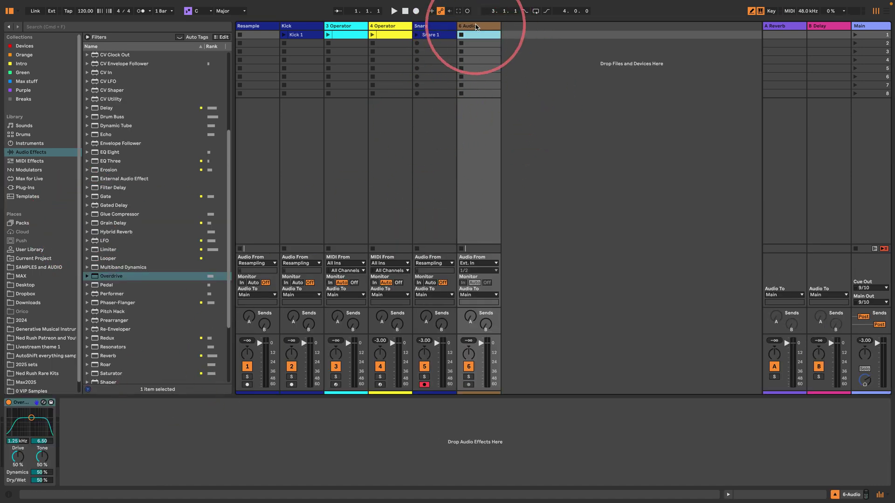
click(475, 26)
click(21, 403)
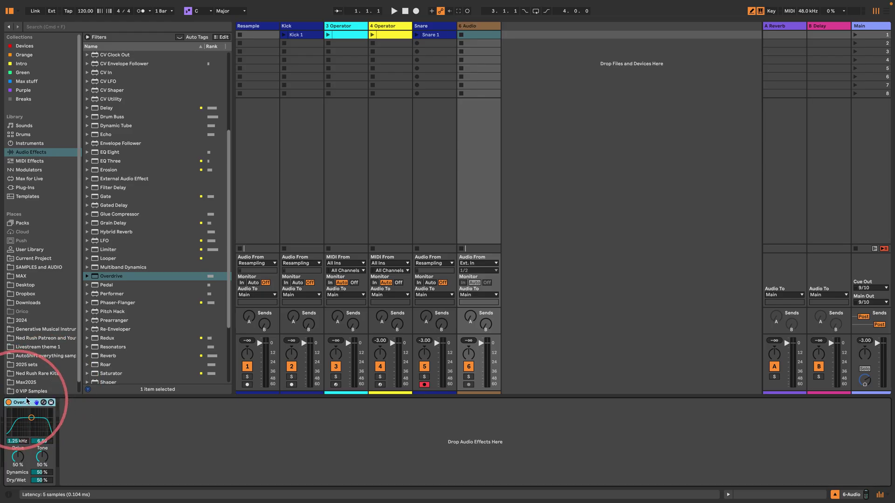
key(Delete)
click(19, 143)
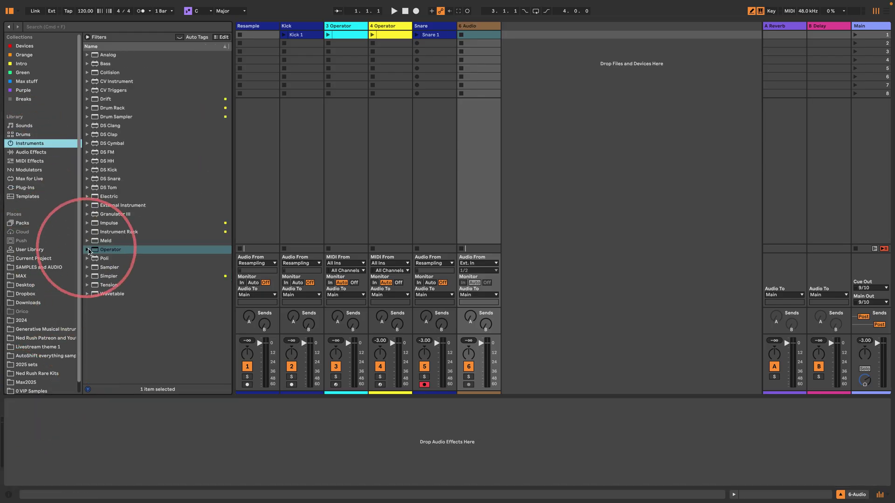
drag(107, 250, 474, 50)
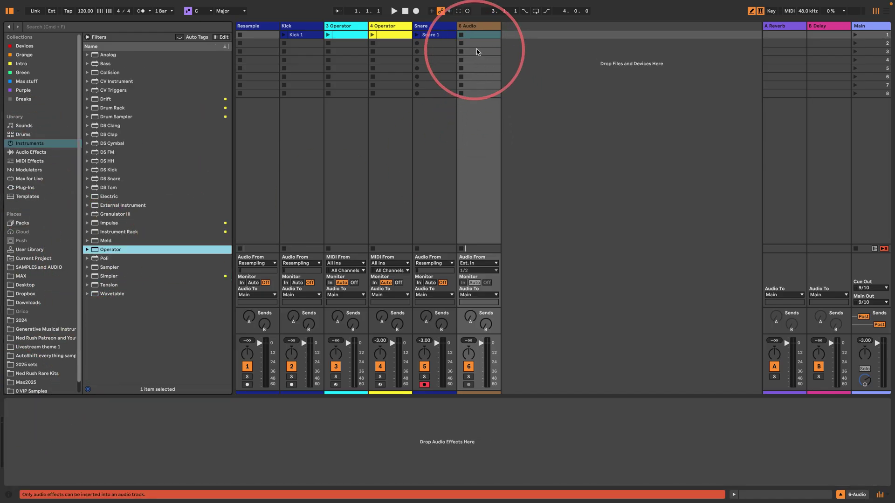
click(481, 26)
key(Delete)
Add a new Operator track with a MIDI clip in its first slot and draw a C3 note at the clip's start.
drag(97, 250, 499, 36)
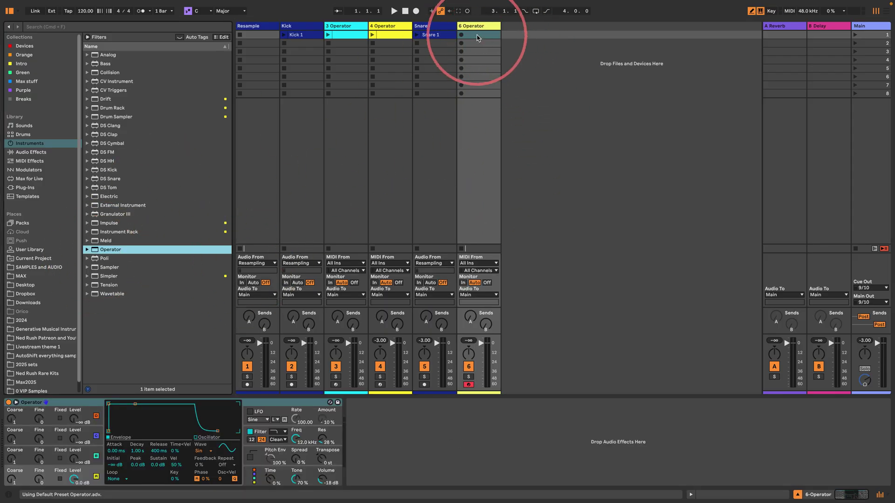
double_click(477, 35)
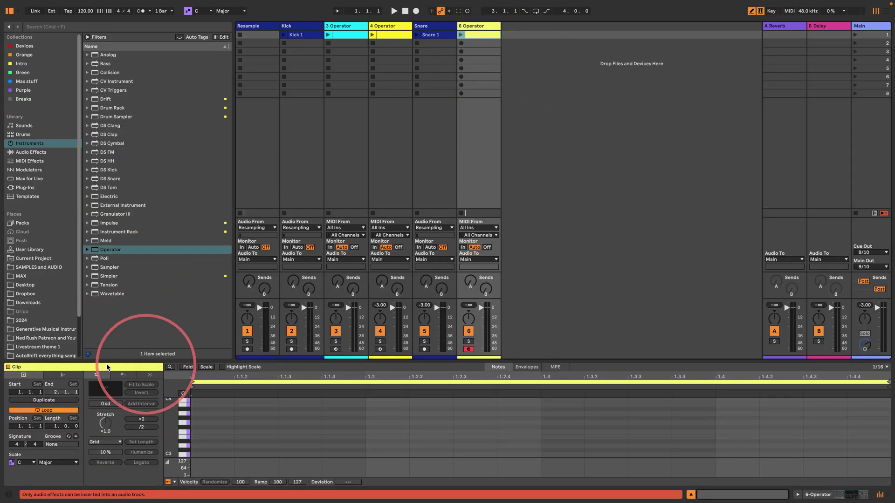
drag(171, 450, 172, 405)
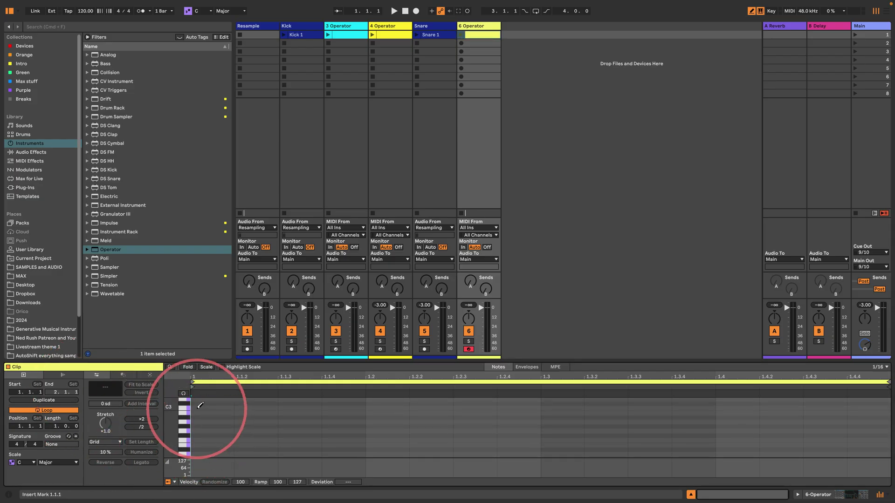
click(197, 409)
Set the new clip's loop length to 4 bars and extend the C3 note across it with Legato.
drag(50, 425, 46, 429)
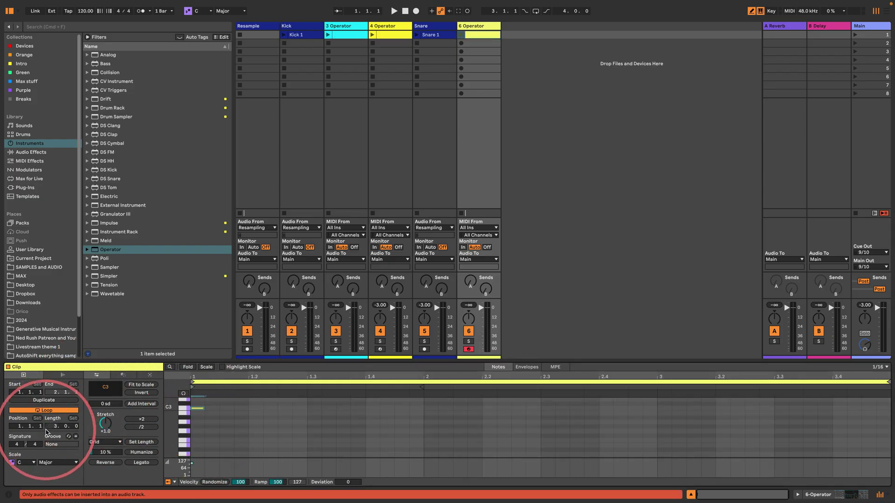
key(Up)
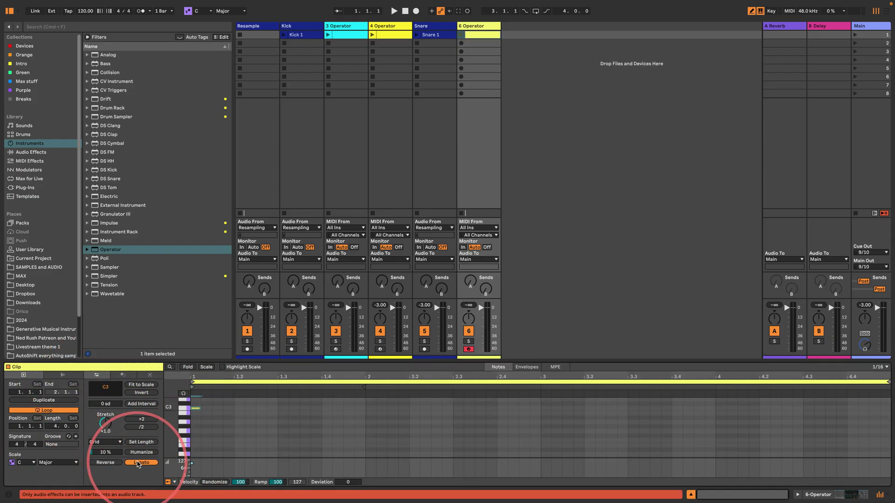
click(138, 463)
Loop the clip from 1.1.2 up to just before its end, and set the clip start back to 1.1.1.
key(b)
drag(201, 427, 823, 431)
key(super+l)
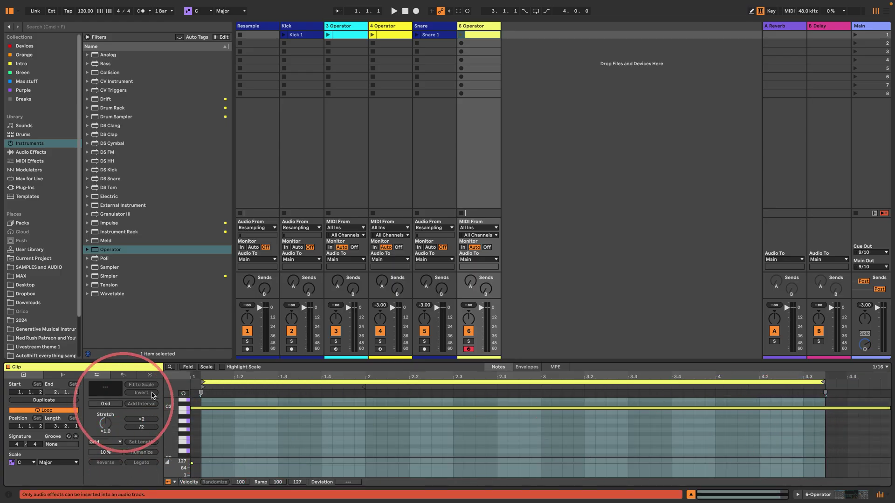
drag(203, 387, 190, 388)
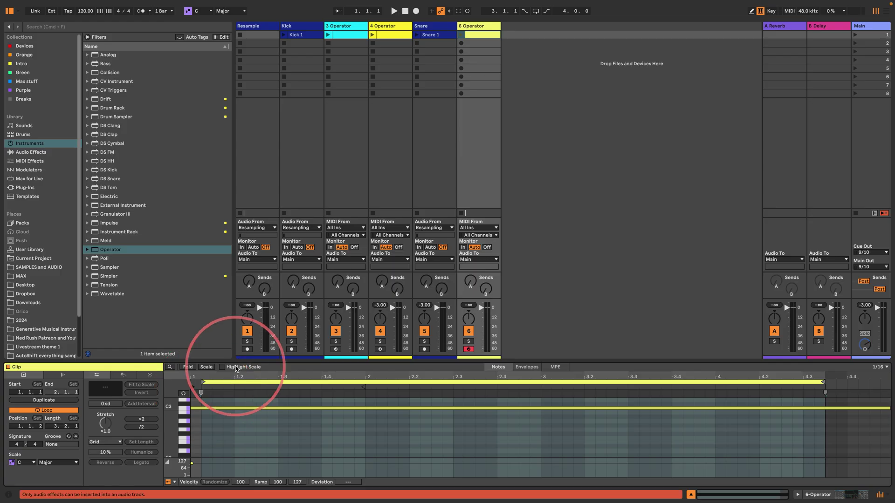
Launch the 6 Operator clip and change the oscillator's waveform to Noise White.
click(461, 35)
key(shift+Tab)
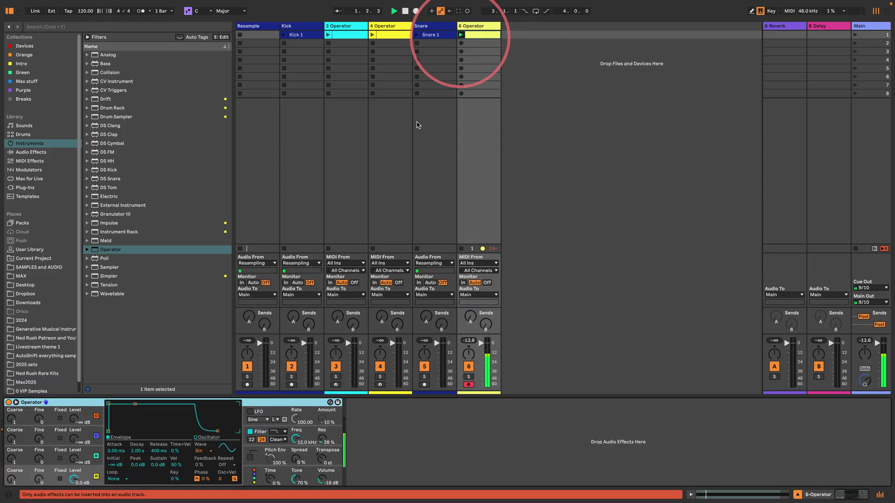
click(200, 451)
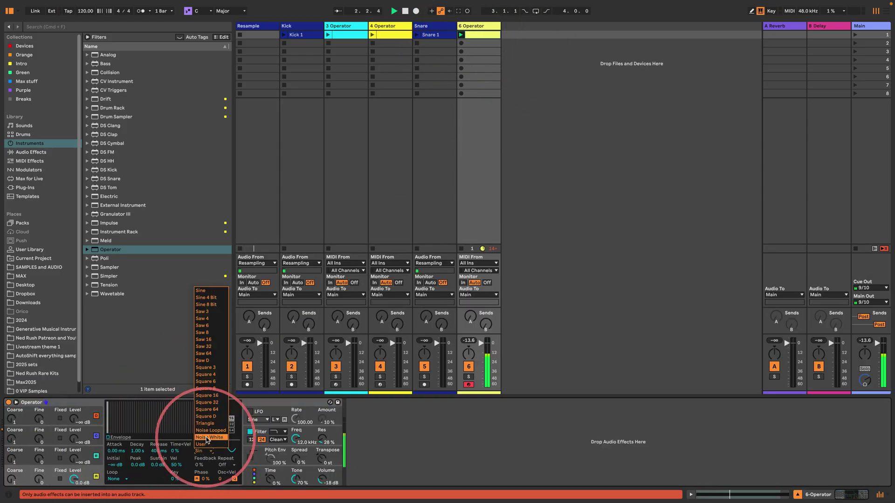
click(208, 416)
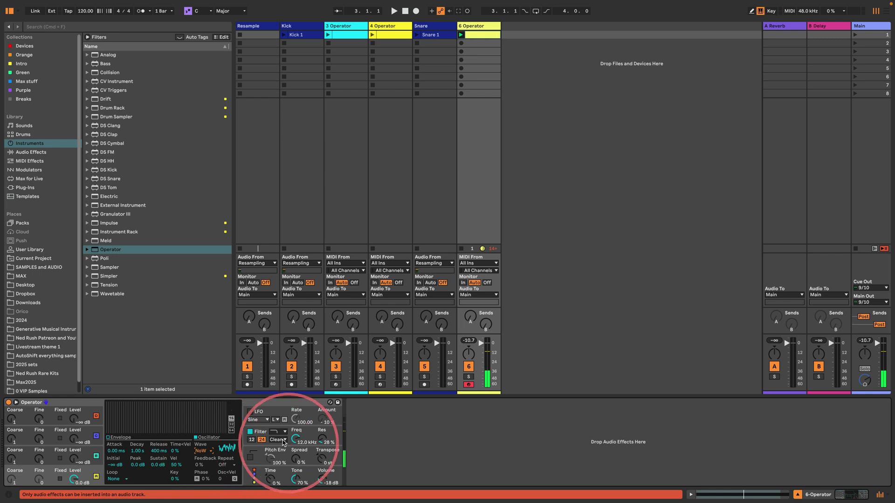
Compare the noise with Operator's filter off and on, set the filter frequency to 7.39 kHz, and stop playback.
click(250, 431)
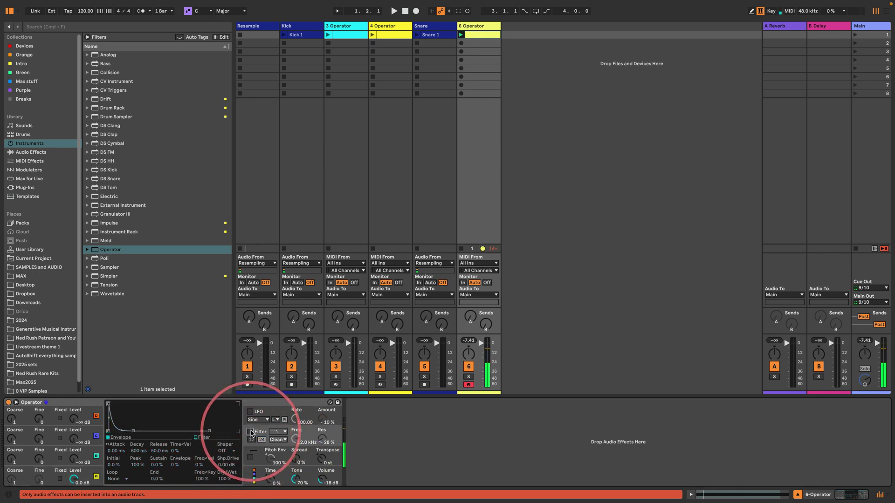
click(250, 431)
key(space)
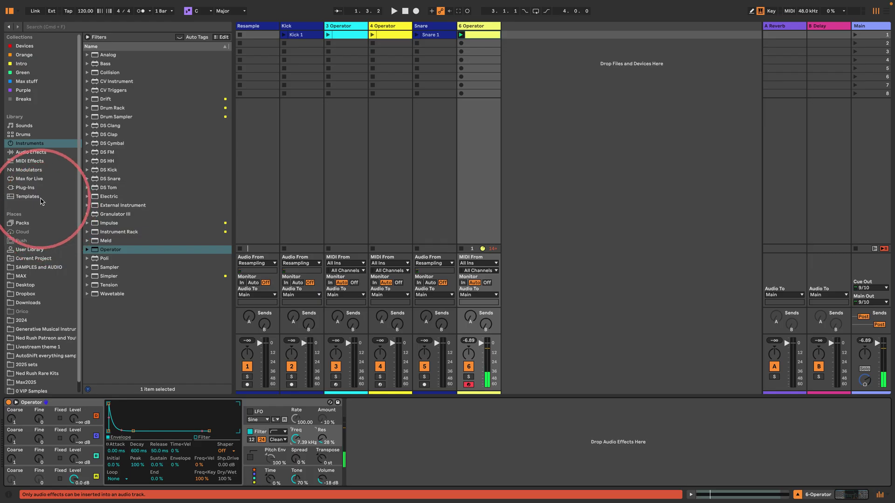
Add Corpus after Operator on the 6 Operator track and set its resonator type to Membrane.
click(27, 153)
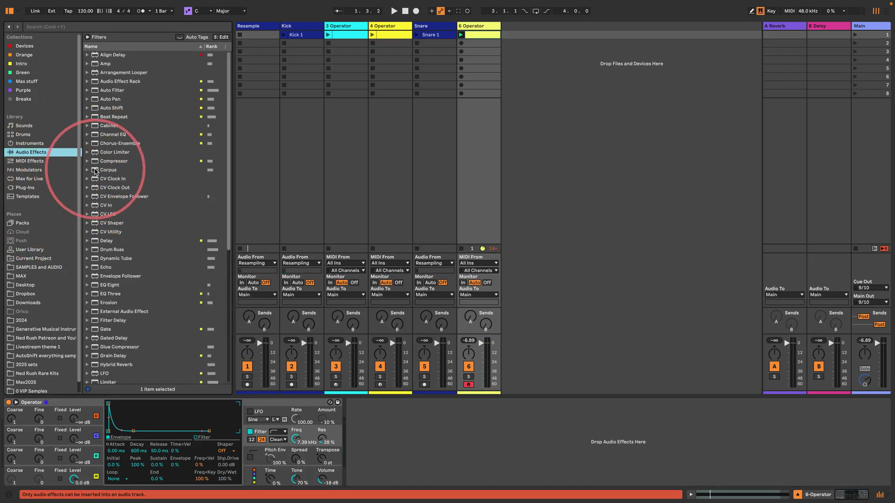
drag(109, 170, 383, 431)
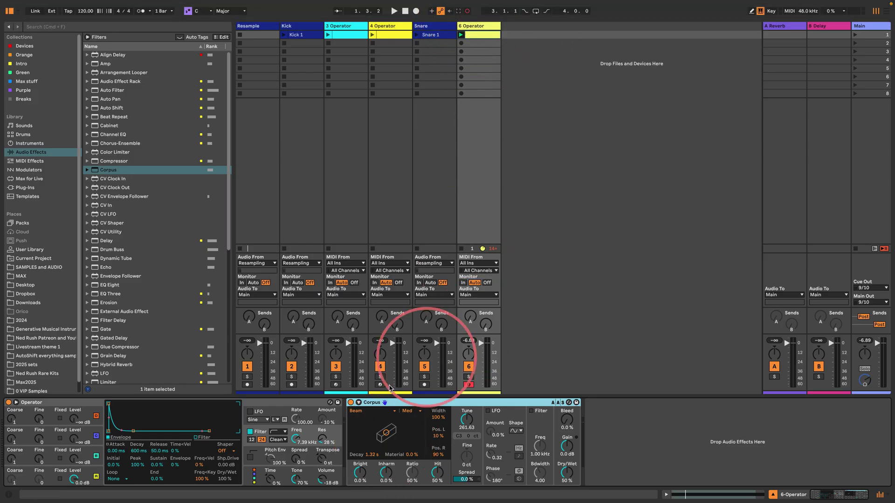
click(371, 411)
click(362, 440)
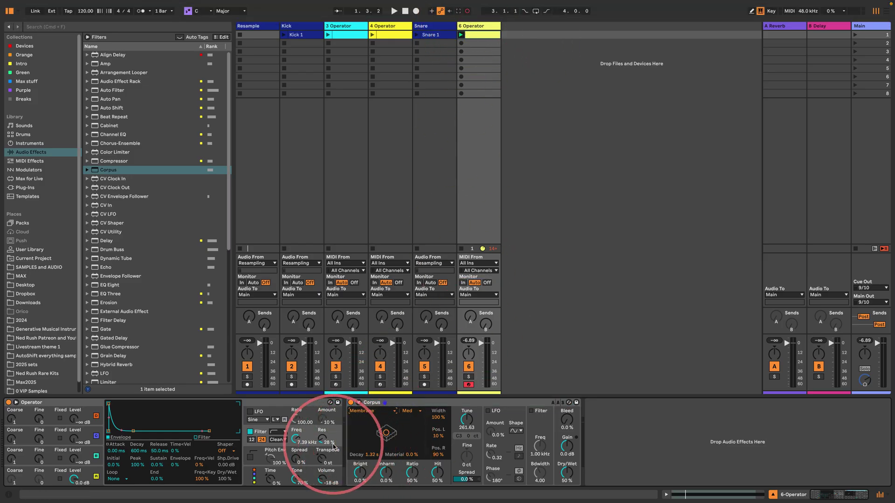
Record clip automation of Corpus's Tune, Decay, Material and Ratio while the clip plays, and set its Dry/Wet to 98%.
click(460, 35)
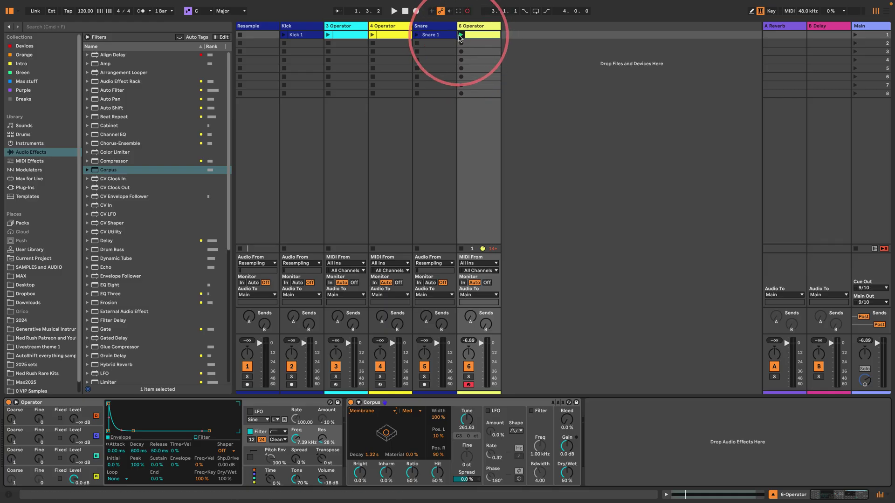
drag(467, 422, 467, 410)
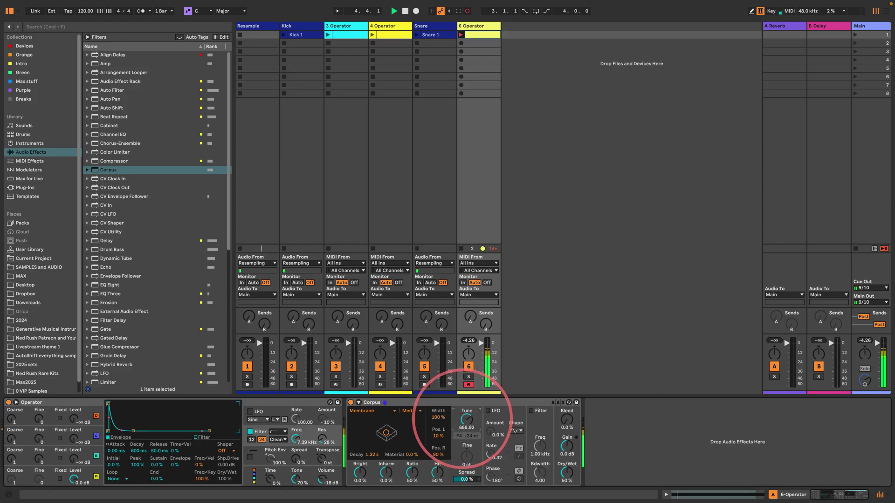
mouse_move(399, 427)
mouse_down()
mouse_move(406, 441)
mouse_move(396, 432)
mouse_move(404, 420)
mouse_up()
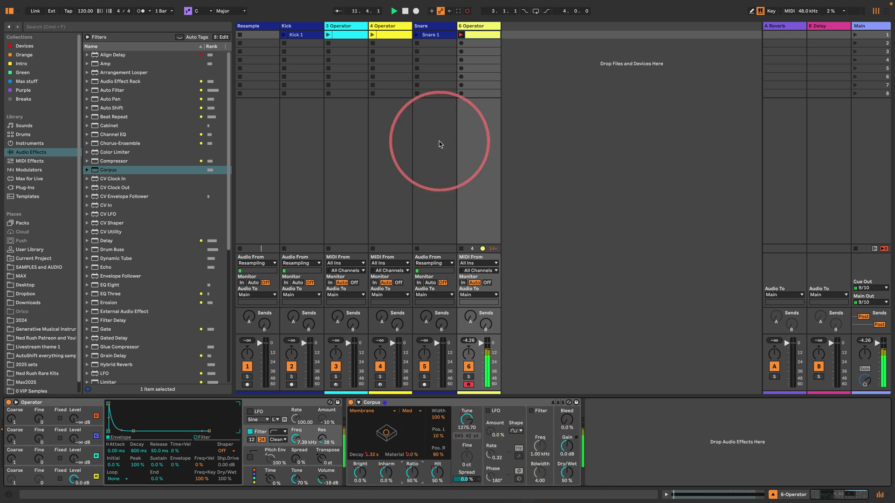
click(467, 10)
click(569, 480)
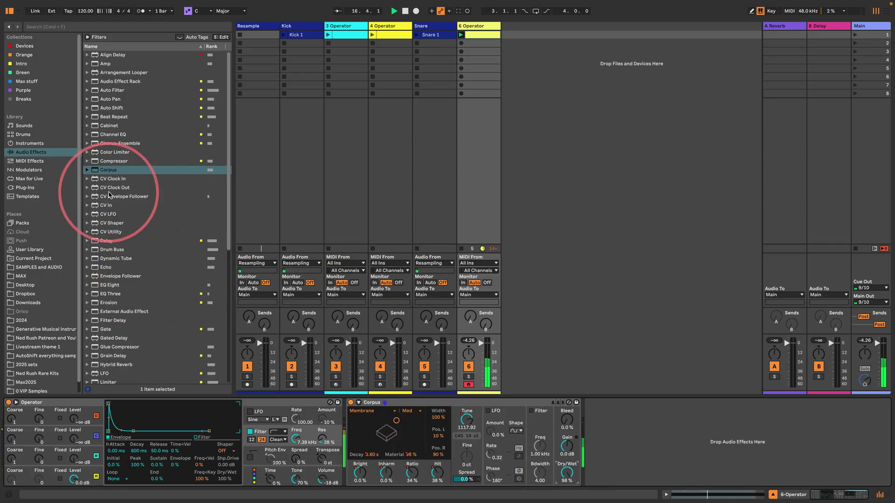
Add a Reverb after Corpus on the 6 Operator track and set its Dry/Wet to 100%.
scroll(113, 214, down, 10)
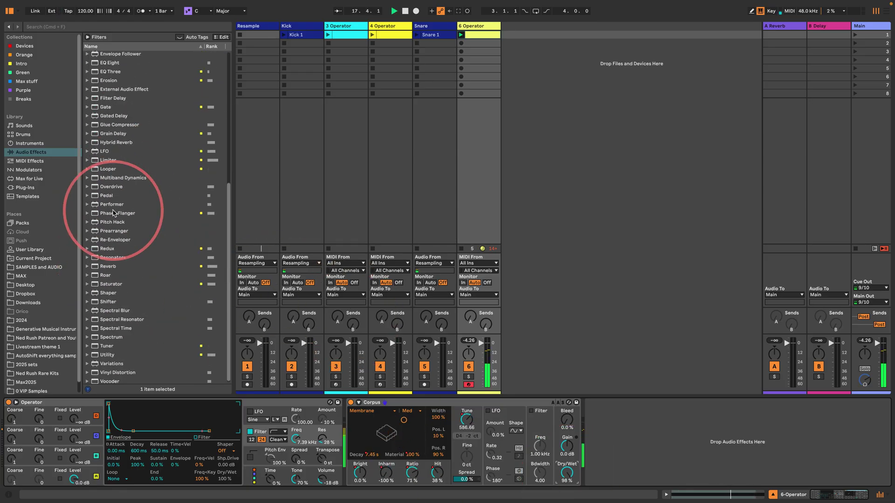
drag(110, 264, 646, 470)
drag(809, 473, 809, 462)
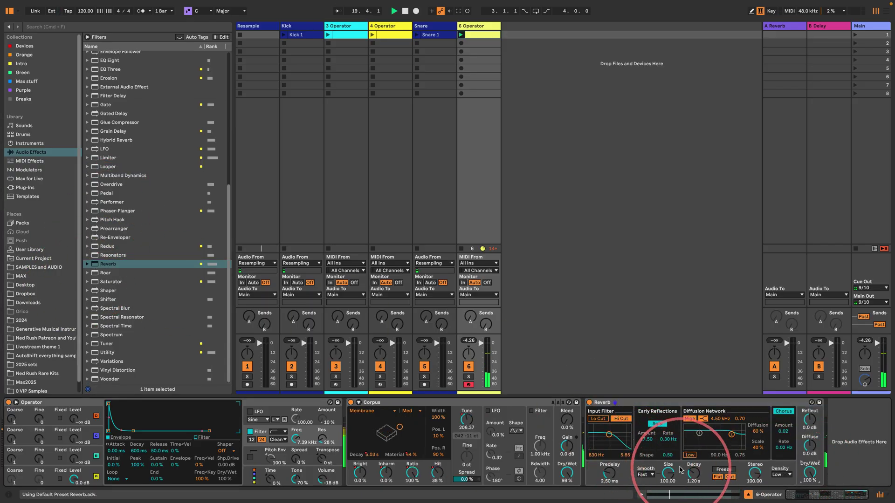
Set the Reverb's Decay to 2.41 s and record clip automation of its Size while the 6 Operator clip plays.
drag(668, 473, 697, 473)
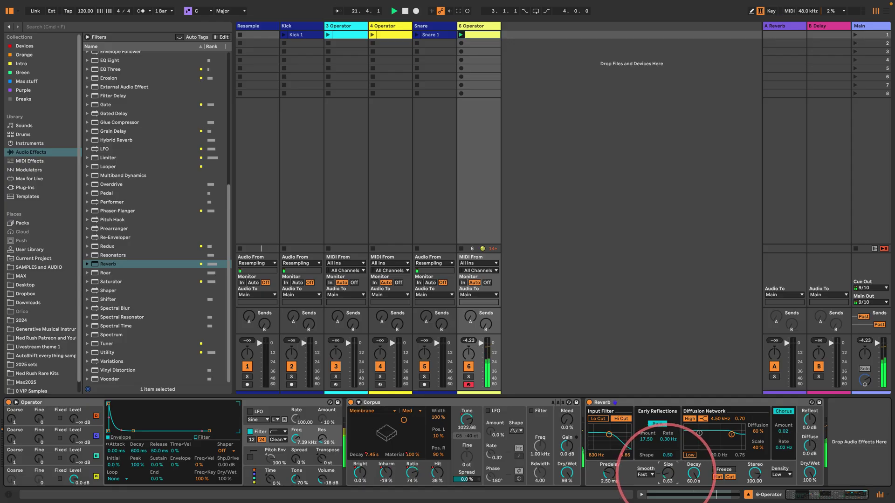
drag(694, 473, 694, 490)
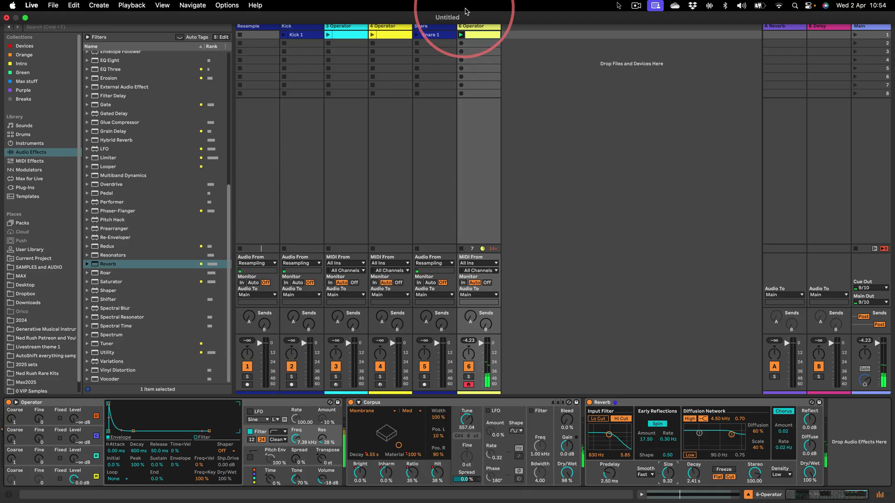
click(468, 11)
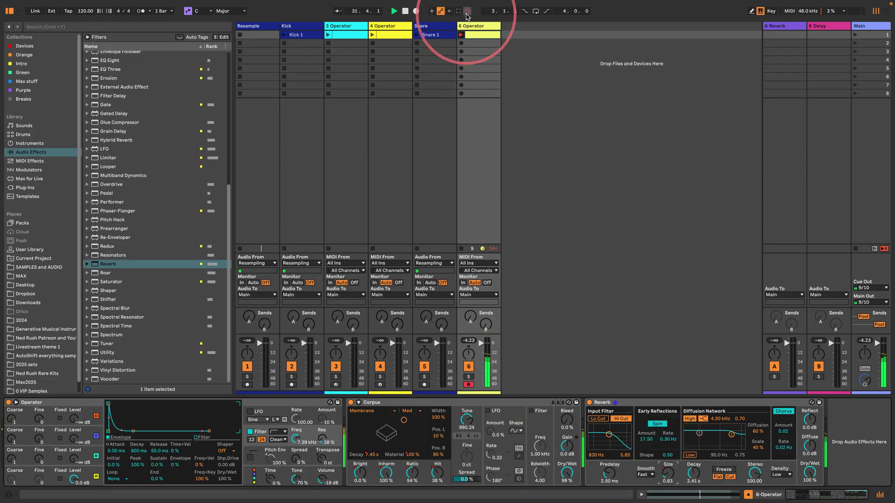
click(467, 13)
Add a Limiter after Reverb on the 6 Operator track and stop playback.
drag(110, 157, 863, 442)
click(405, 11)
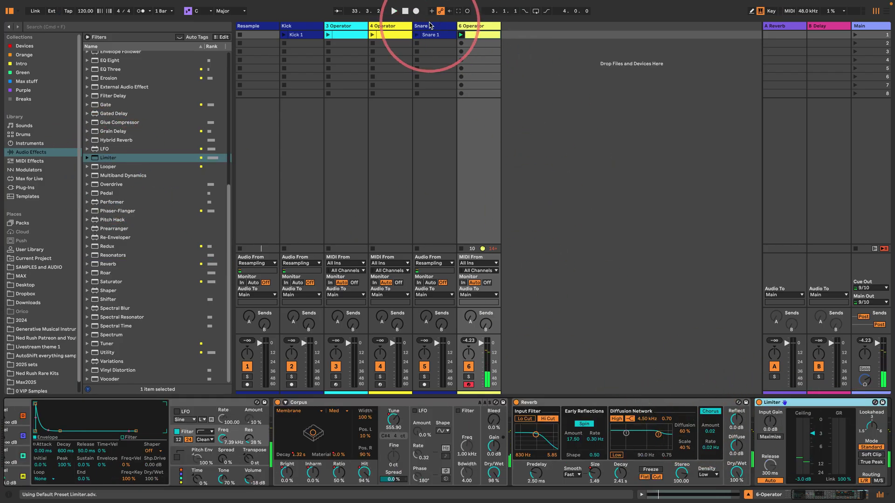
Duplicate the Resample track, place the copy after 6 Operator, and rename it Hat.
click(254, 28)
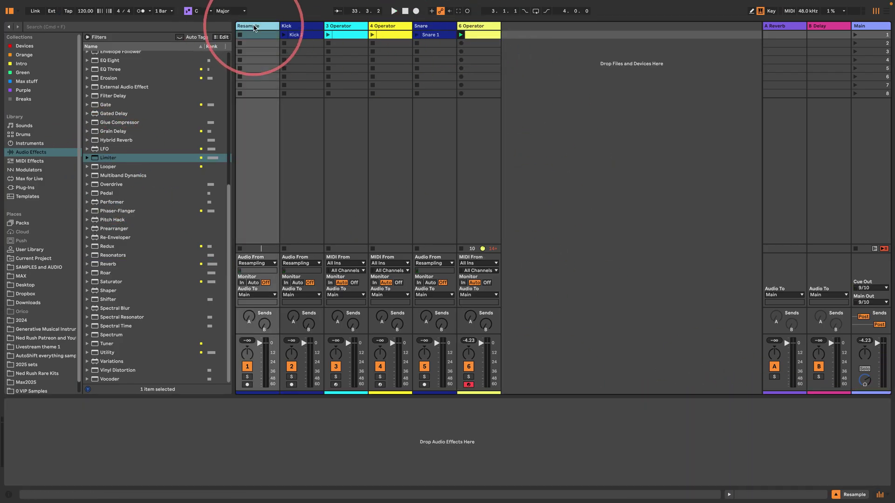
key(super+d)
drag(294, 26, 523, 29)
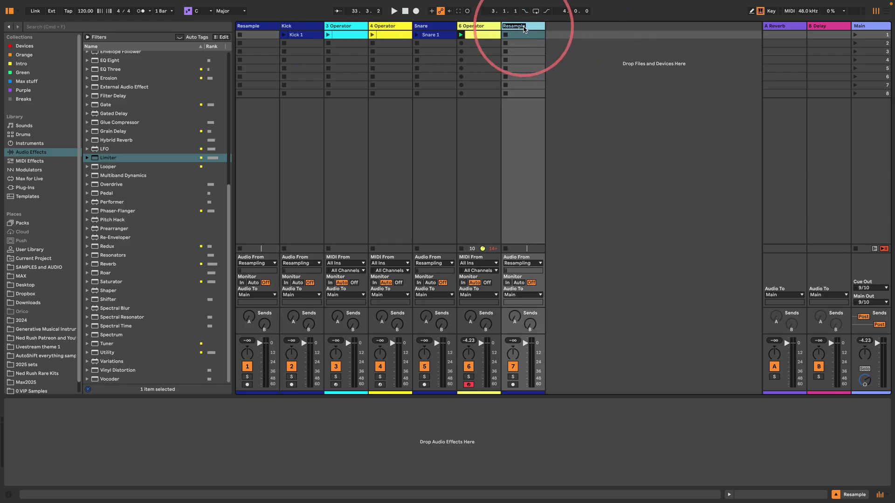
Arm the Hat track and resample six bars of the 6 Operator clip into its first slot.
click(513, 384)
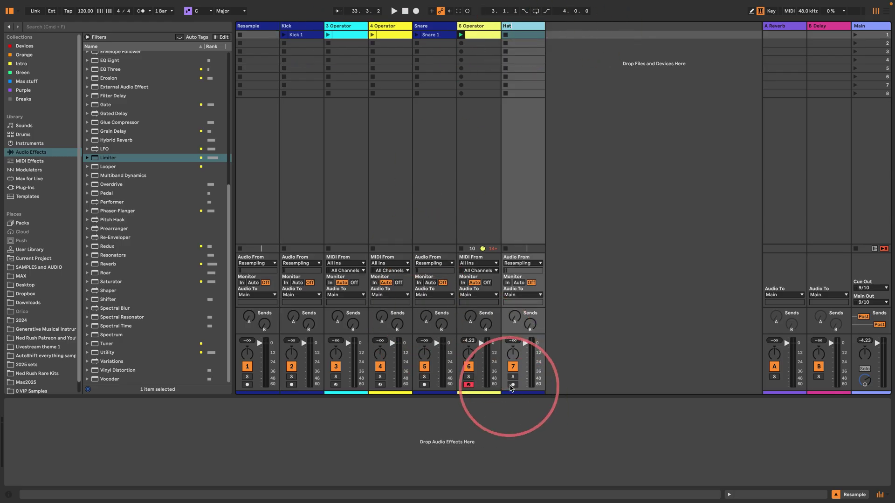
click(506, 36)
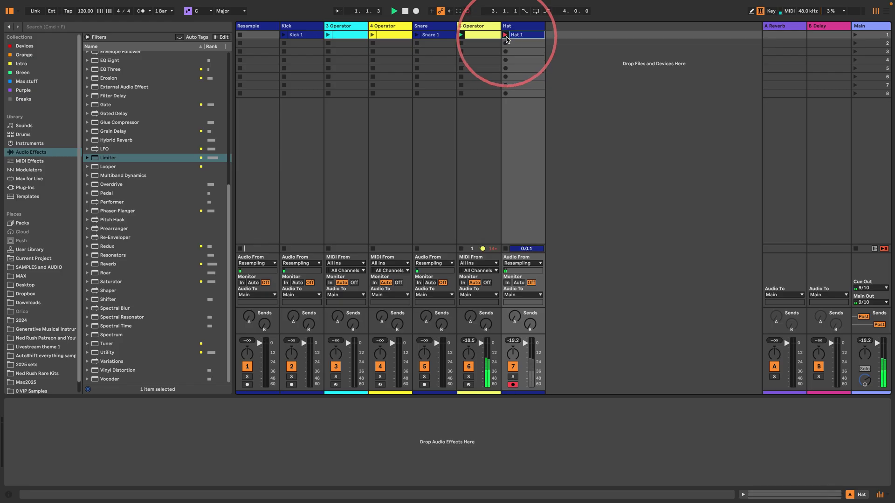
double_click(522, 35)
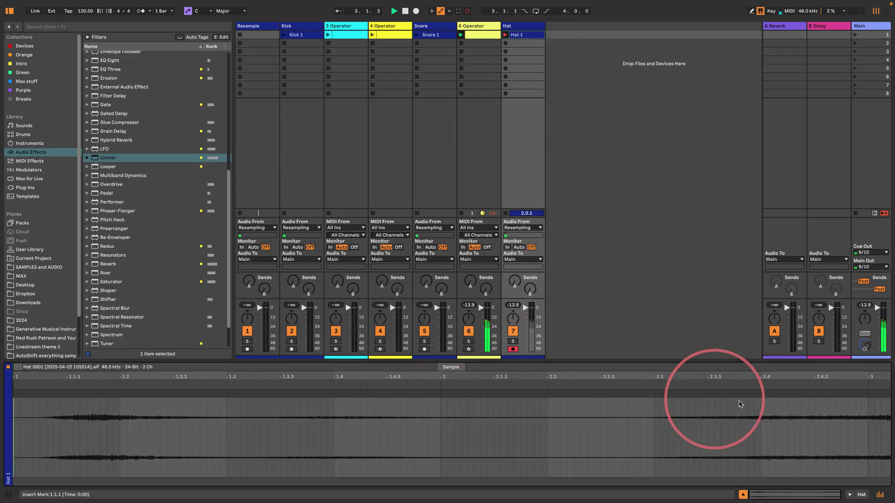
click(506, 212)
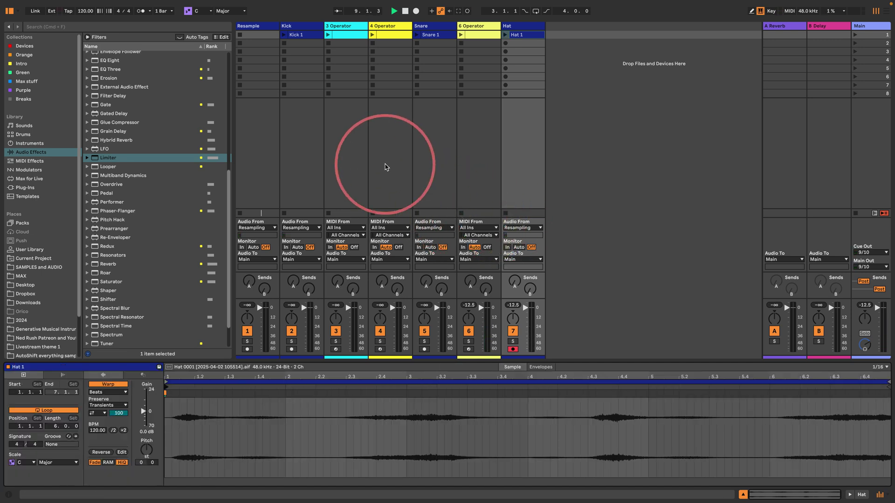
Add a new Operator track after Hat and create an empty MIDI clip in its first slot.
click(517, 31)
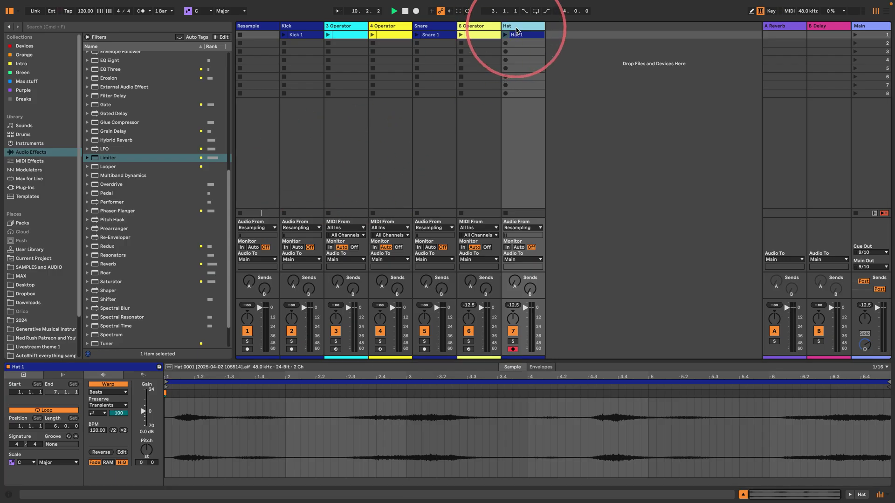
click(32, 145)
drag(116, 250, 605, 80)
double_click(571, 35)
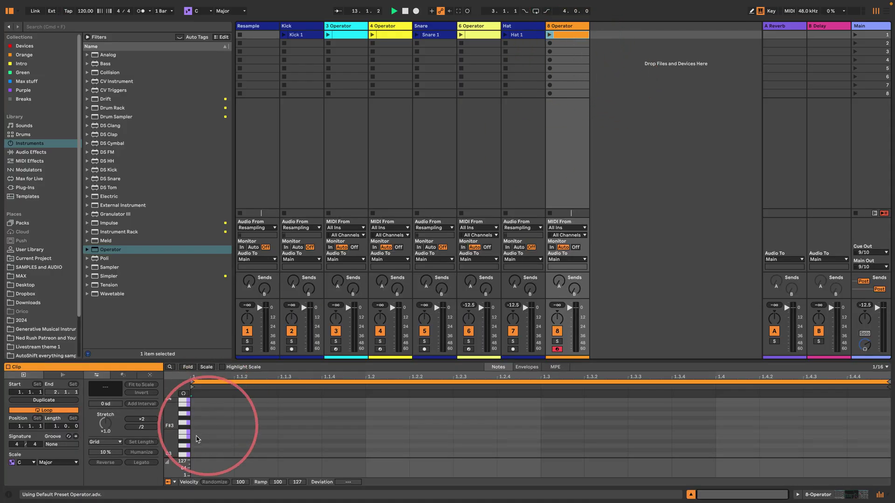
Add a C3 note at the clip's start, set the loop length to 4 bars, and extend the note with Legato.
double_click(200, 454)
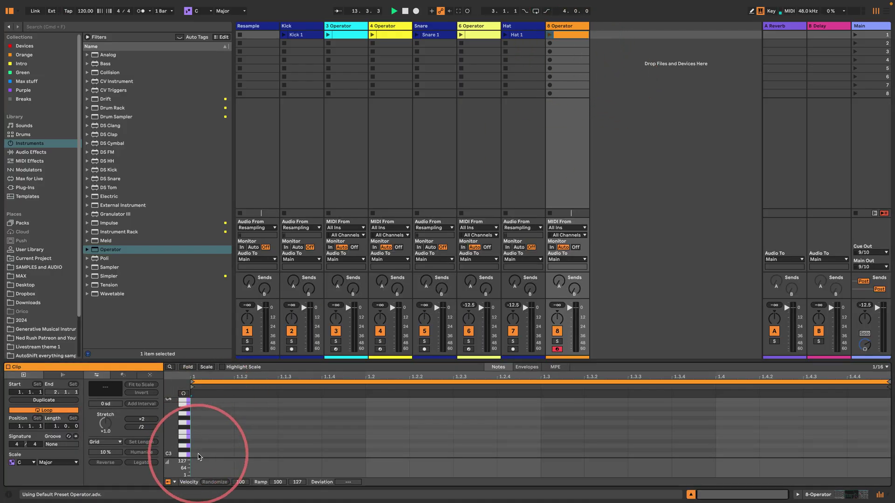
click(52, 428)
text(4)
key(Return)
click(136, 463)
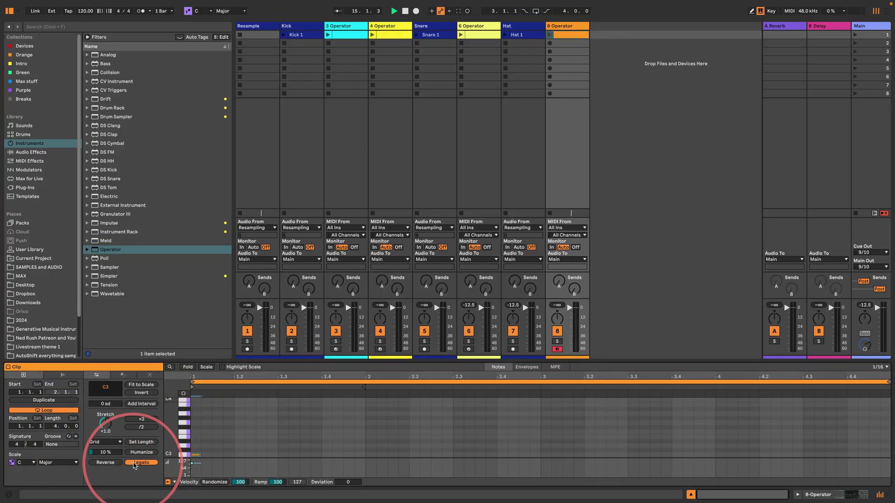
Loop the 8 Operator clip from 1.1.3 to 4.2.1 and launch it to hear the sustained note.
drag(224, 428, 759, 426)
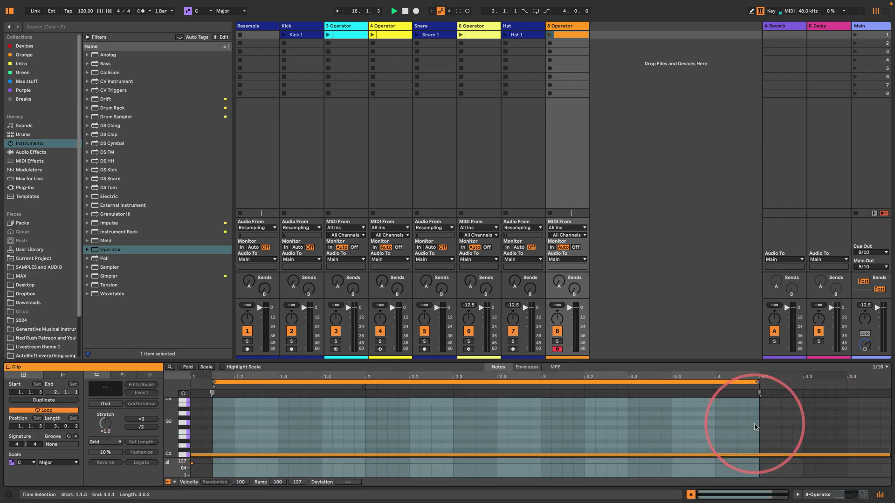
click(549, 35)
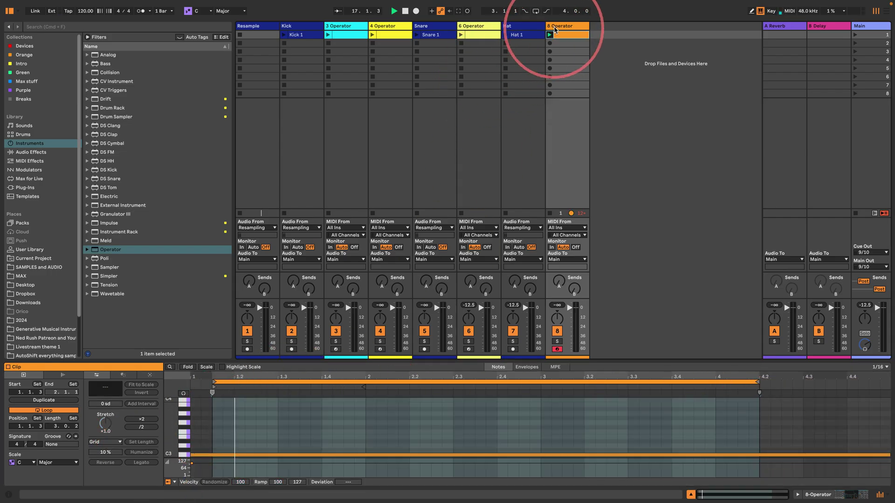
double_click(554, 26)
key(space)
key(space)
key(space)
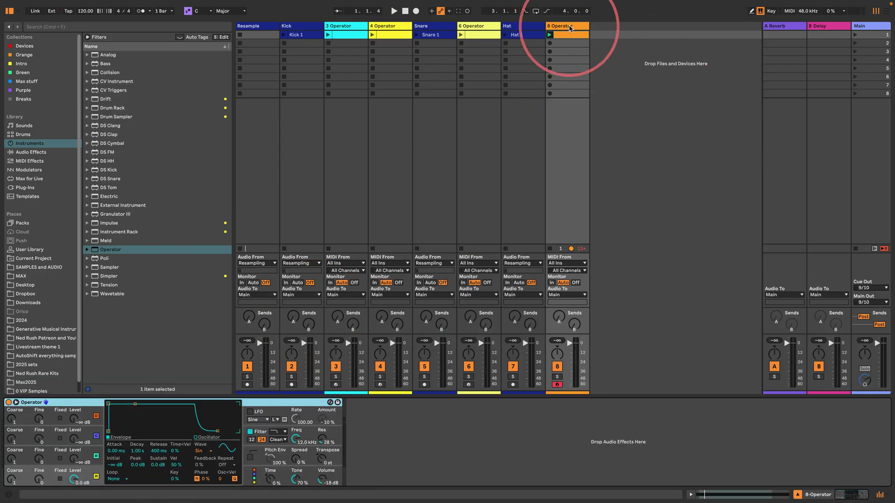
Move the 8 Operator clip's start marker to 1.1.1 and relaunch the clip.
double_click(566, 27)
click(564, 33)
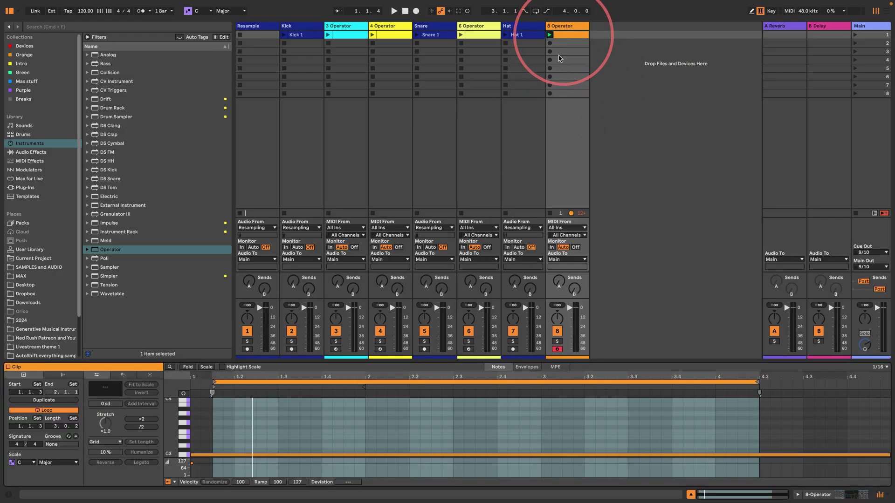
drag(215, 388, 192, 387)
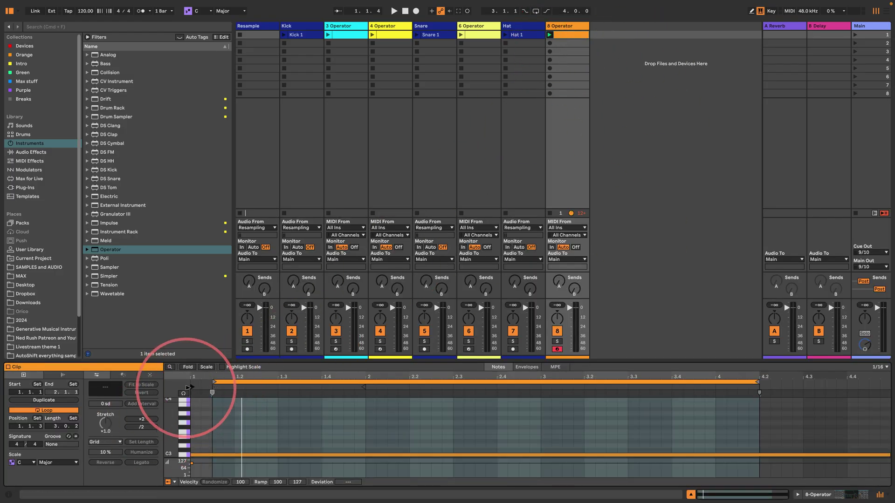
click(551, 36)
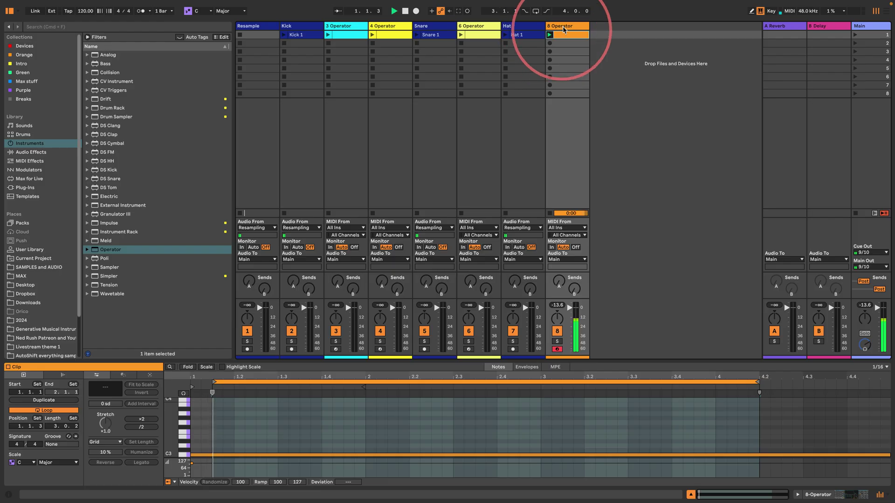
Change Operator's oscillator waveform on the 8 Operator track to the NoW noise wave.
double_click(558, 26)
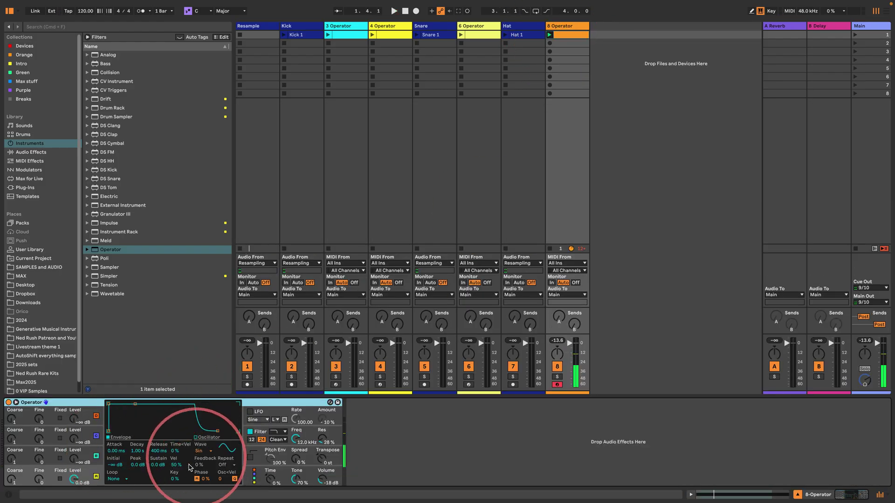
click(201, 451)
click(203, 444)
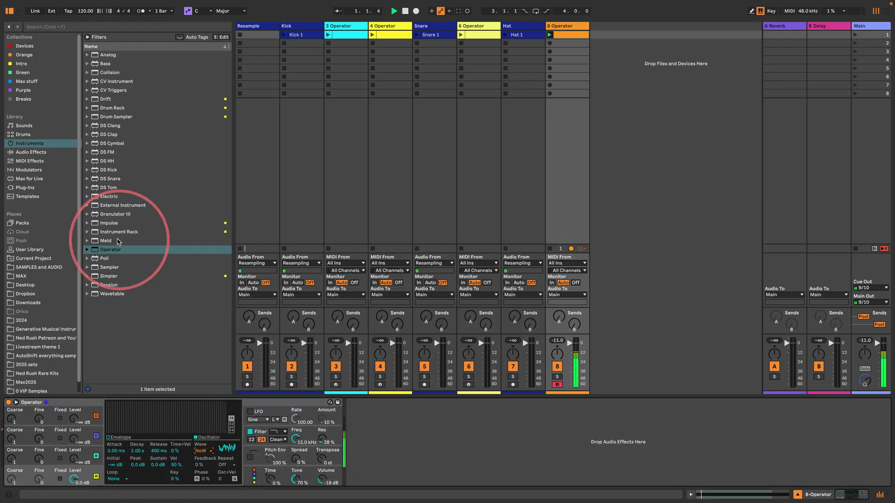
Add Spectral Time after Operator on the 8 Operator track and set its Dry/Wet to 100%.
click(29, 153)
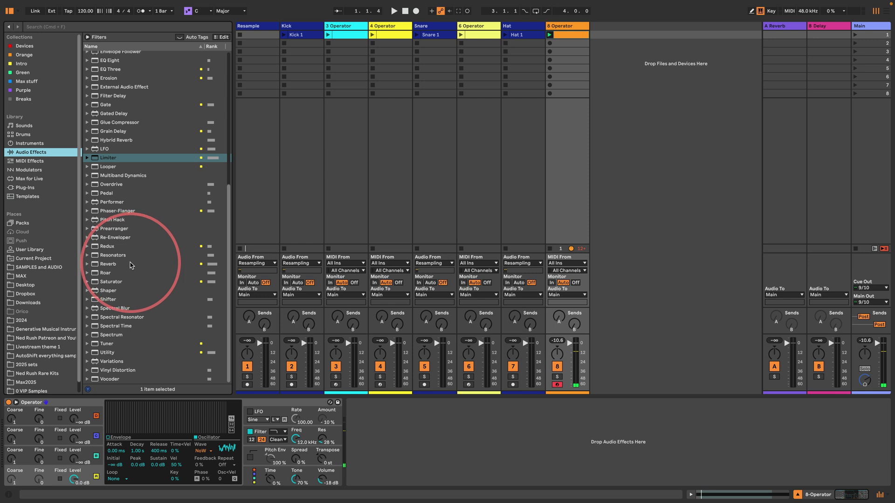
drag(115, 325, 366, 437)
key(space)
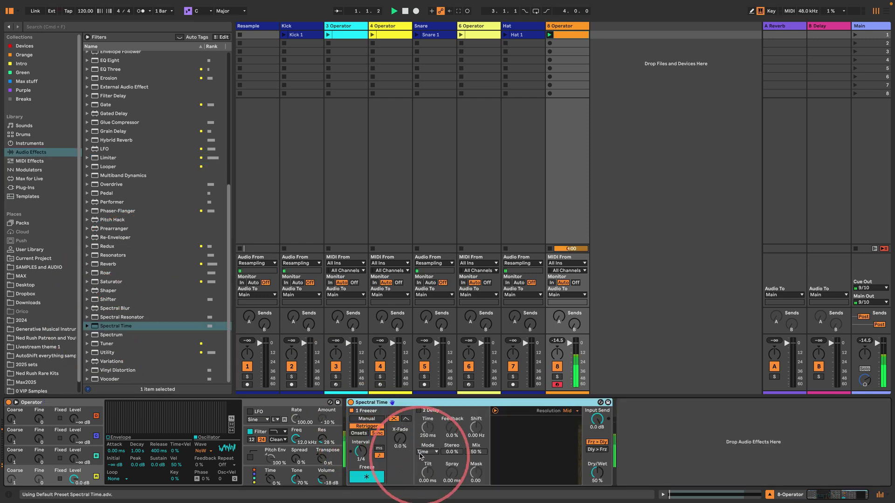
drag(597, 472, 597, 445)
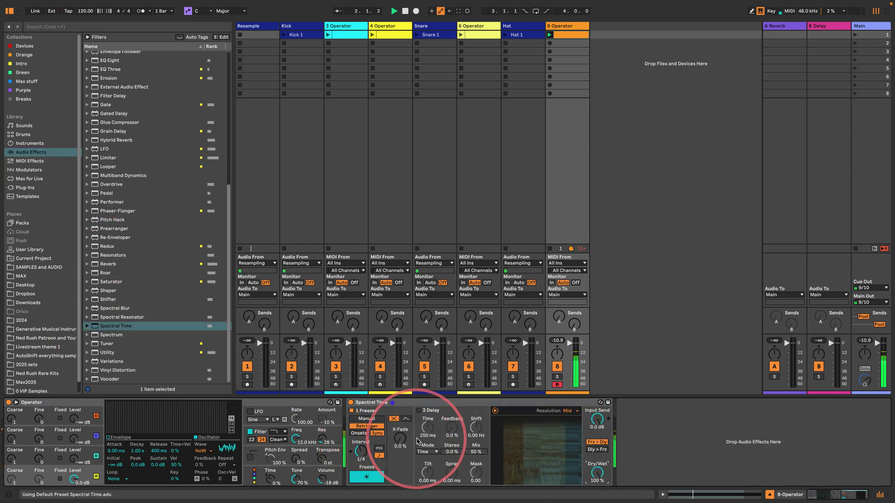
Switch Spectral Time's Freezer to envelope fades with Interval 3/4, Fade In 298 ms and Fade Out 4.86 s.
click(405, 418)
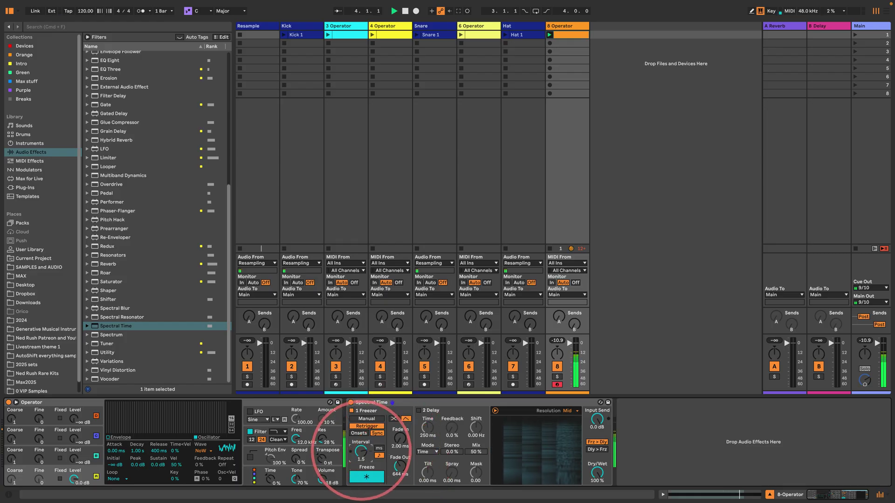
drag(361, 451, 399, 416)
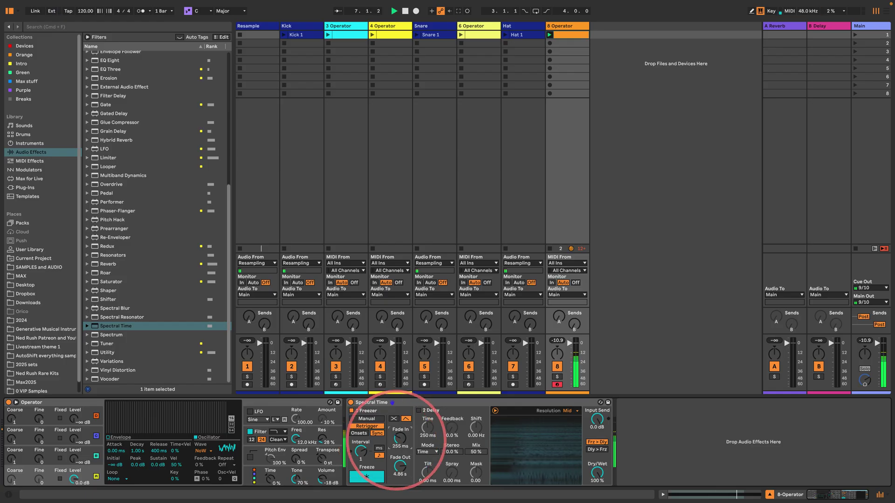
drag(396, 440, 356, 468)
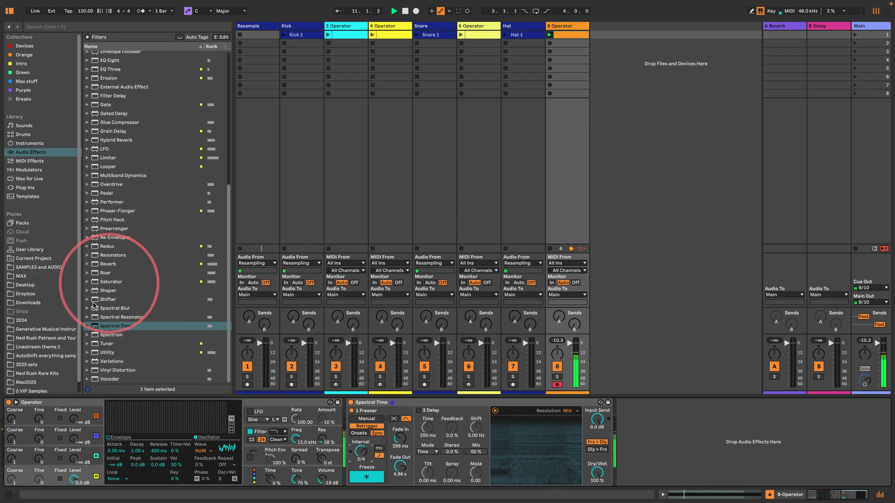
Add Shifter after Spectral Time in Freq mode and set its Coarse shift to -2.22 kHz.
drag(109, 299, 627, 429)
click(778, 424)
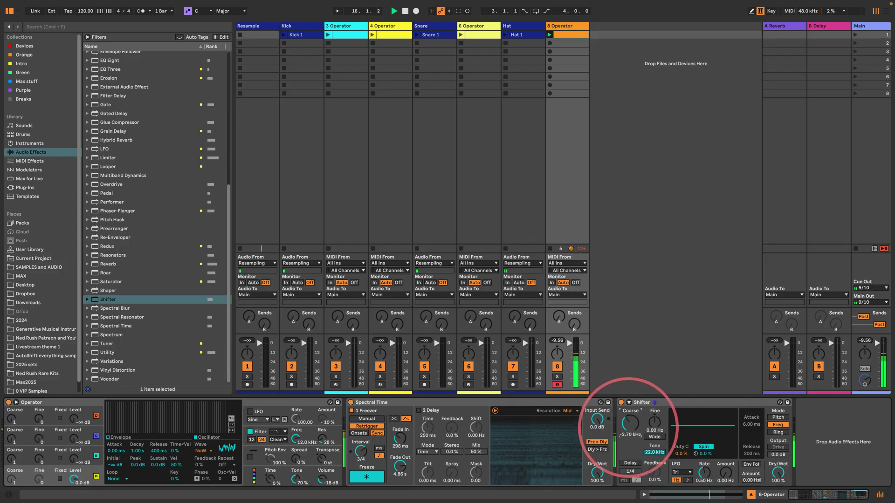
drag(628, 428, 628, 426)
Set the Shifter's LFO Amount to 5.00 kHz and Rate to 0.47 Hz, and restart playback.
drag(725, 471, 725, 462)
key(space)
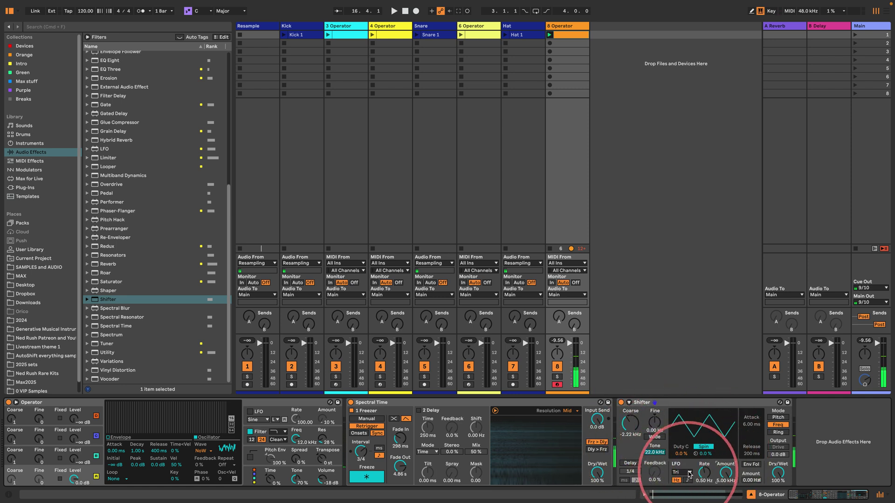
drag(701, 468, 701, 454)
key(space)
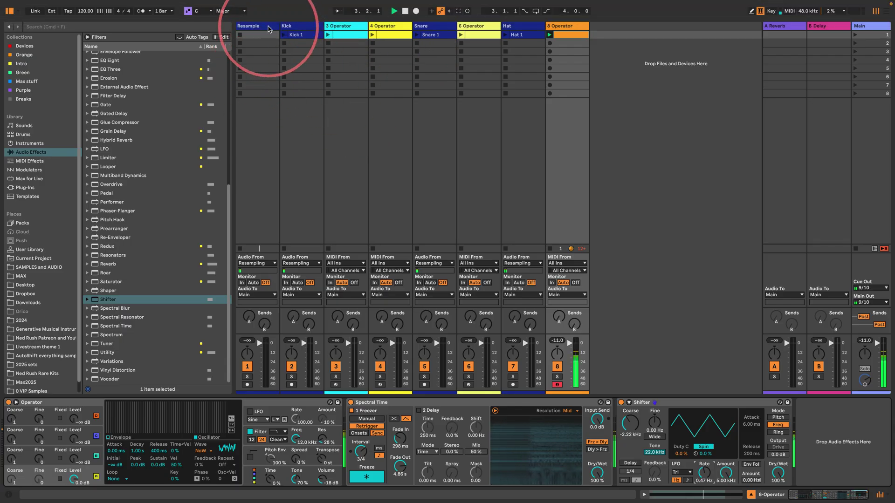
Duplicate the Resample track, place the copy after 8 Operator, and rename it Perc.
drag(269, 29, 604, 30)
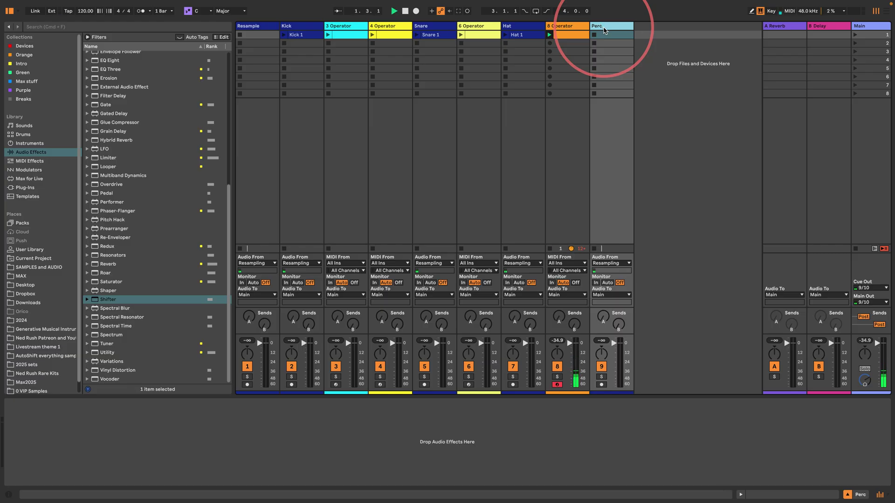
key(Return)
On the 8 Operator track, try Random S&H for the Shifter's LFO waveform and settle on Random.
click(563, 29)
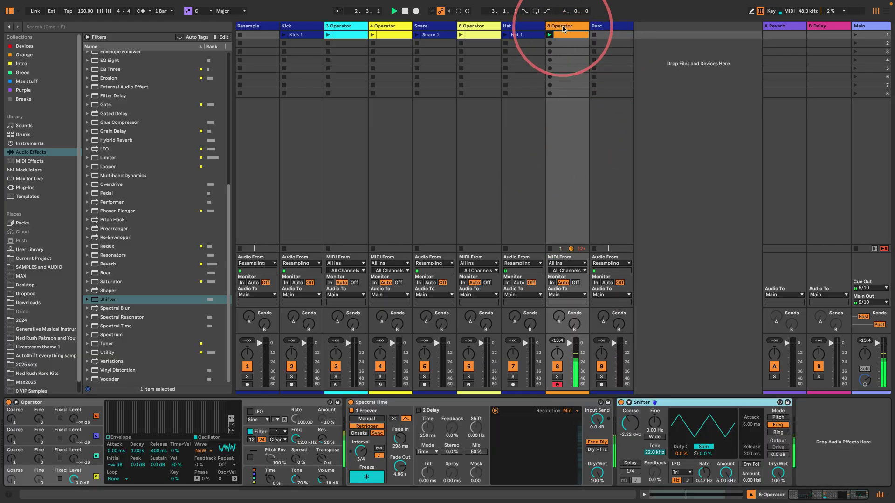
click(683, 473)
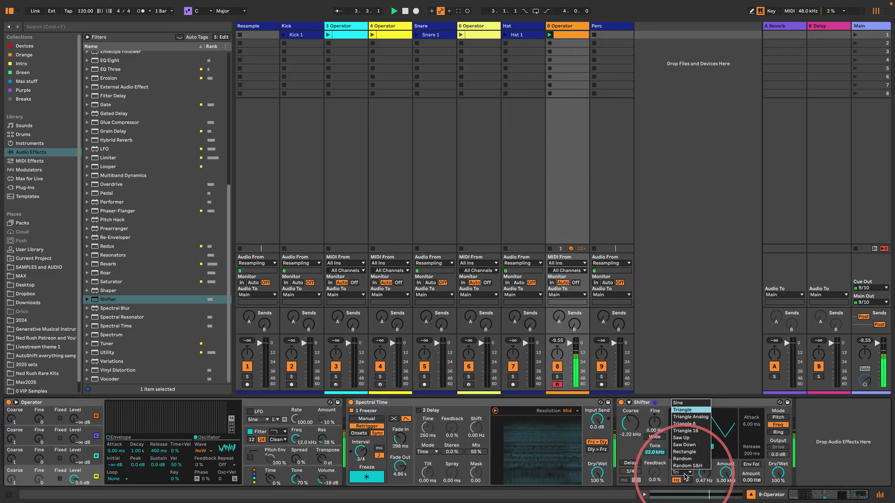
click(687, 466)
click(681, 473)
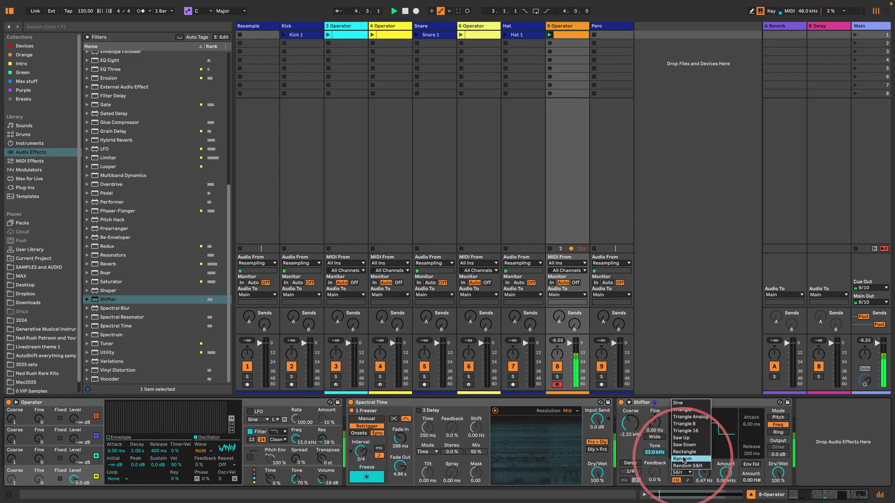
click(684, 459)
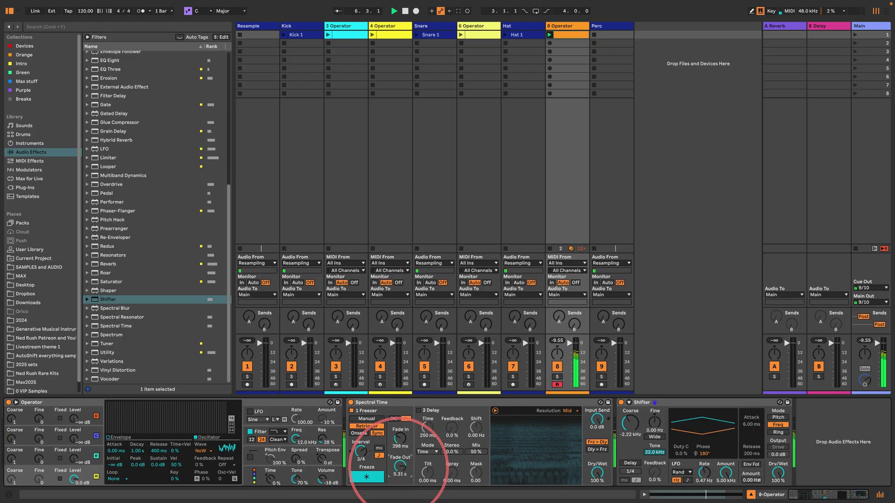
Enable Spectral Time's Delay with 79% Feedback and 13.3 ms Spray, with a 5.80 s Fade Out, and add a Limiter after Shifter.
click(418, 411)
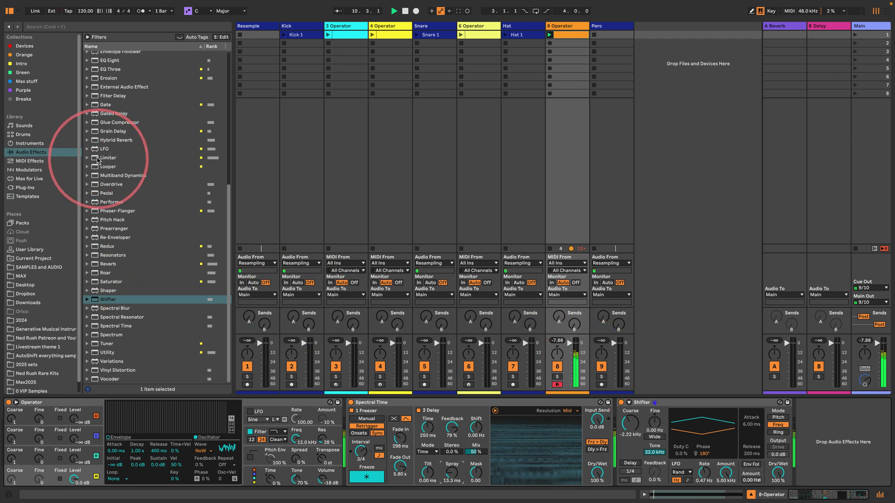
drag(108, 157, 822, 425)
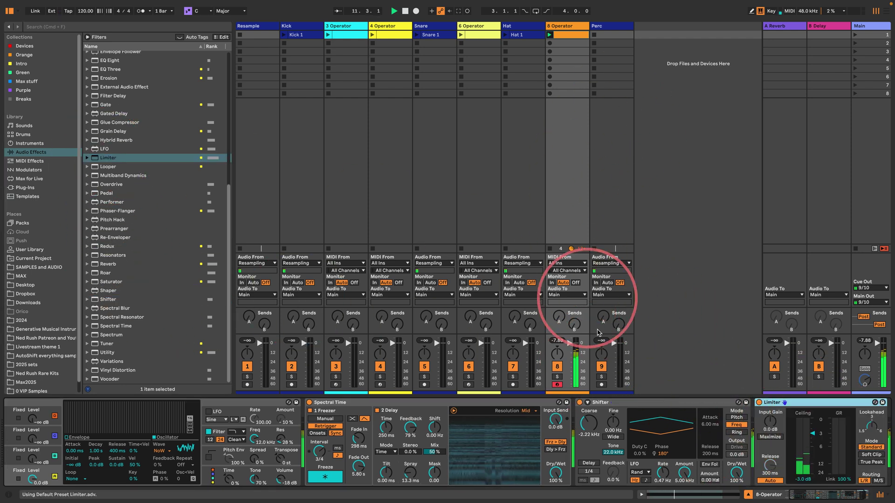
Arm the Perc track, resample the percussion sound into its first clip slot for about six bars, and stop the source clip.
click(601, 385)
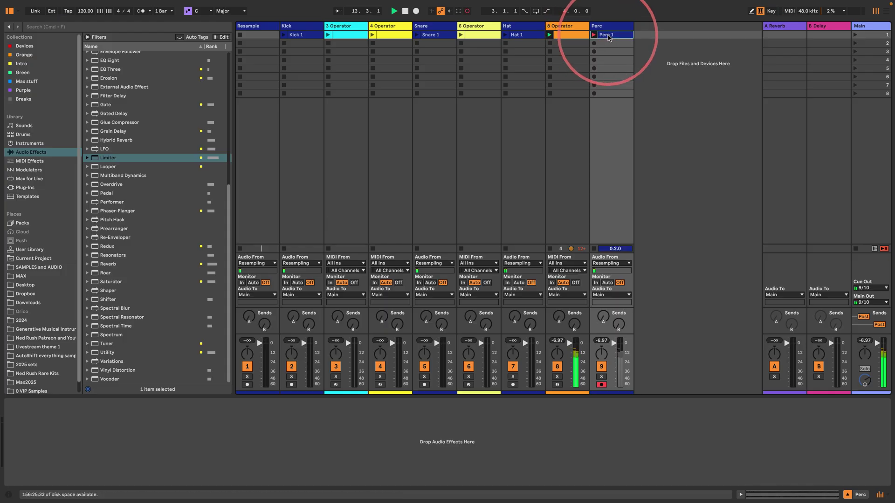
click(608, 37)
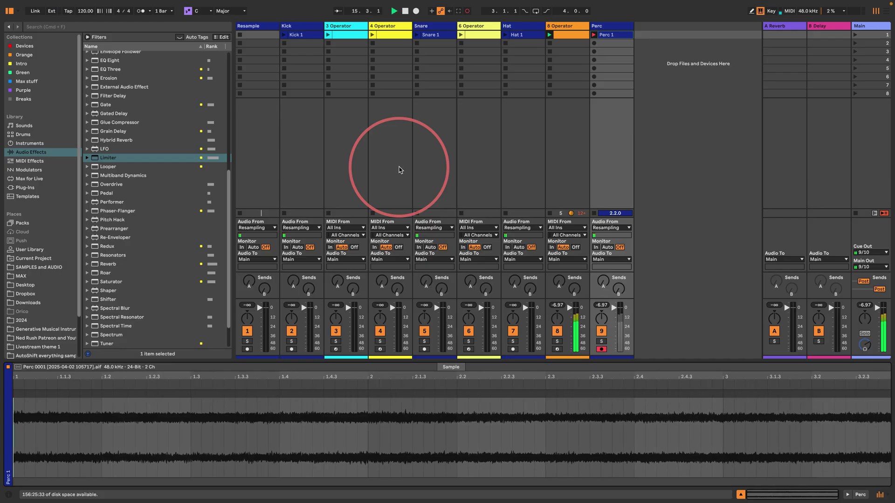
click(594, 213)
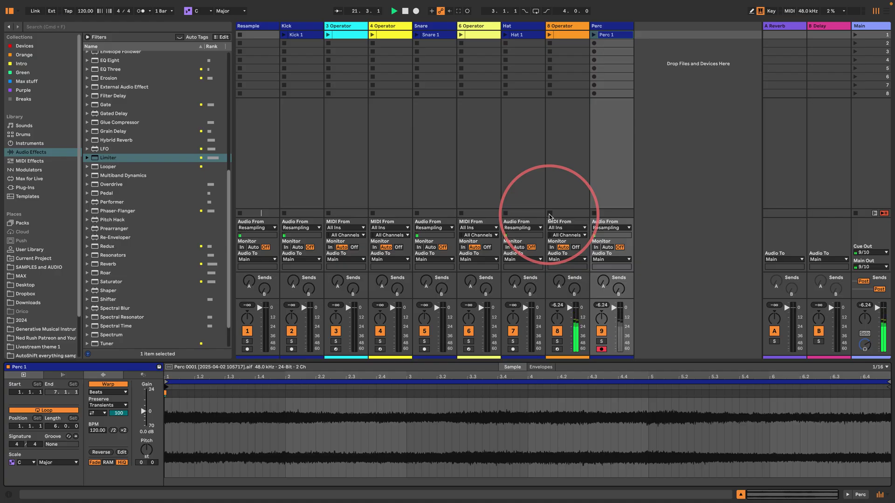
click(613, 26)
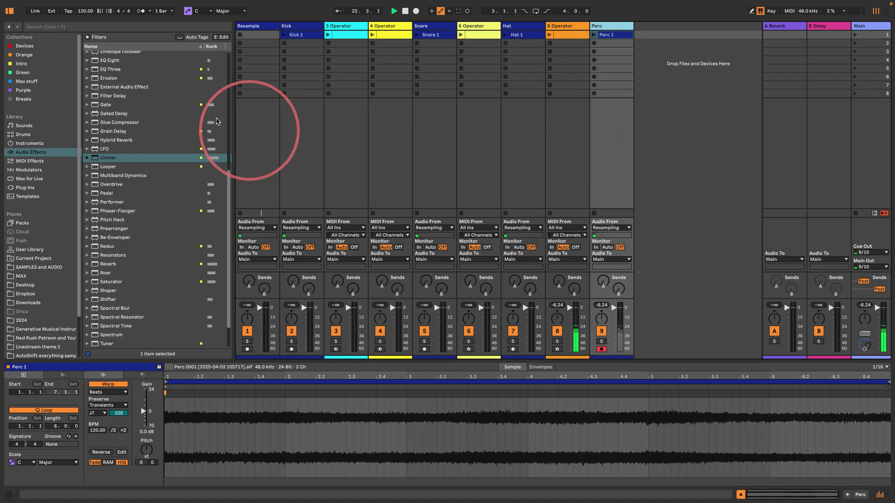
Add the Wavetable instrument on a new track after Perc and create an empty MIDI clip in its first slot.
click(29, 143)
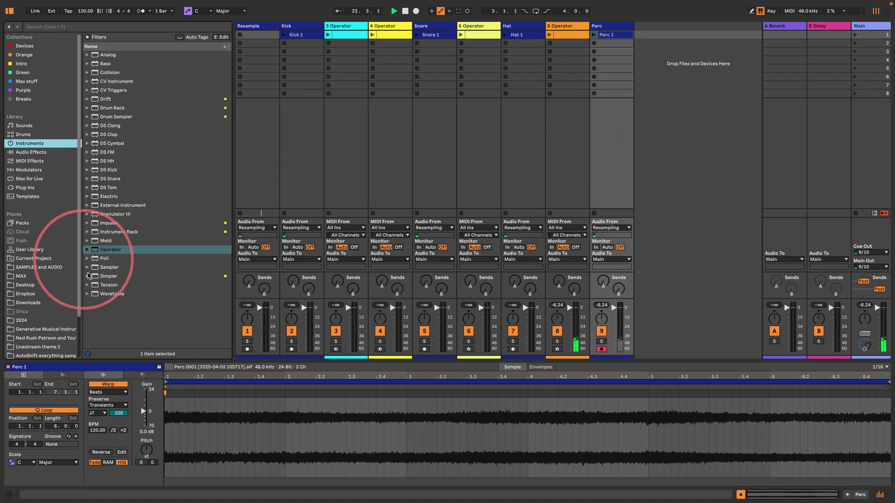
drag(95, 294, 654, 49)
double_click(655, 35)
click(201, 359)
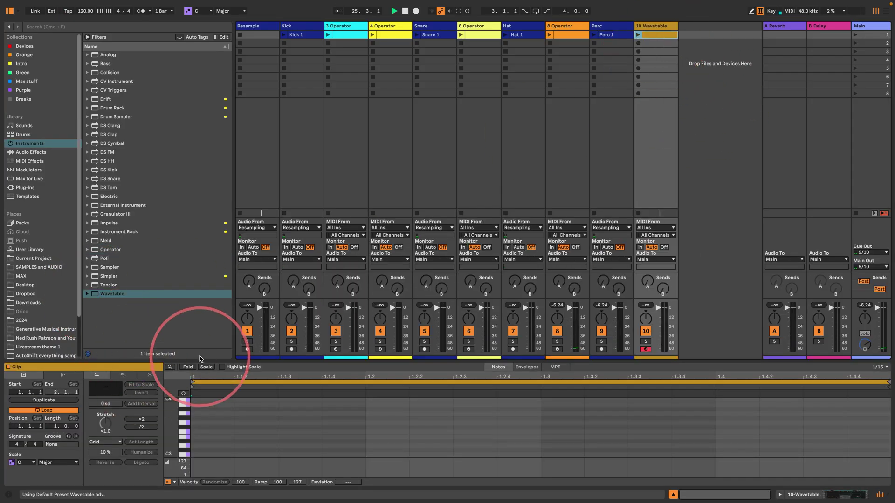
Enlarge the note editor and draw a chord of C2, D#2, G2 and A#2 at the clip's start.
drag(197, 361, 187, 199)
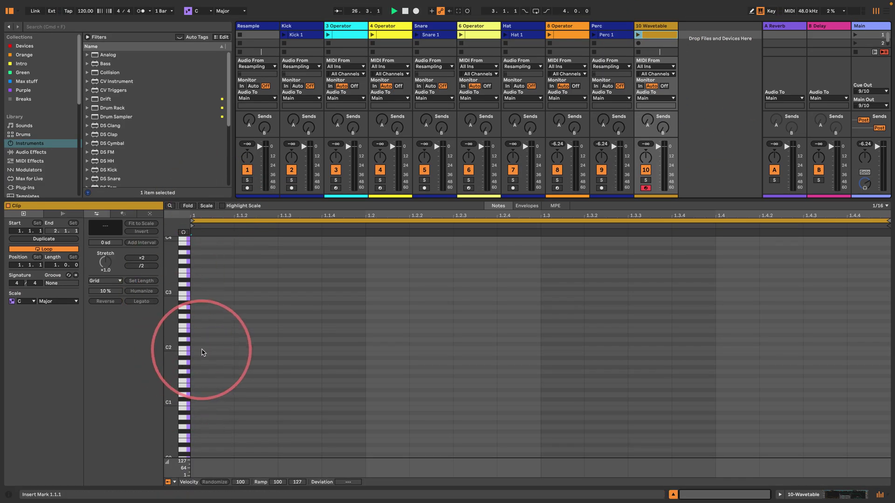
double_click(201, 349)
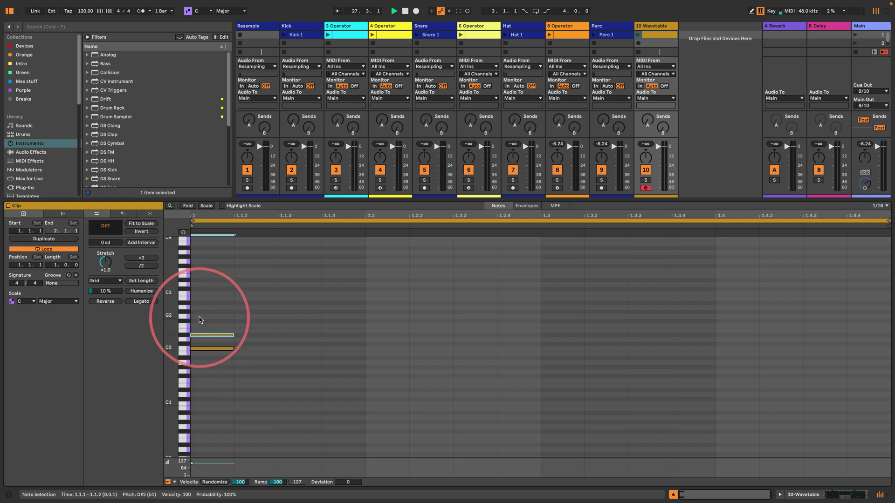
double_click(205, 316)
click(214, 305)
double_click(214, 306)
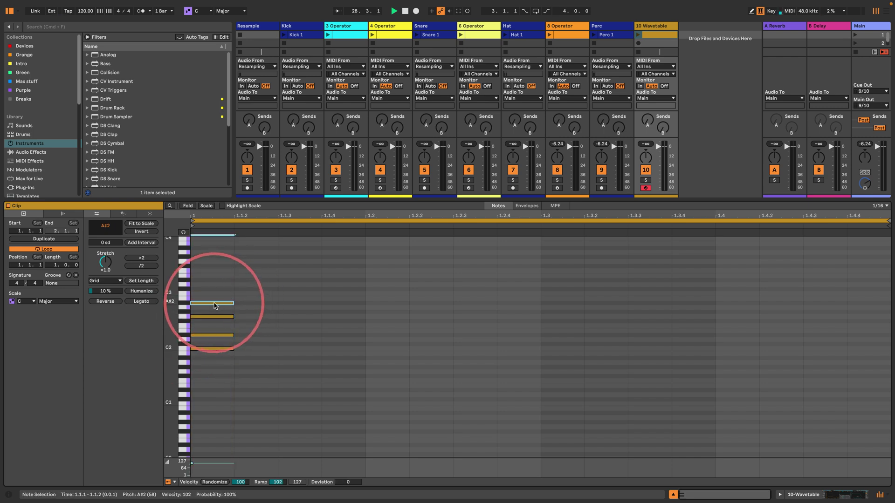
Set the clip's loop length to four bars and extend all chord notes across it with Legato.
drag(49, 270, 49, 263)
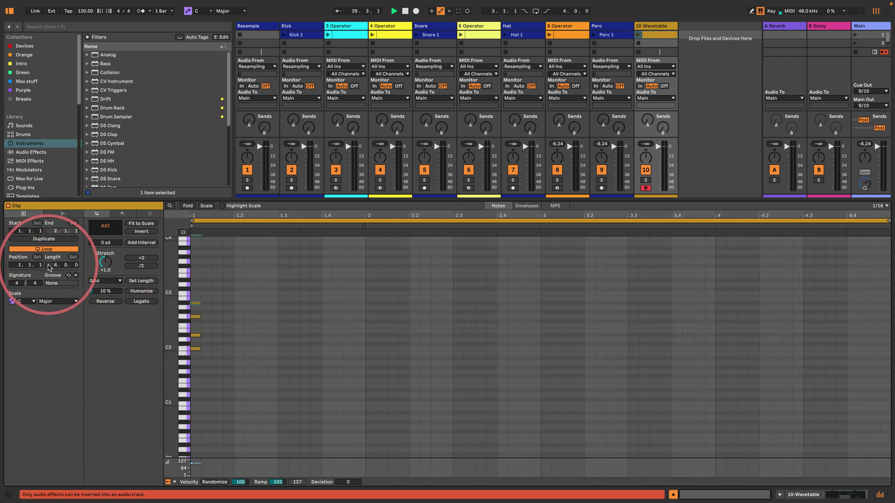
drag(240, 387, 193, 299)
click(130, 302)
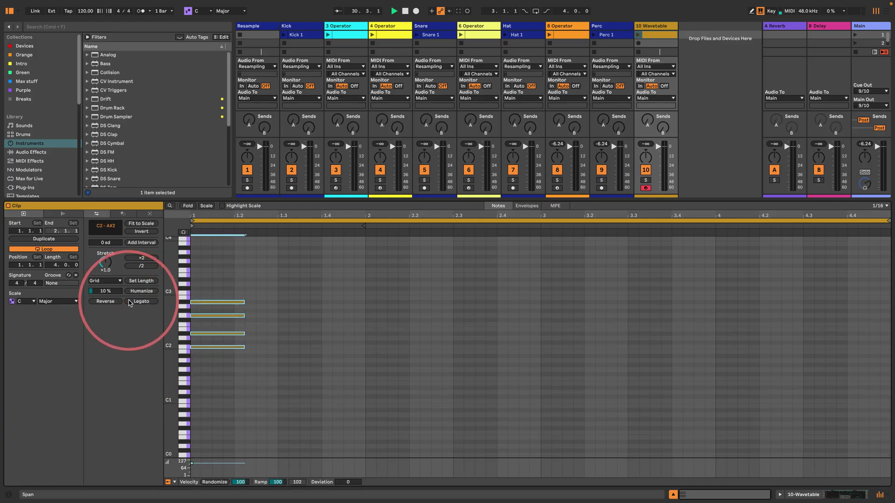
click(141, 301)
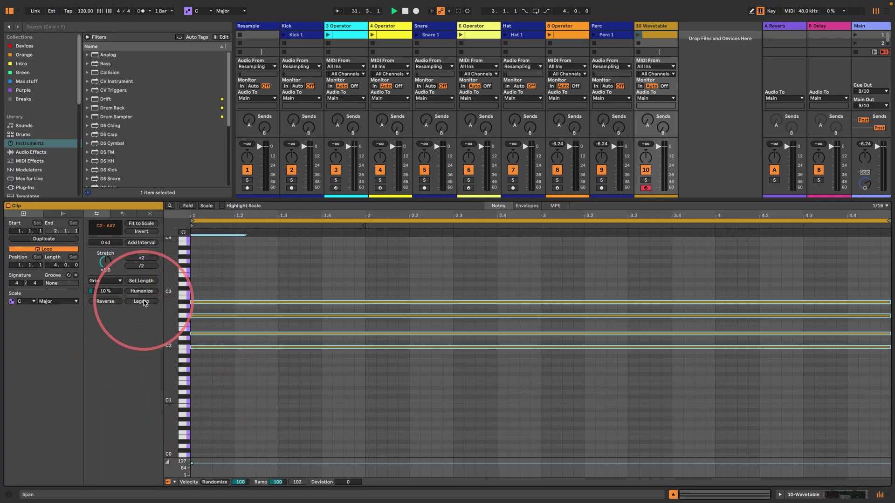
Launch the Wavetable clip and transpose the whole chord up one octave to C3–A#3.
click(638, 35)
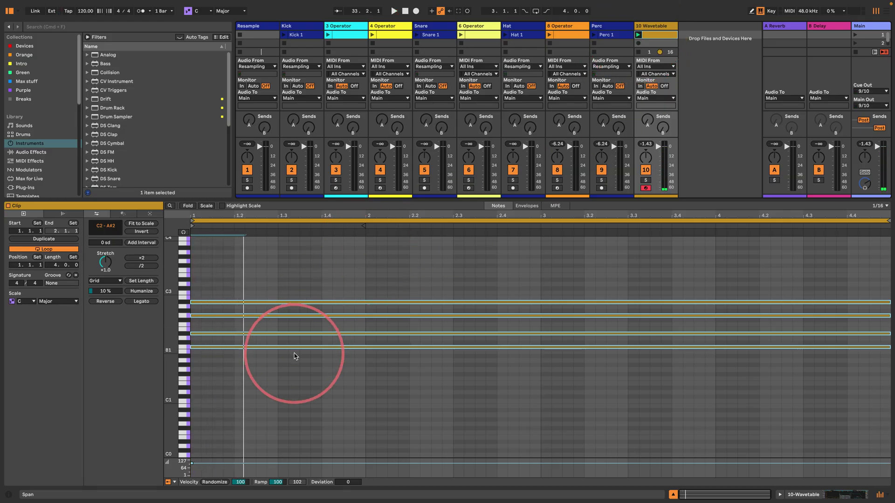
key(space)
key(space)
drag(280, 365, 257, 260)
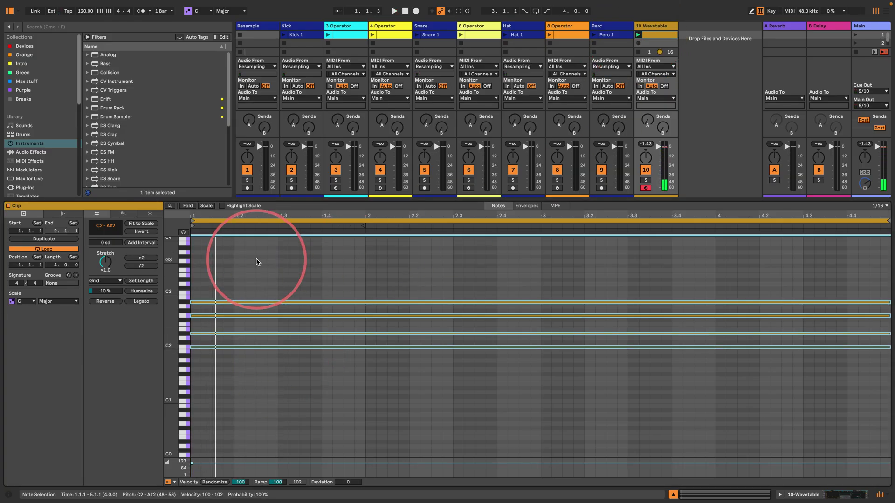
key(shift+Up)
key(space)
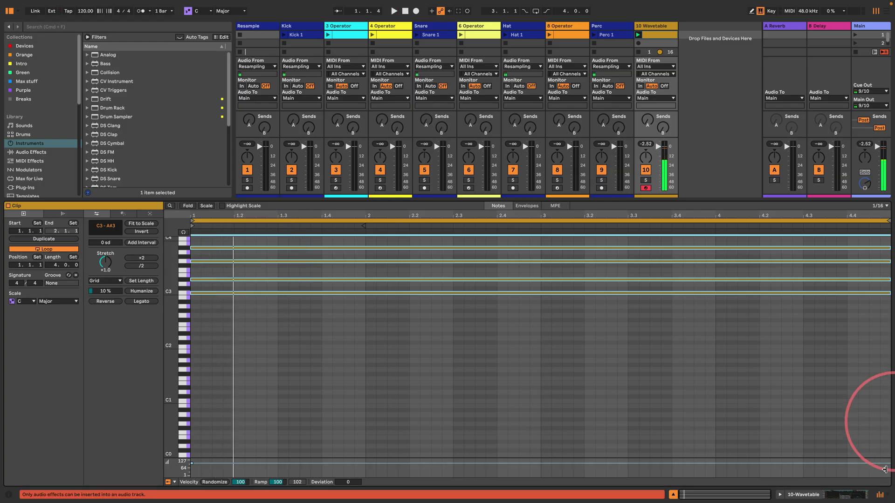
Record clip automation for Wavetable's Osc 1, moving position to about 60%, Warp to about 44% and Fold up to about 47%.
click(814, 497)
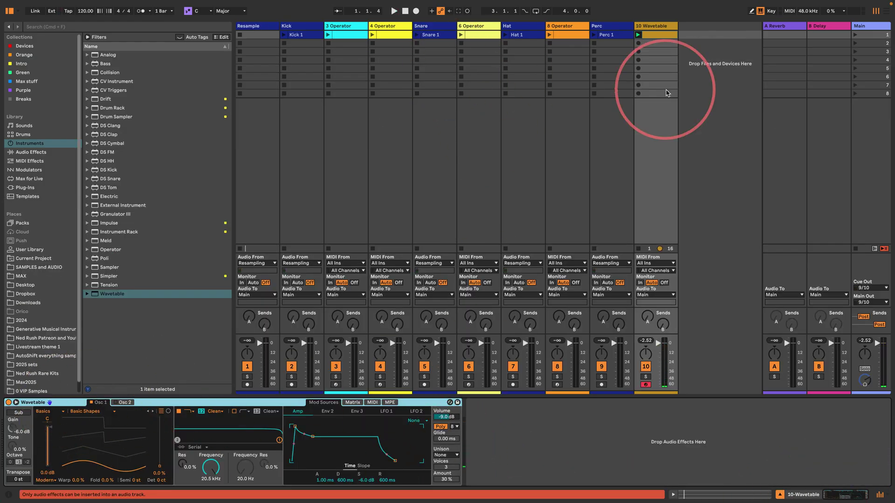
click(467, 10)
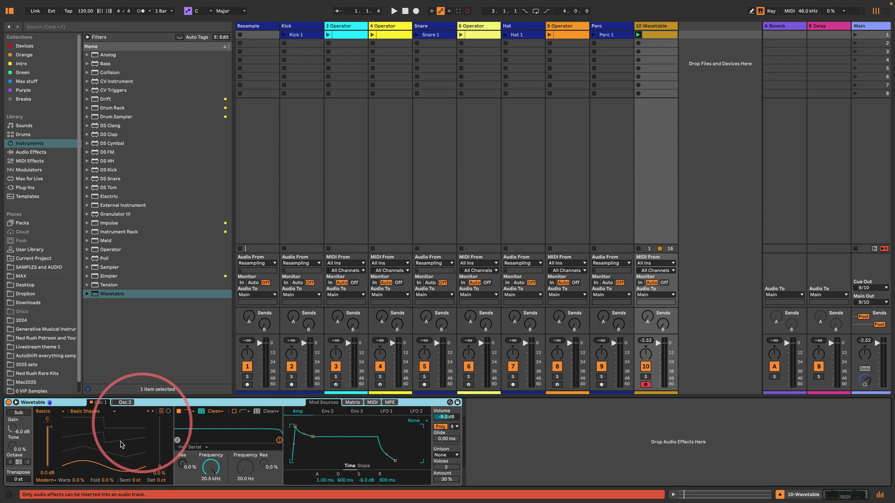
key(space)
drag(158, 455, 160, 425)
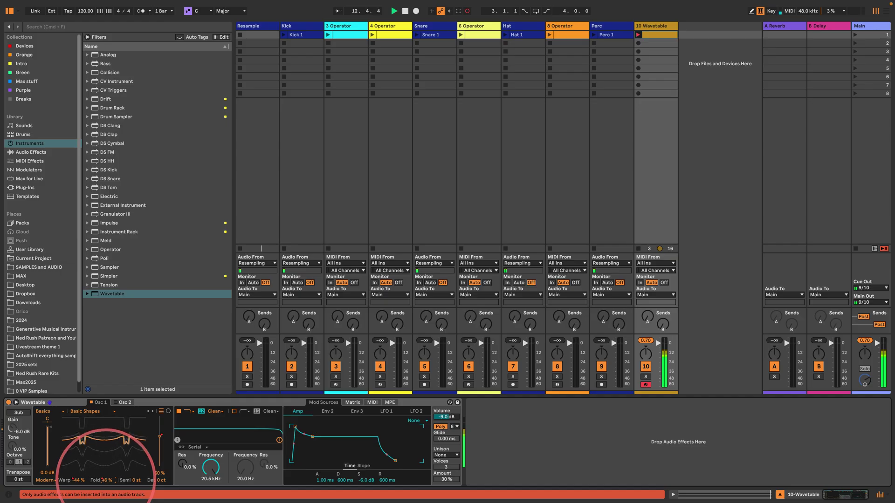
click(468, 11)
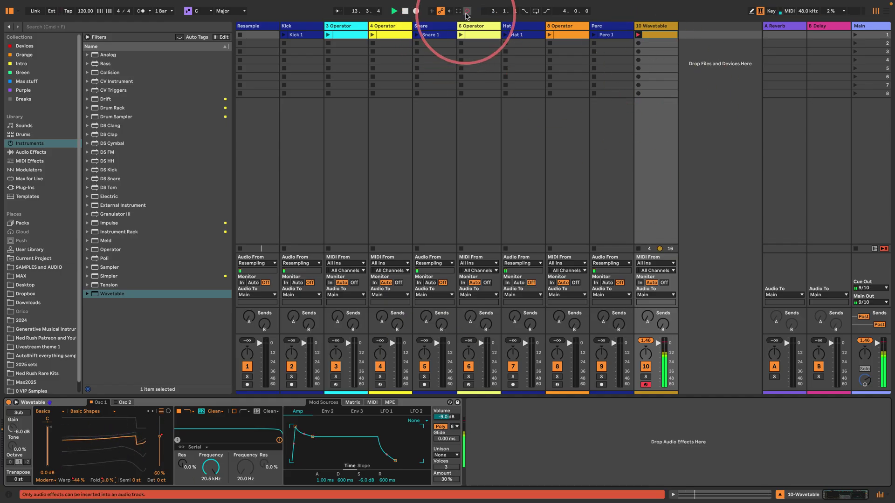
Switch Wavetable's first filter to the Morph type and record its Frequency and Morph movements as clip automation.
click(190, 412)
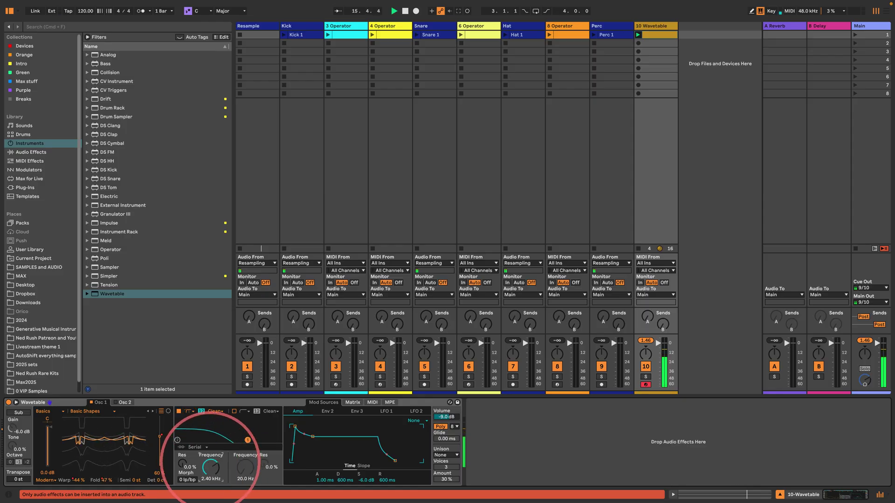
click(466, 21)
click(467, 11)
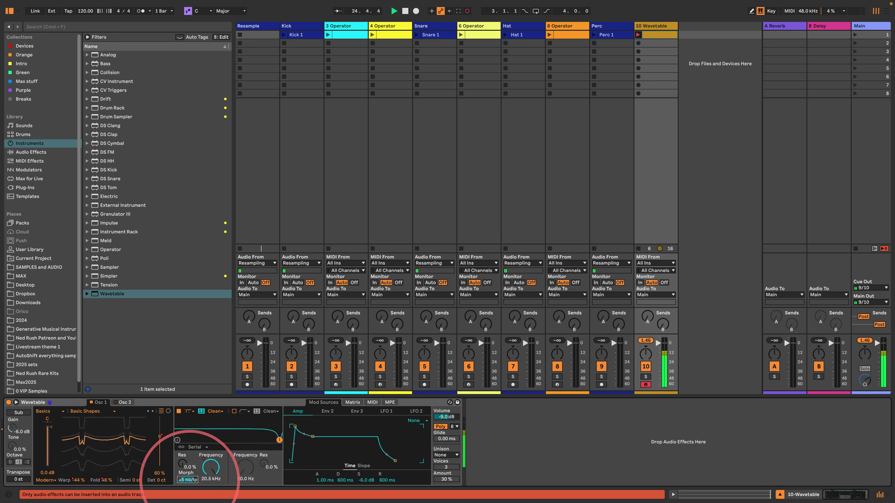
click(467, 12)
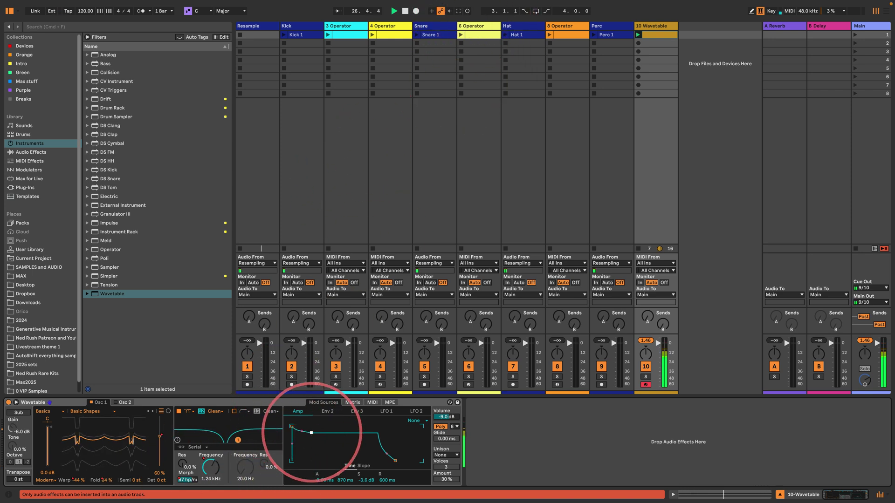
Set the Amp envelope to 0.00 ms attack, 20.0 s decay, 0.0 dB sustain and 1.50 ms release, and stop playback.
drag(395, 461, 378, 461)
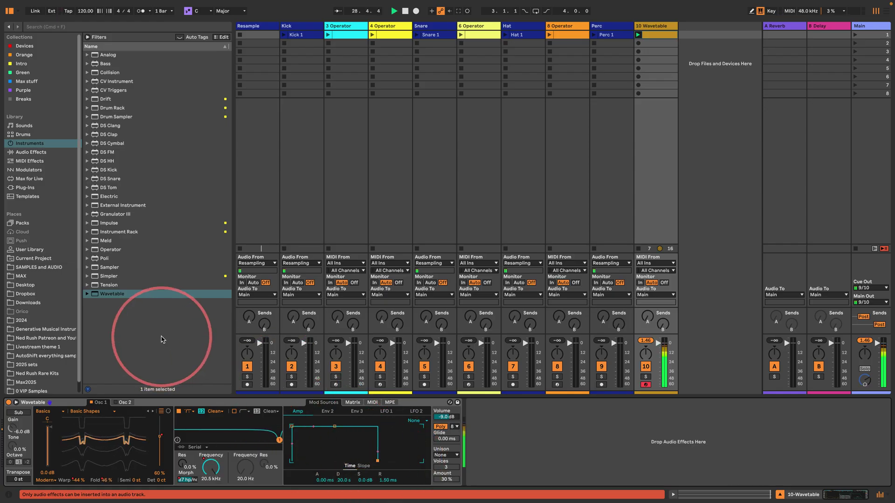
key(space)
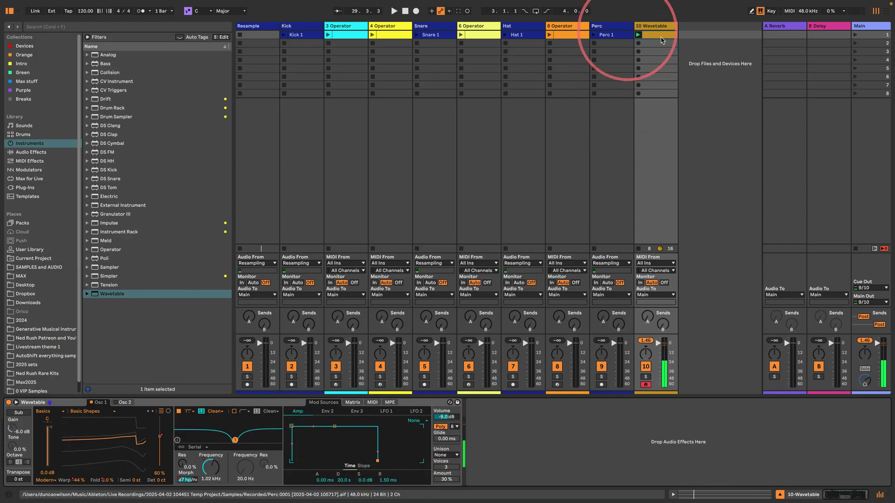
double_click(657, 35)
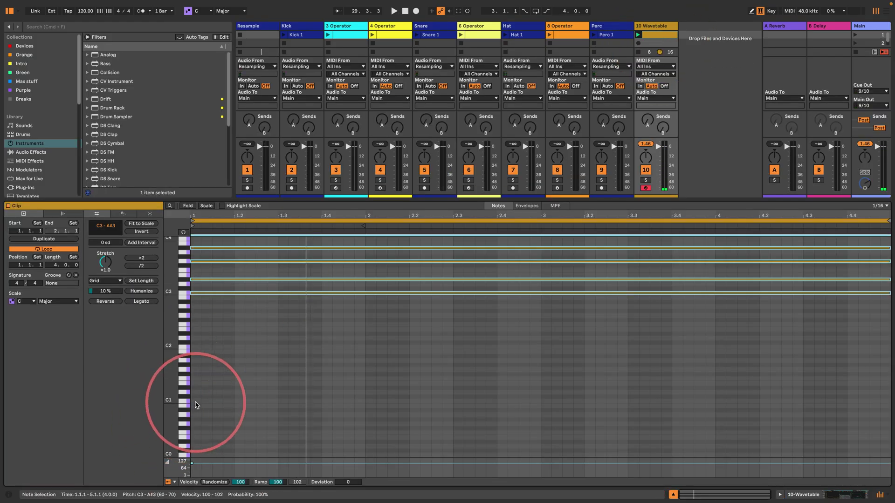
click(196, 402)
drag(196, 402, 878, 404)
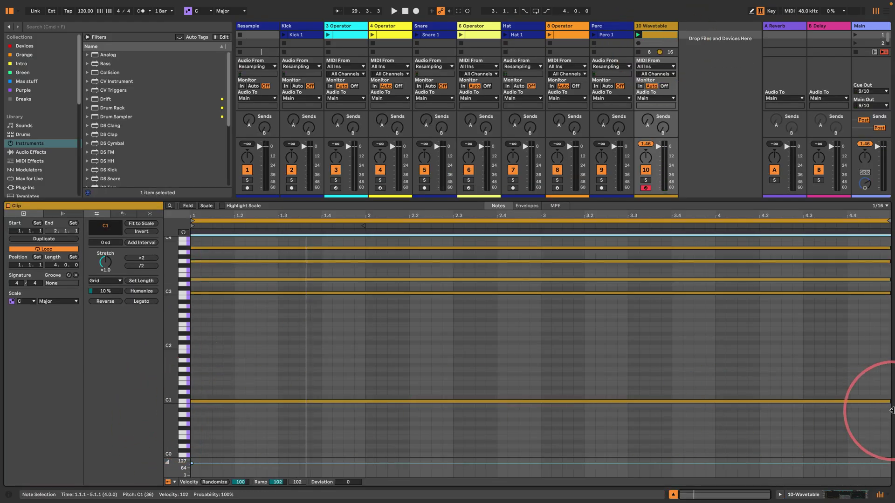
key(space)
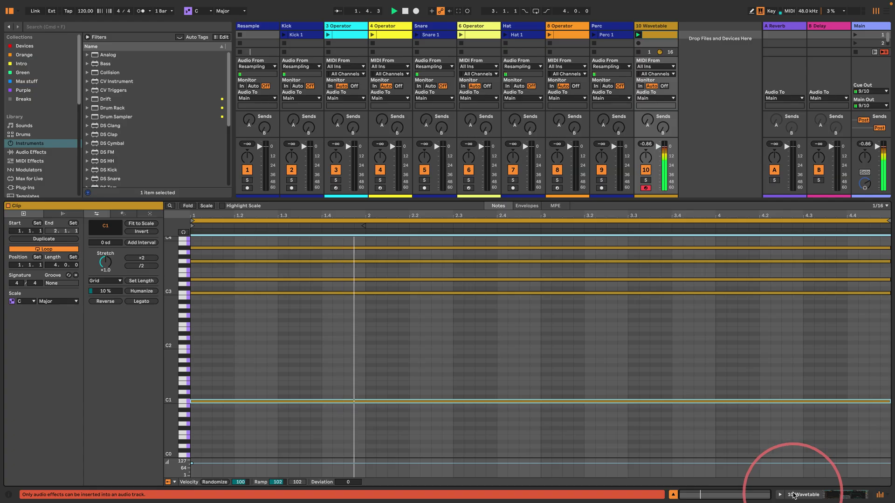
click(794, 494)
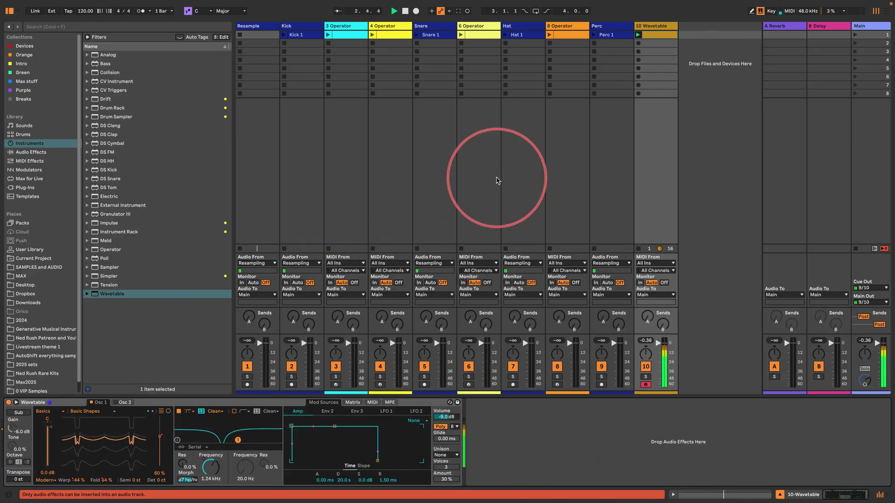
Duplicate the Resample track, place the copy directly after the Wavetable track and rename it Synth.
click(264, 32)
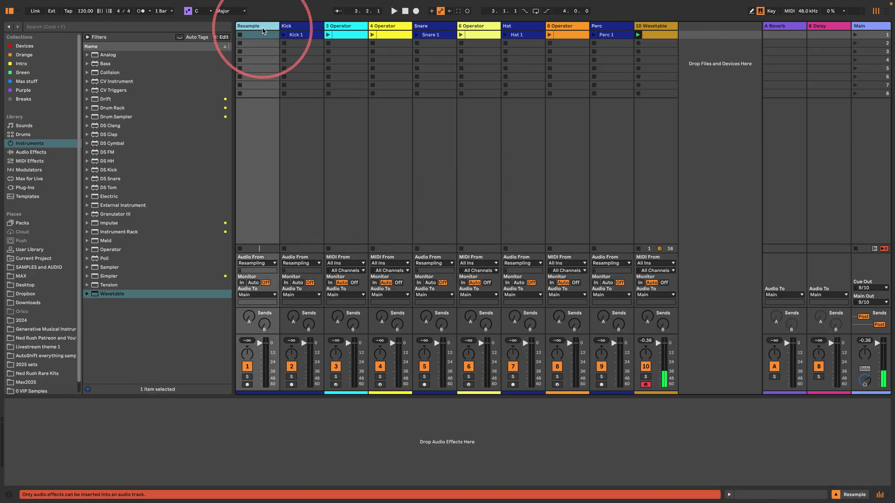
key(super+d)
drag(296, 30, 699, 28)
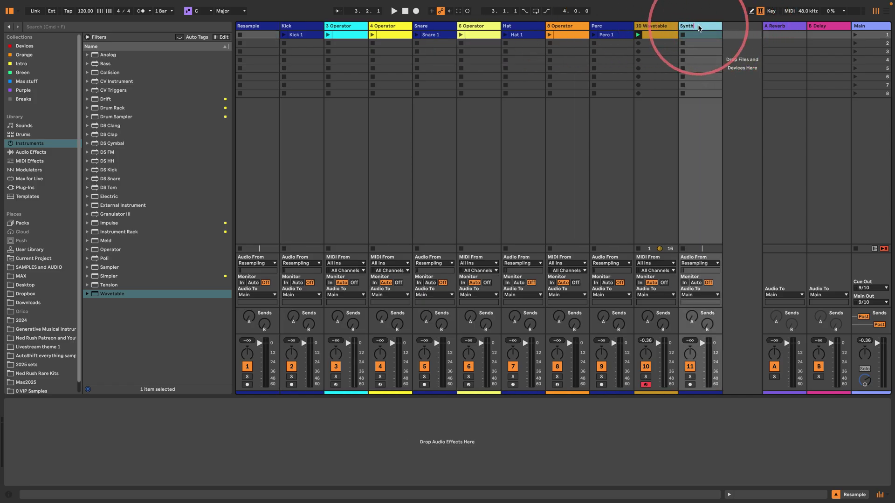
Arm the Synth track, resample the Wavetable clip into its first slot for about five bars, and stop playback with the recorded waveform showing.
click(691, 384)
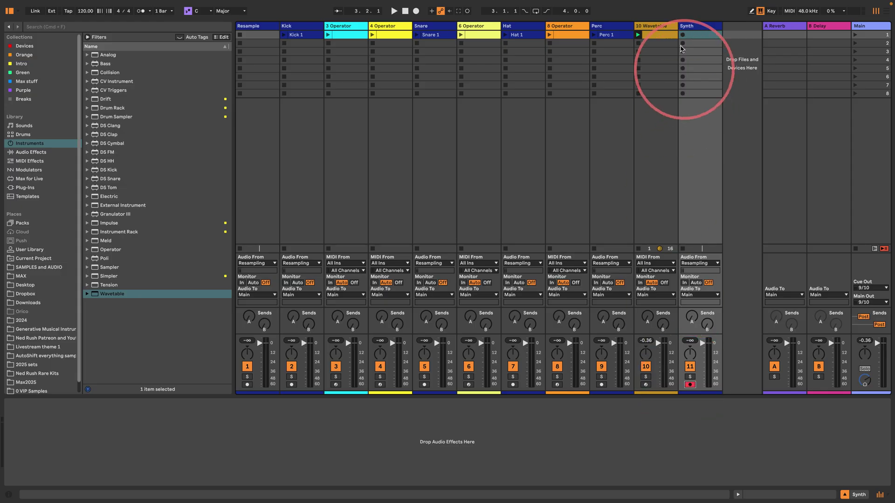
click(682, 34)
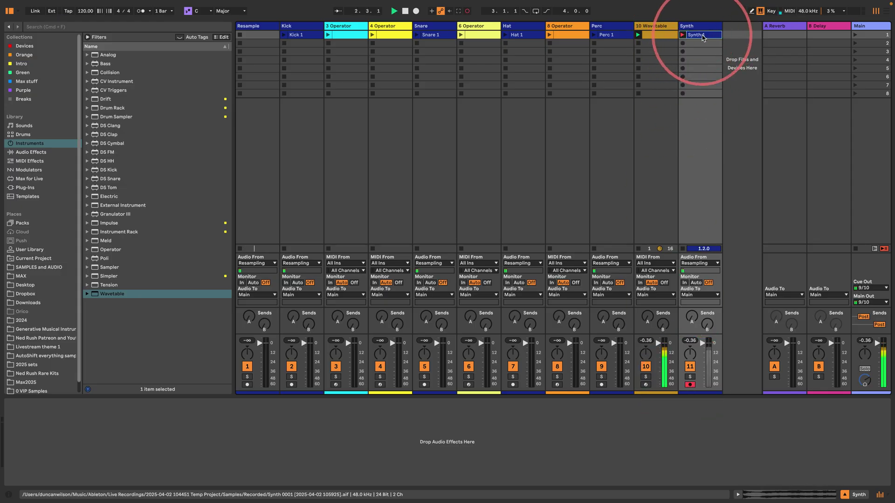
double_click(703, 36)
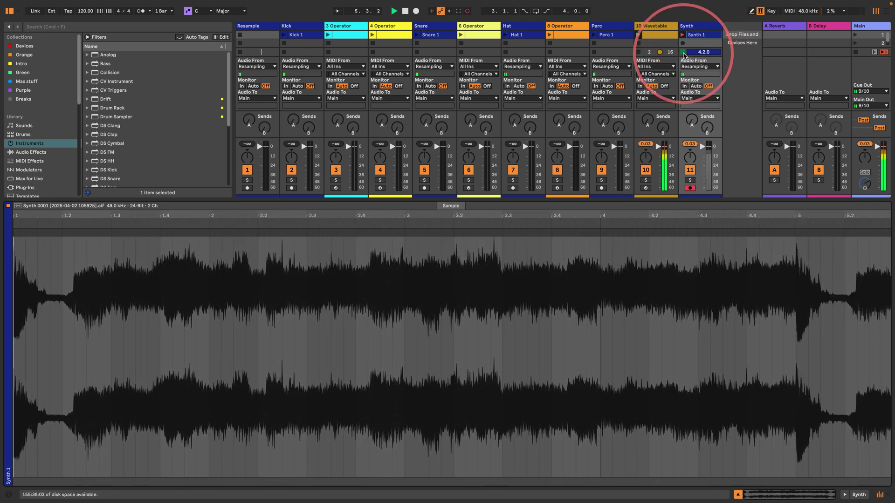
click(684, 54)
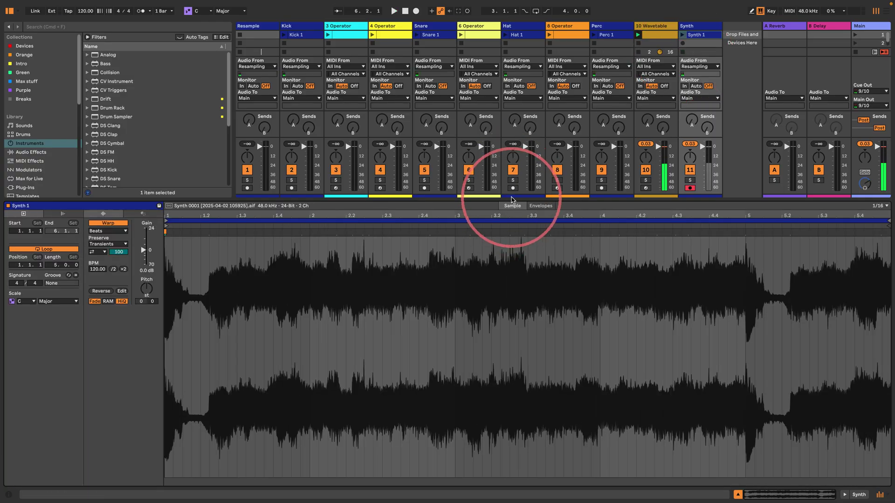
drag(512, 242, 487, 382)
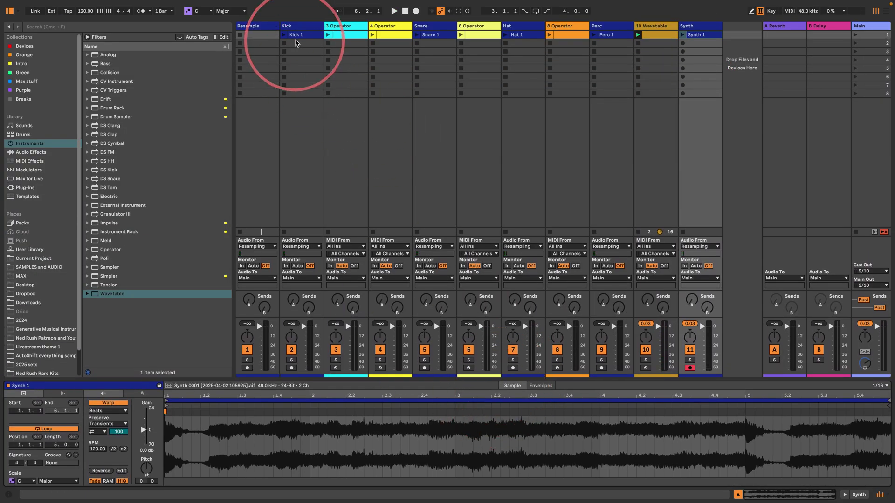
Move the cyan Operator track in front of the Kick track and review the Snare, Hat, Perc and Synth recordings.
click(294, 35)
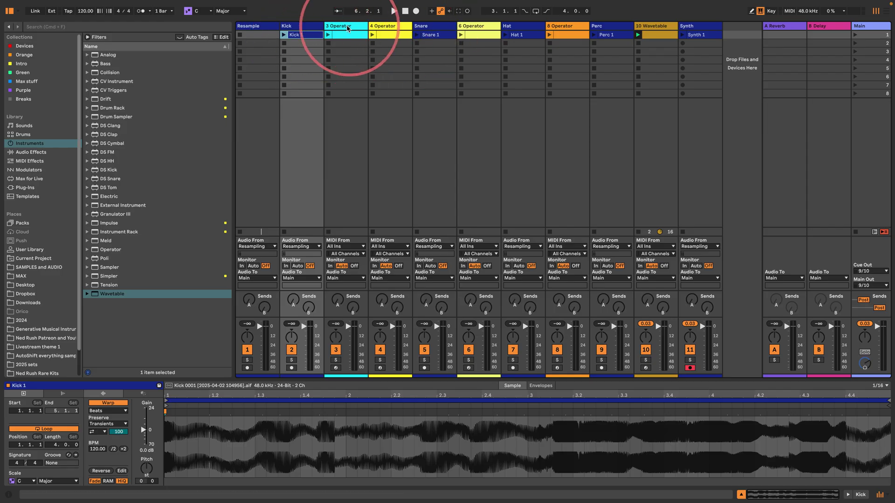
drag(346, 28, 293, 28)
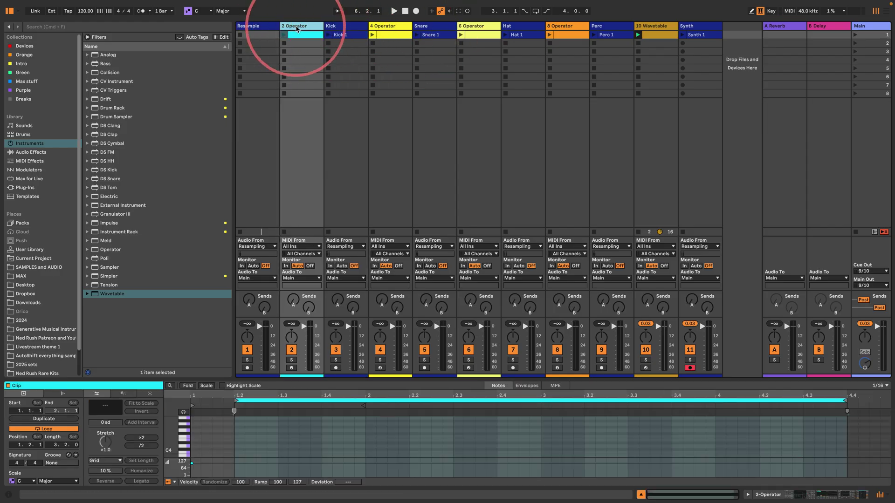
click(346, 26)
click(426, 26)
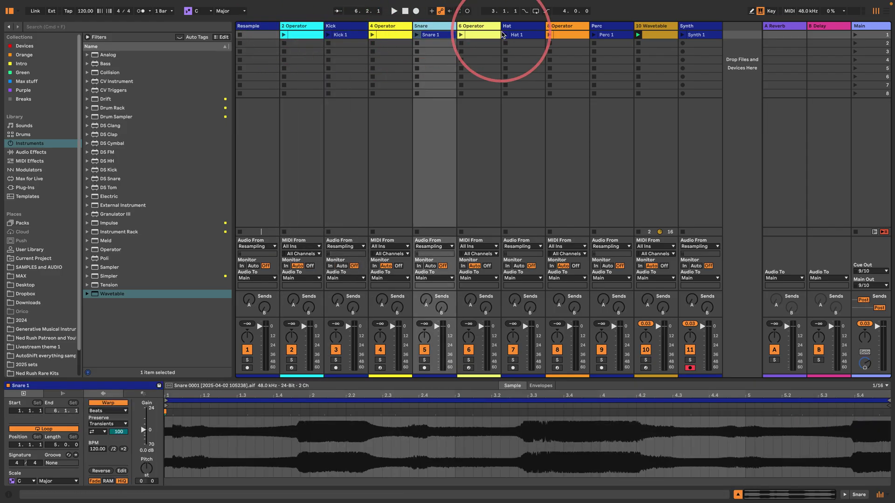
click(515, 26)
click(604, 26)
click(696, 26)
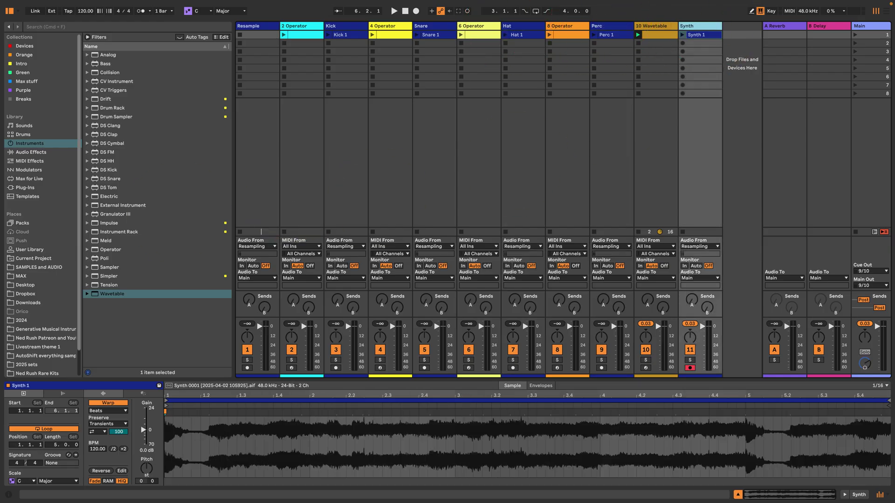
Add a Drum Rack on a new MIDI track with a Drum Sampler on pad C1, loaded with the Kick 1 recording.
click(23, 134)
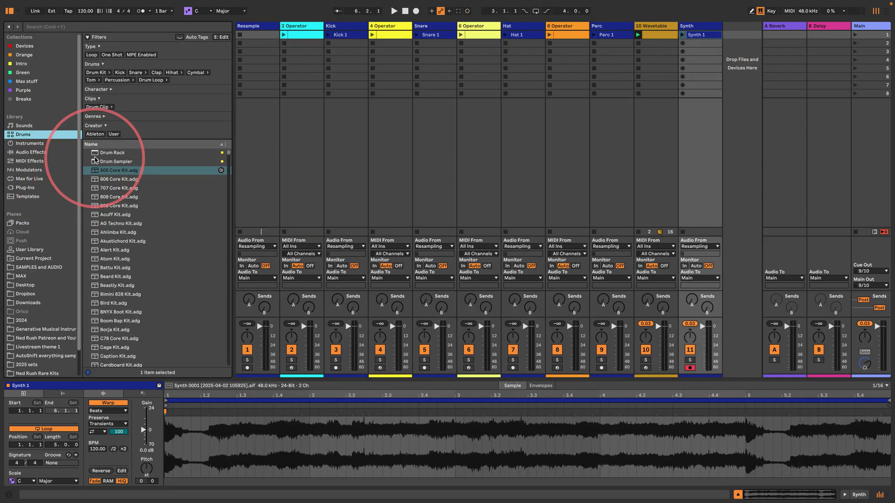
drag(107, 152, 743, 76)
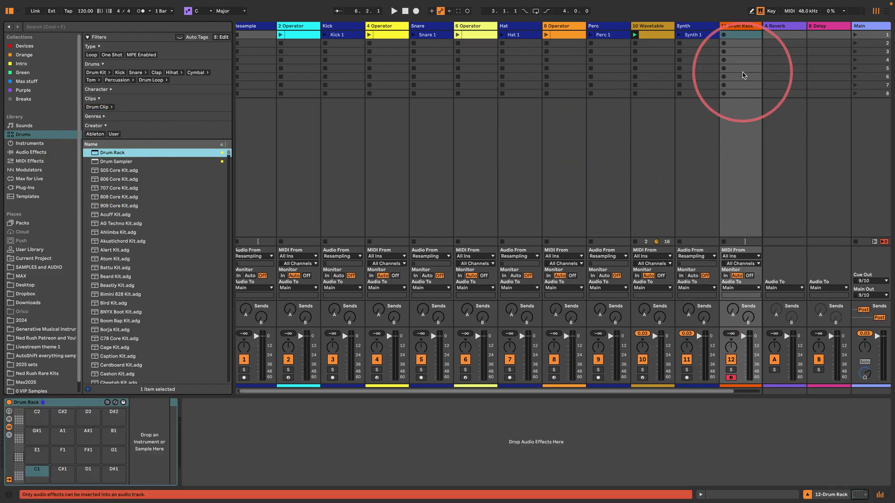
drag(119, 163, 43, 473)
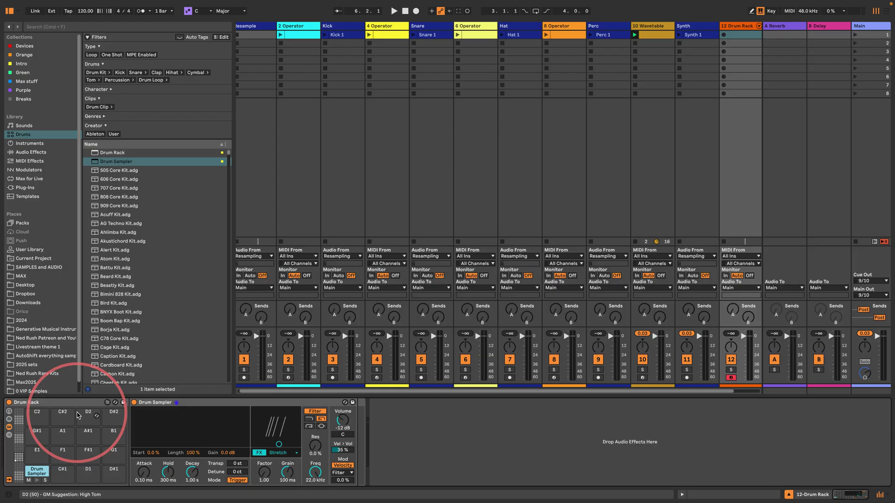
drag(117, 471, 267, 270)
drag(344, 36, 167, 433)
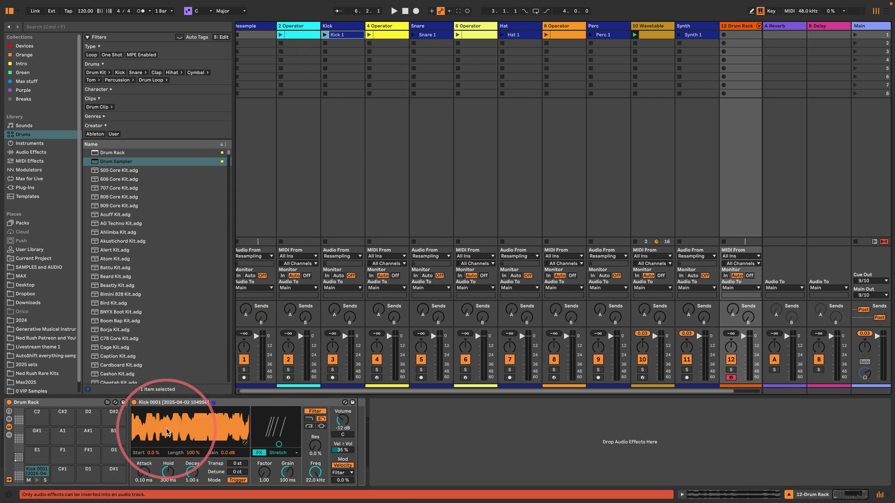
Show the Drum Rack's macros and map the sampler's Start to Macro 1, Decay to Macro 2 and Transpose to Macro 3.
click(9, 412)
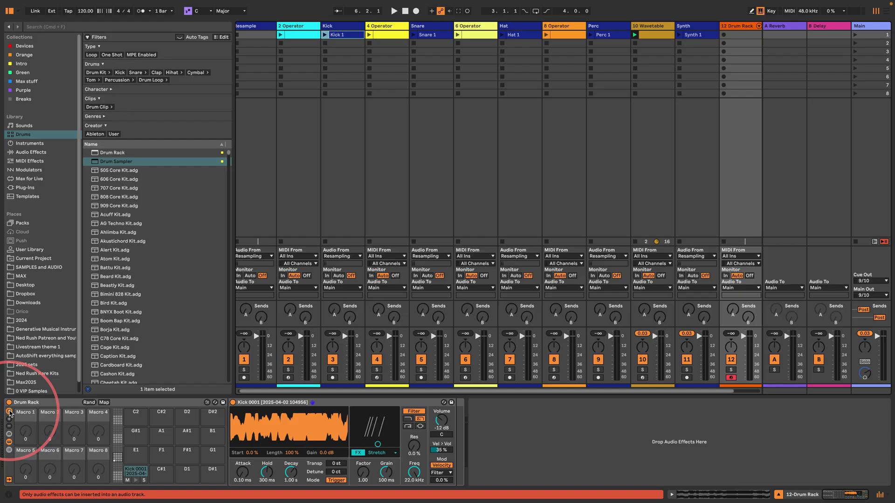
right_click(266, 446)
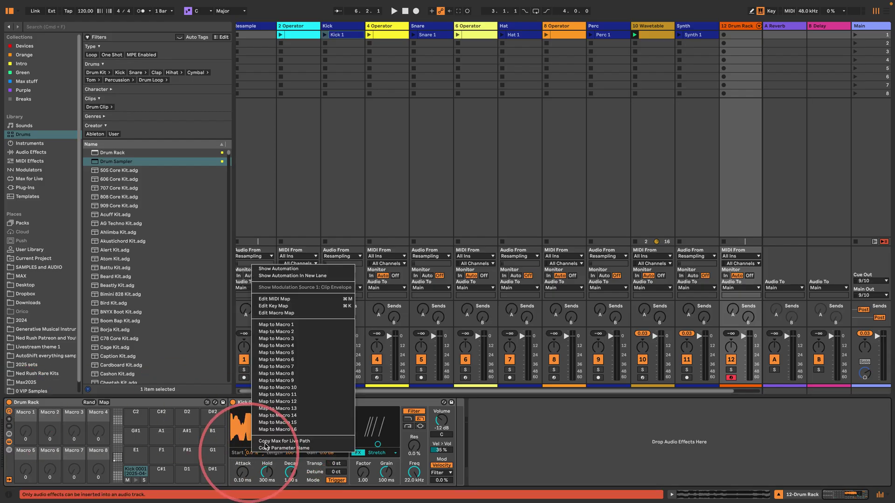
click(276, 325)
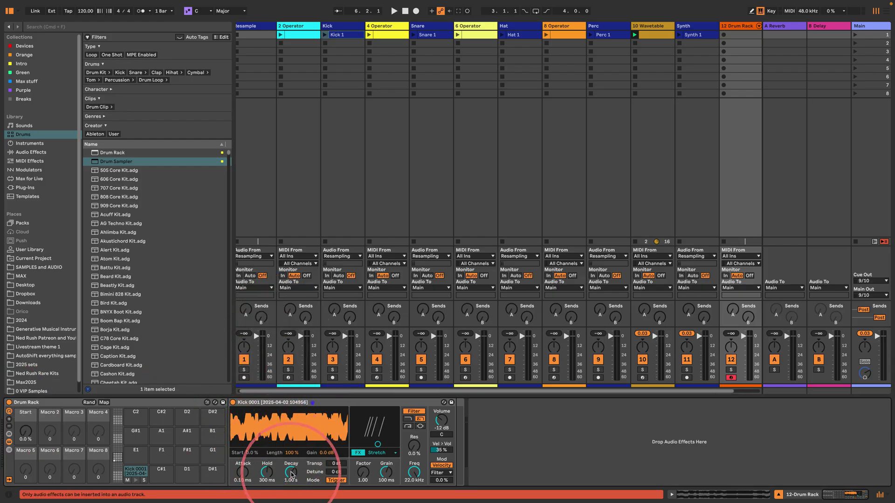
right_click(292, 474)
click(326, 343)
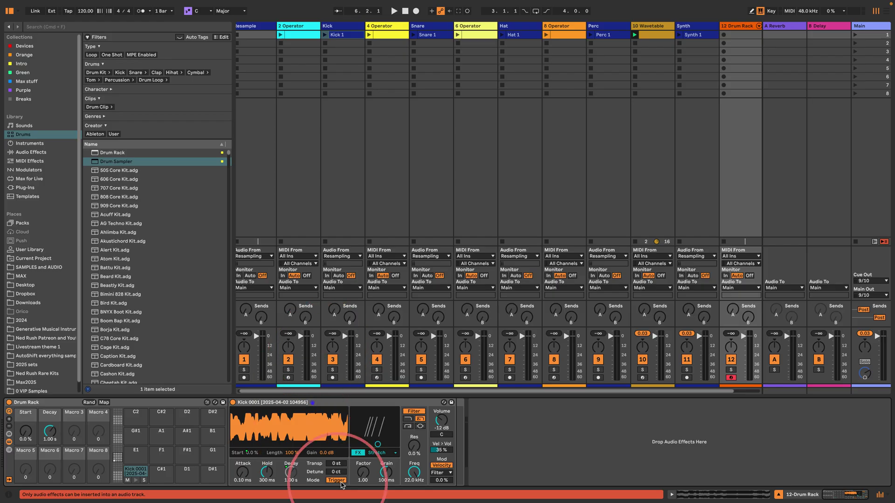
right_click(335, 463)
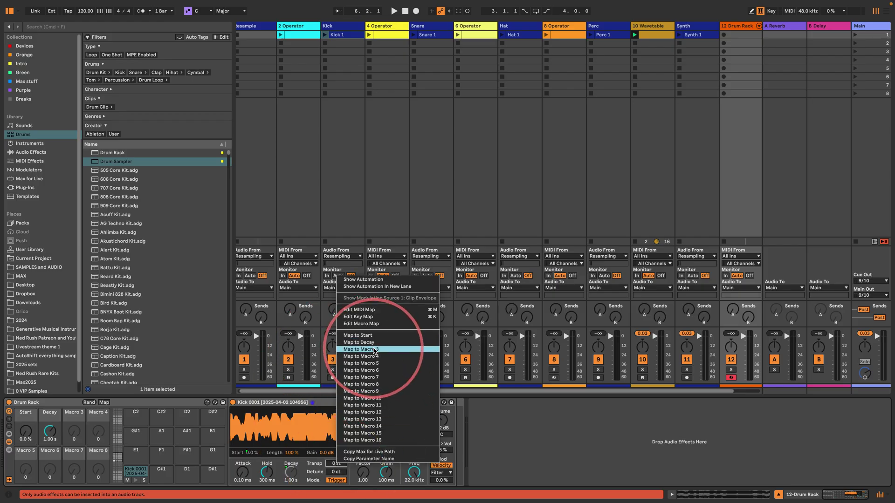
click(374, 350)
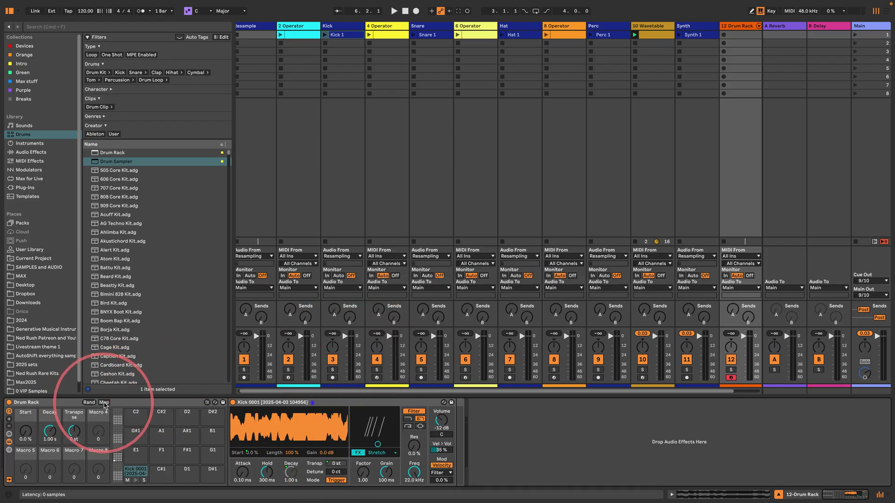
Limit the Decay macro mapping to a range of 100 ms to 1.00 s.
click(104, 403)
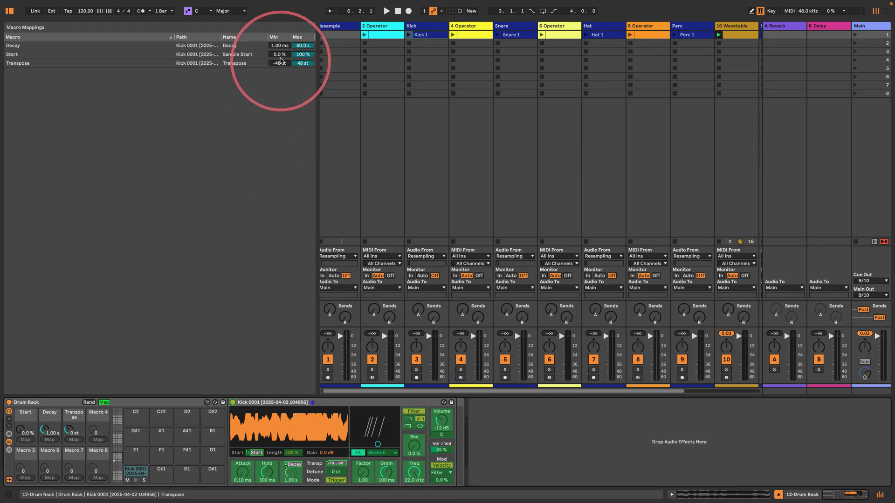
click(278, 45)
text(10)
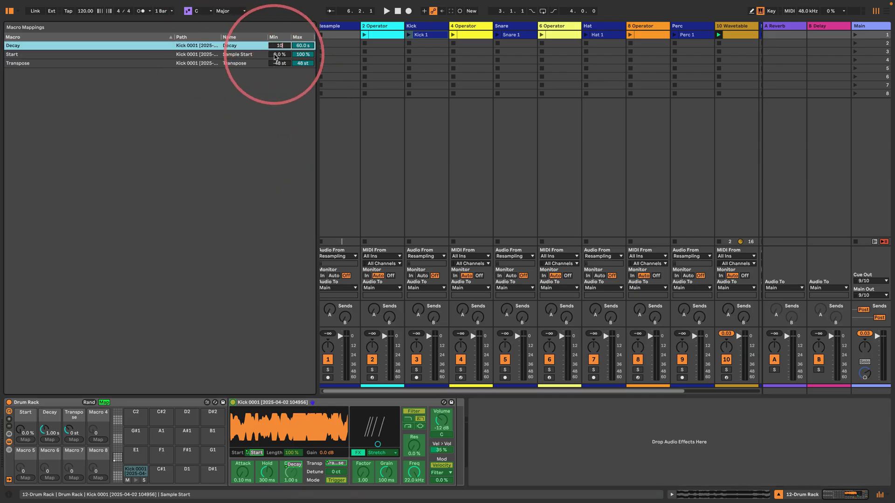
text(0)
key(Return)
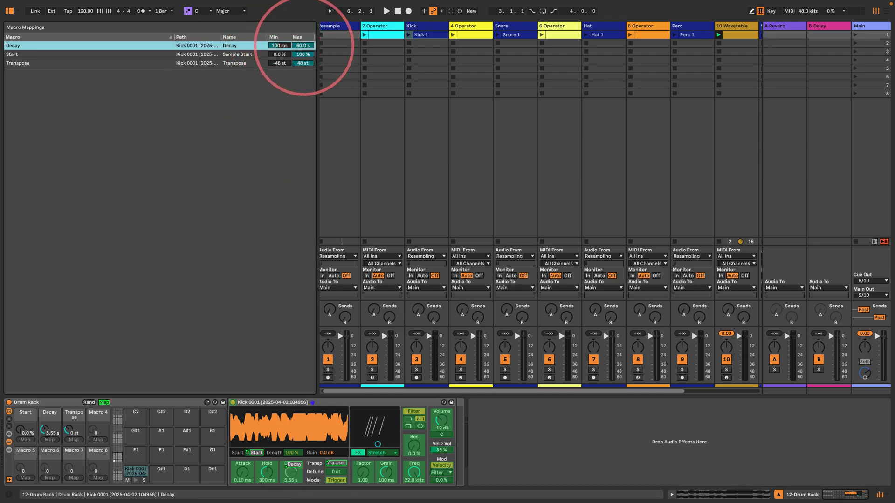
click(304, 47)
text(1000)
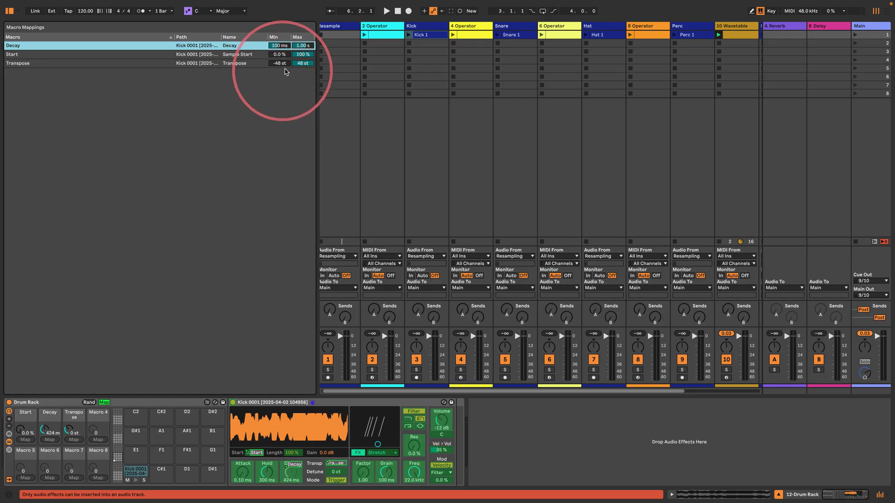
key(Return)
Limit the Transpose macro mapping to a range of -12 to 12 st and randomize the Drum Rack's macros.
click(276, 63)
text(-12)
key(Return)
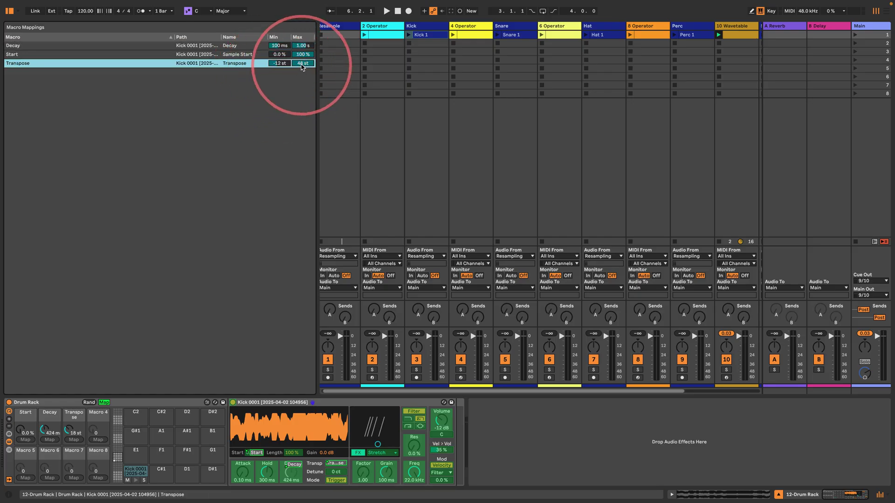
click(301, 65)
text(-12)
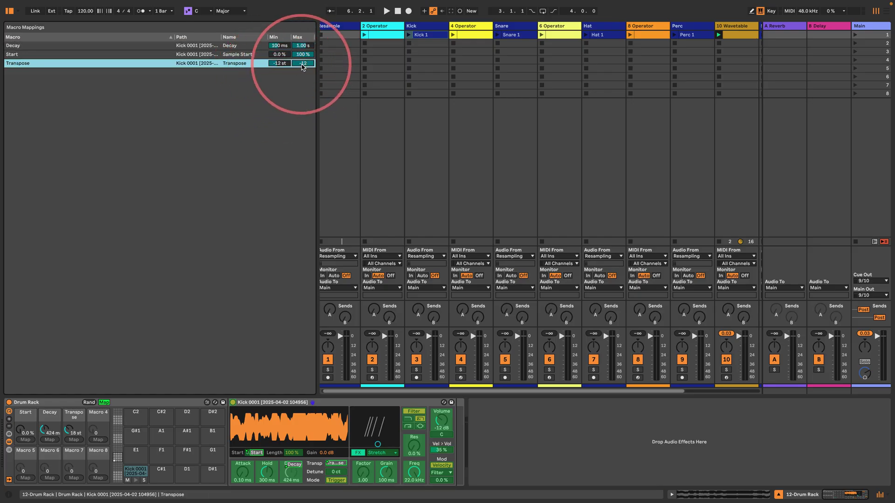
key(BackSpace)
key(BackSpace)
key(BackSpace)
text(12)
key(Return)
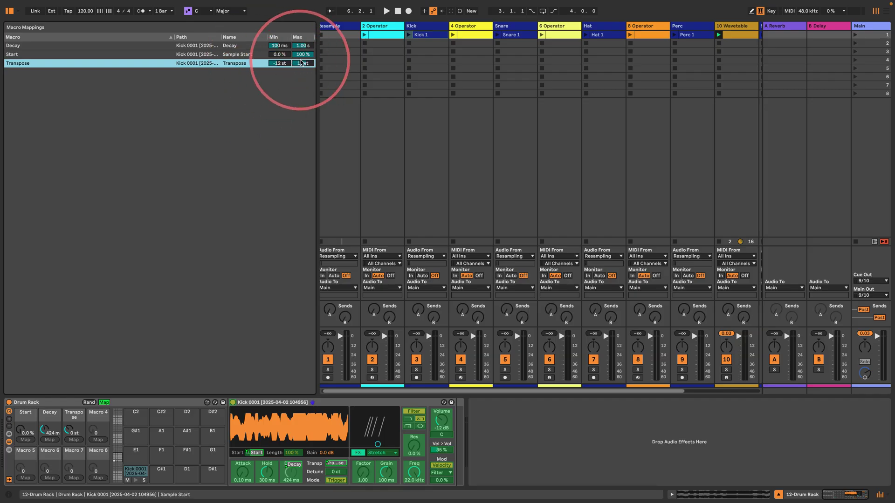
click(89, 403)
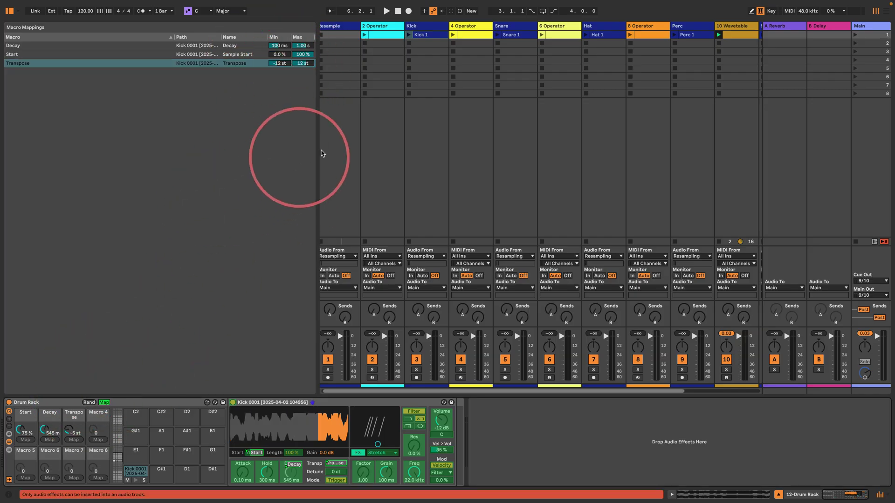
Create a one-bar clip in the Drum Rack track's first slot with kick notes at 1.1.1, 1.1.4, 1.2.3, 1.3.3 and 1.4.2, and play it.
drag(322, 153, 195, 149)
click(688, 59)
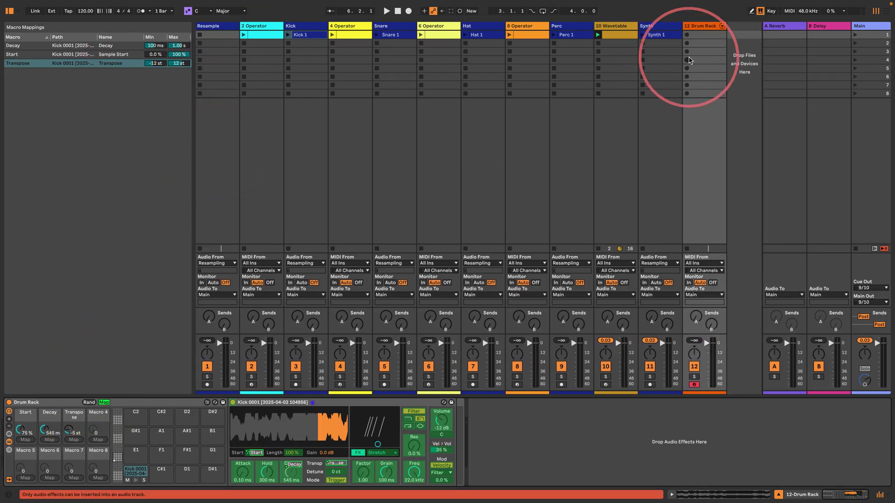
double_click(720, 35)
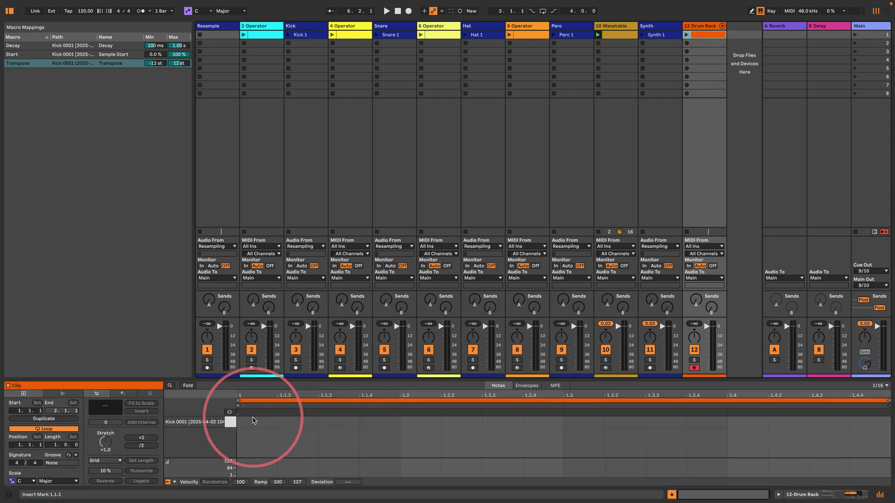
double_click(253, 421)
double_click(368, 422)
double_click(501, 422)
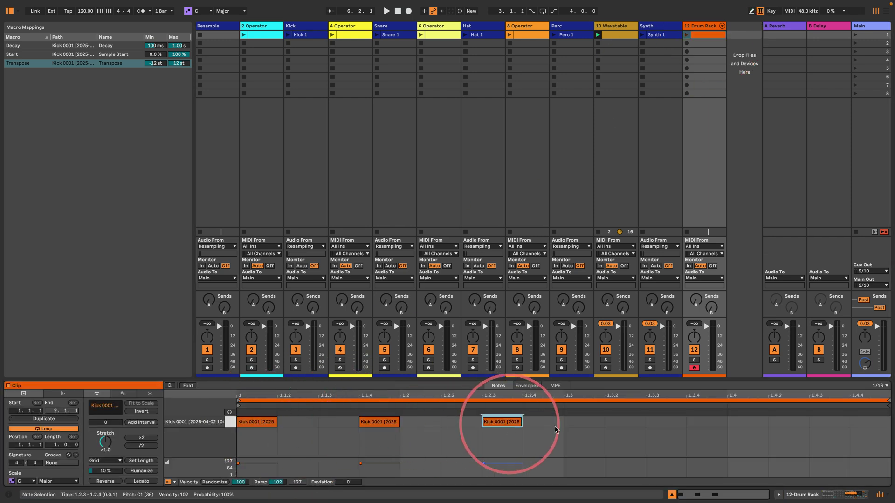
click(655, 423)
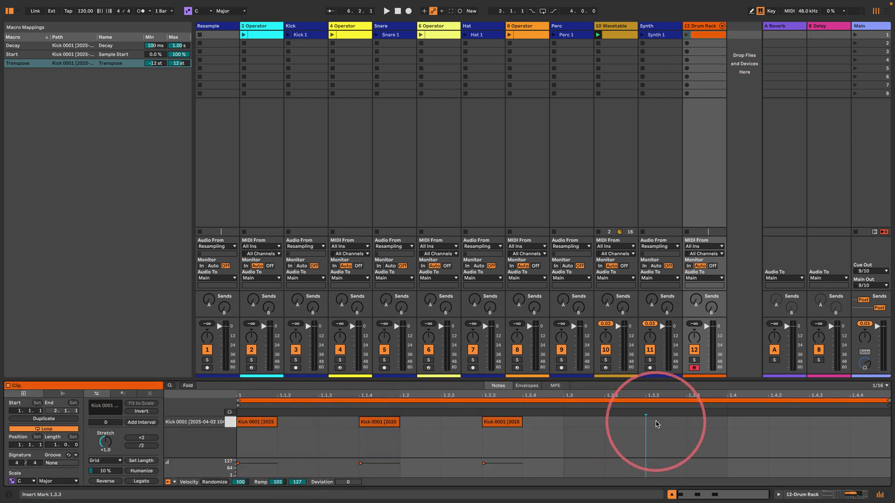
double_click(655, 422)
double_click(786, 422)
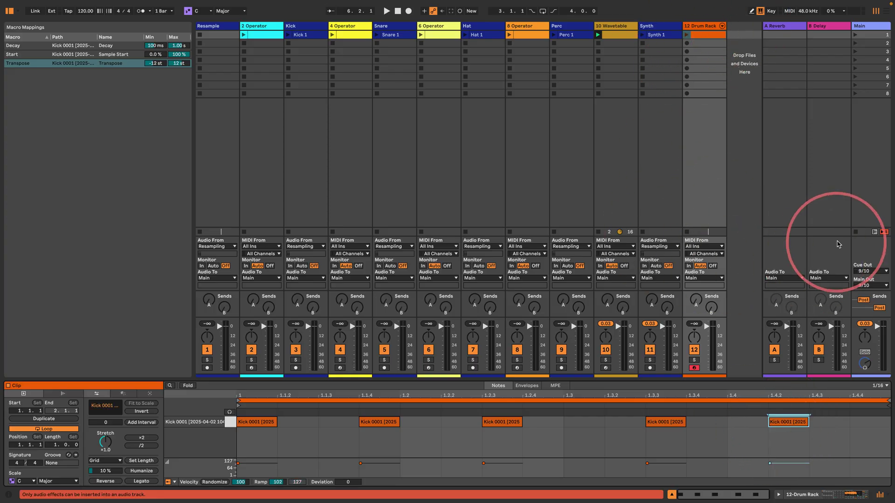
click(688, 34)
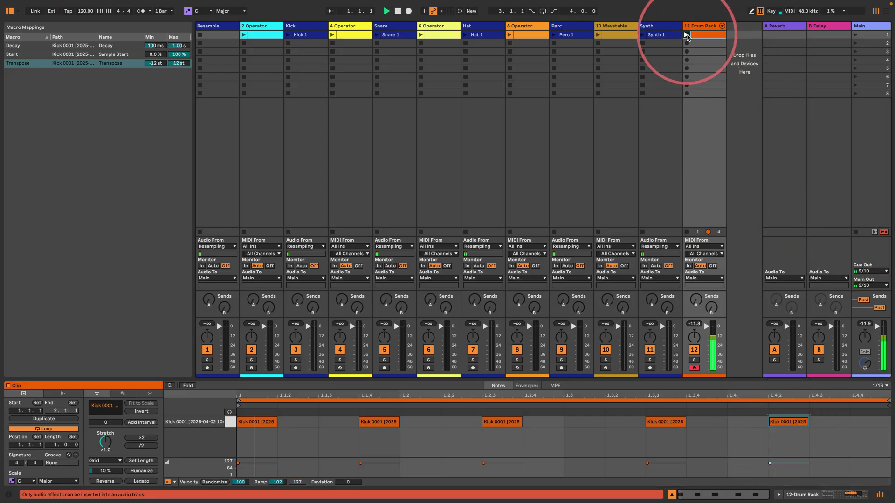
Leave macro mapping and set the kick's macros to Start 32 %, Decay 210 ms and Transpose 2 st while the clip plays.
double_click(697, 26)
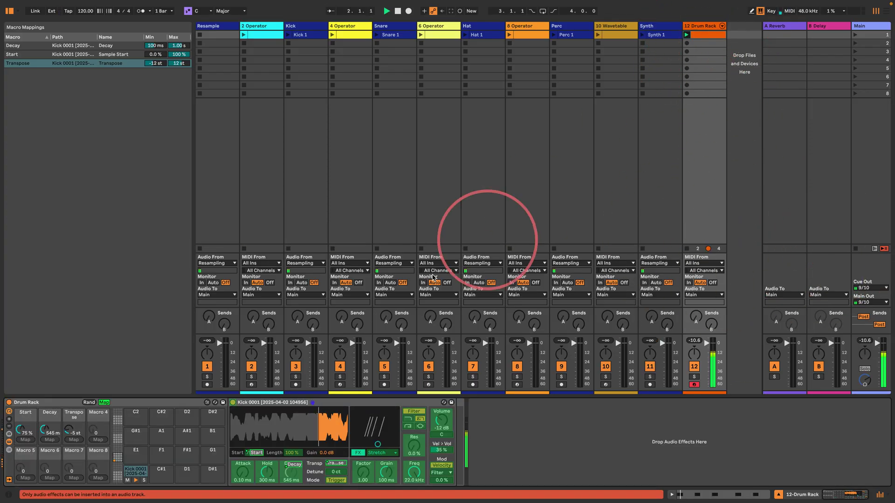
click(104, 403)
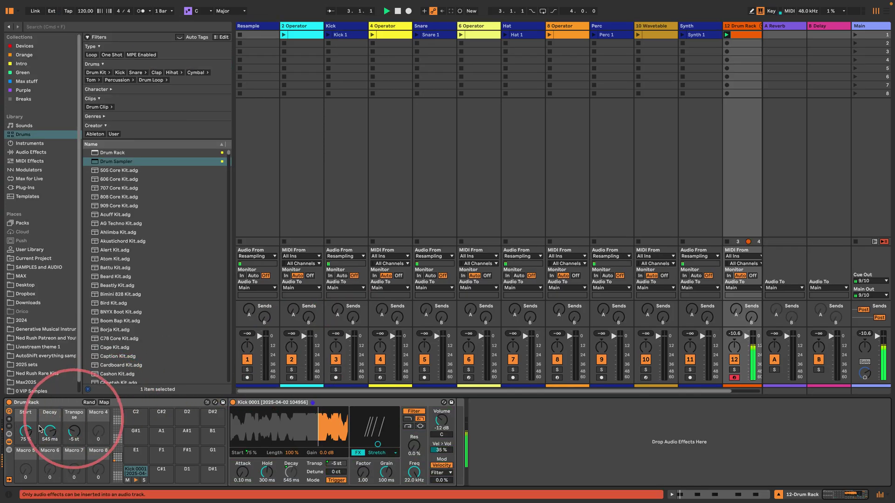
drag(26, 431, 26, 450)
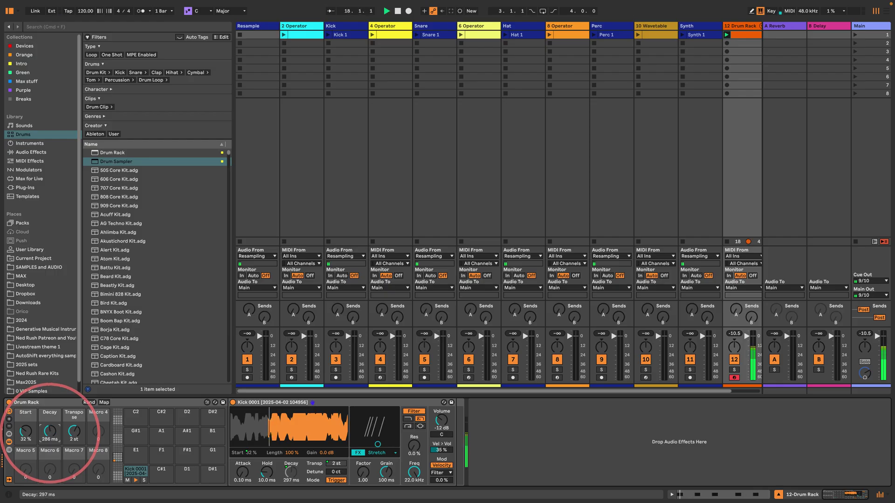
drag(50, 431, 50, 436)
Switch the kick sampler's effect to Punch and set the kick's Decay macro to 337 ms during playback.
click(378, 452)
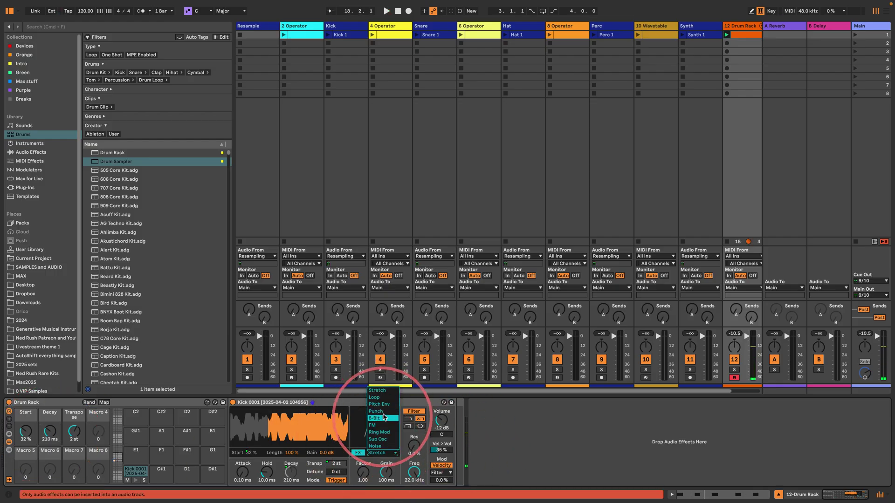
click(375, 411)
key(space)
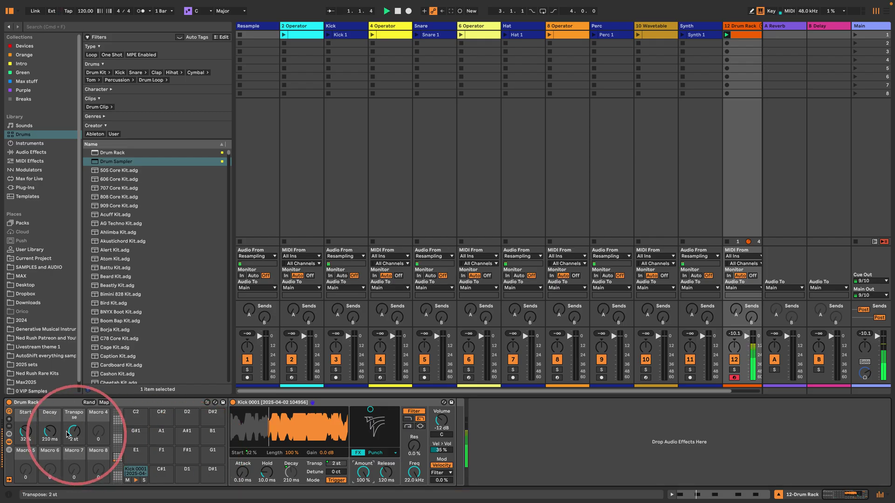
drag(49, 431, 50, 418)
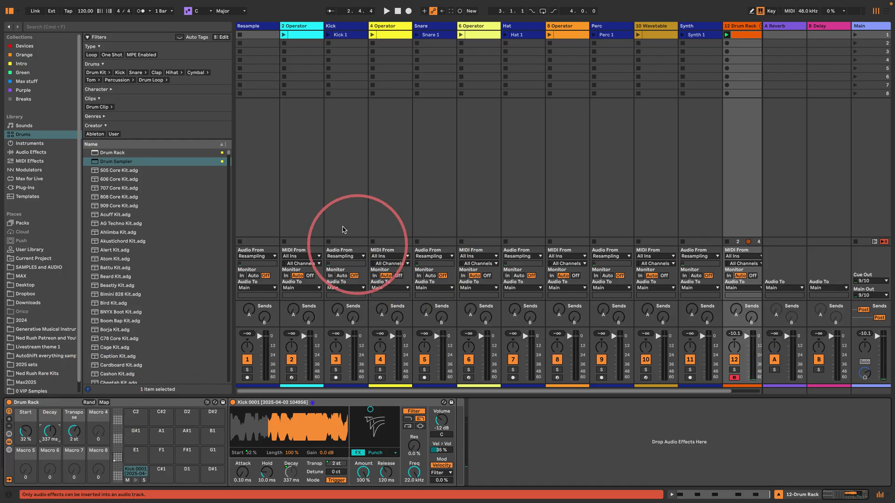
Name the C1 pad Kick, and load the Snare 1 recording into a new Drum Sampler on pad C#1.
drag(130, 161, 158, 470)
click(134, 473)
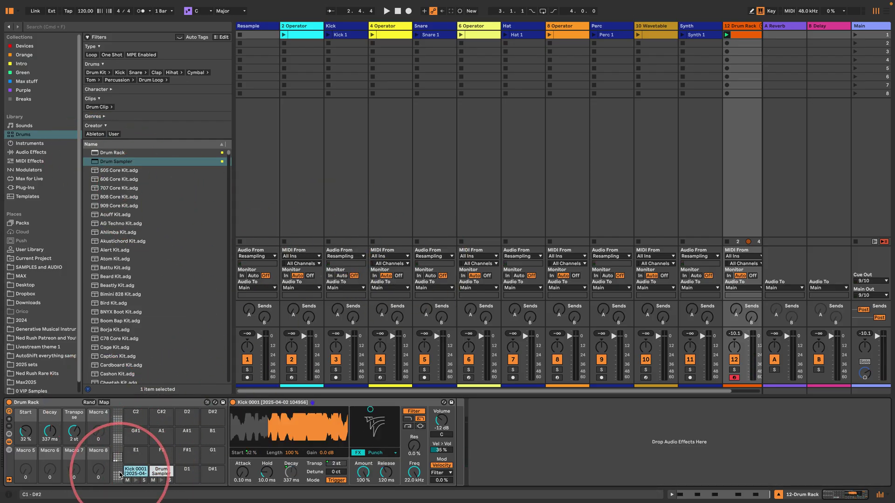
click(155, 472)
drag(425, 35, 268, 426)
Map the snare sampler's Start to Macro 4, Decay to Macro 5 and Transpose to Macro 6, and set its Hold to 10 ms.
right_click(250, 455)
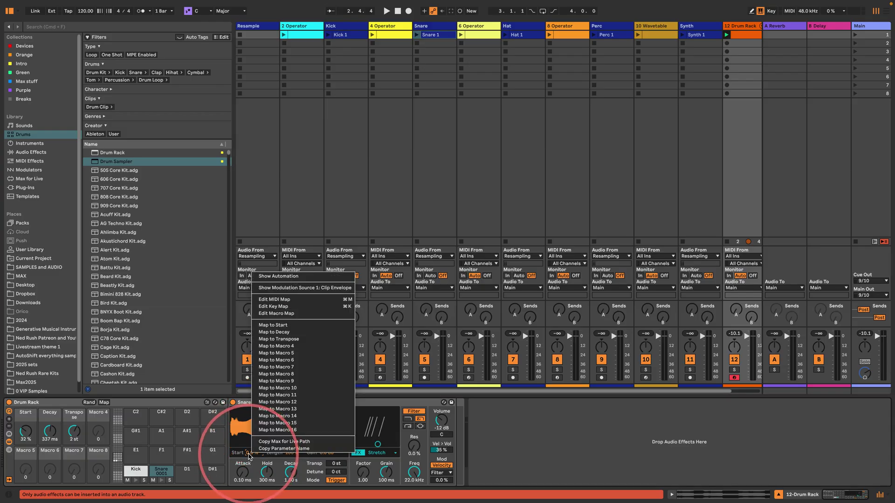
click(270, 346)
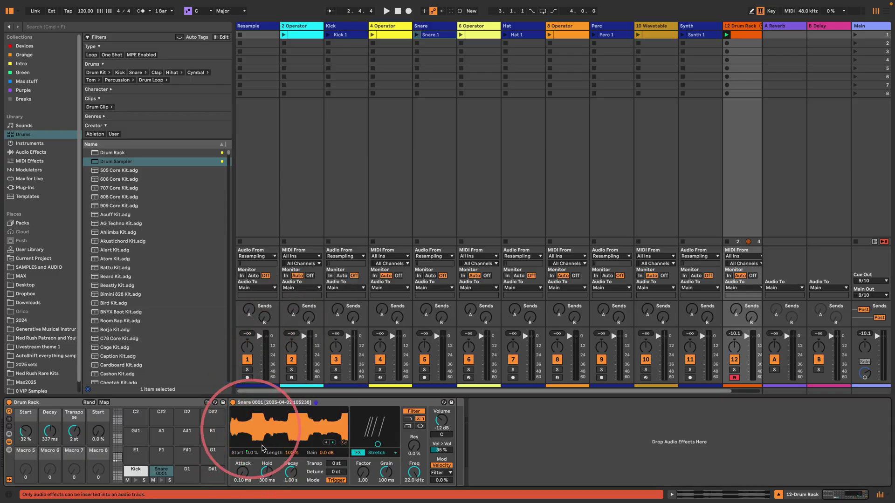
right_click(289, 473)
click(318, 375)
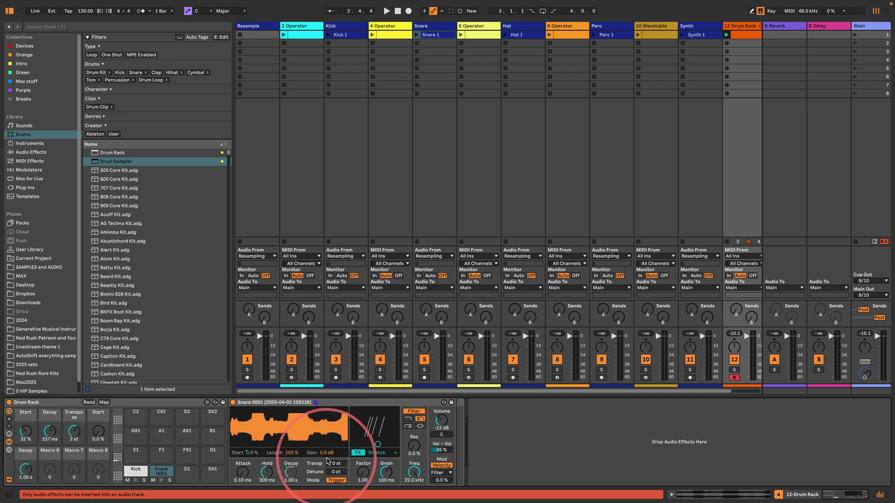
right_click(327, 461)
click(368, 313)
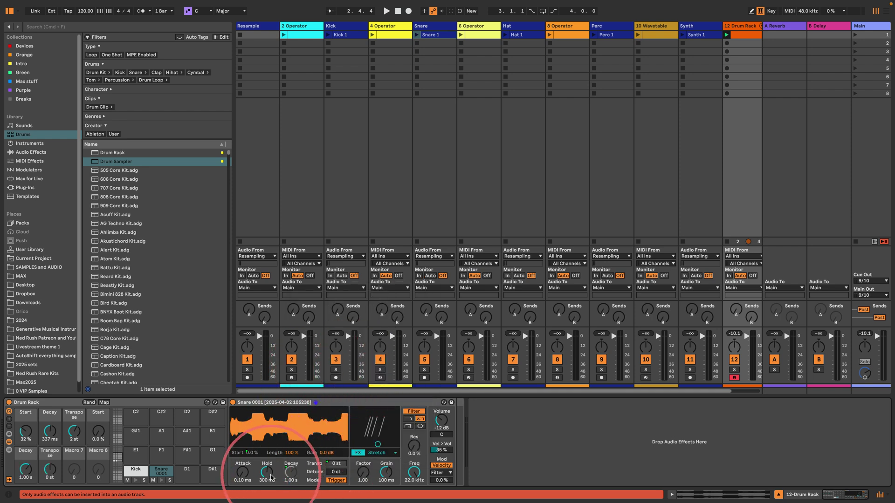
text(10)
key(Return)
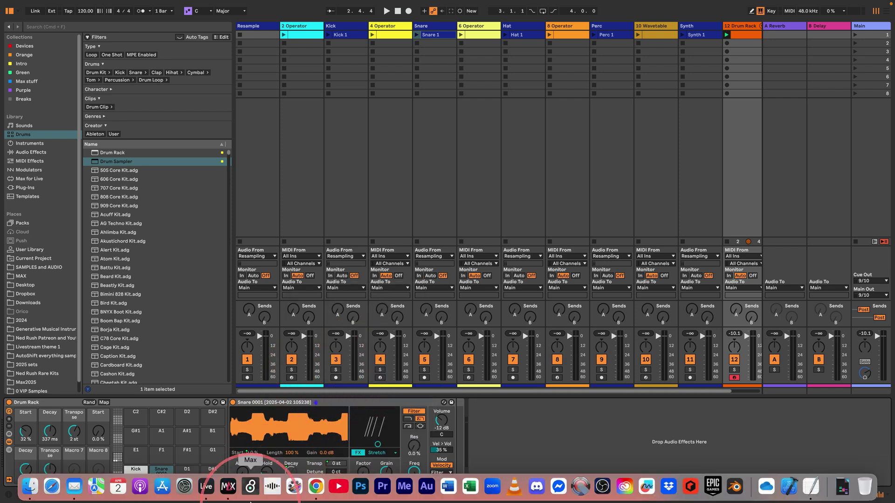
Limit the snare's Decay macro mapping to a range of 100 ms to 1.00 s.
click(105, 403)
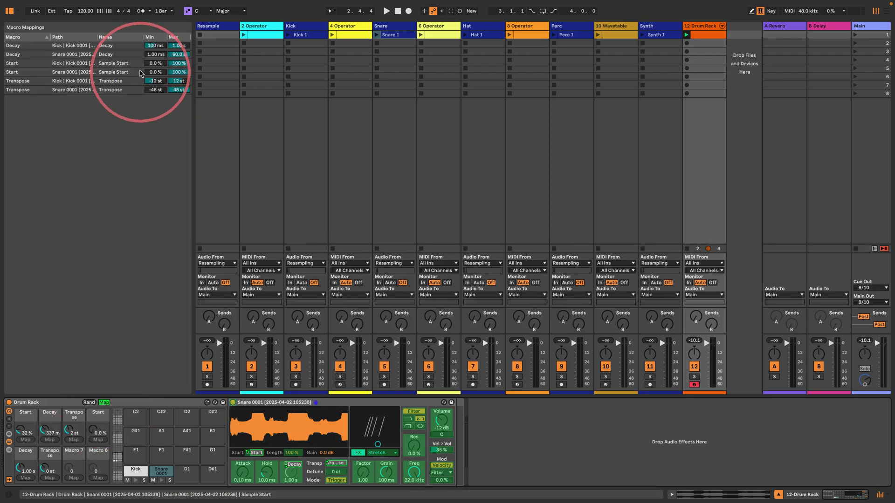
click(156, 55)
text(100)
key(Return)
click(177, 55)
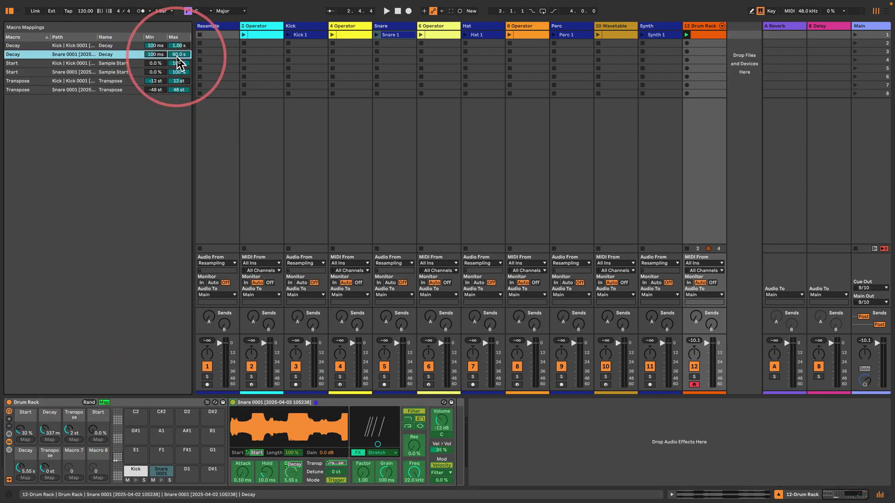
text(1000)
key(Return)
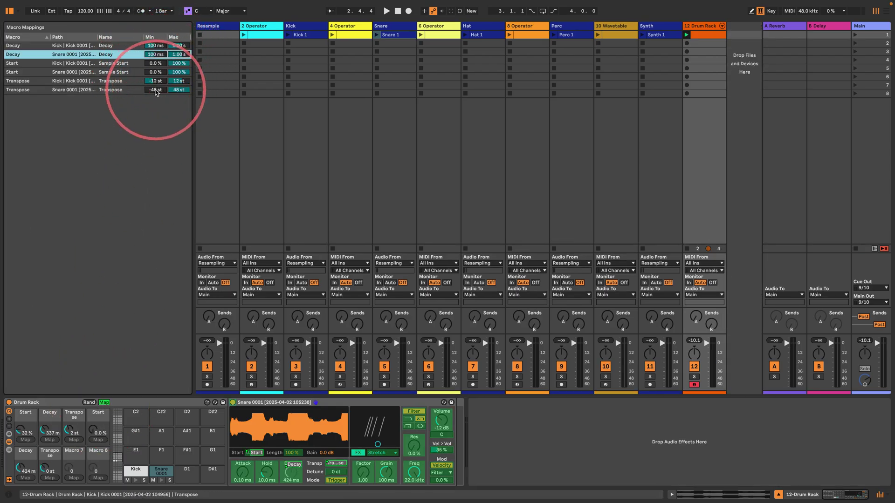
Limit the snare's Transpose macro mapping to a range of -12 to 12 st and briefly play the clip.
click(156, 89)
text(-12)
key(Return)
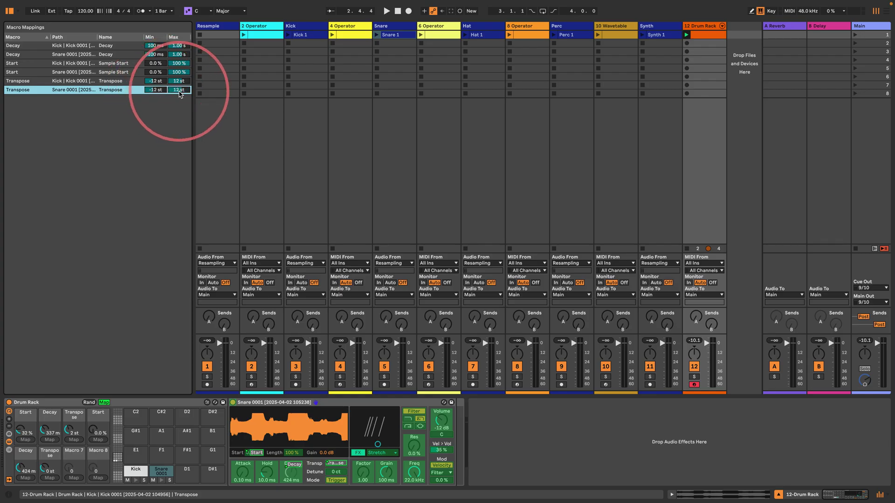
key(space)
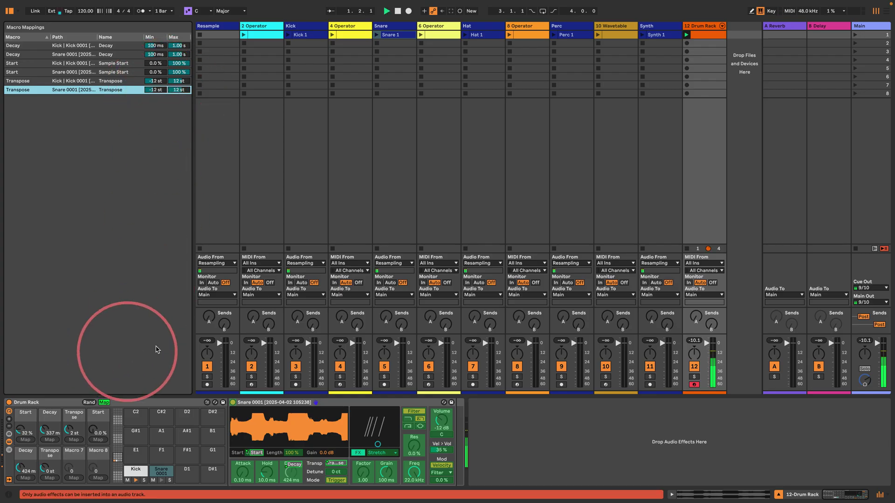
key(space)
Add snare notes to the Drum Rack clip at 1.2.1, 1.2.4, 1.4.1 and 1.4.4 while it plays.
double_click(708, 36)
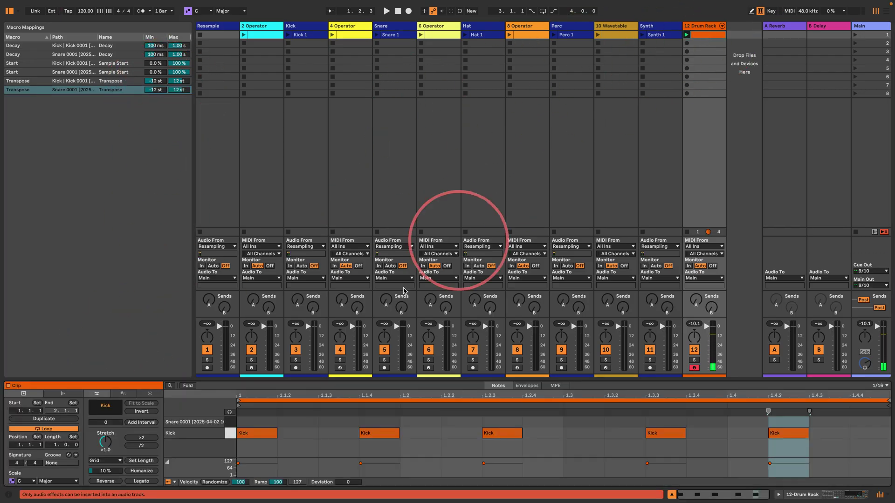
double_click(411, 423)
key(space)
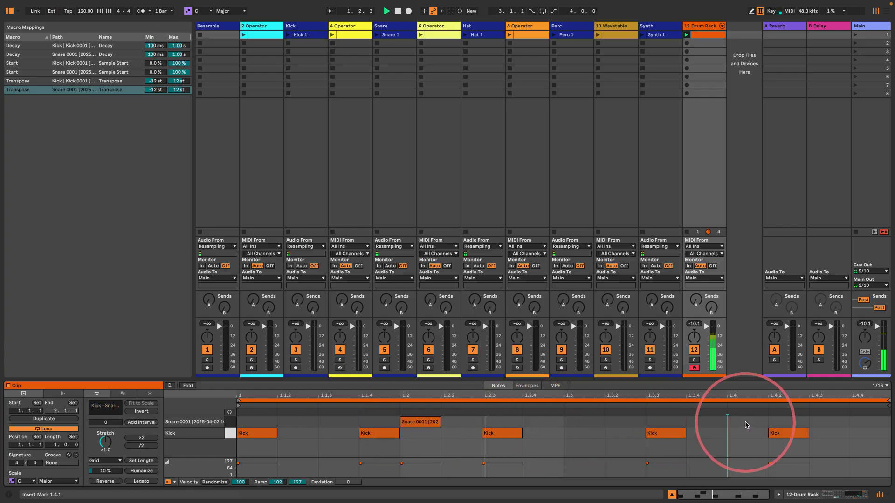
double_click(746, 422)
double_click(544, 423)
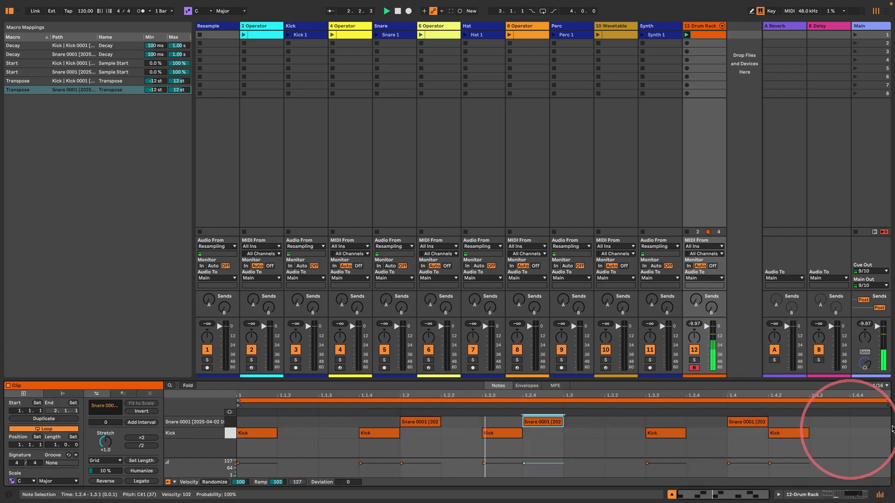
double_click(868, 422)
Show the clip's note chance values and lower the probability of the snare notes at 1.2.4 and 1.4.4.
drag(491, 422, 643, 425)
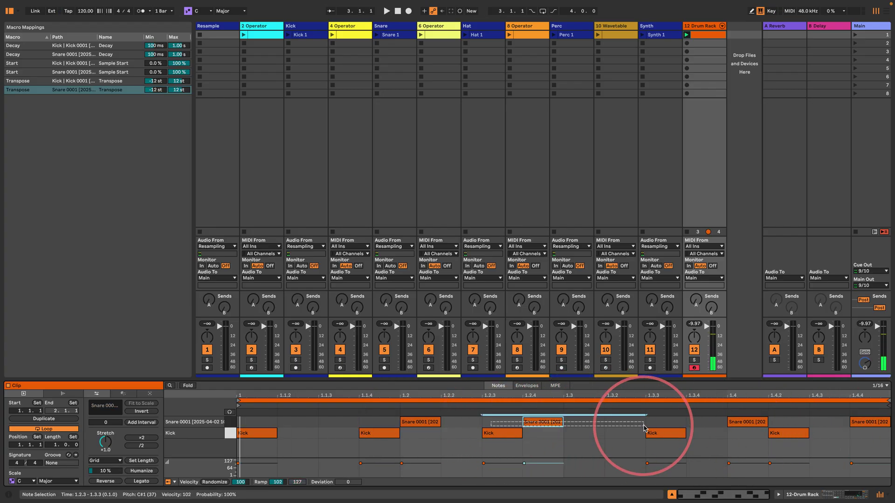
drag(821, 423, 874, 429)
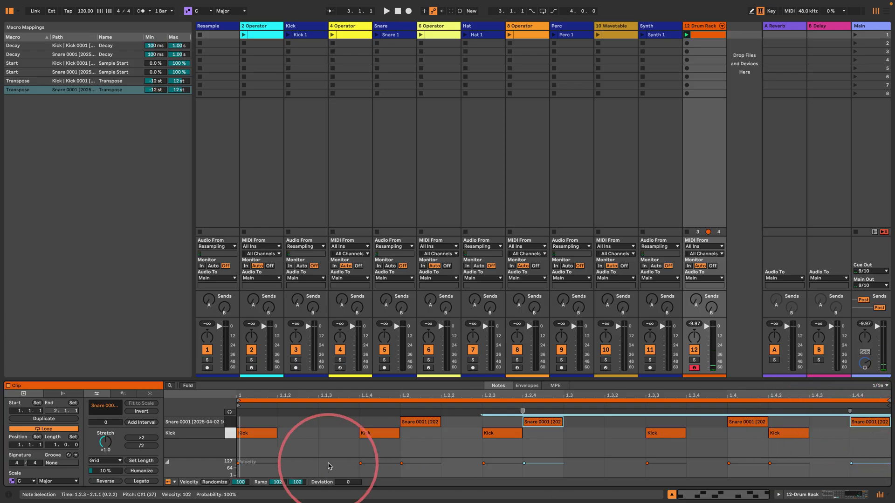
click(175, 483)
click(184, 474)
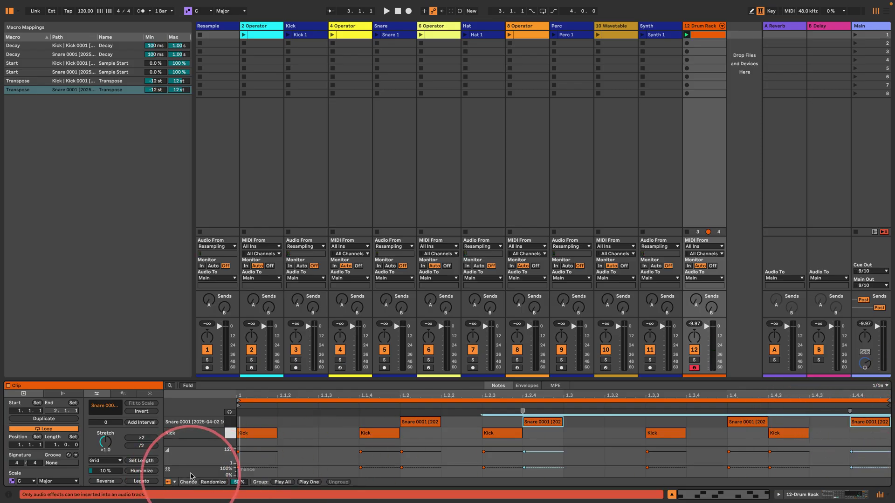
drag(524, 467, 523, 471)
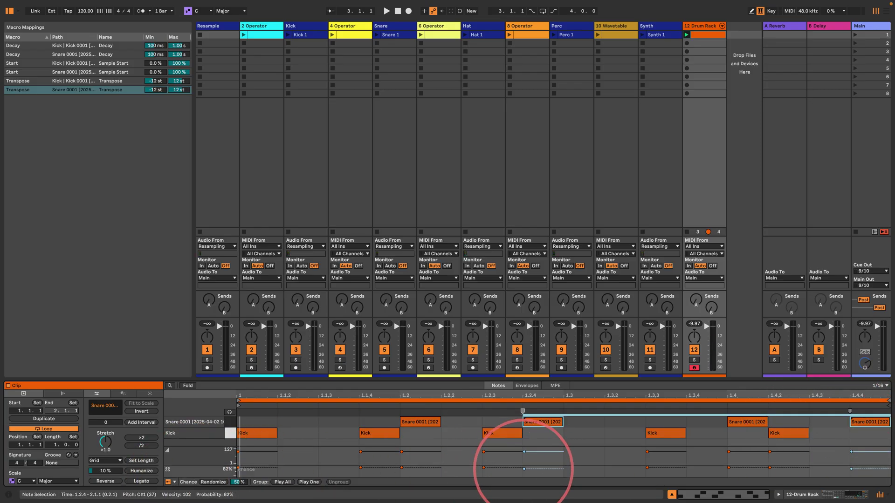
Lower the probability of all kick notes after the first to 58% and play the clip.
drag(321, 429, 810, 434)
drag(647, 468, 646, 471)
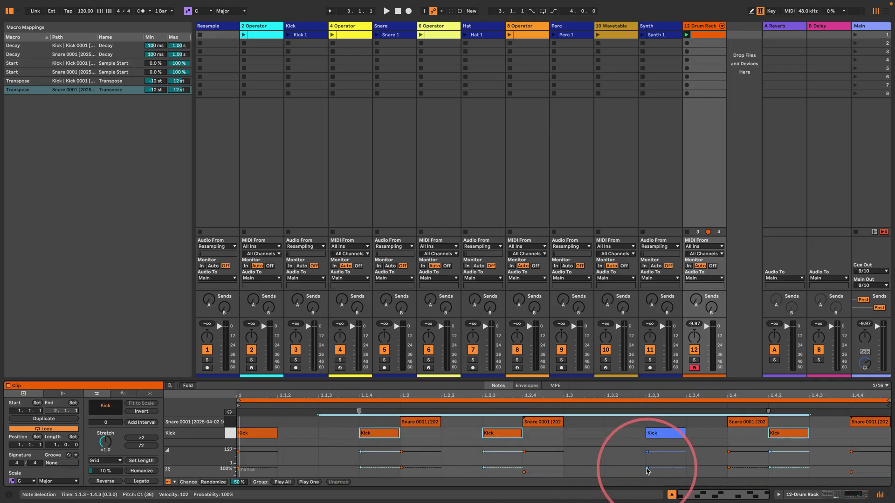
key(space)
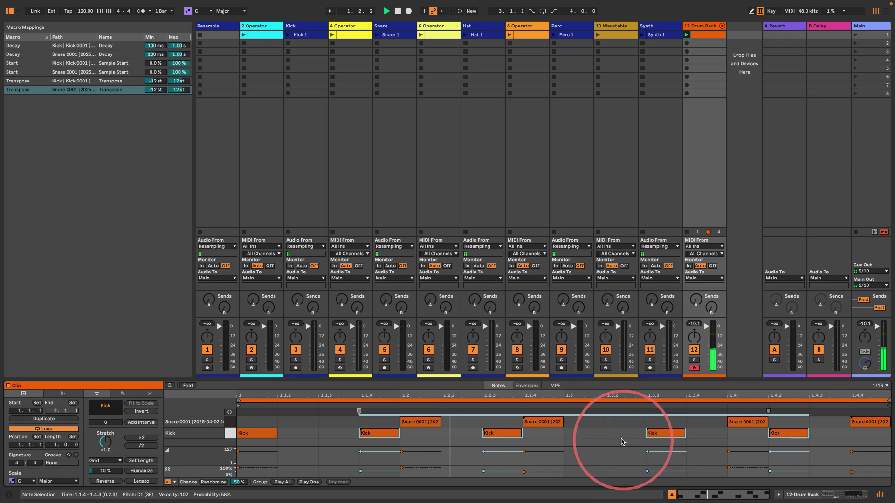
Return to the Drum Rack, leave macro mapping and raise the snare's Start macro to 39 %.
click(794, 496)
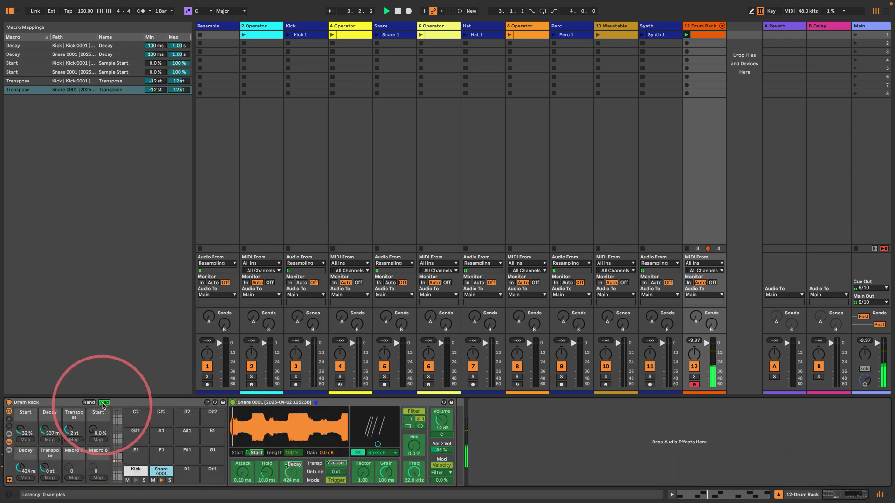
click(104, 402)
drag(100, 436, 100, 401)
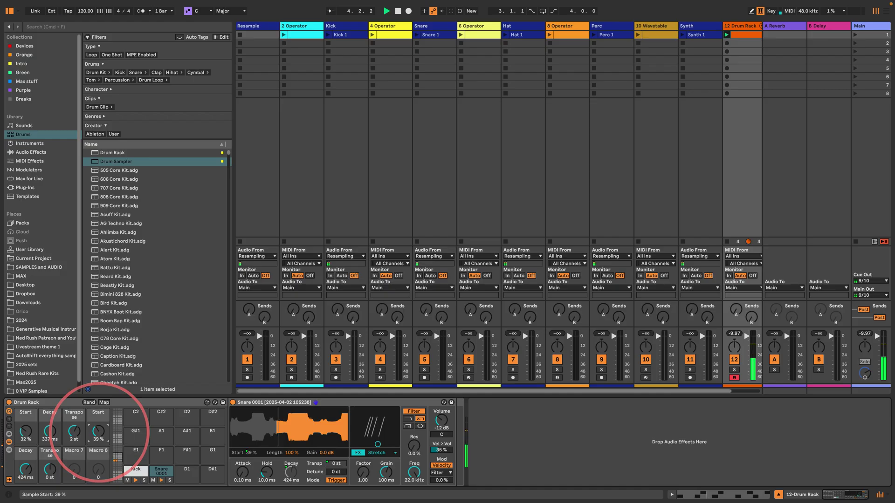
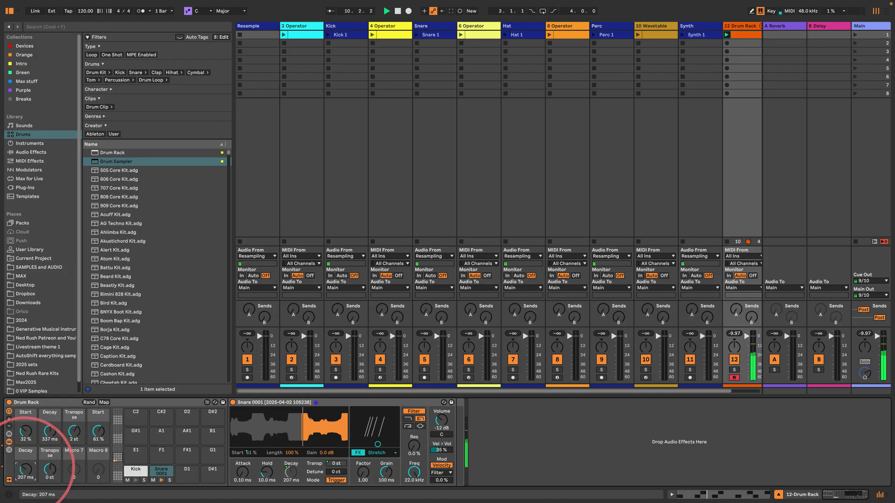
Stop playback and add a Drum Sampler to the empty D1 pad of the drum rack.
key(space)
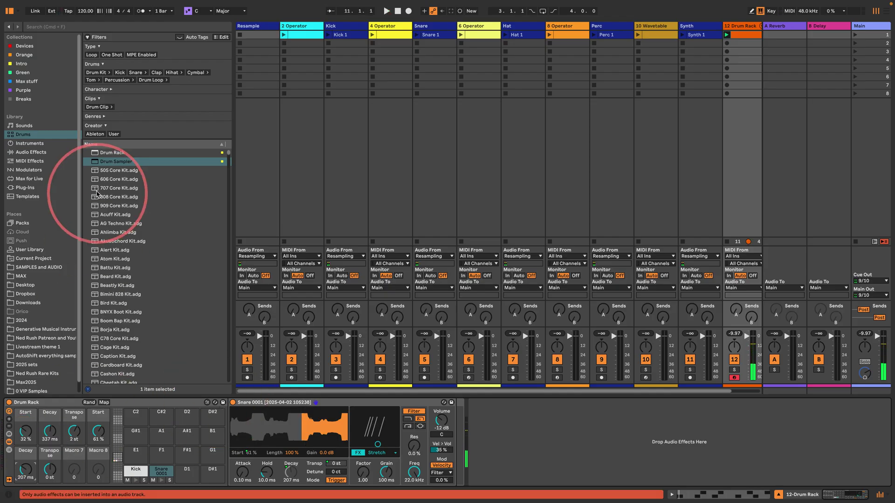
drag(95, 164, 186, 470)
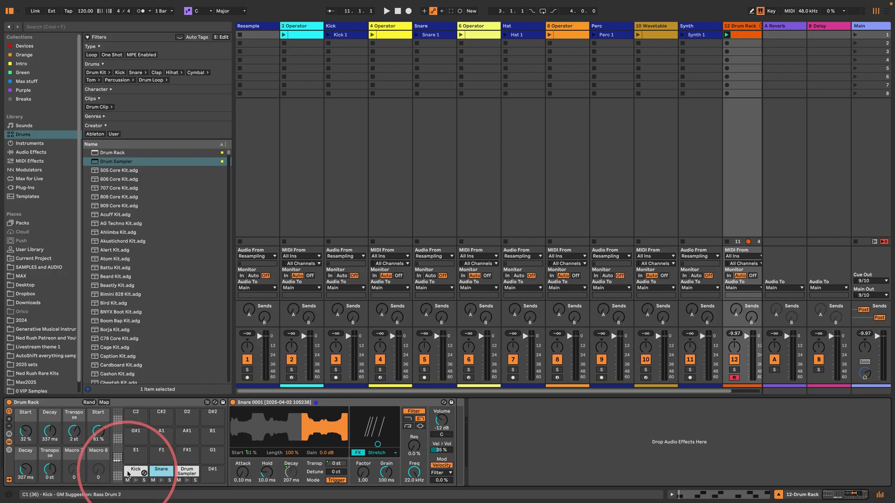
click(183, 472)
key(super+t)
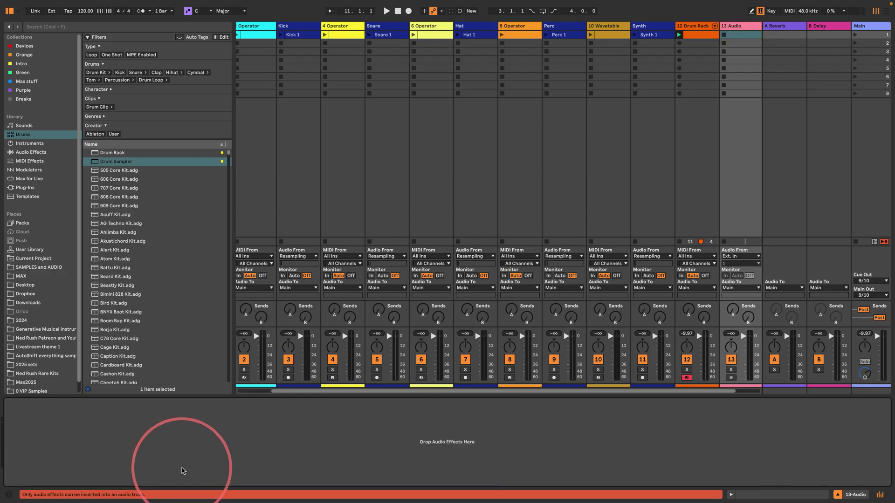
click(690, 26)
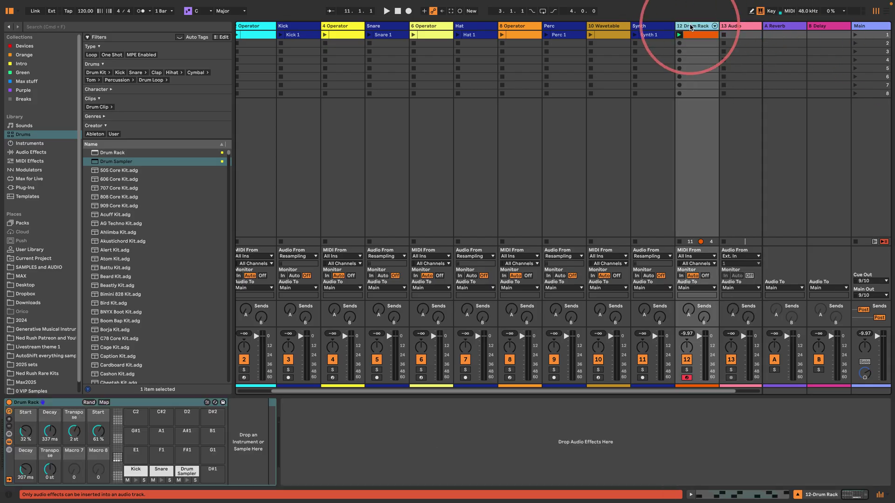
click(733, 26)
key(Delete)
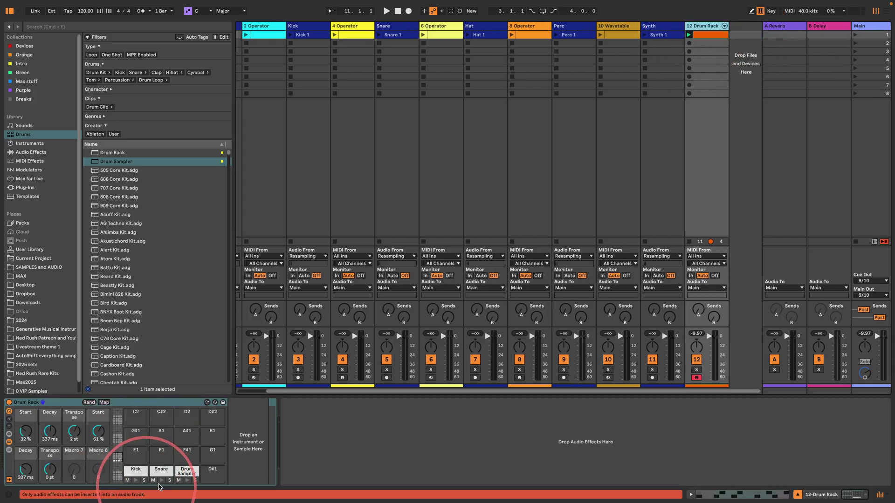
Rename the D1 pad to Hat and load the Hat 1 audio clip into its Drum Sampler.
click(184, 472)
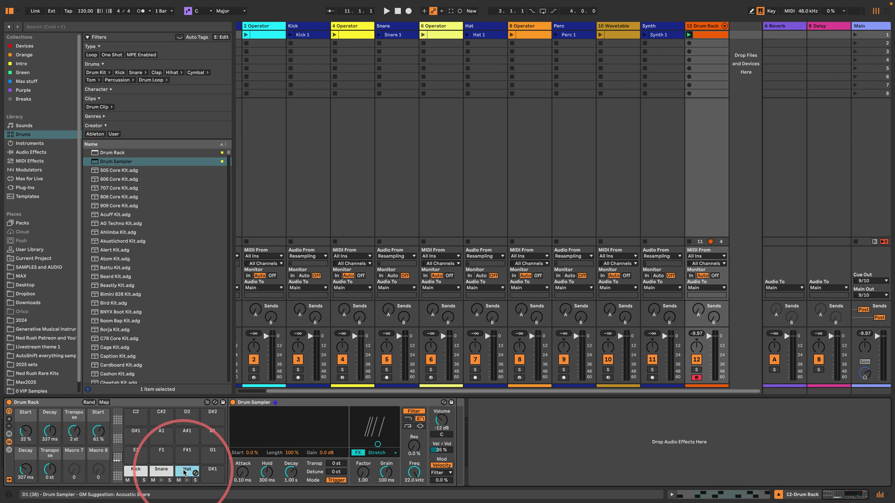
drag(484, 34, 259, 432)
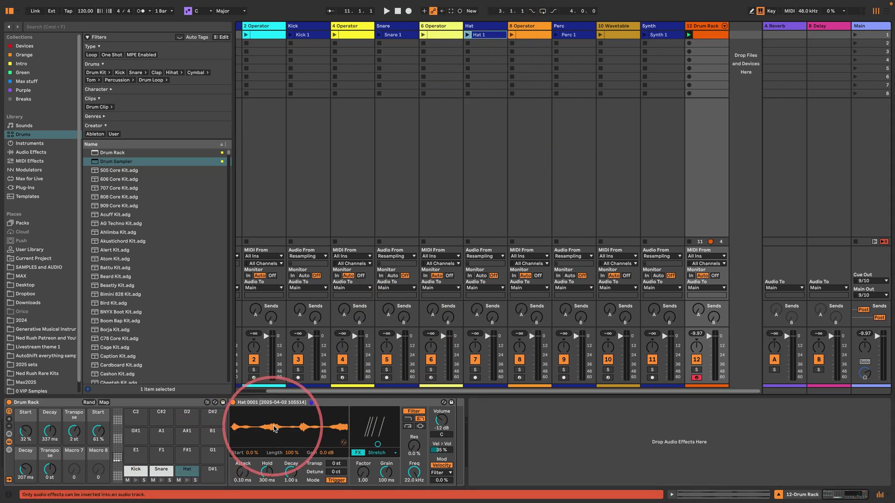
Map the Hat sampler's Start, Decay and Transpose parameters to Macros 7, 8 and 9 respectively.
right_click(254, 459)
click(284, 368)
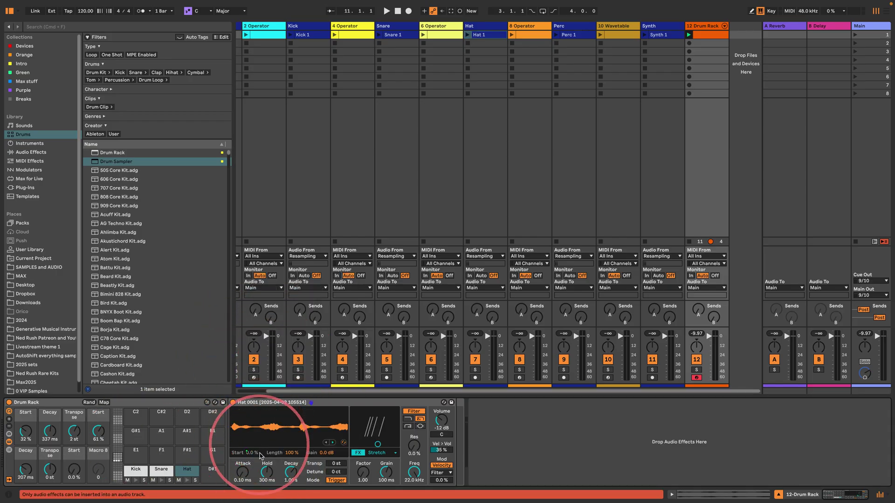
right_click(292, 472)
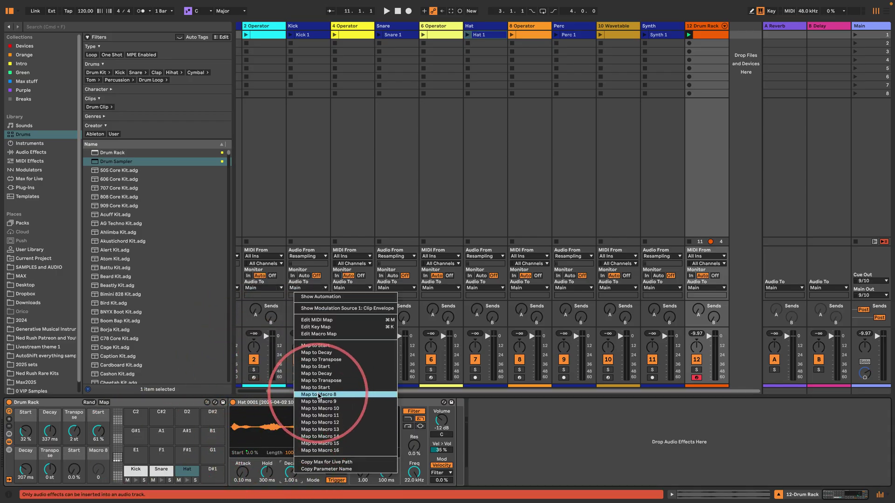
click(319, 395)
right_click(331, 463)
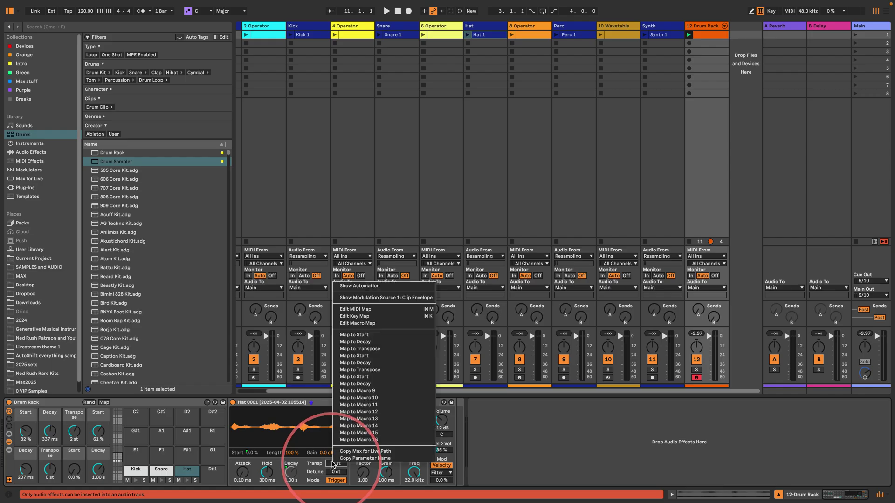
click(359, 392)
Set the Hat sampler's Hold time to 10 ms.
right_click(266, 473)
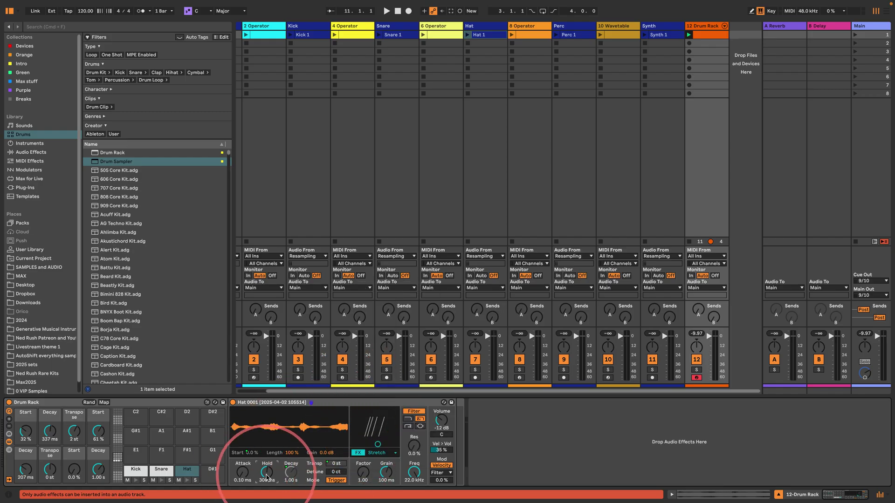
text(10)
key(Return)
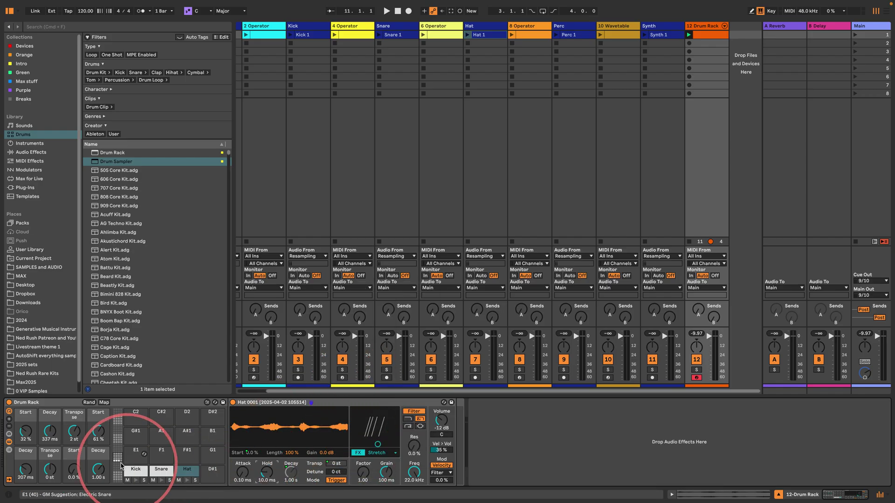
Limit the Hat's Decay macro mapping to a range of 100 ms to 1000 ms.
click(104, 402)
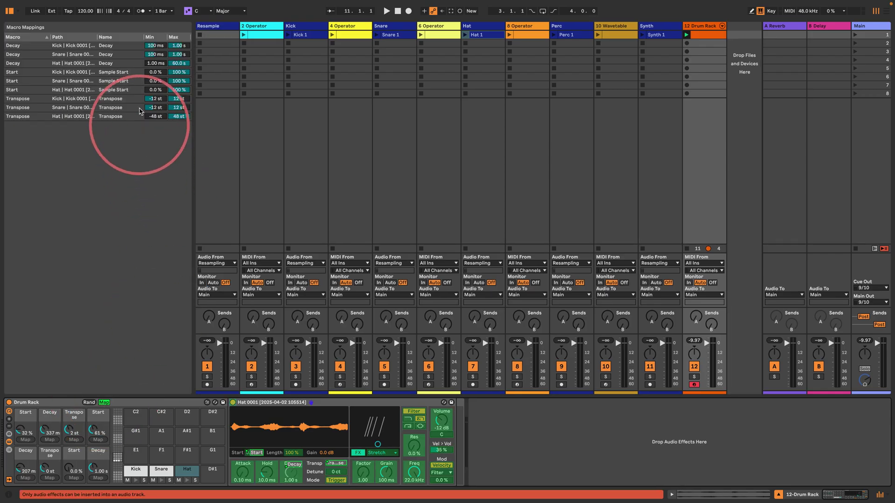
click(154, 64)
key(Return)
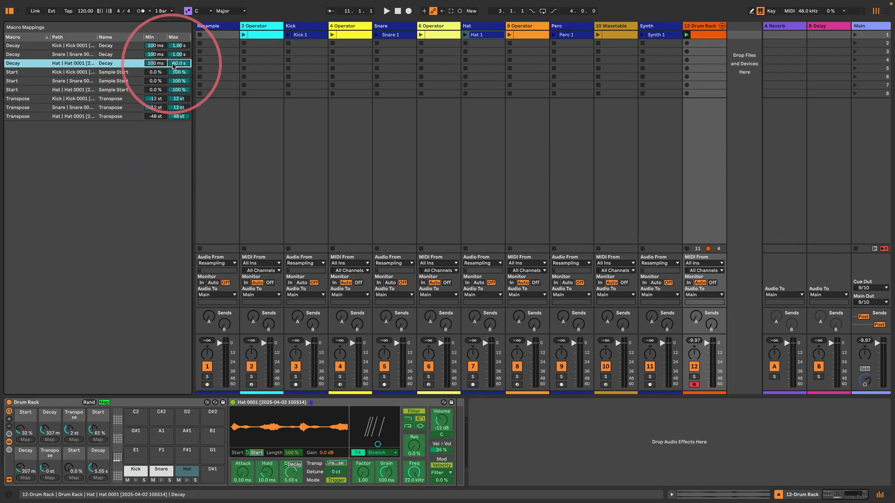
click(170, 66)
text(1000)
key(Return)
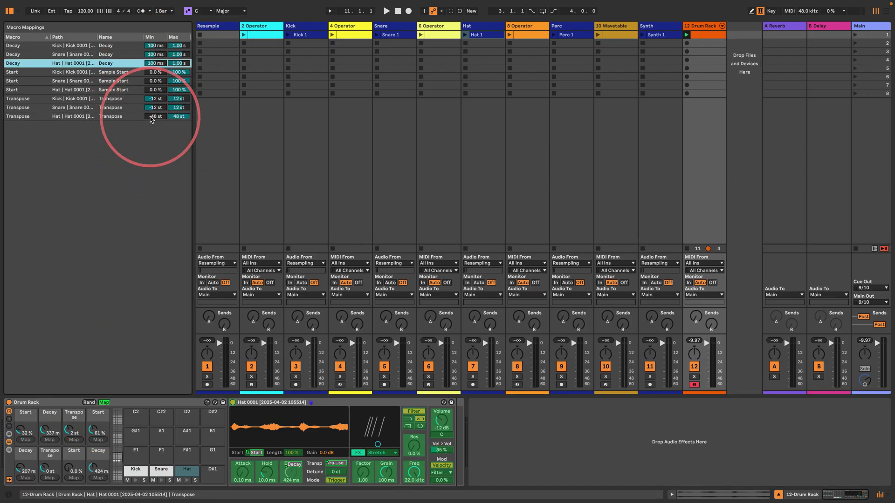
Limit the Hat's Transpose macro mapping to a range of -12 to 12 st.
click(152, 117)
text(-12)
key(Return)
click(172, 116)
text(12)
key(Return)
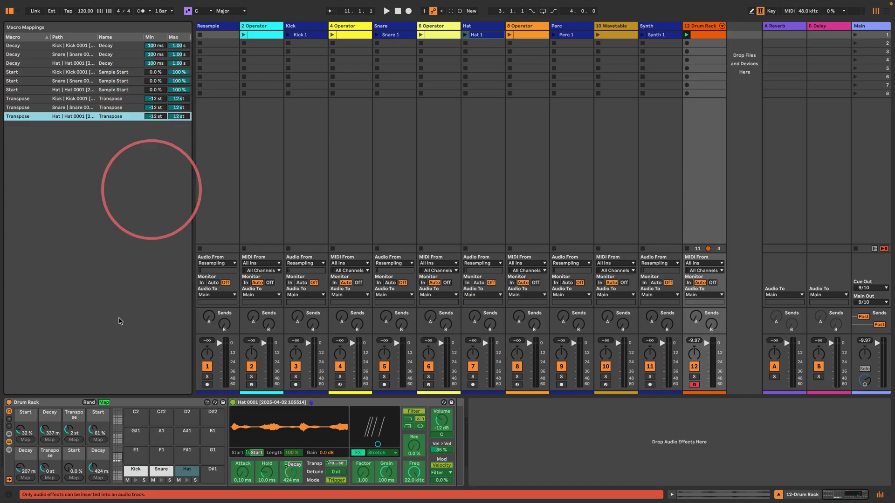
Play the drum rack clip and, on a 1/8 grid, draw a Hat note on every eighth across the bar.
key(space)
click(699, 34)
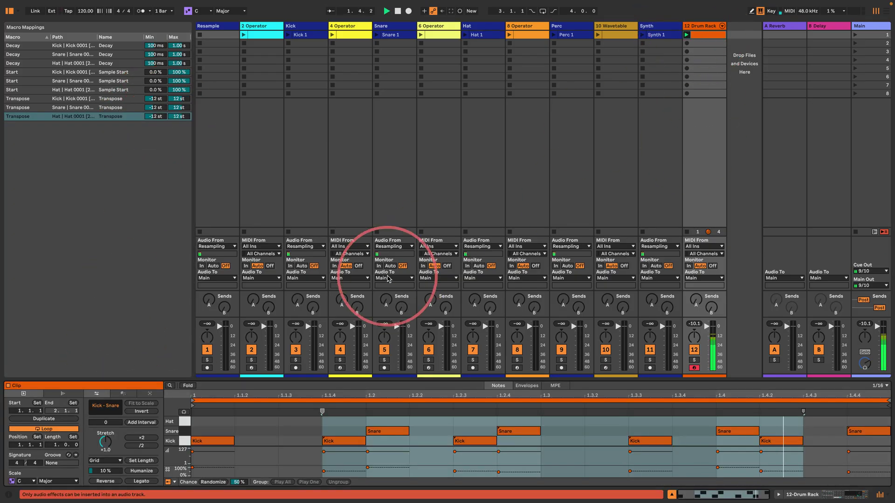
drag(307, 378, 252, 205)
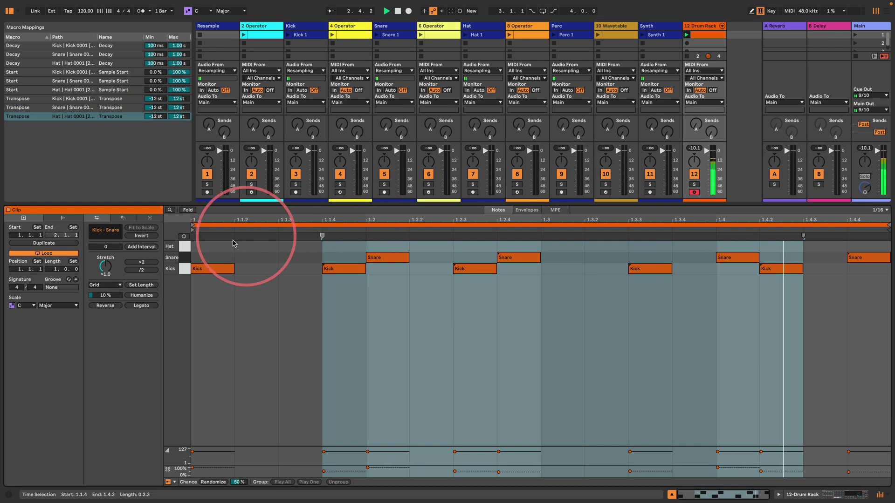
click(228, 244)
key(ctrl+2)
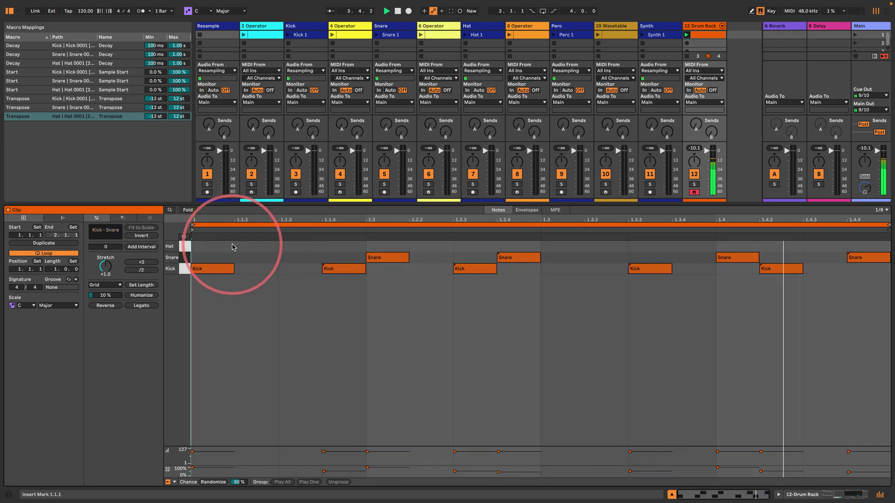
double_click(232, 247)
key(b)
drag(285, 246, 800, 252)
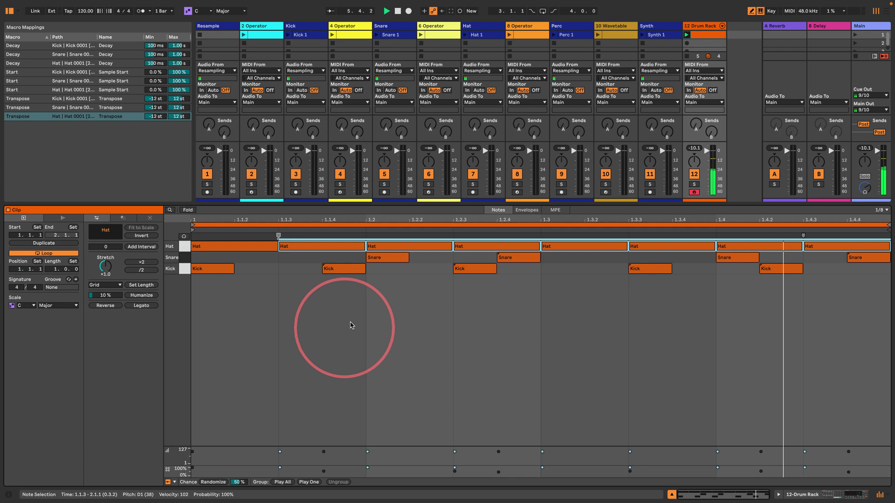
Return to the drum rack devices and set the Hat's Start macro to 13%.
click(801, 495)
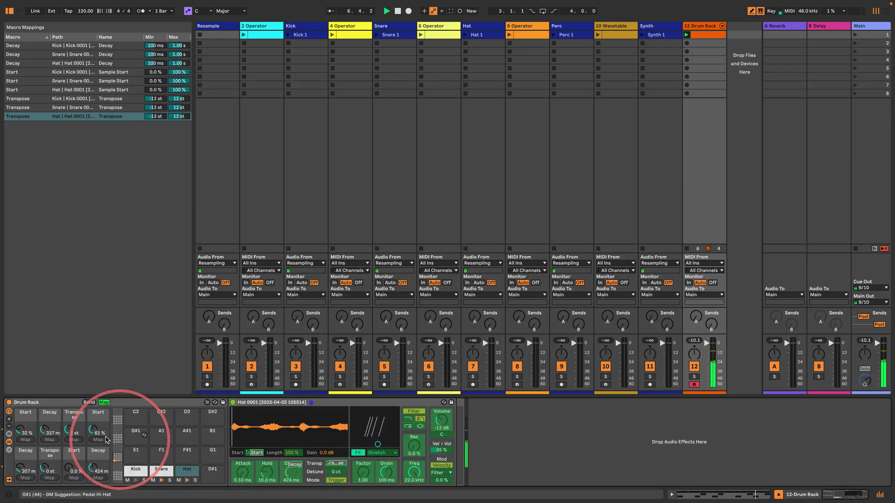
click(72, 471)
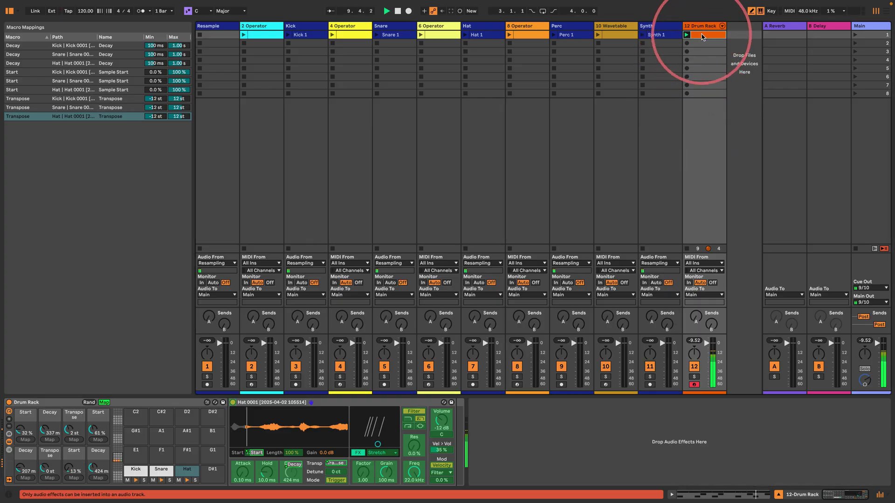
Show the clip's notes together with the devices and lower the chance of all Hat notes to 38%.
click(701, 33)
click(777, 495)
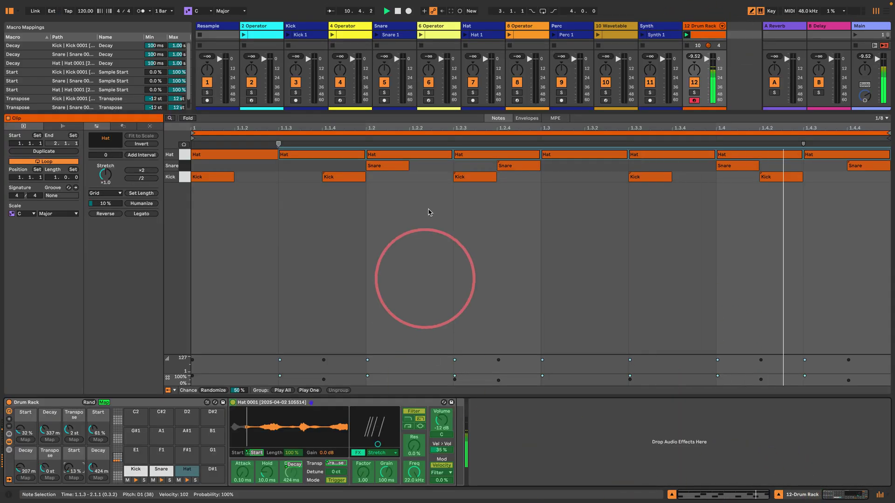
drag(394, 110, 379, 228)
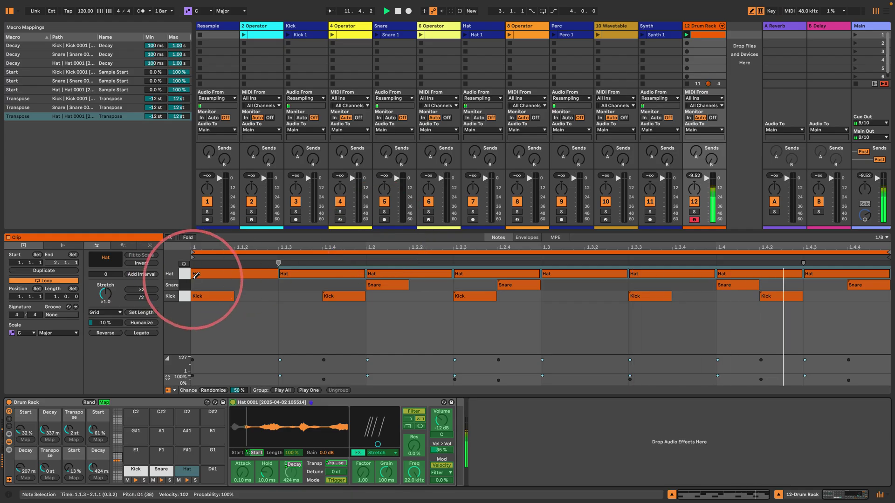
click(184, 274)
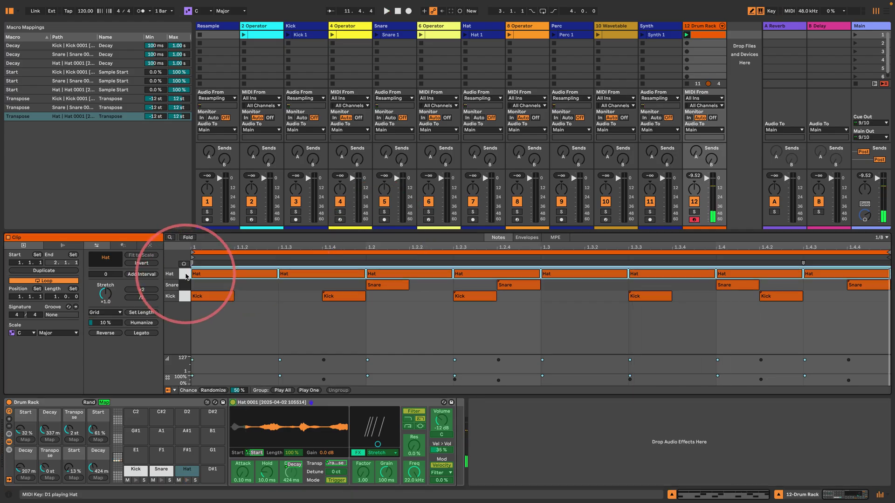
click(191, 376)
drag(193, 378, 193, 383)
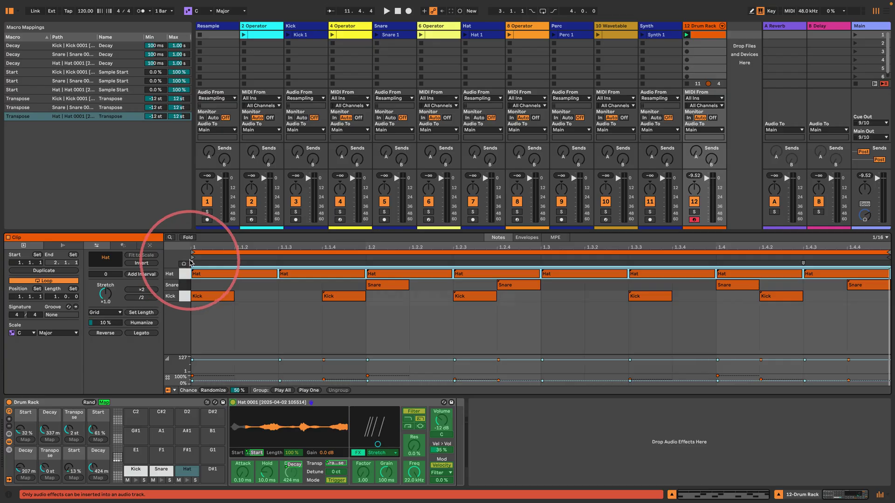
Fill the Hat row with sixteenth notes on a 1/16 grid and set the original eighth-note hits' chance to 100%.
key(super+1)
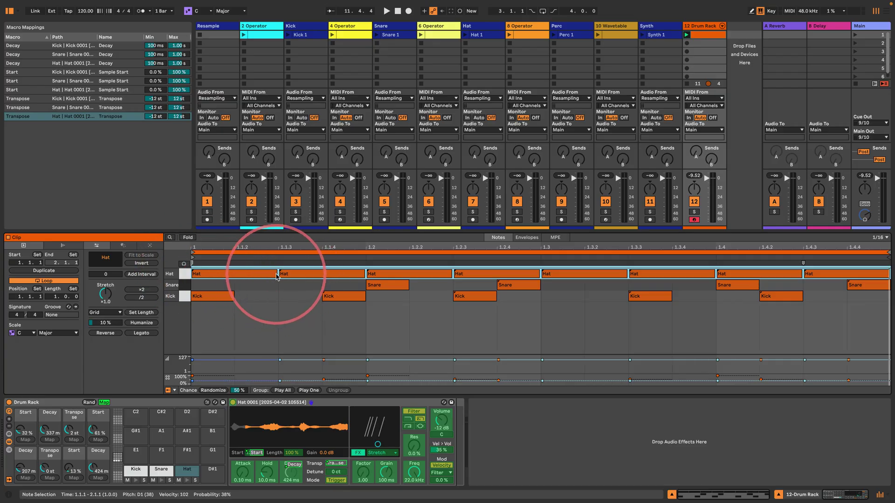
drag(276, 275, 216, 274)
key(super+z)
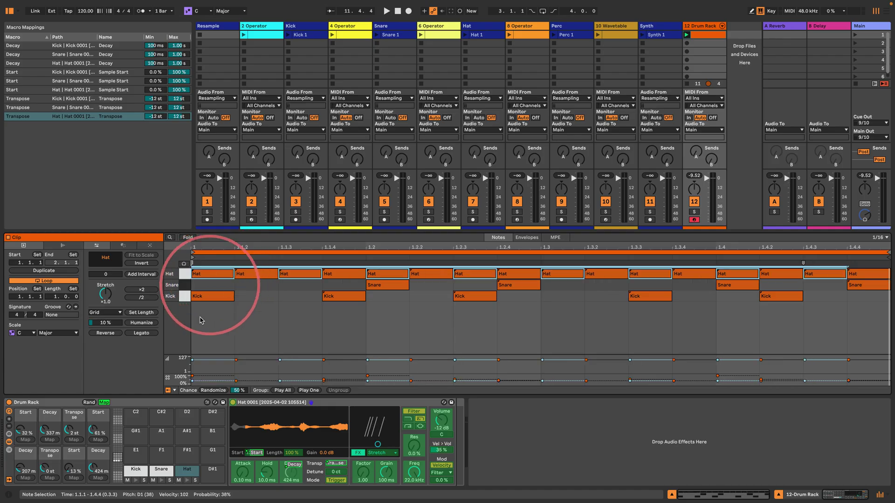
key(space)
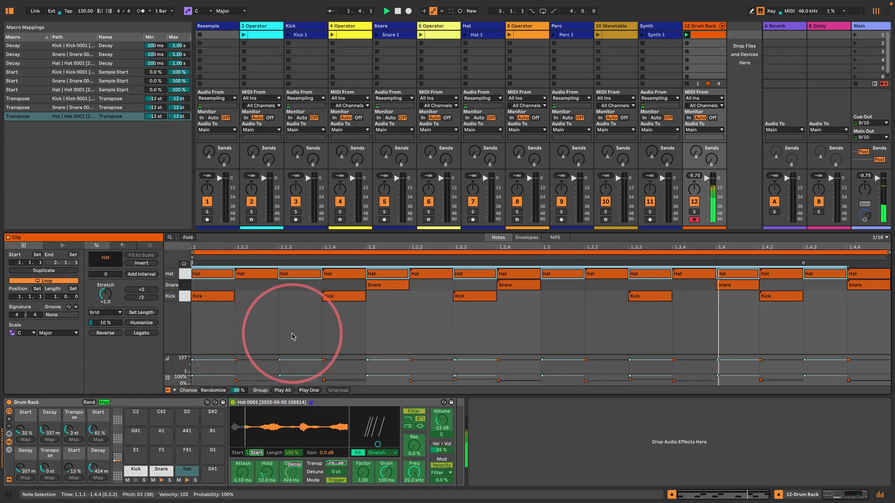
key(space)
Randomize the velocities of all Hat notes with an amount of 100.
click(184, 274)
click(177, 367)
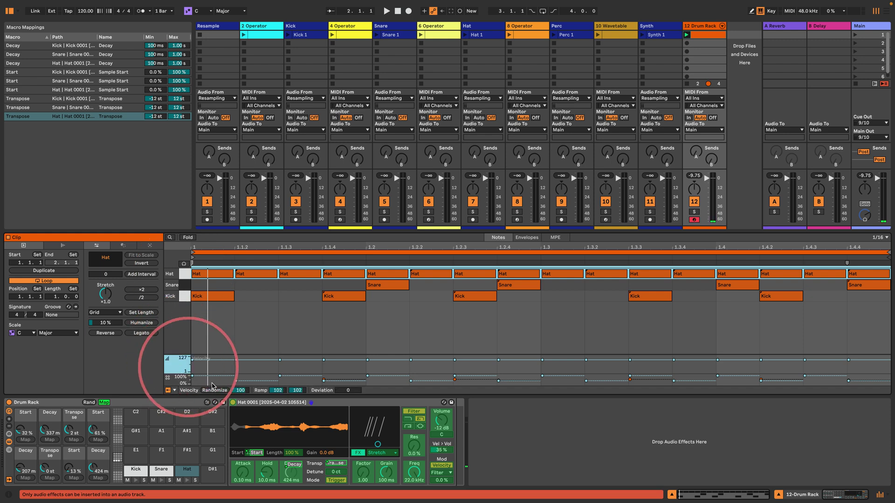
click(215, 390)
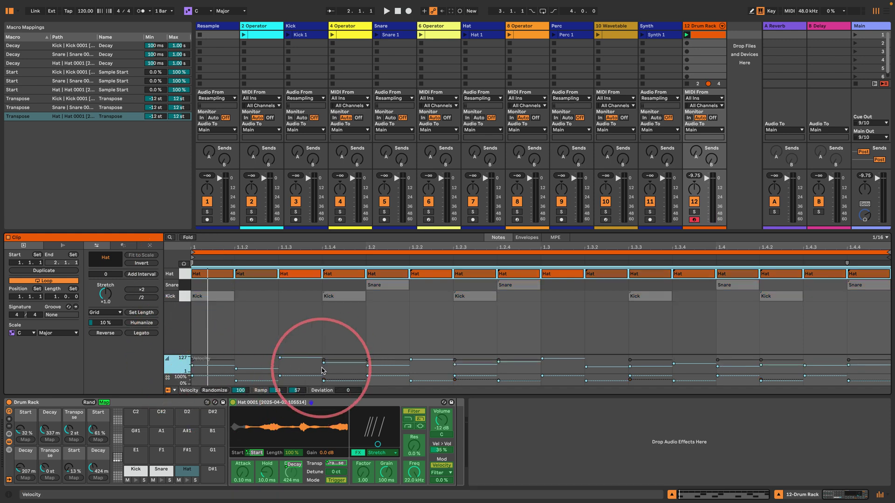
Set the Hat notes' velocity deviation to +38, audition the loop and leave macro mapping mode.
key(ctrl+a)
drag(343, 395, 332, 333)
key(space)
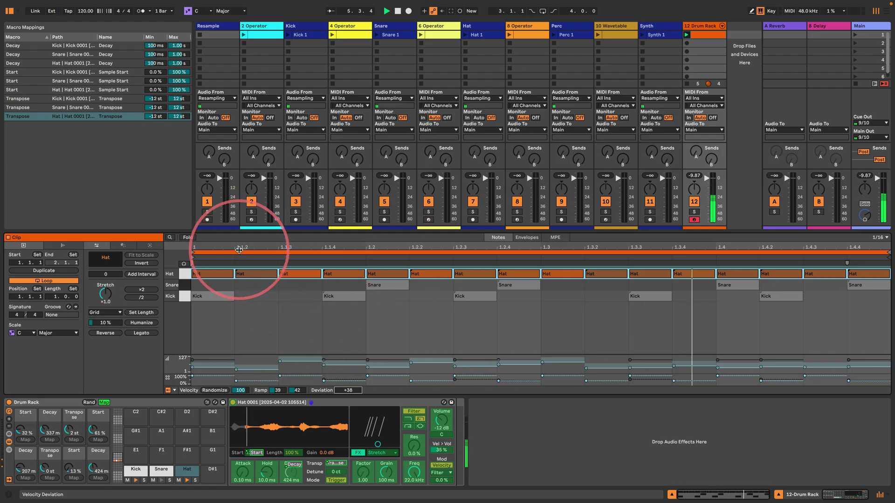
key(space)
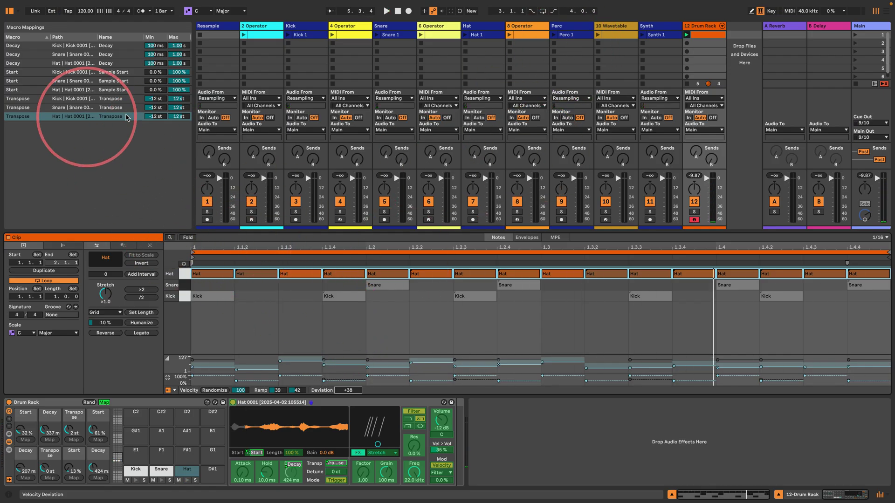
click(104, 402)
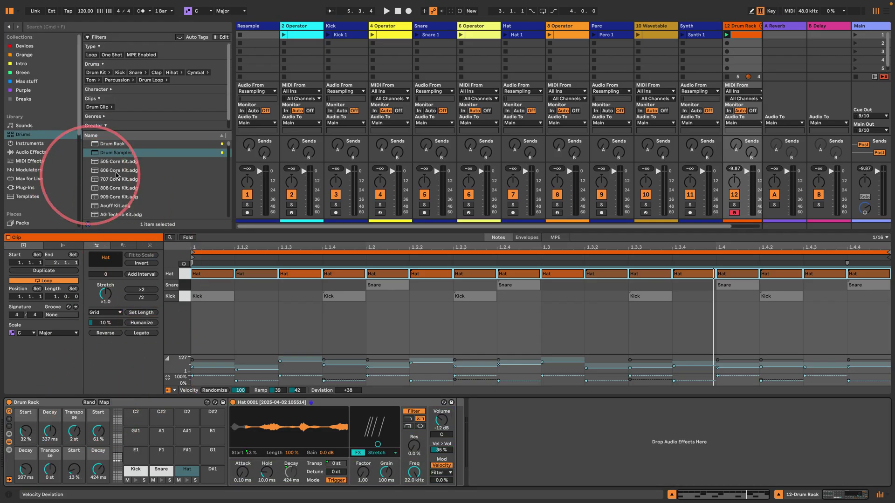
Add a Drum Sampler to the D#1 pad, load the Perc 1 clip into it and expand the rack to 16 macros.
drag(119, 152, 209, 476)
drag(606, 35, 254, 428)
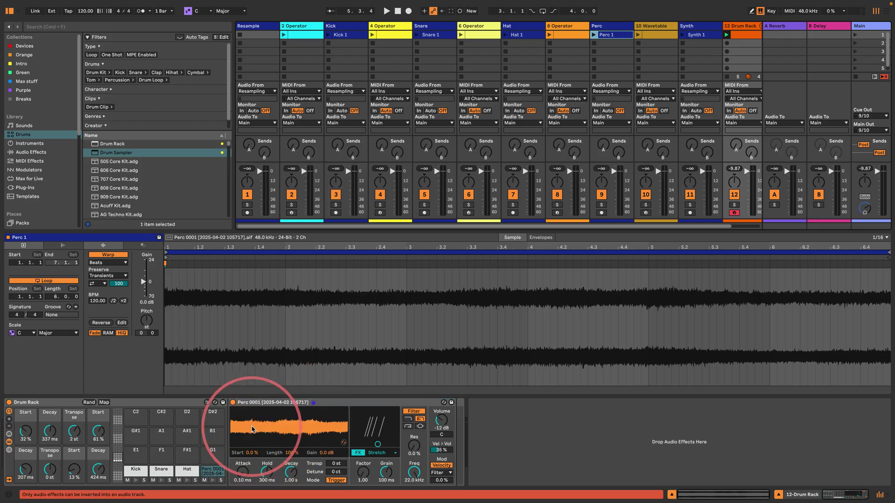
click(9, 419)
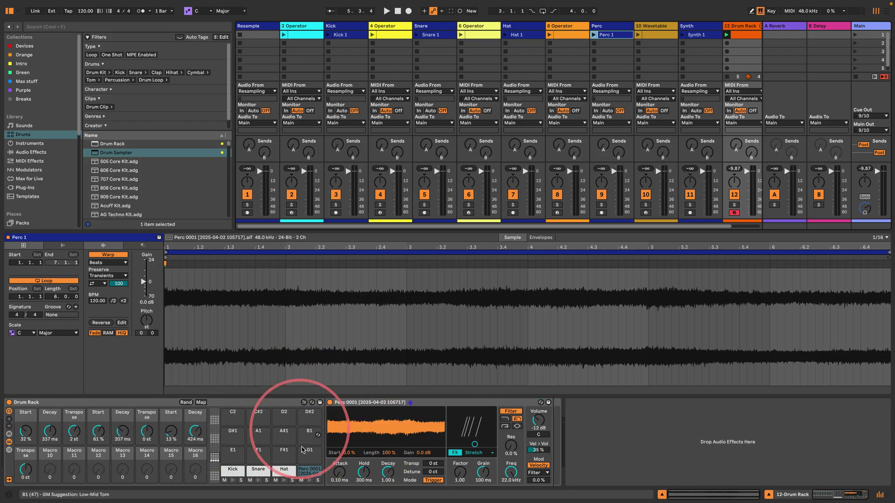
Map the Perc sampler's Start, Decay and Transpose to Macros 10, 11 and 12, and set its Hold to 10 ms.
right_click(345, 449)
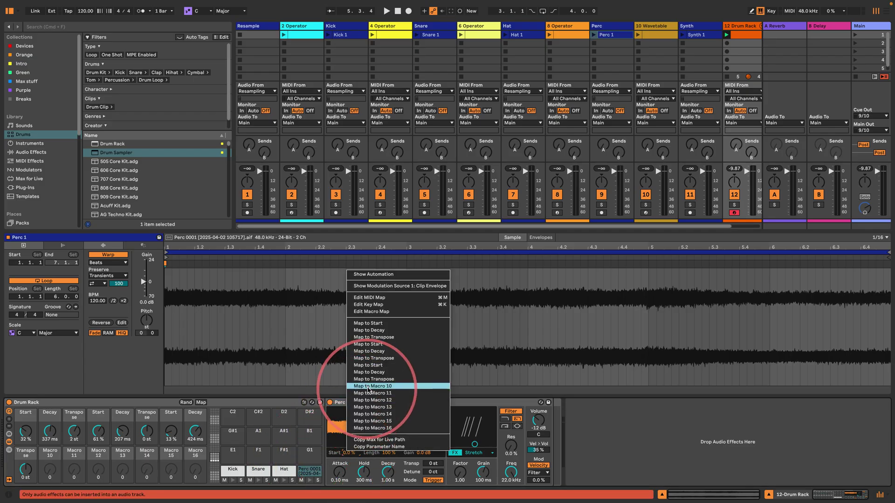
click(375, 386)
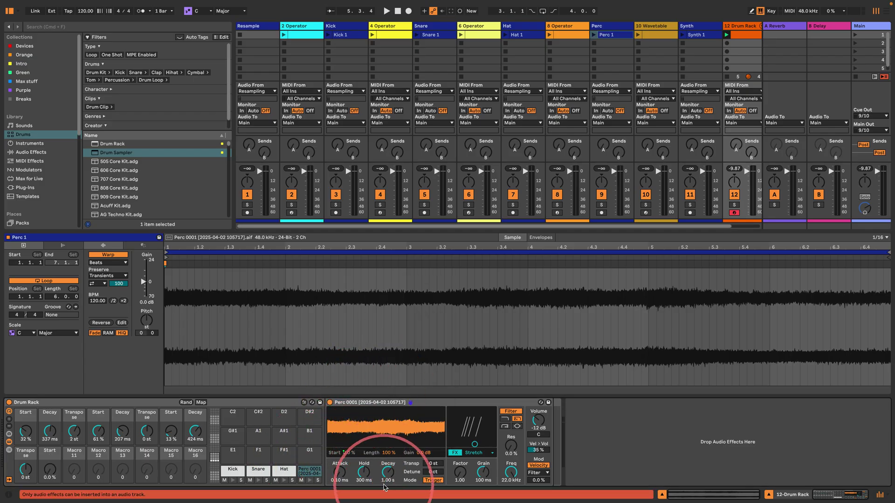
right_click(388, 474)
click(413, 413)
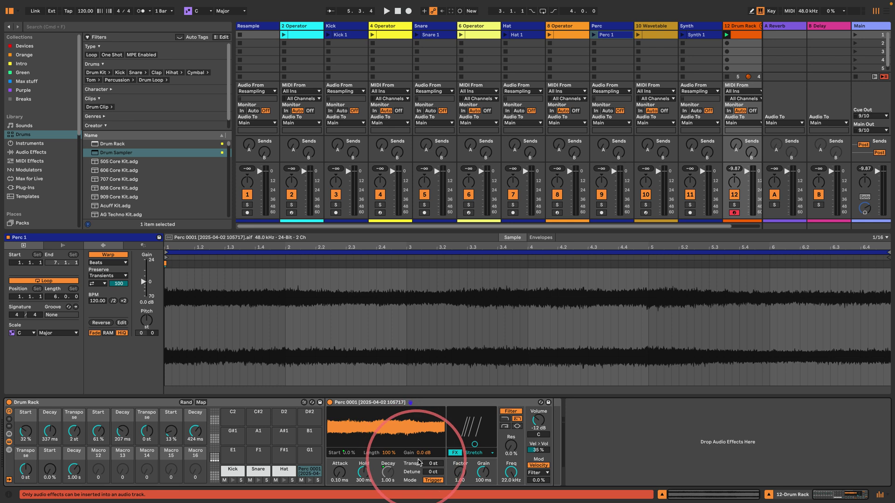
right_click(428, 464)
click(454, 411)
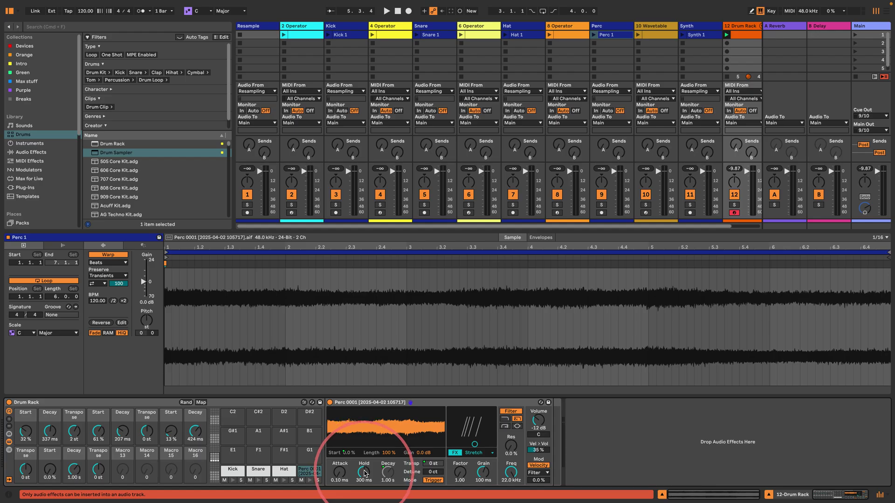
text(10.)
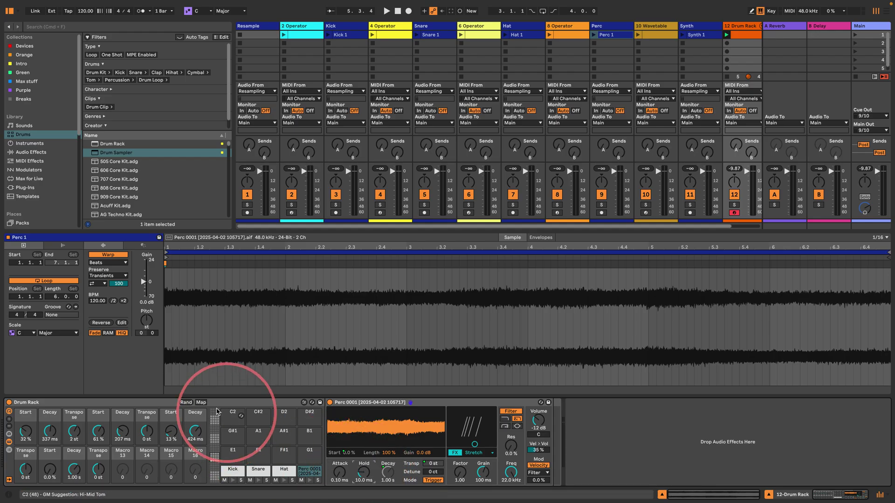
Limit the Perc sampler's Decay macro mapping to a range of 100 ms to 1000 ms.
click(201, 402)
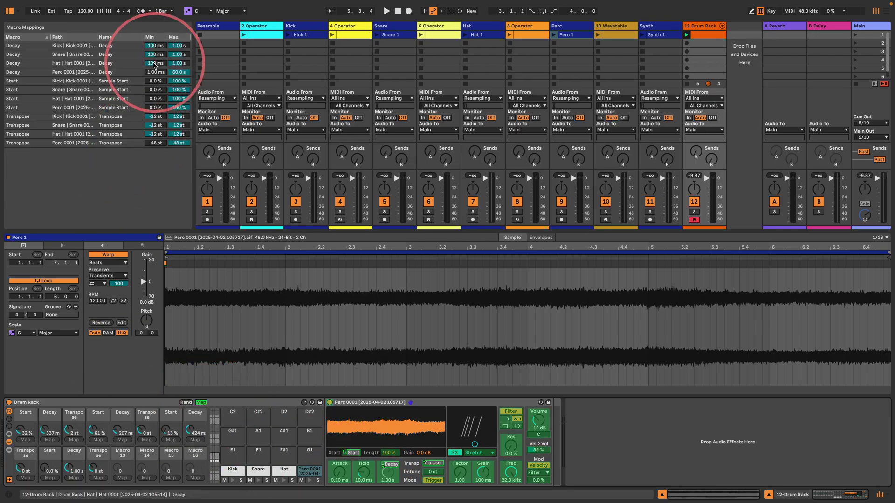
click(160, 72)
text(100)
click(174, 73)
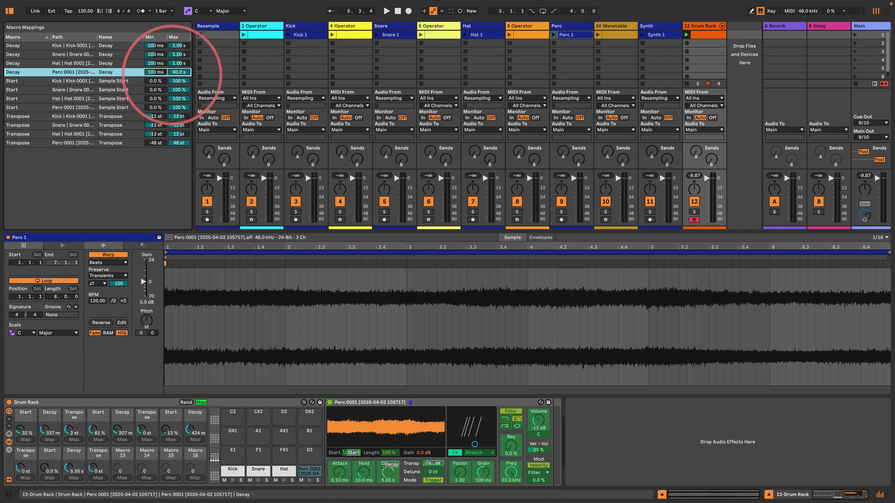
text(1000)
Limit the Perc sampler's Transpose macro mapping to a range of -12 to 12 semitones.
click(152, 143)
text(-1)
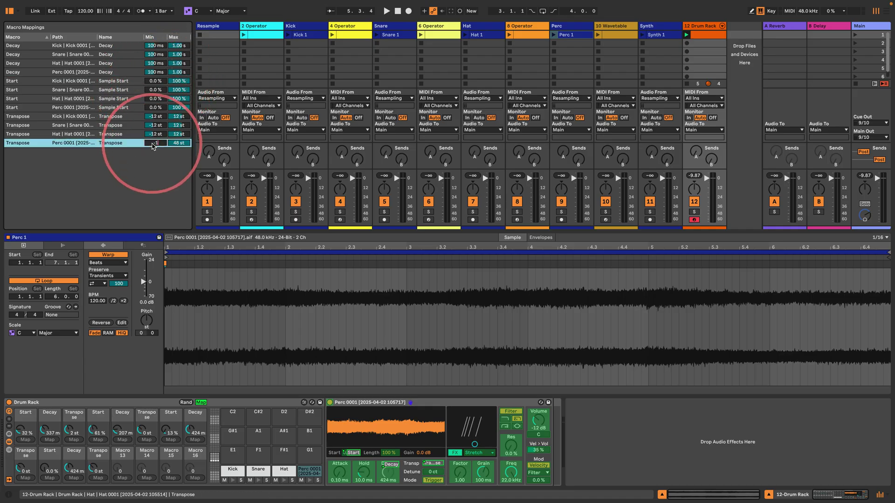
text(2)
click(175, 142)
text(12)
key(Return)
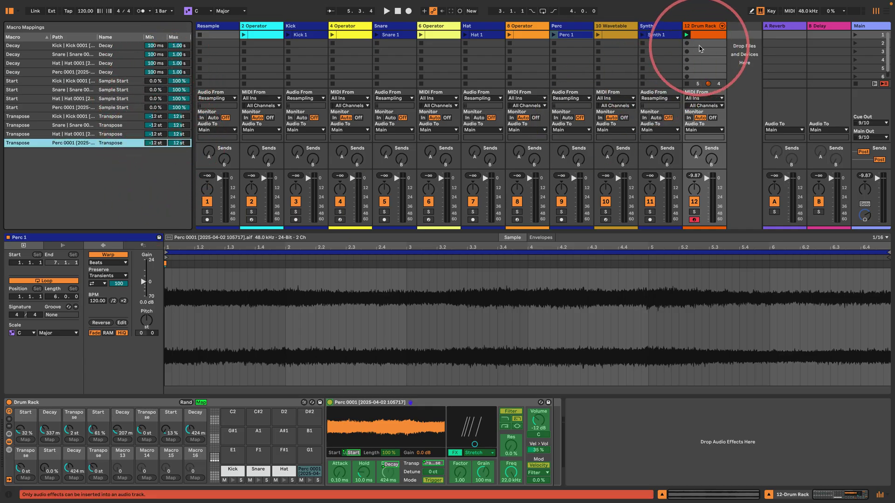
Open the drum rack clip, start playback and add Perc notes at 1.1.3, 1.2.2, 1.3.2, 1.3.4 and 1.4.3.
double_click(701, 36)
key(space)
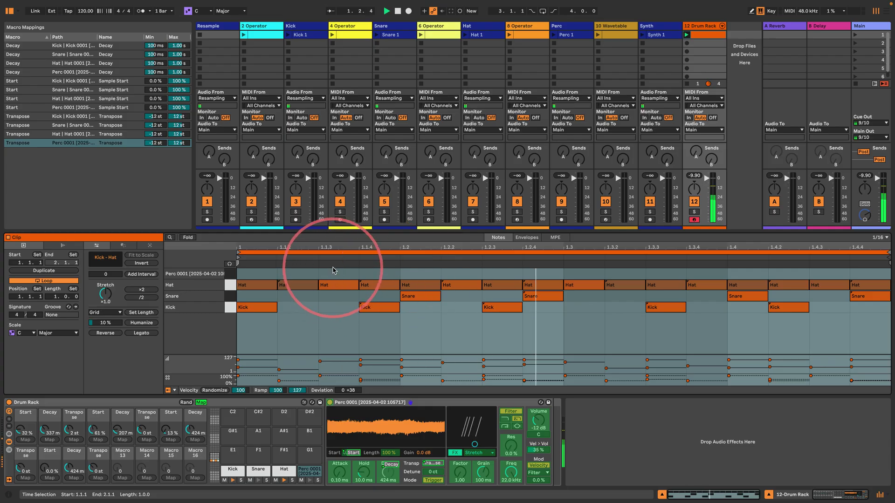
double_click(332, 270)
click(461, 277)
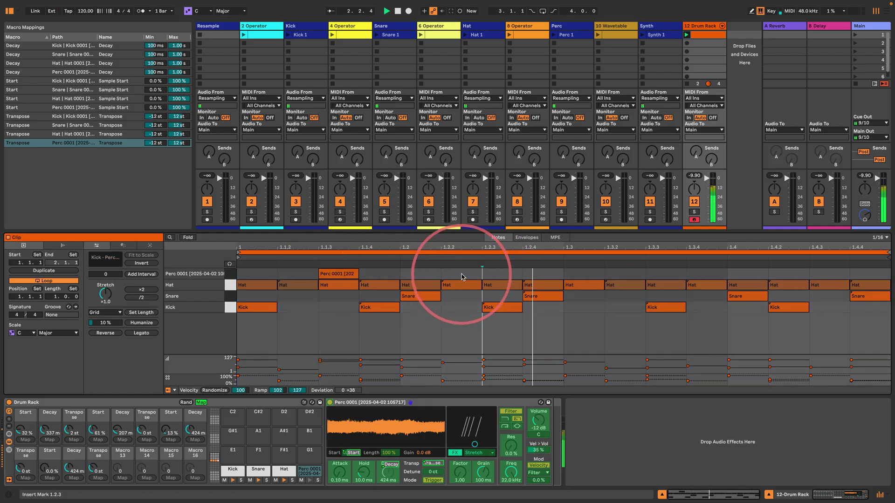
double_click(461, 276)
double_click(623, 275)
click(822, 275)
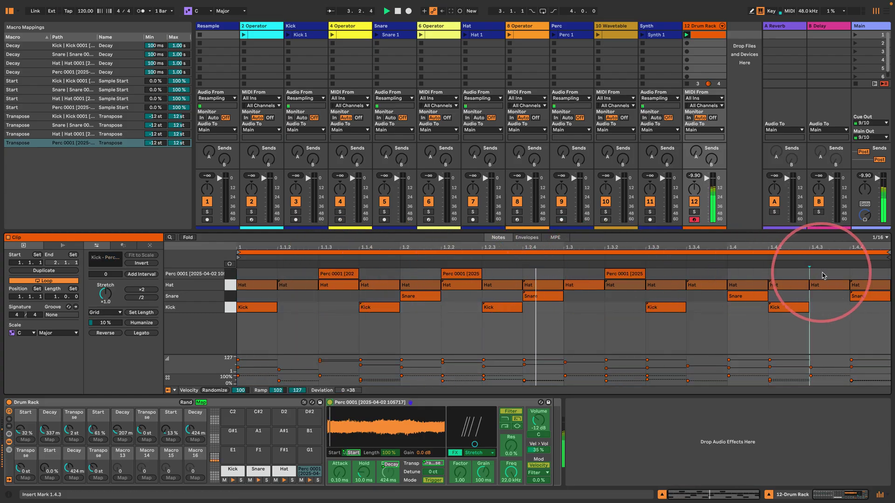
double_click(822, 276)
double_click(699, 274)
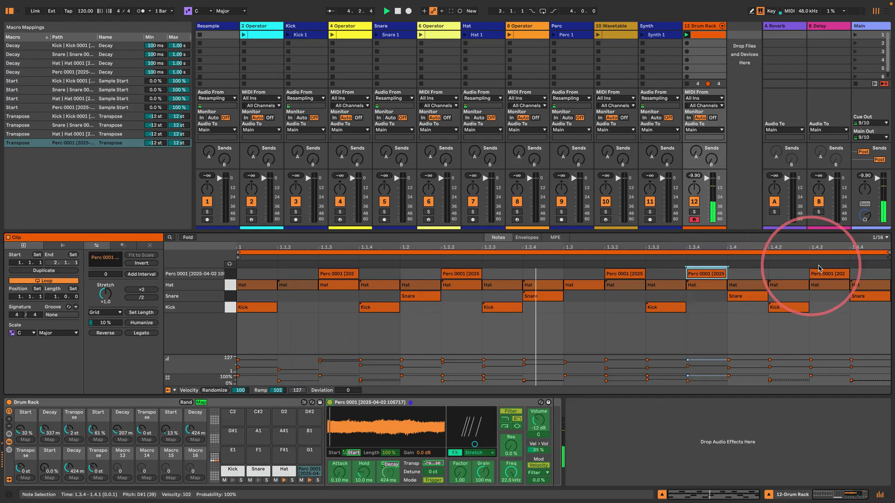
Set all Perc notes to a chance of 36%, a velocity of 44 and a velocity deviation of +54.
drag(869, 273, 287, 271)
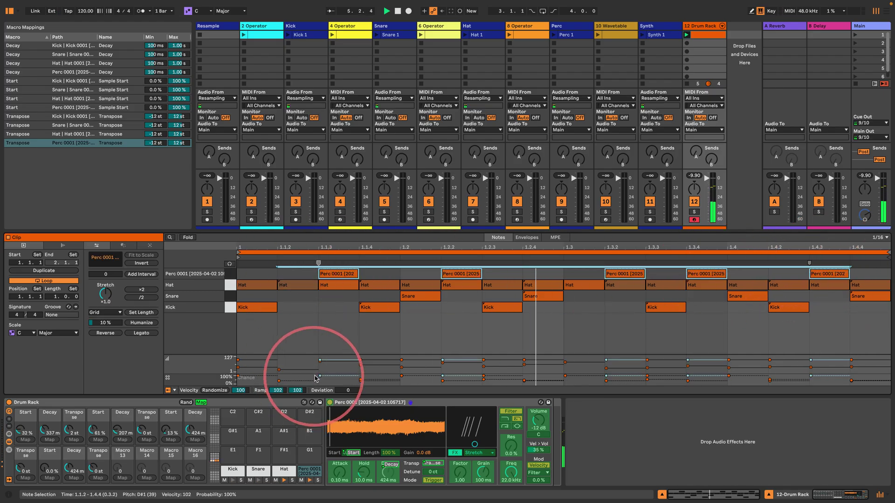
drag(321, 375, 320, 381)
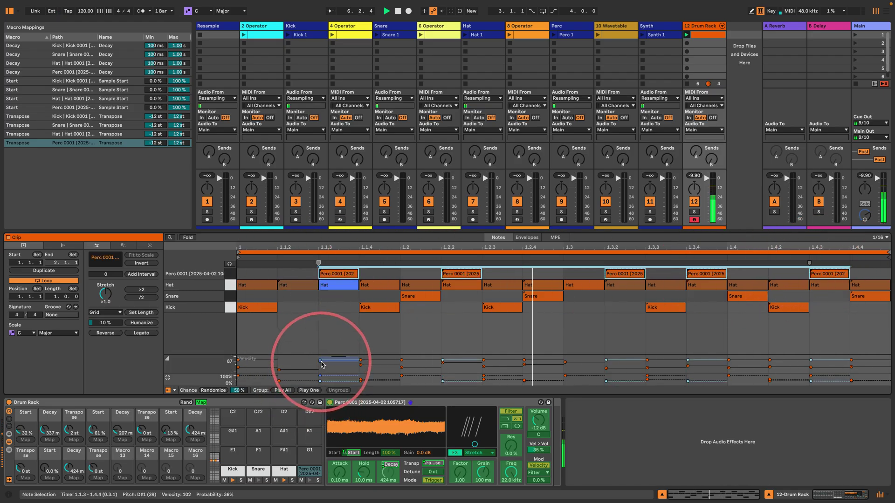
mouse_move(443, 364)
mouse_down()
mouse_move(358, 403)
mouse_move(347, 378)
mouse_up()
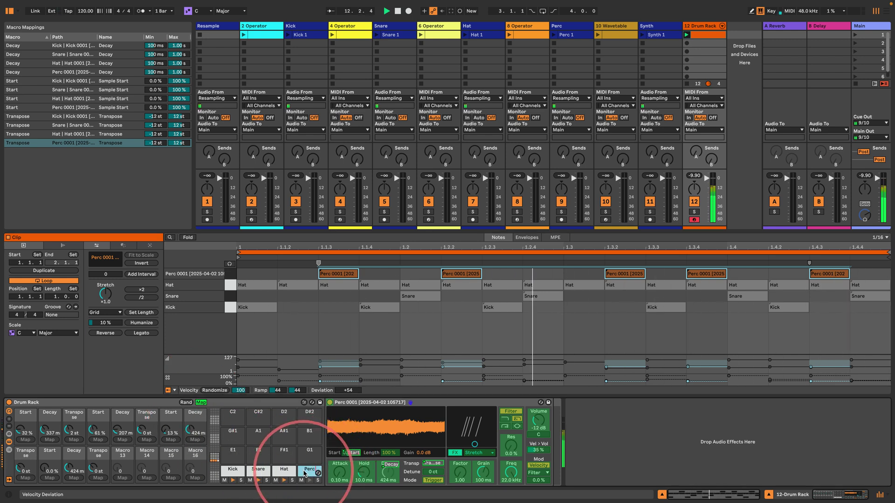
Rename the percussion sampler's pad as Perc, stop playback and leave macro mapping mode.
key(Return)
key(space)
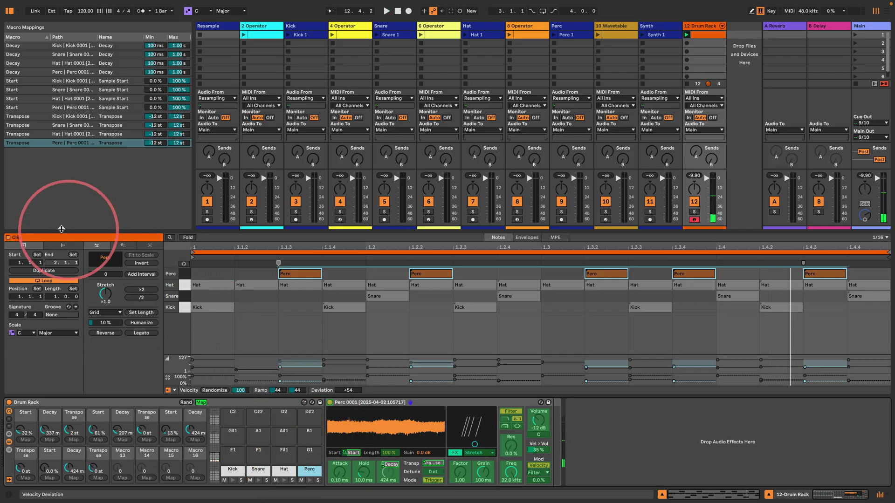
click(201, 402)
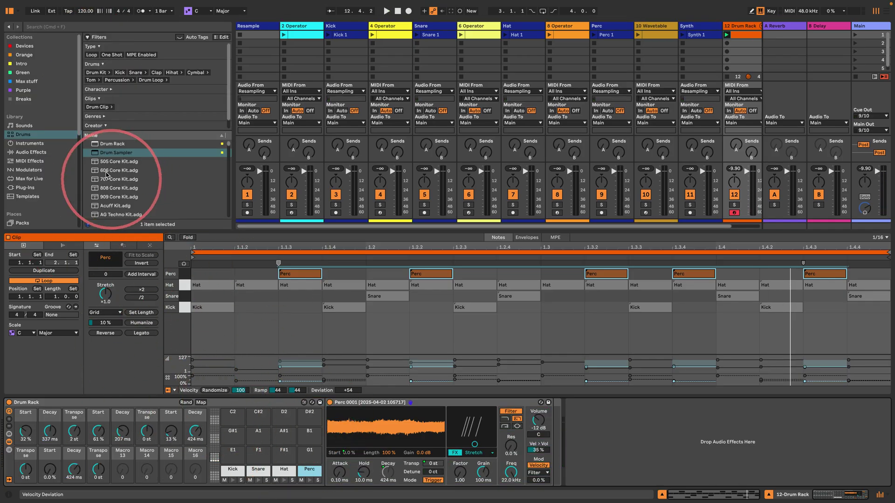
Add a Drum Sampler to the E1 pad, name it Synth and load the Synth 1 clip into it.
drag(111, 153, 230, 454)
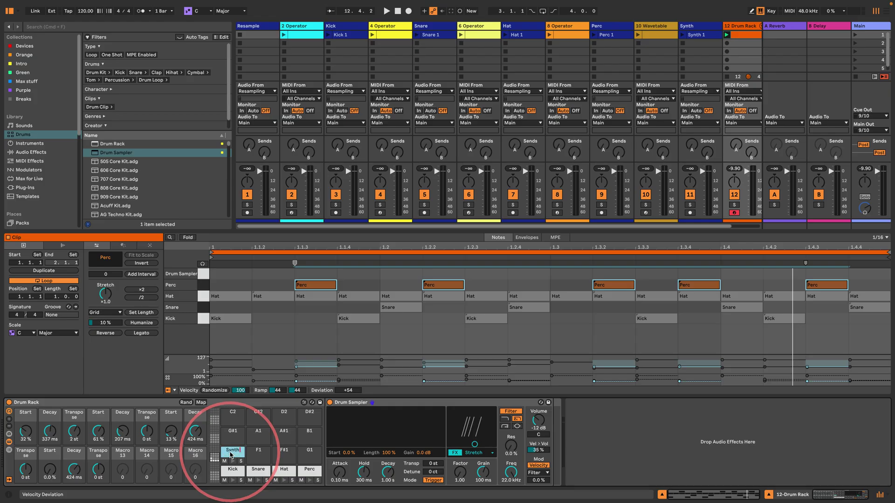
key(Return)
drag(695, 35, 359, 421)
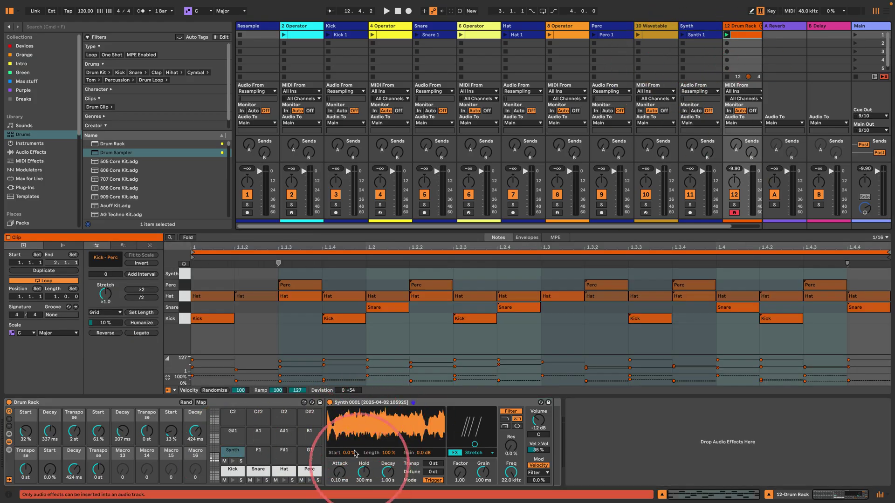
Map the Synth sampler's Start, Decay and Transpose to Macros 13, 14 and 15, and set its Hold to 200 ms.
right_click(349, 431)
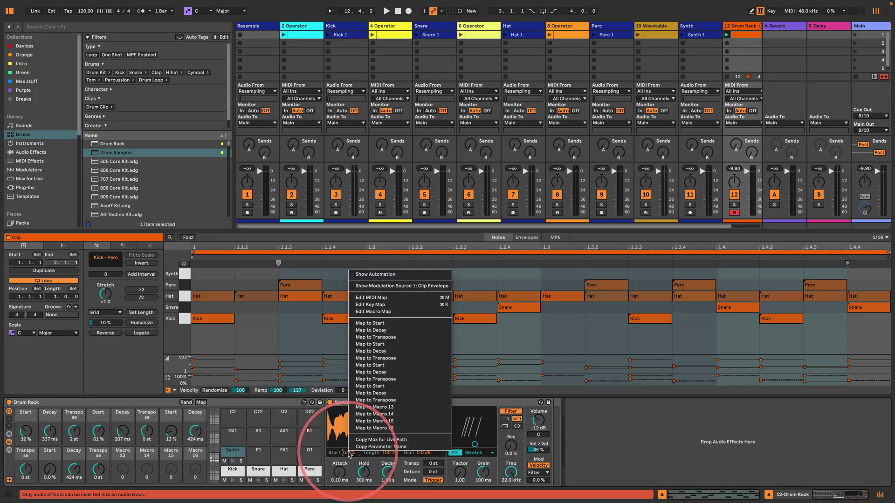
click(375, 407)
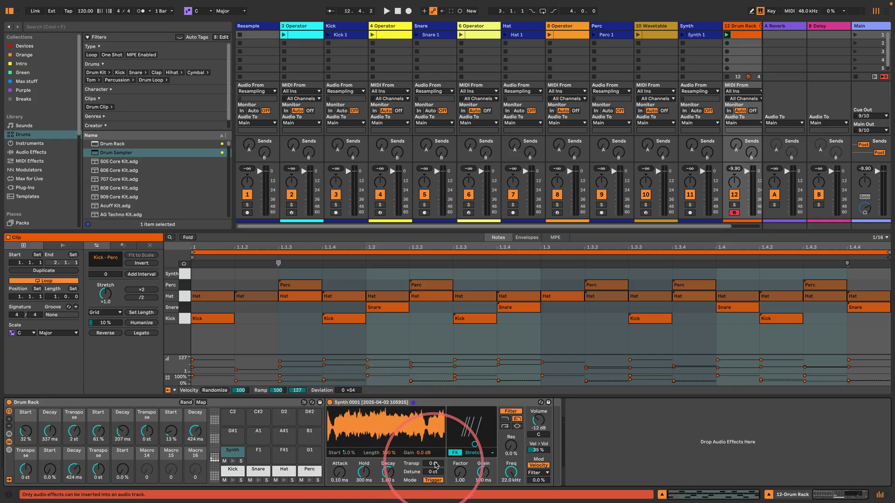
right_click(387, 473)
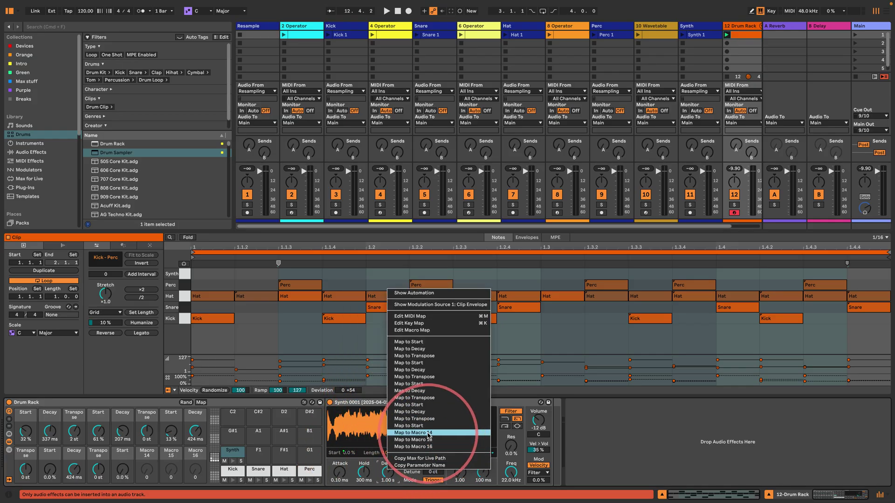
click(443, 425)
right_click(428, 465)
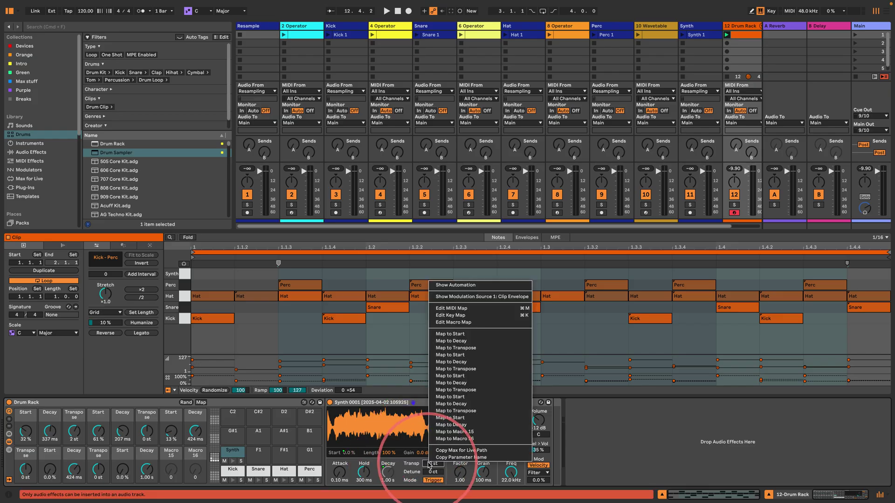
click(460, 432)
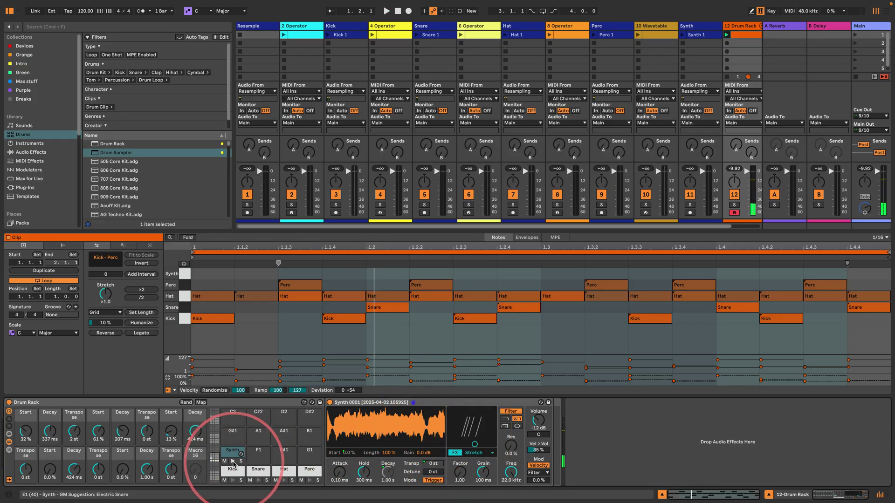
drag(238, 463, 368, 474)
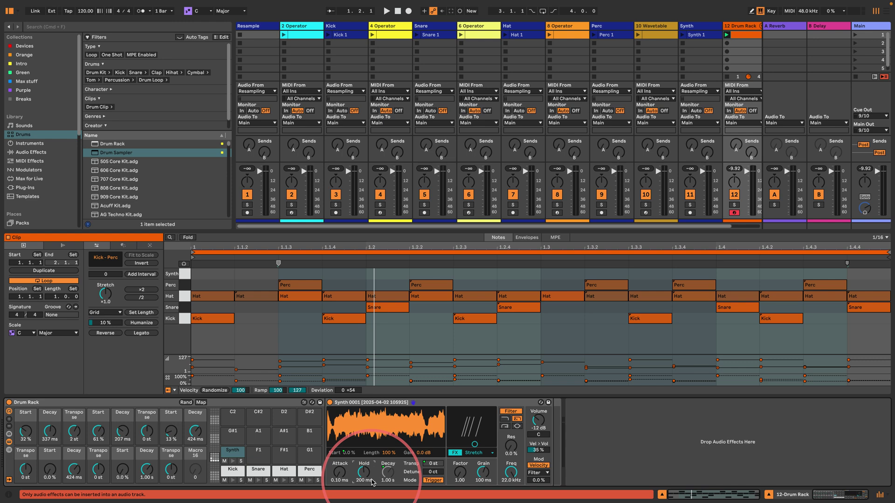
Limit the Synth sampler's Decay macro mapping to a range of 100 ms to 2000 ms.
click(201, 402)
click(153, 81)
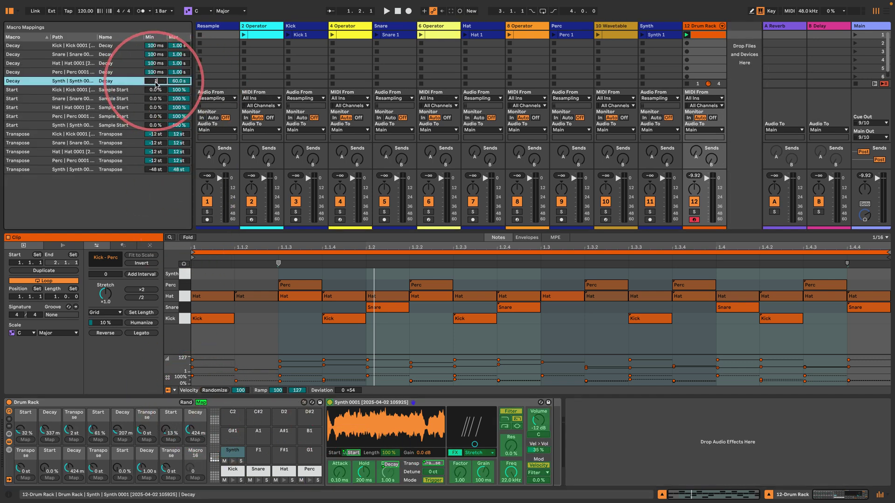
text(100)
key(Return)
click(173, 86)
text(11)
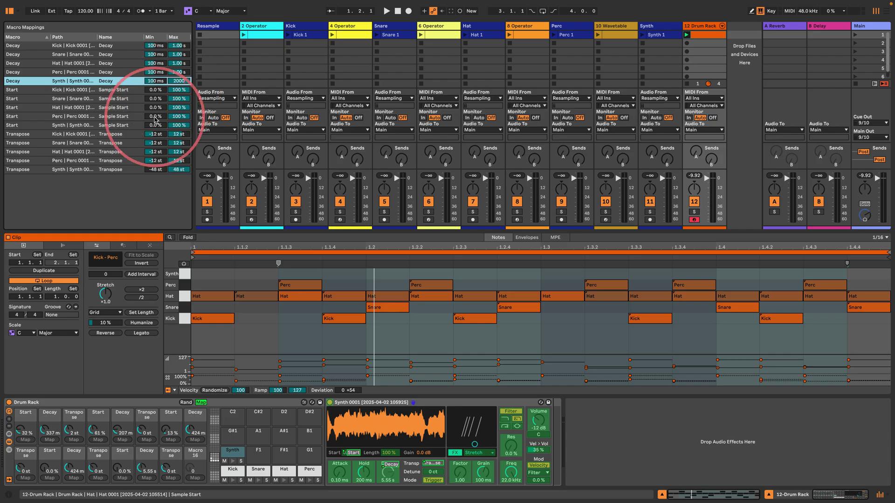
Limit the Synth sampler's Transpose macro mapping to -12 to 12 semitones and leave macro mapping mode.
click(150, 170)
text(-12)
key(Return)
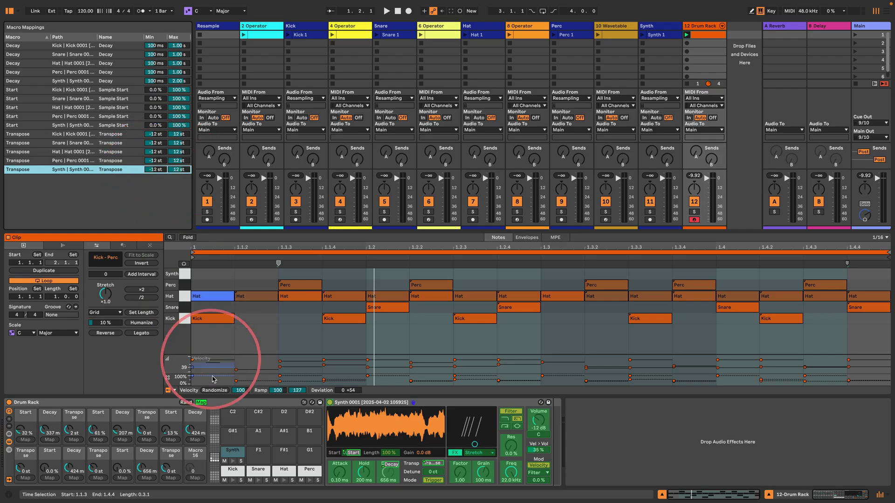
click(201, 402)
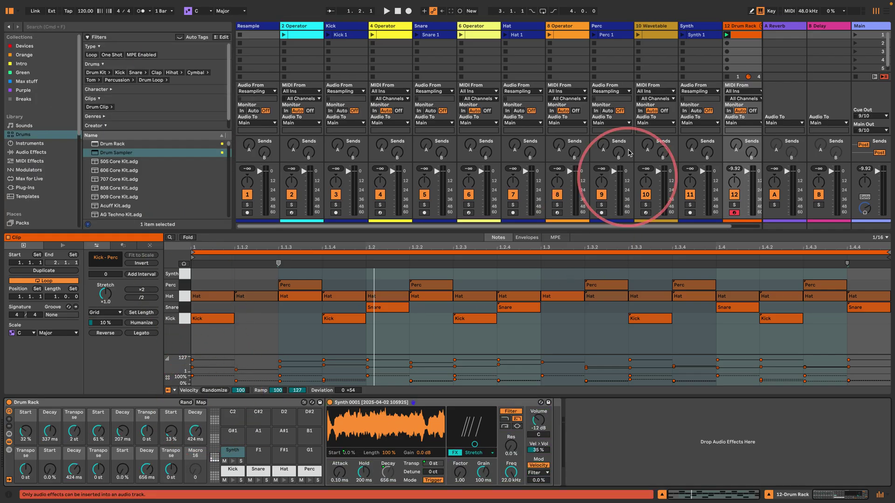
Add Synth notes at 1.1.1, 1.1.4, 1.2.3, 1.3.3 and 1.4.2, matching the Kick hits.
double_click(205, 274)
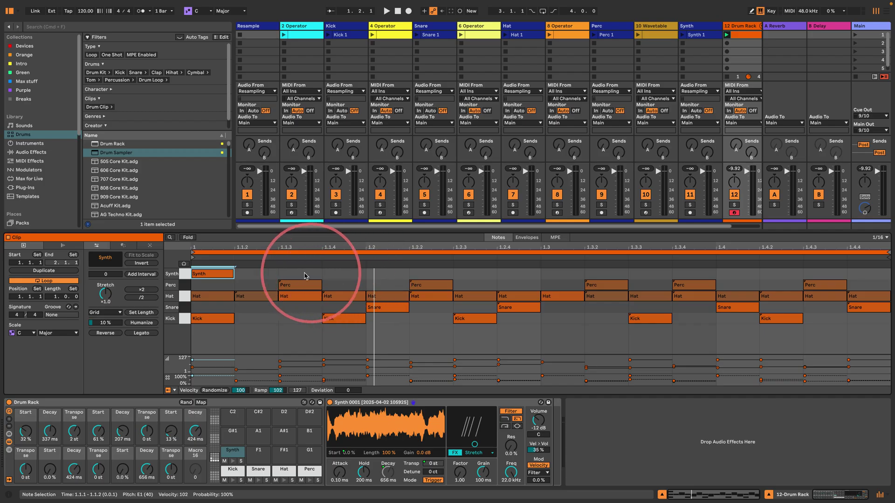
double_click(345, 274)
double_click(474, 274)
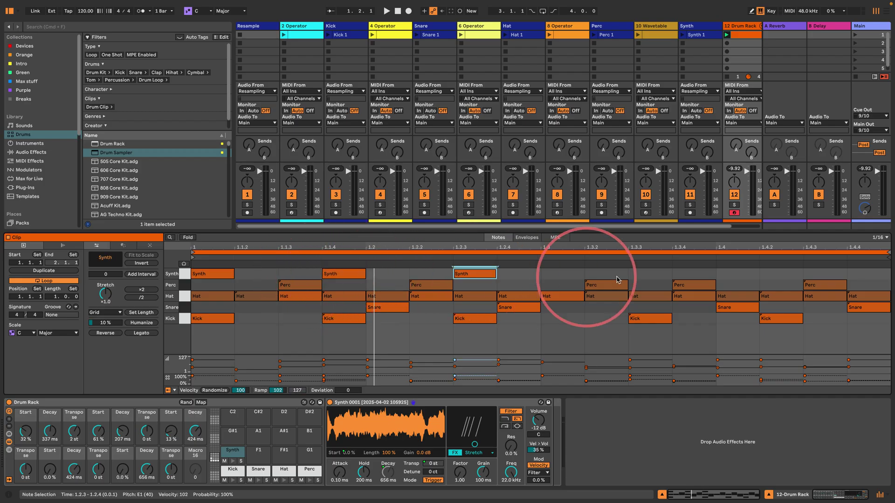
double_click(650, 274)
double_click(780, 274)
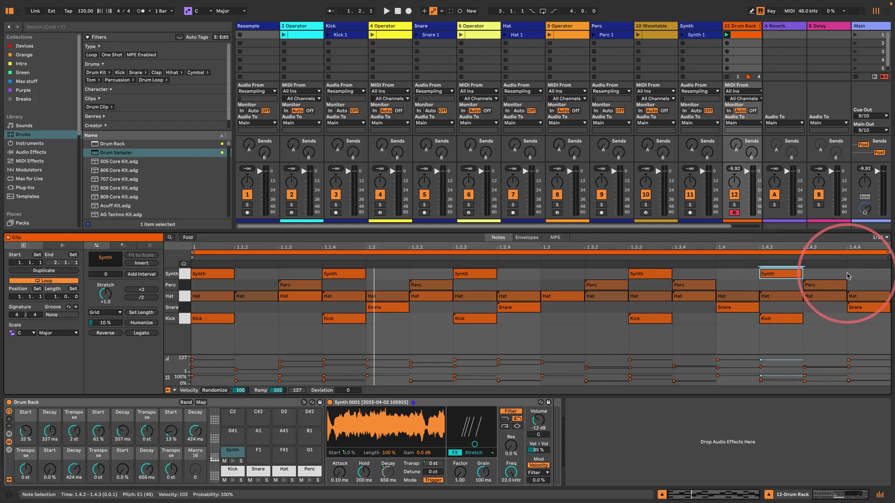
Lower the chance of all the Synth notes in the drum pattern to 45%.
drag(844, 268, 158, 275)
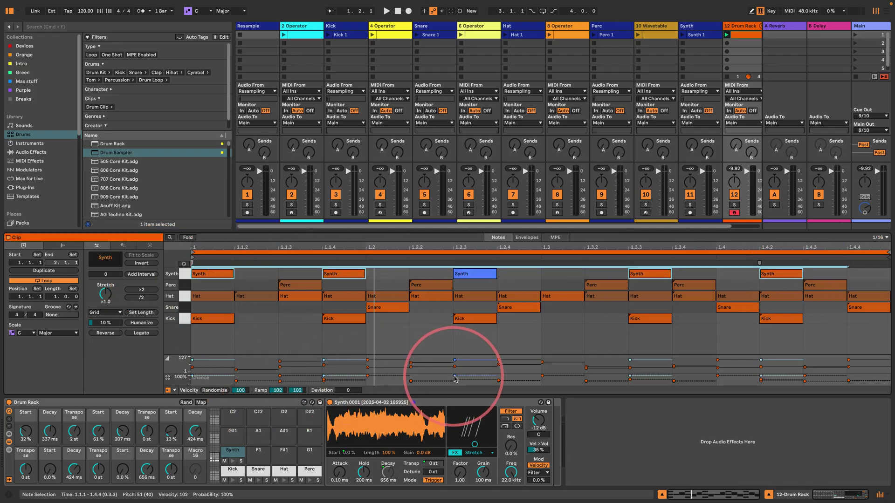
drag(455, 377, 455, 380)
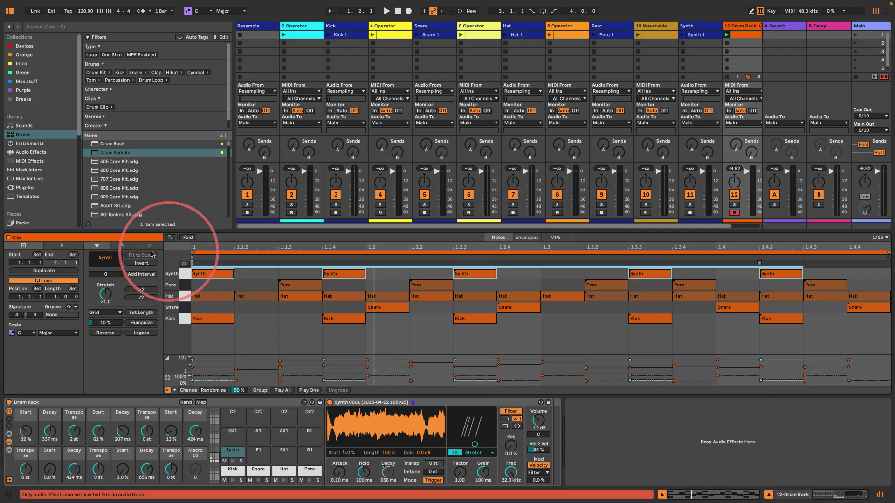
Add a Delay after the Synth sampler with the left delay time at 5 sixteenths and Dry/Wet at 25%, and audition it.
click(42, 152)
scroll(124, 148, down, 5)
scroll(125, 147, up, 5)
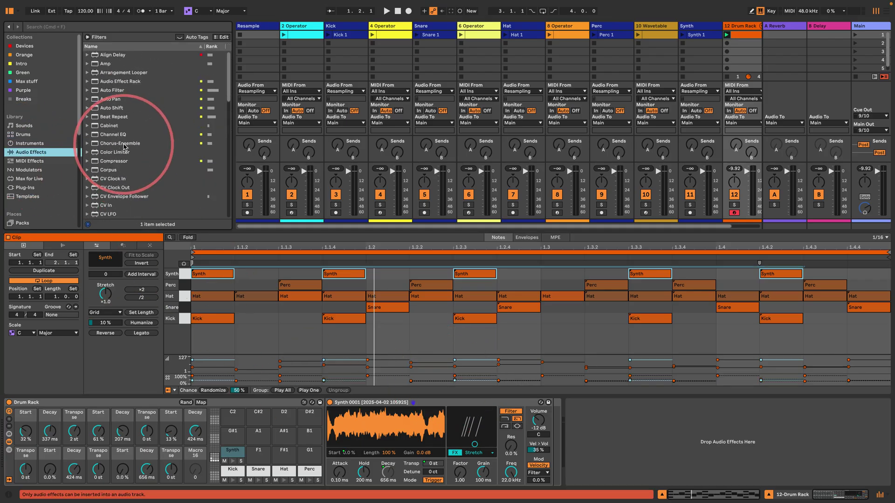
scroll(105, 186, down, 4)
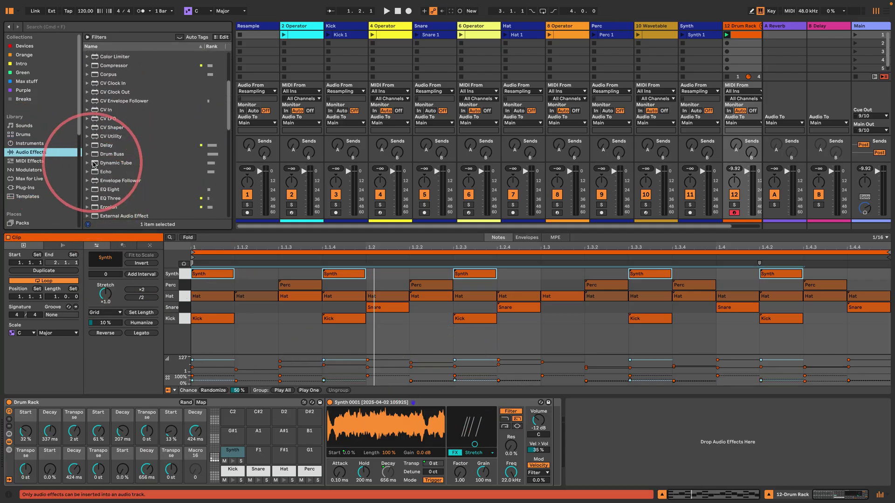
drag(106, 145, 557, 419)
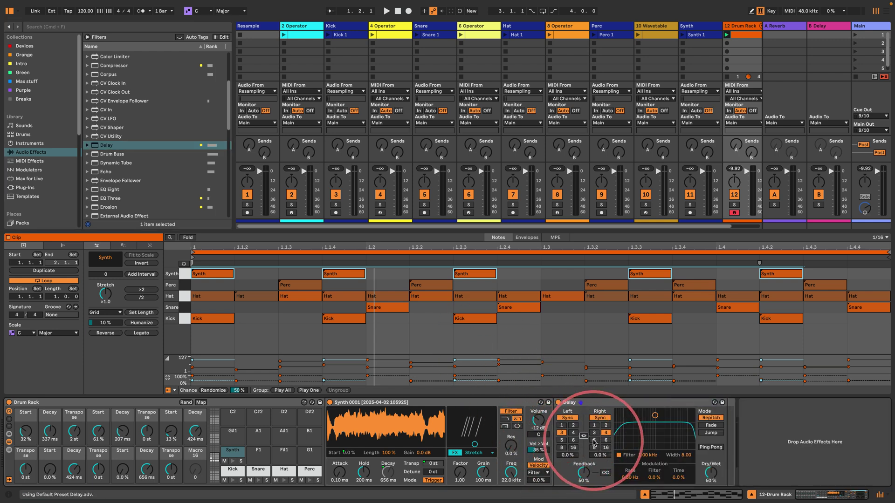
click(561, 441)
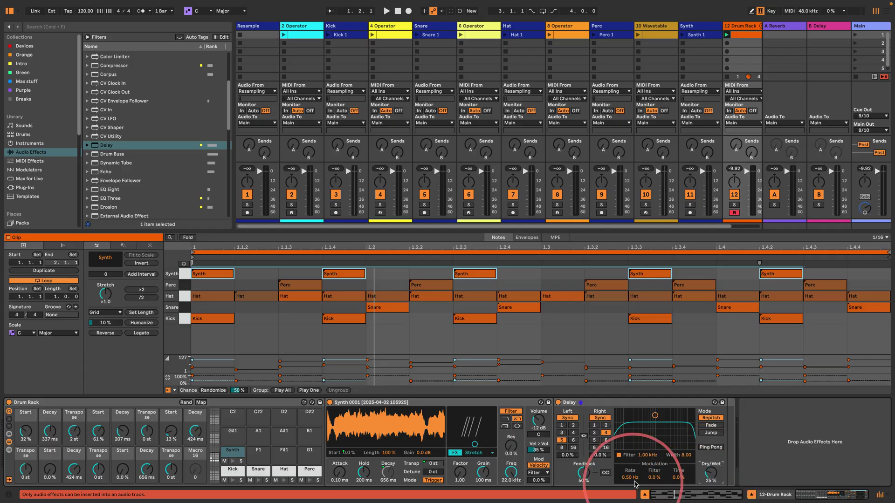
key(space)
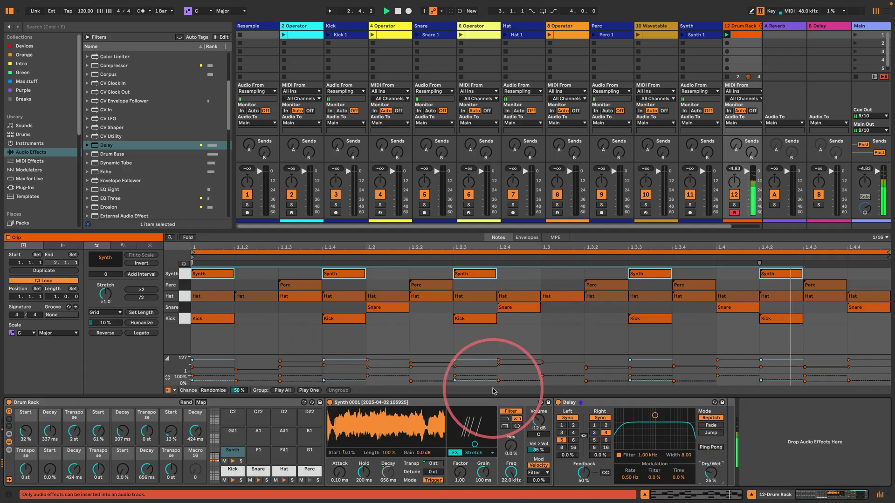
key(space)
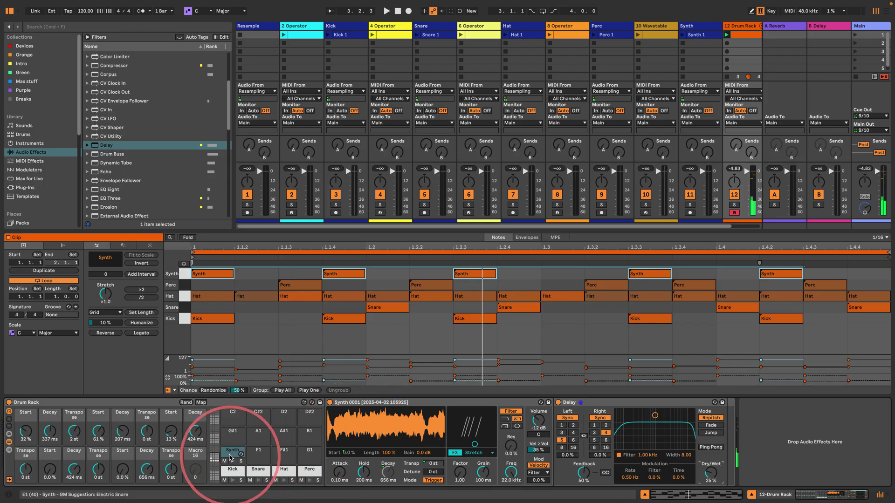
Switch the Synth sampler's effect to Punch, copy the setting to the sibling samplers and check it on the other pads.
click(474, 453)
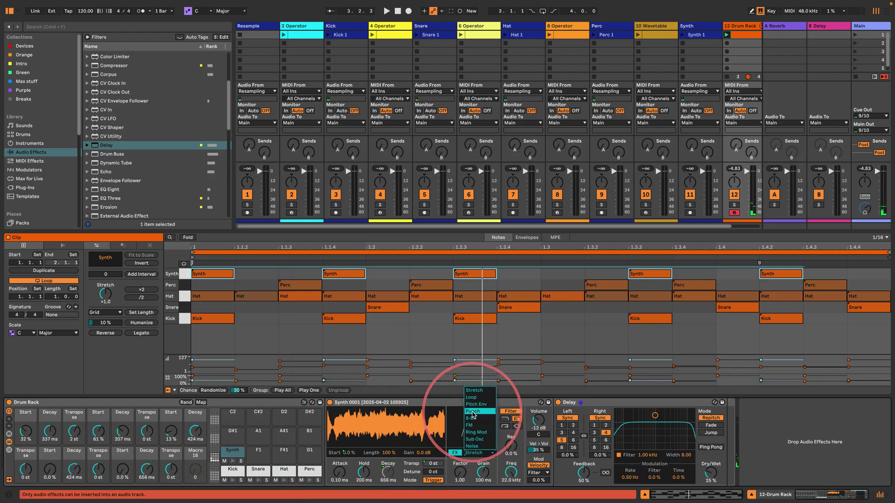
click(473, 412)
right_click(462, 470)
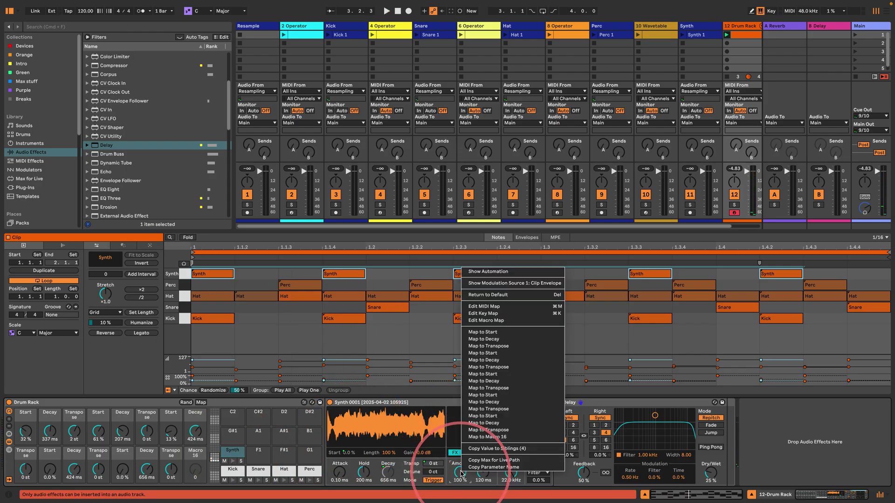
click(473, 447)
right_click(478, 452)
key(Escape)
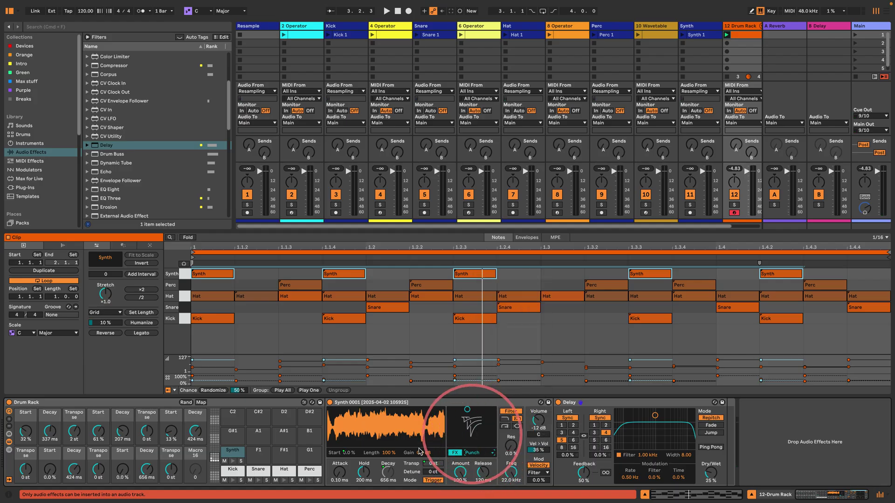
click(292, 473)
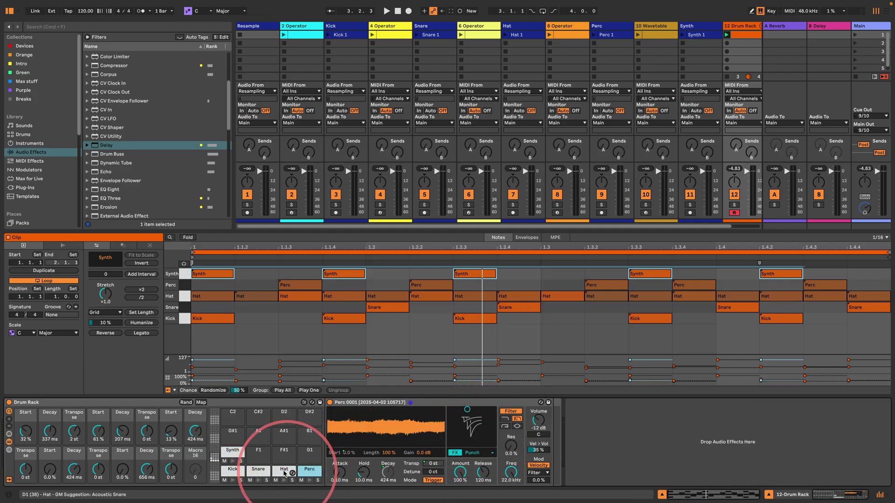
click(250, 474)
click(233, 459)
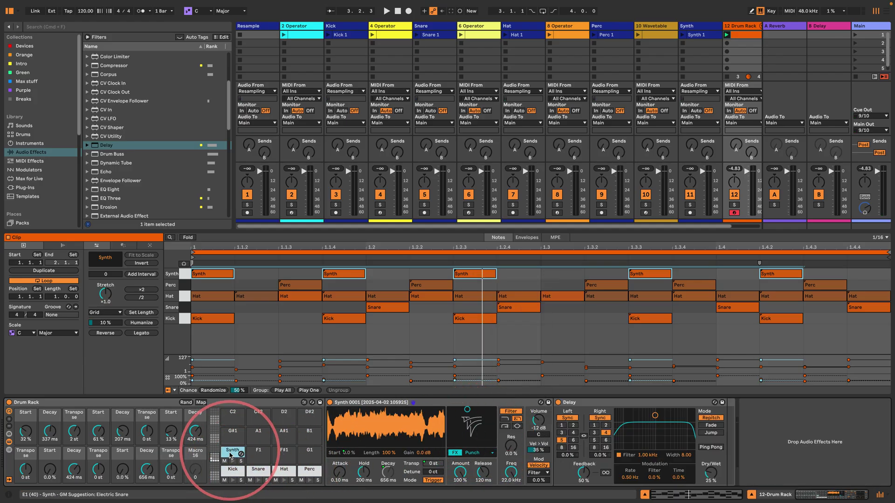
Play the pattern and review the chance and velocity of the Hat note at 1.1.2.
key(space)
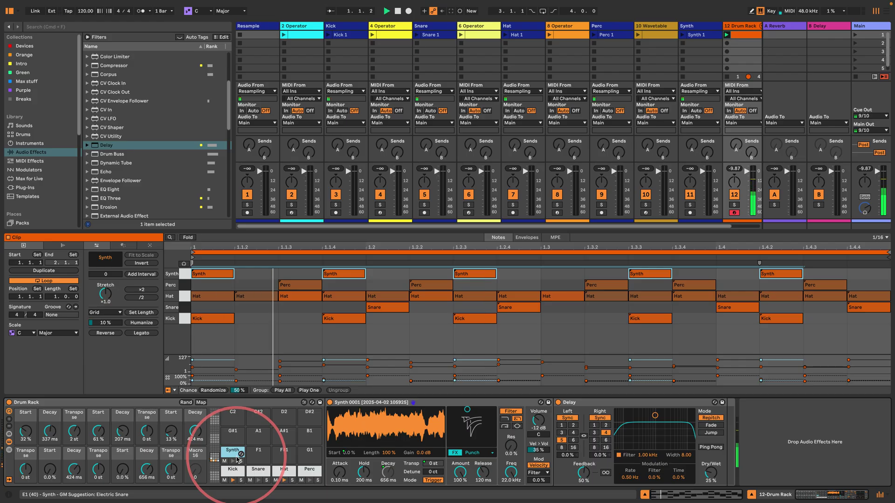
click(236, 381)
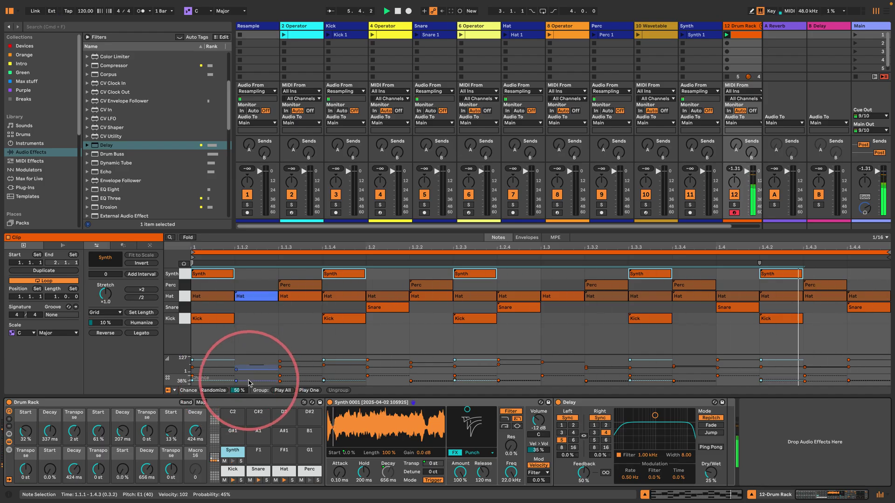
click(247, 368)
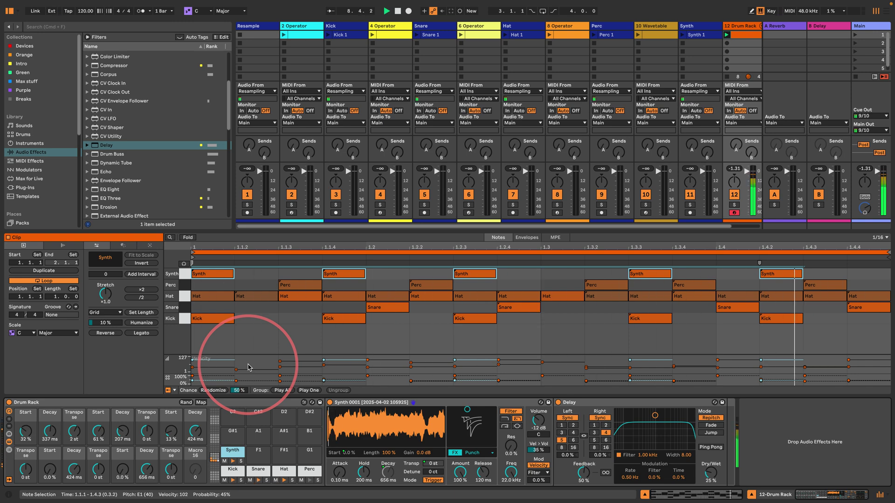
click(243, 370)
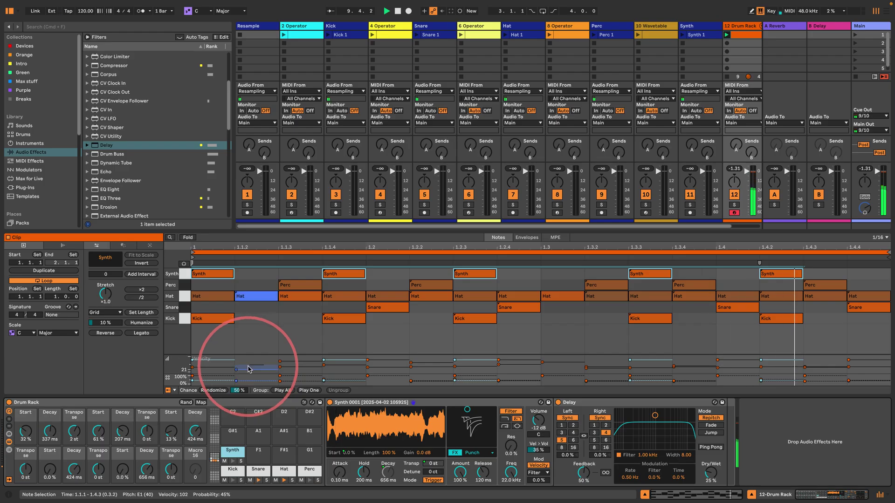
Restart playback and randomize the drum rack's macros.
key(space)
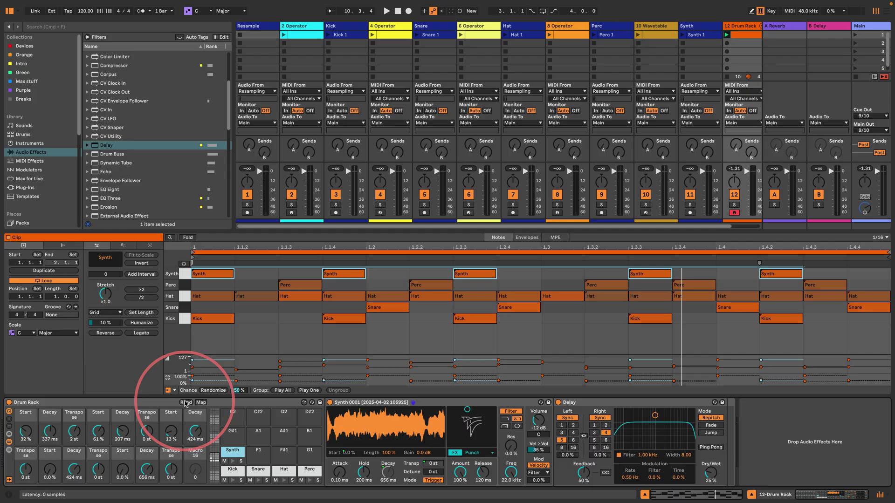
key(space)
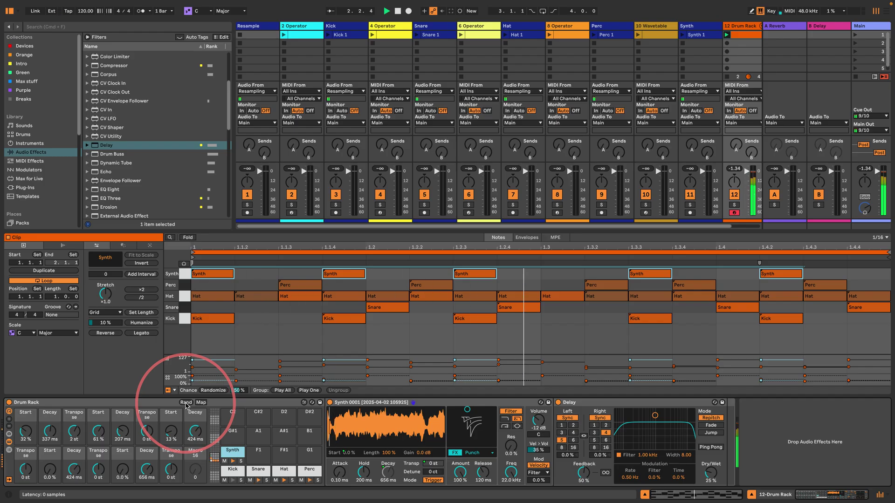
click(186, 403)
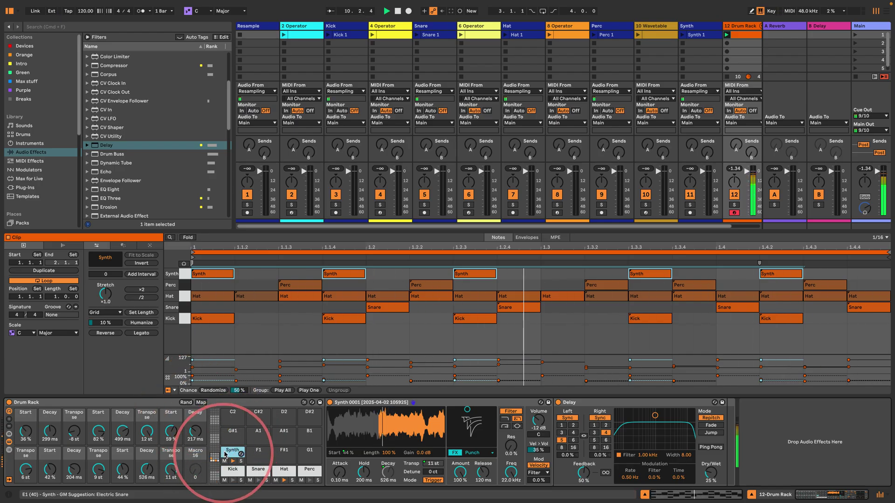
Set the Synth sampler's Hold to 50 ms and randomize the rack's macros again.
drag(230, 451, 364, 472)
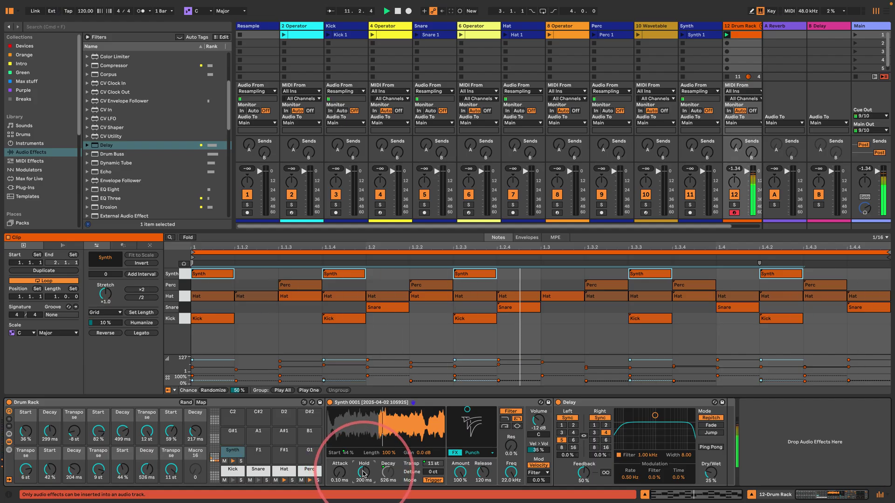
click(363, 473)
text(100)
key(Return)
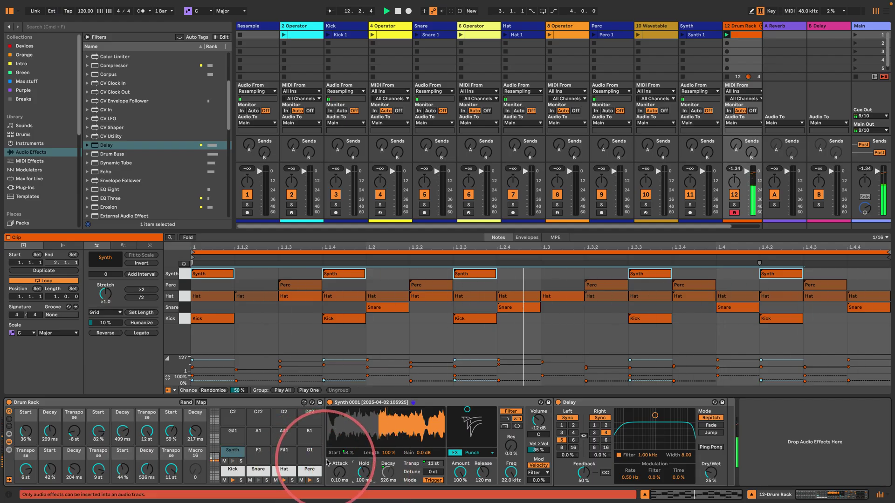
click(364, 480)
text(50)
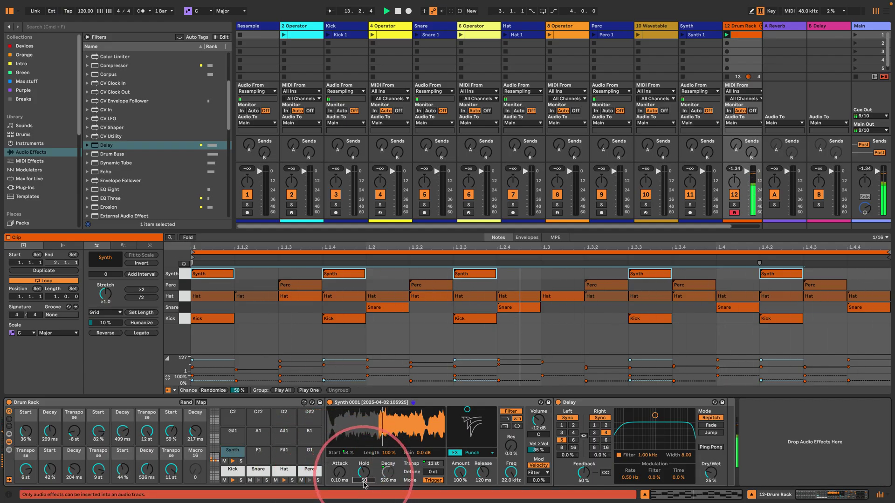
key(Return)
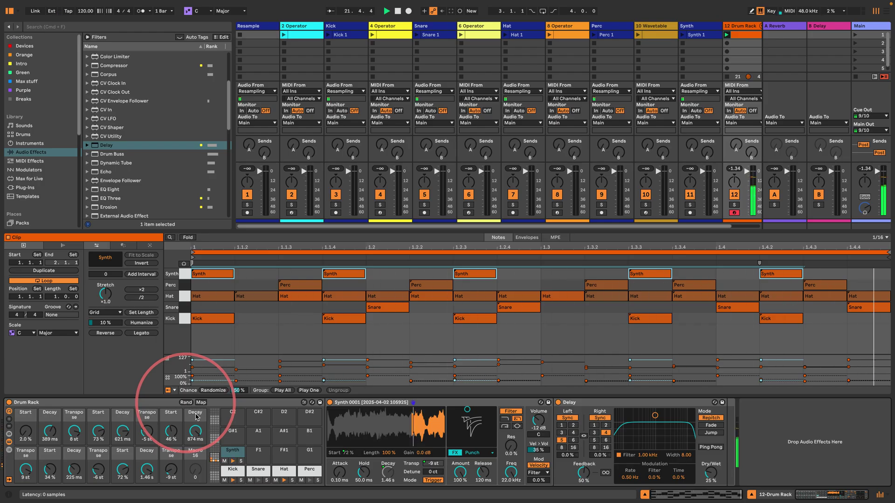
Stop playback and map the Kick sampler's filter frequency to Macro 16.
click(227, 473)
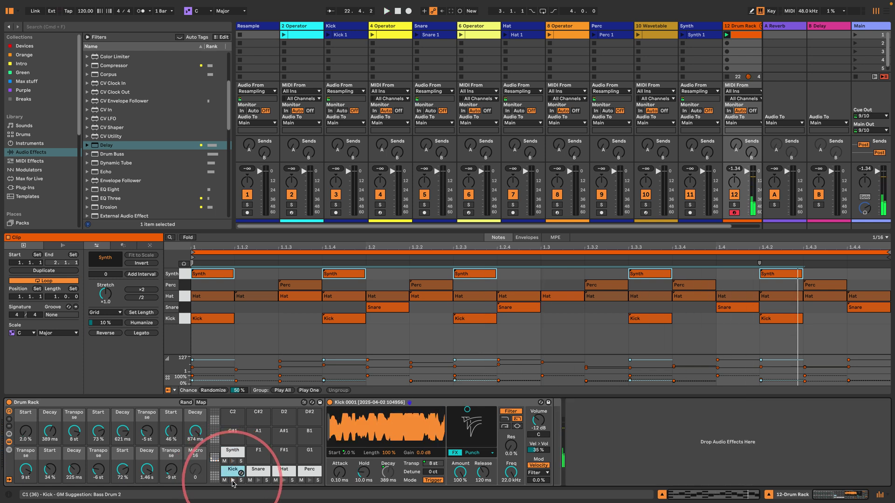
drag(231, 470, 195, 456)
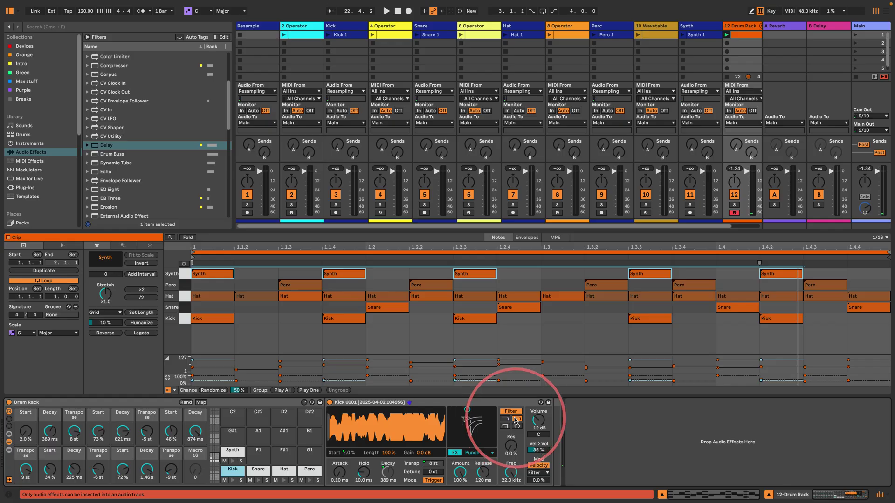
right_click(510, 446)
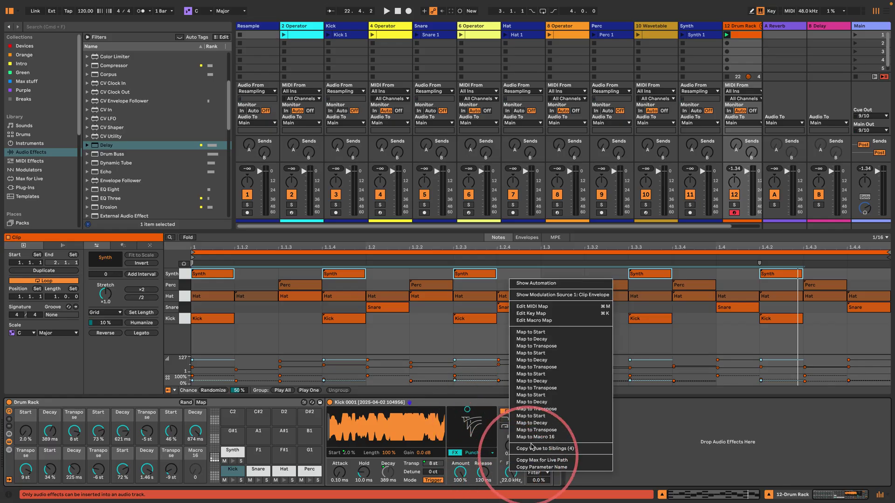
click(531, 437)
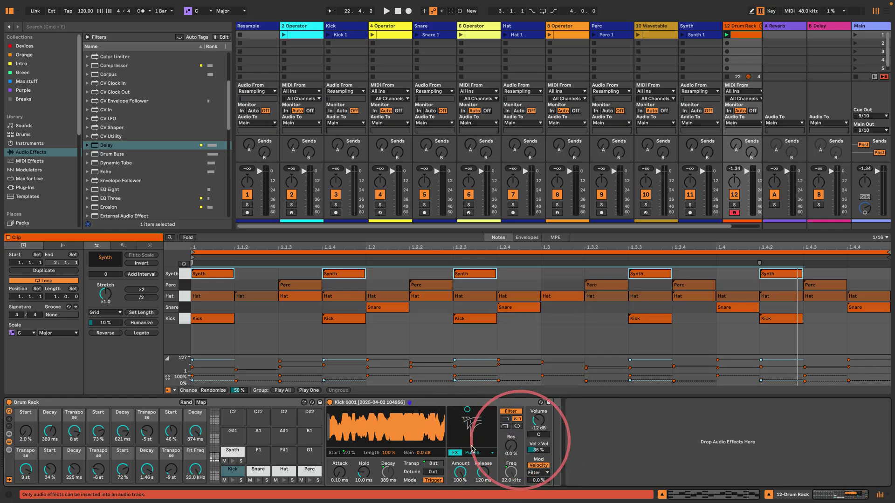
Sweep the Flt Freq macro down during playback and randomize all the rack's macros.
key(space)
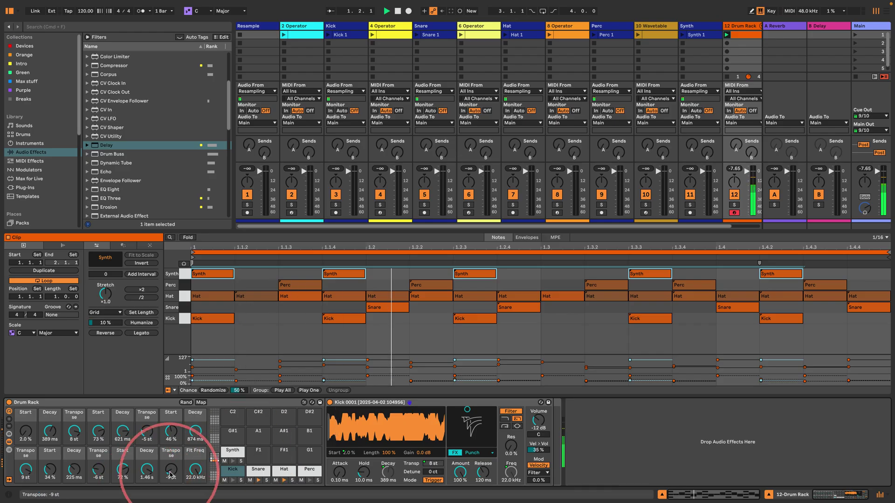
drag(195, 472, 195, 501)
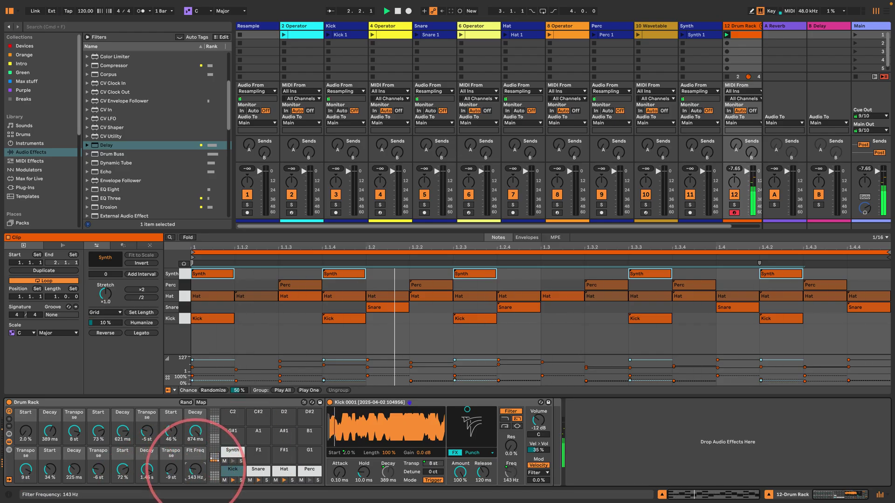
click(248, 470)
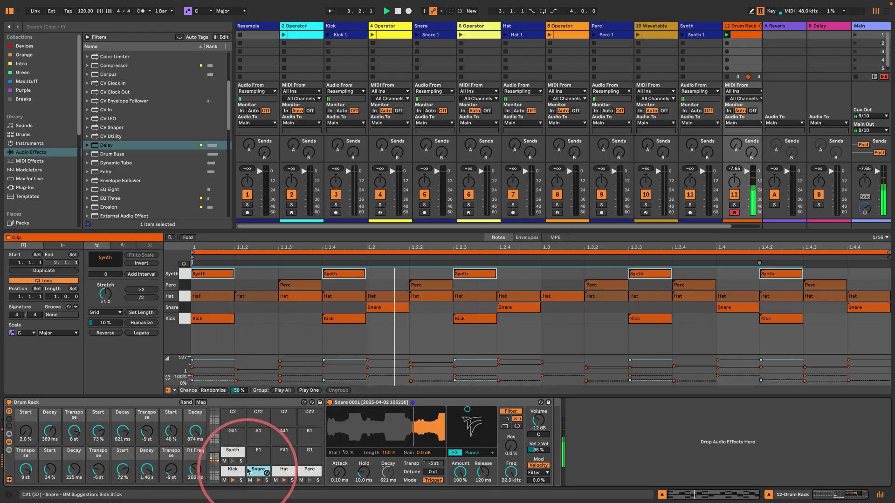
click(186, 402)
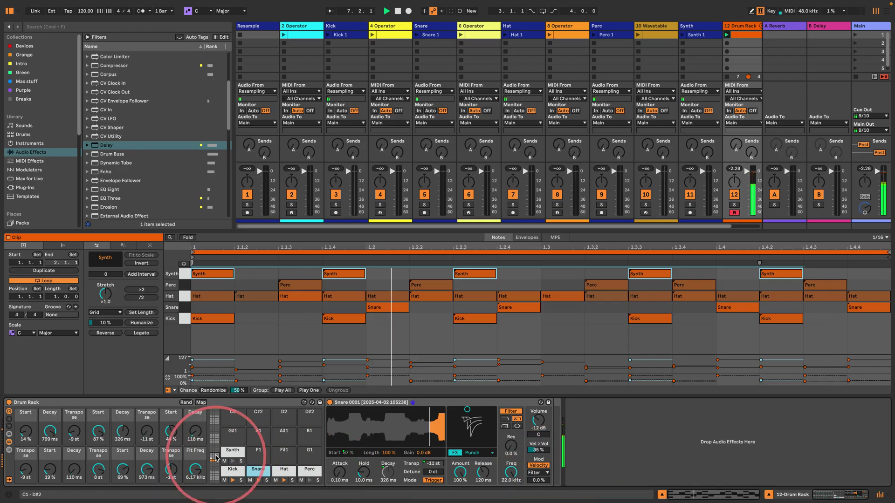
Set the Synth sampler's Hold to 10 ms and reduce the height of the clip editor.
click(232, 450)
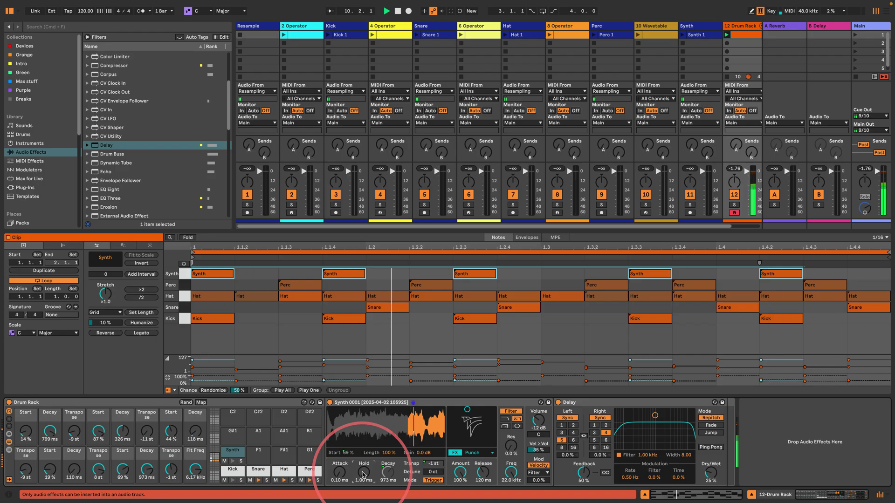
drag(363, 475, 280, 430)
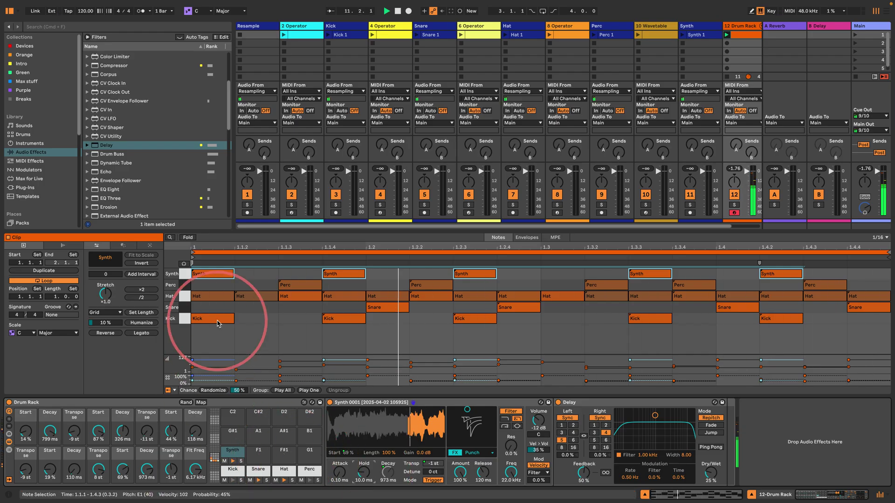
drag(173, 232, 173, 262)
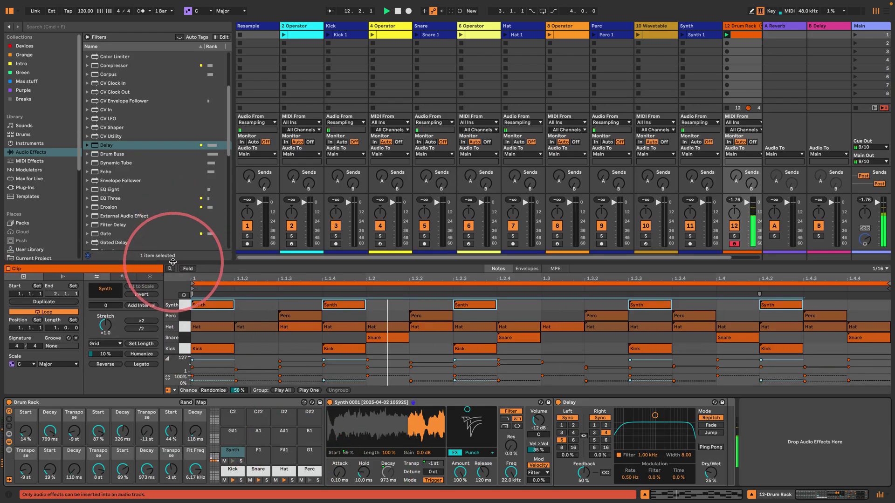
Randomize the drum rack's macros, select its clip and reduce the clip editor's height.
click(184, 402)
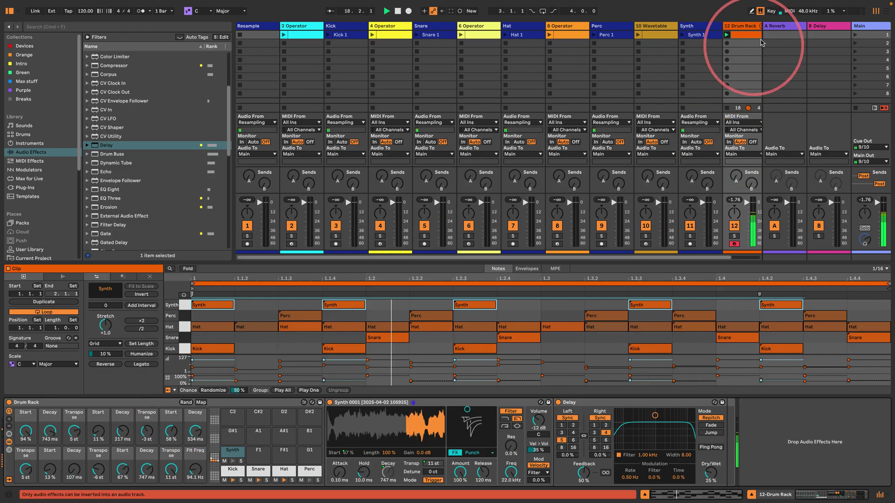
click(745, 34)
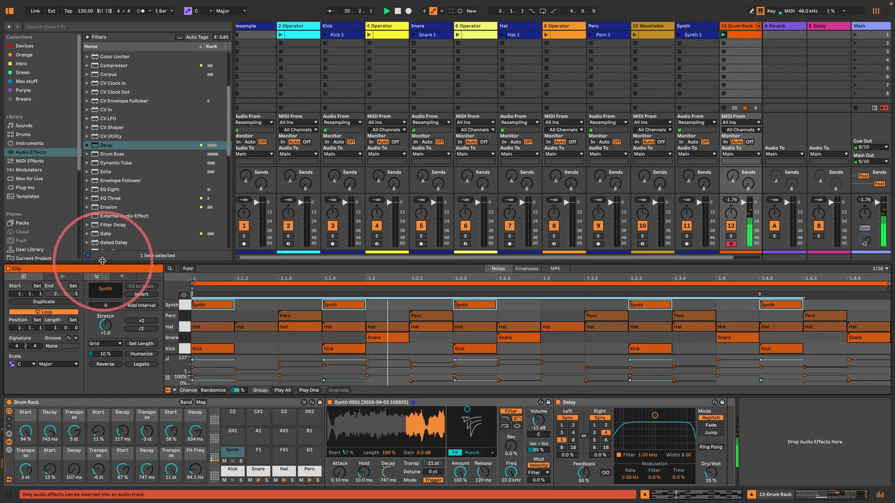
drag(102, 260, 102, 285)
Enable the Grooves category in the browser's library.
scroll(35, 190, down, 3)
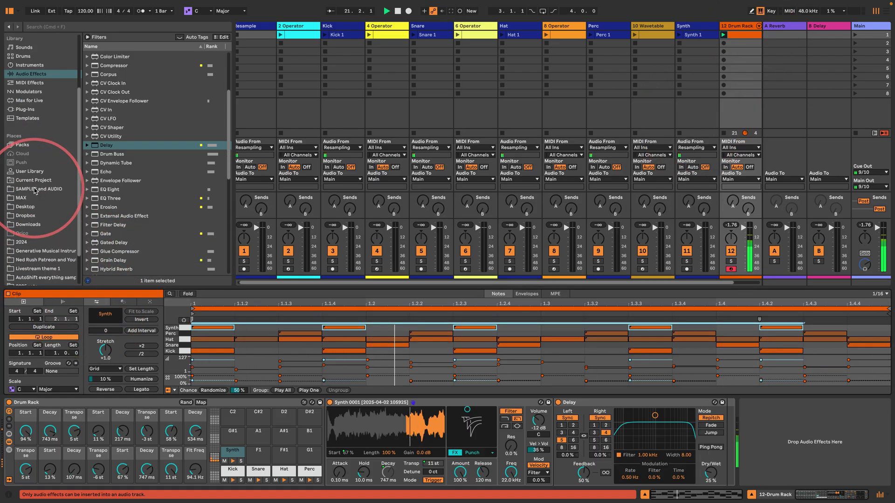
scroll(34, 192, up, 4)
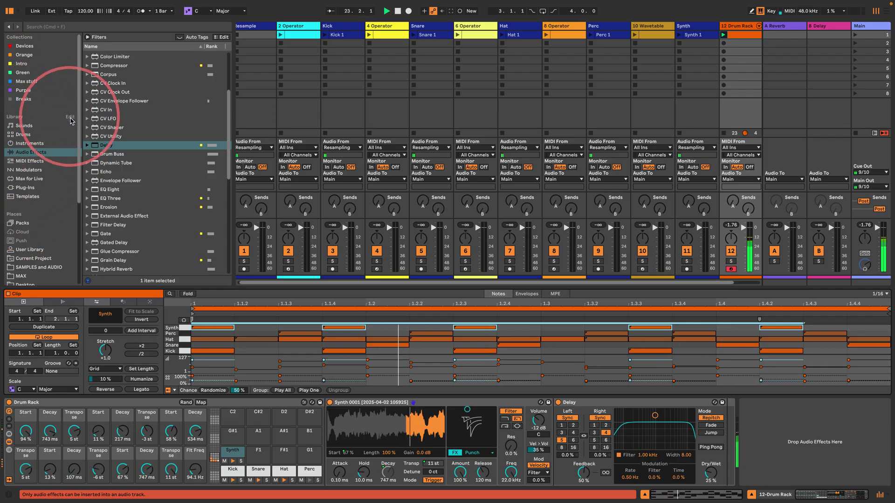
click(70, 117)
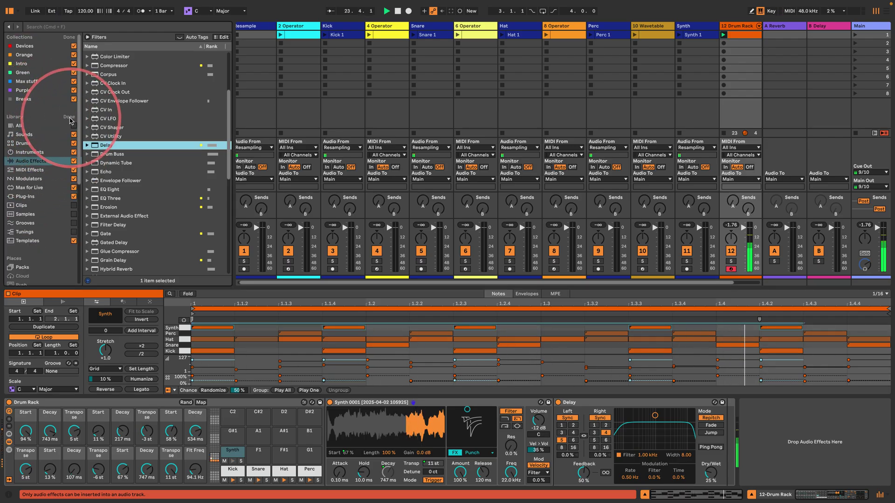
click(73, 223)
click(68, 117)
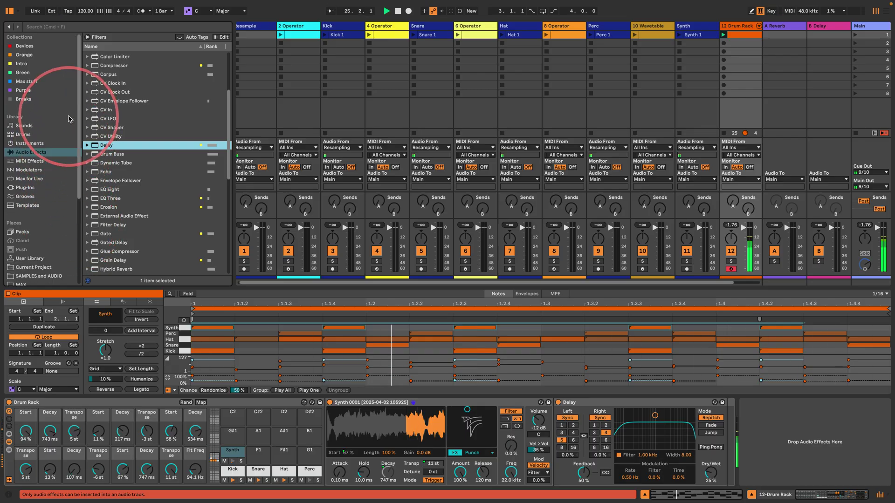
Load the Swing 16ths 66 groove from the library into the groove pool.
click(17, 196)
scroll(147, 156, down, 10)
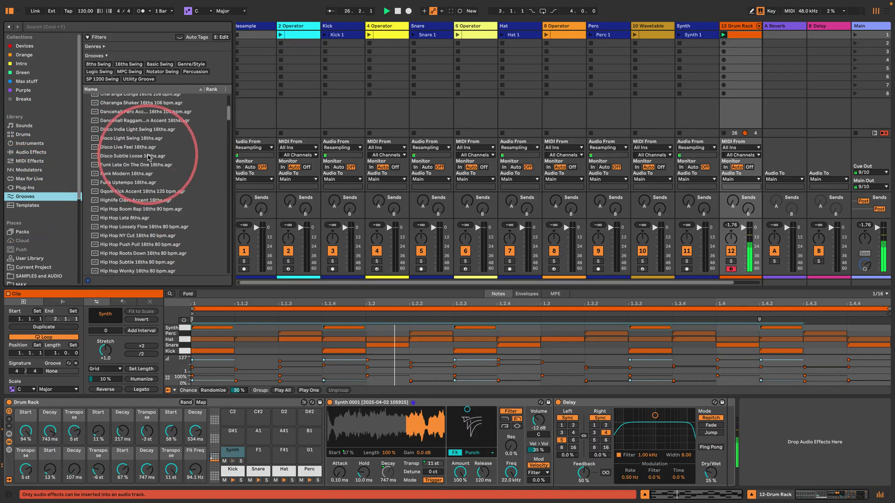
scroll(147, 156, down, 5)
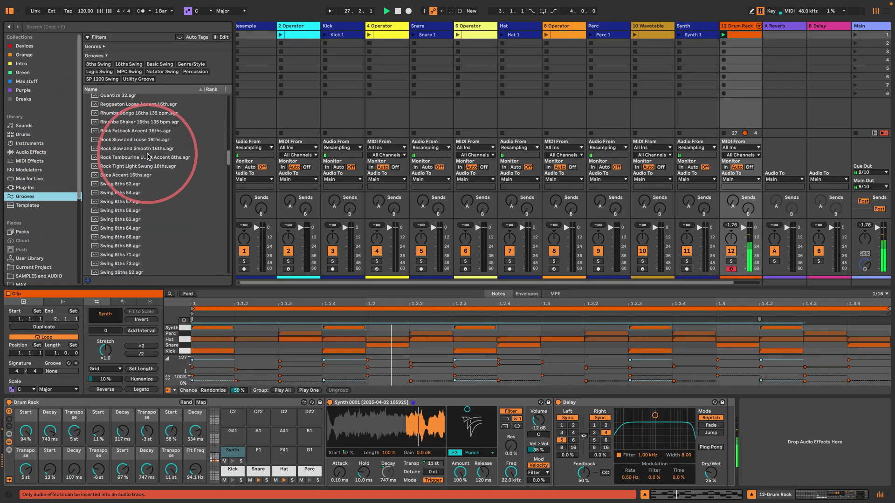
scroll(147, 156, down, 3)
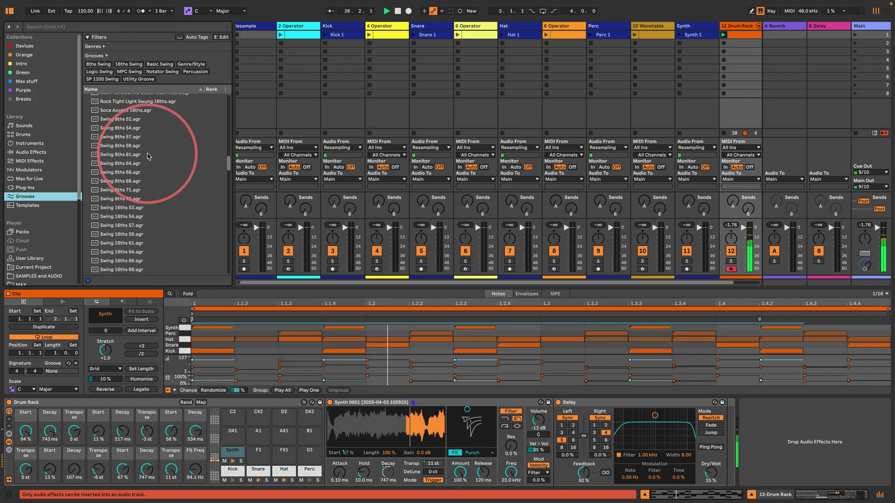
click(119, 259)
double_click(119, 259)
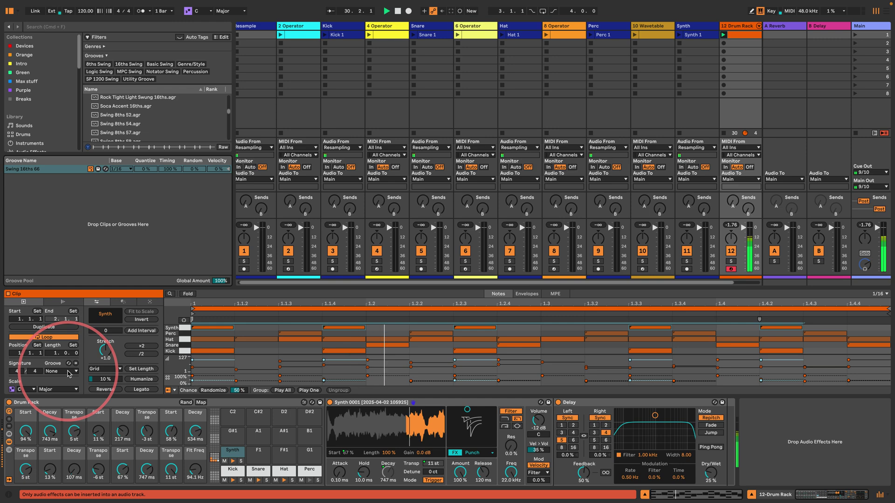
Select all notes in the drum clip and assign the Swing 16ths 66 groove to the clip.
click(174, 341)
key(super+a)
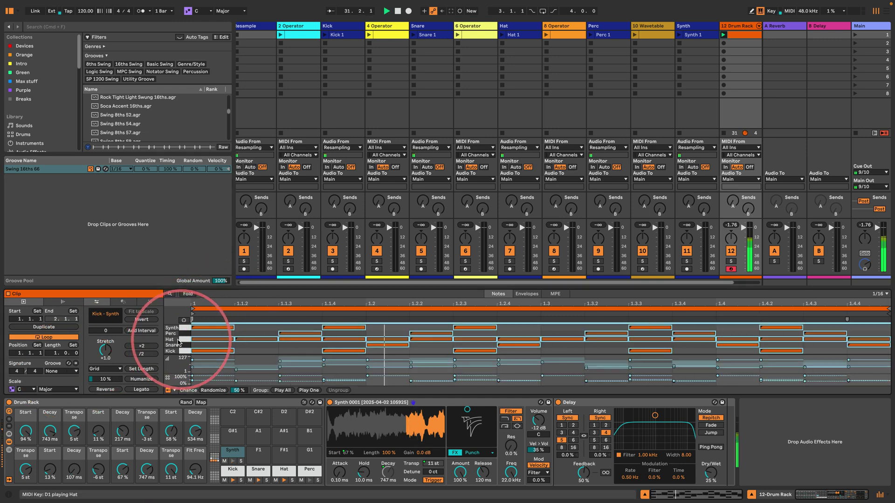
click(67, 372)
click(61, 385)
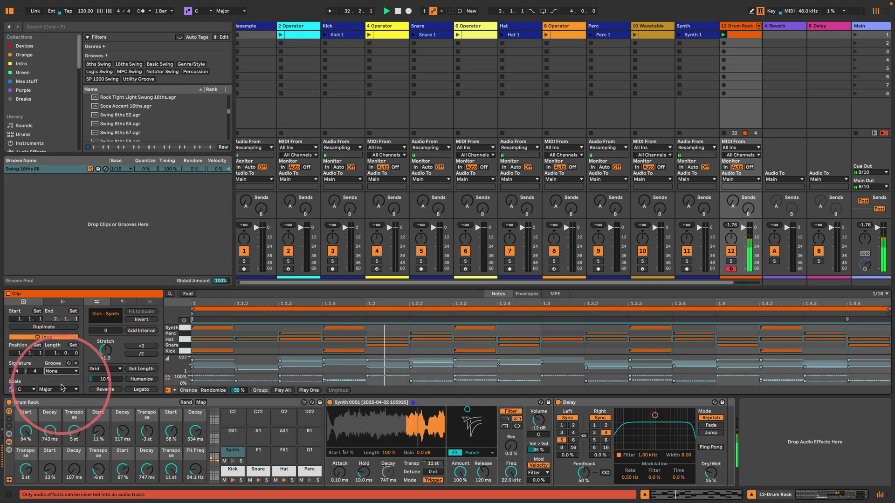
Set the groove pool's Global Amount to 55% and commit the groove to the drum clip's notes.
click(220, 281)
drag(220, 282, 214, 286)
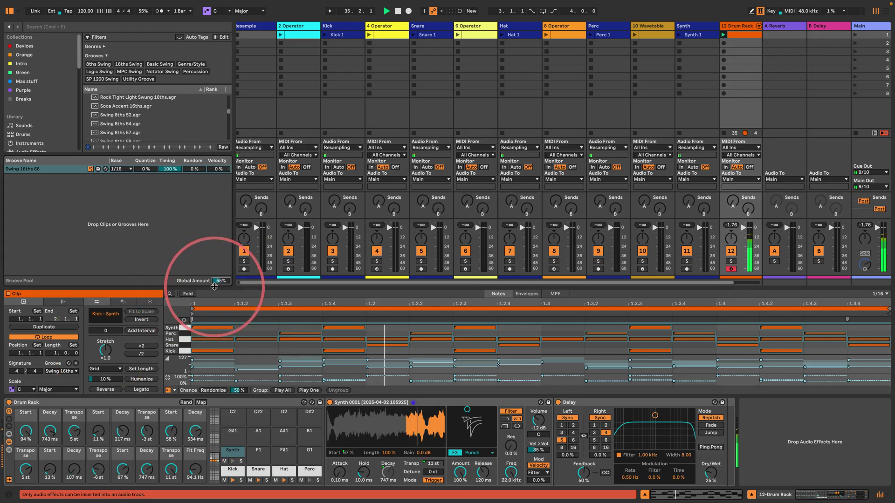
click(76, 363)
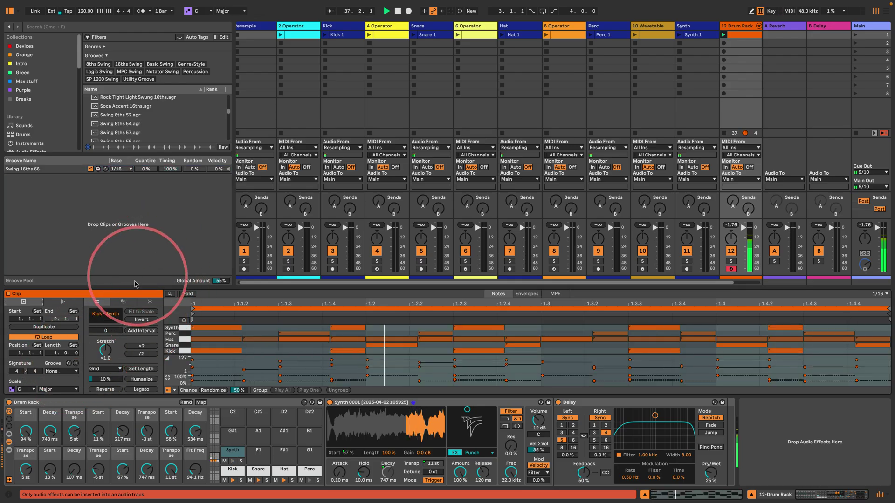
Reduce the groove pool's height and narrow all tracks from Resample to Synth to minimum width.
drag(179, 153, 171, 217)
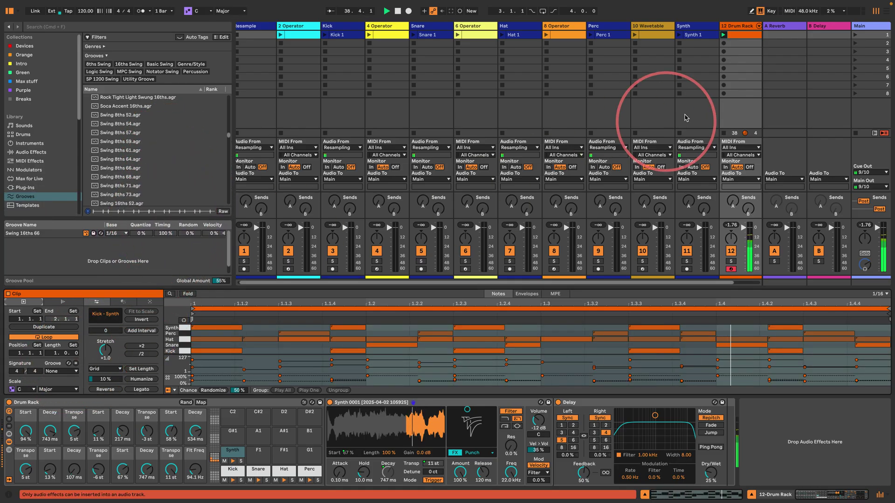
click(693, 35)
shift+click(255, 26)
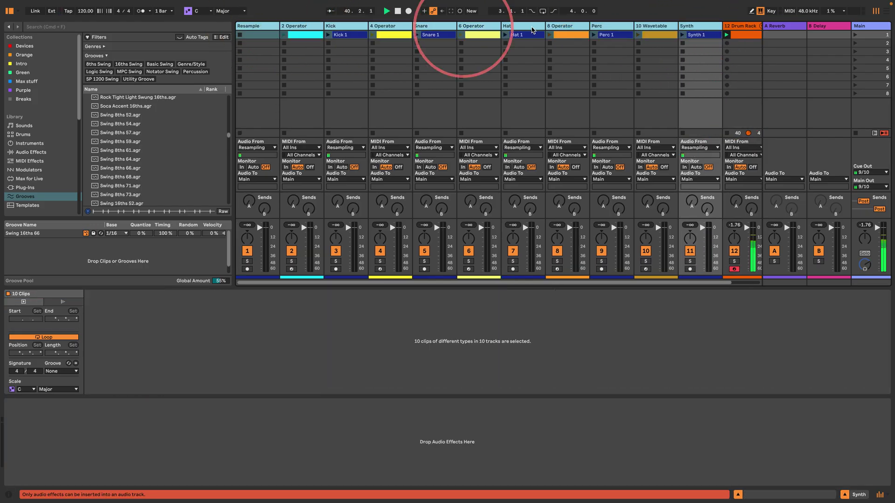
drag(721, 25, 580, 30)
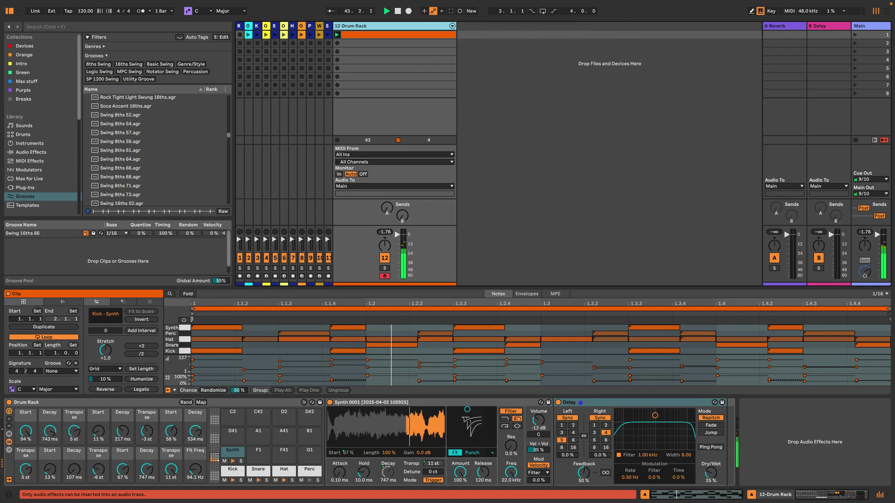
Add the Multiband Dynamics OTT preset after the Delay on the drum track and group it into an Audio Effect Rack.
click(24, 144)
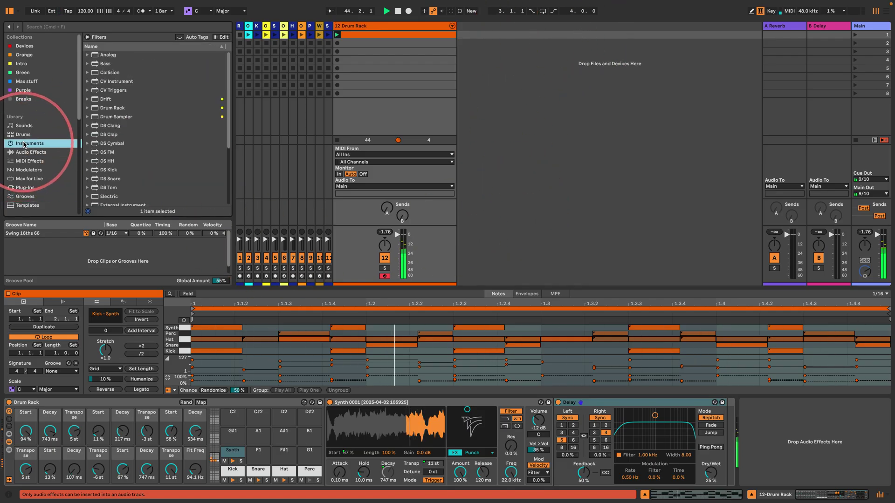
click(31, 152)
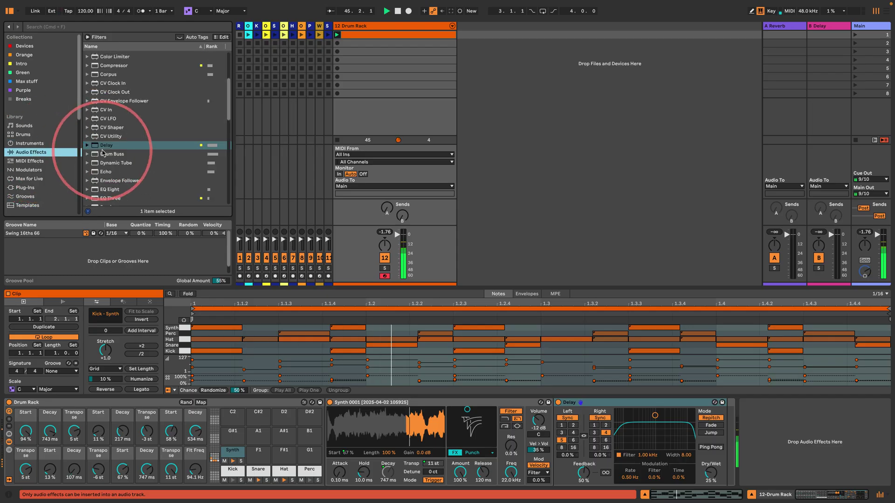
scroll(103, 153, down, 8)
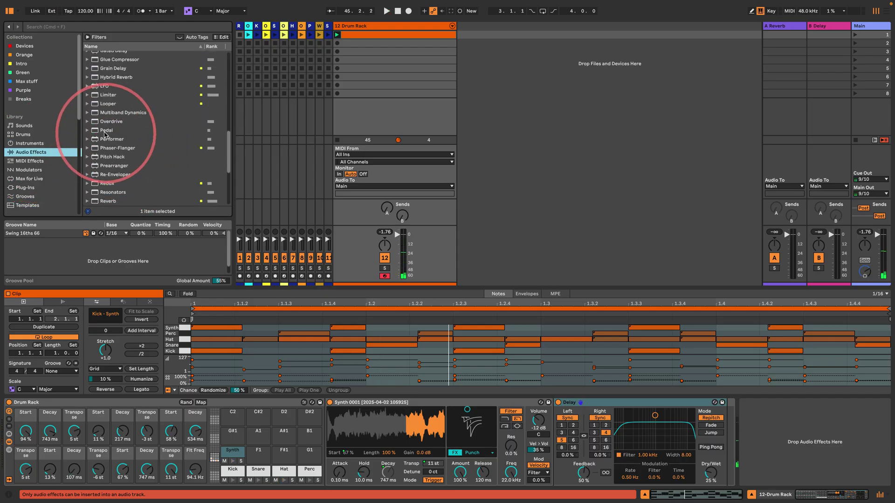
click(88, 112)
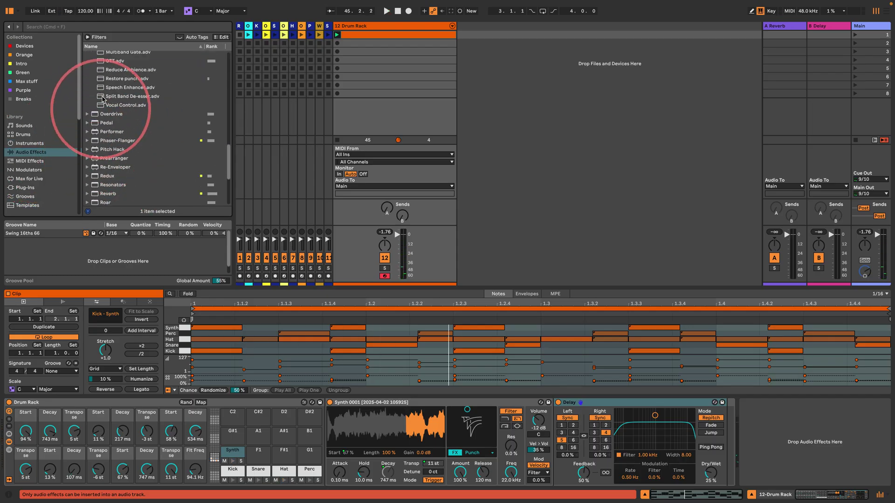
drag(114, 61, 774, 422)
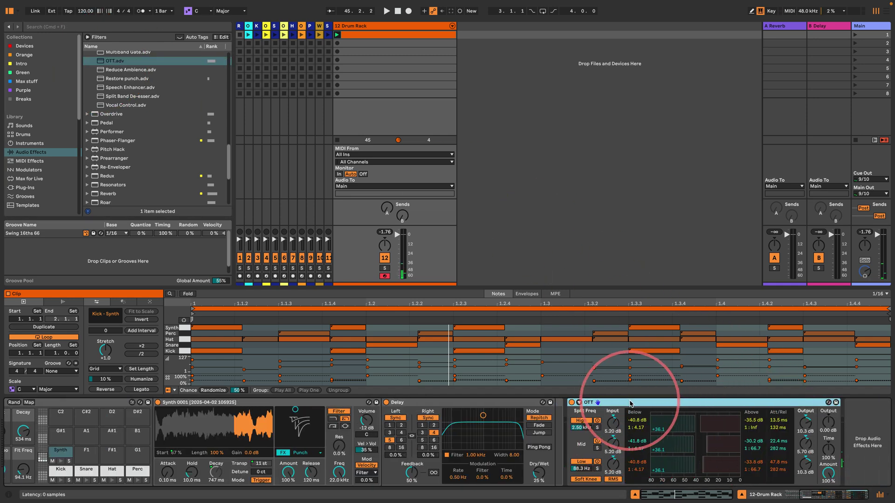
key(super+g)
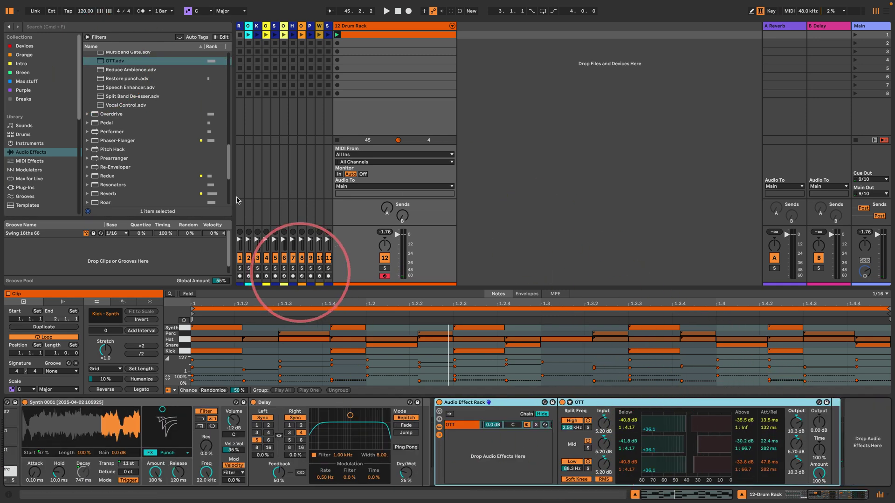
Add Drum Buss as a second parallel chain below OTT in the Audio Effect Rack.
scroll(112, 130, up, 20)
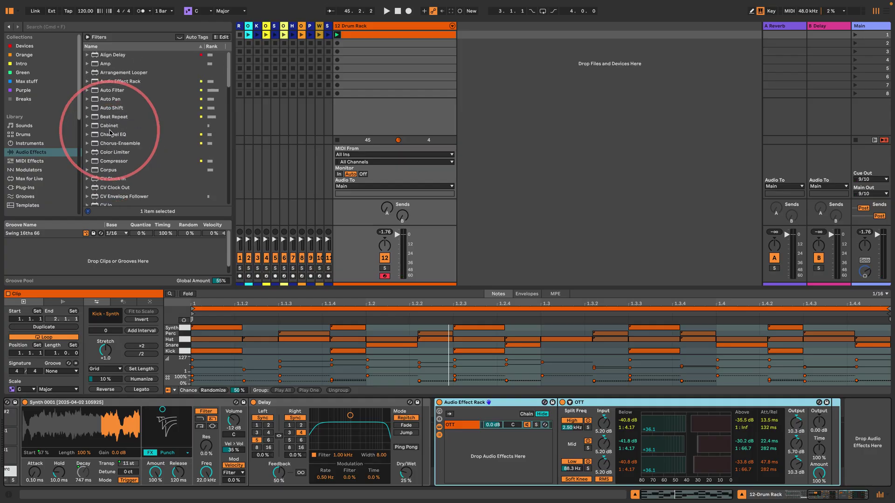
scroll(110, 132, down, 8)
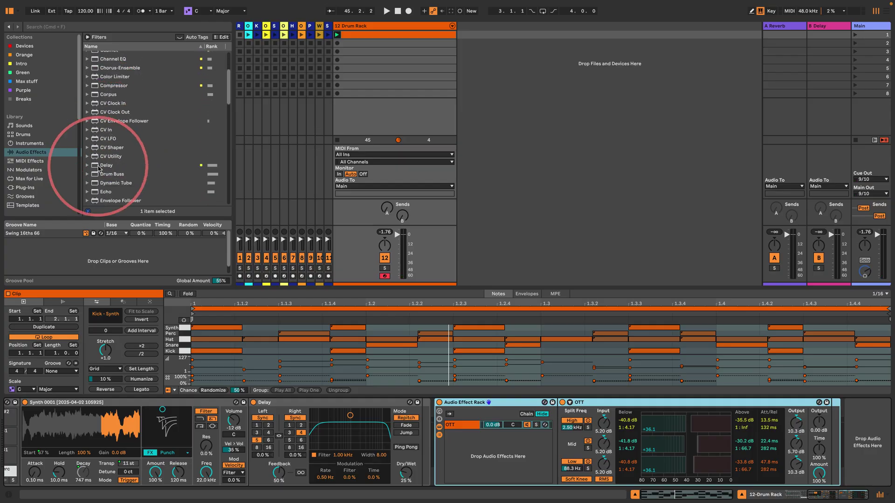
drag(95, 175, 469, 458)
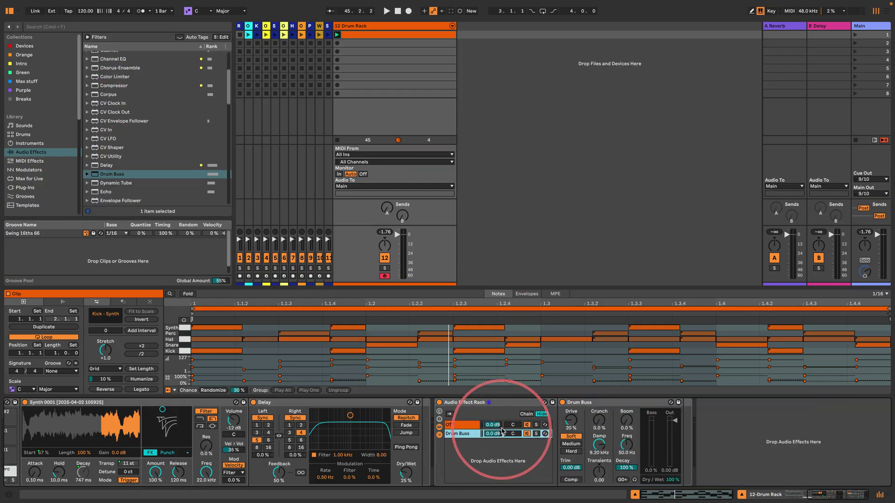
click(461, 426)
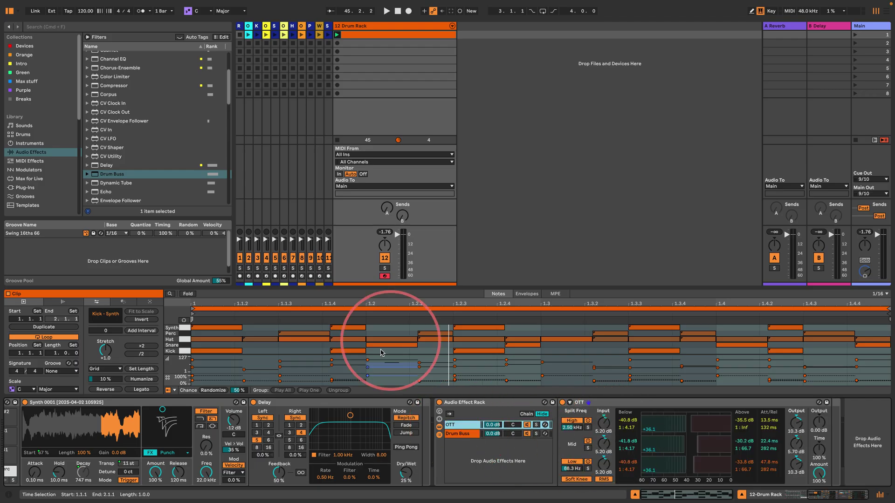
Add Align Delay after Drum Buss in its chain, switch its Delay Mode to Samples and set the linked delay to 6 samples.
scroll(128, 141, up, 1)
scroll(129, 141, up, 7)
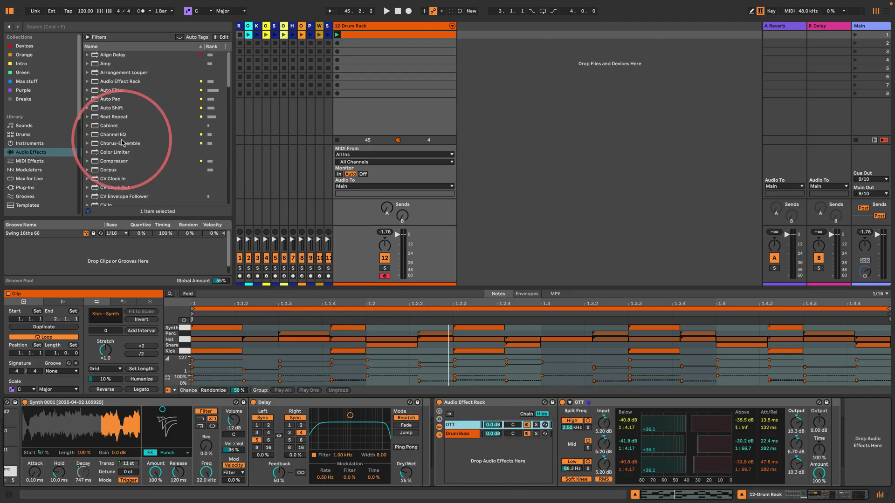
click(459, 434)
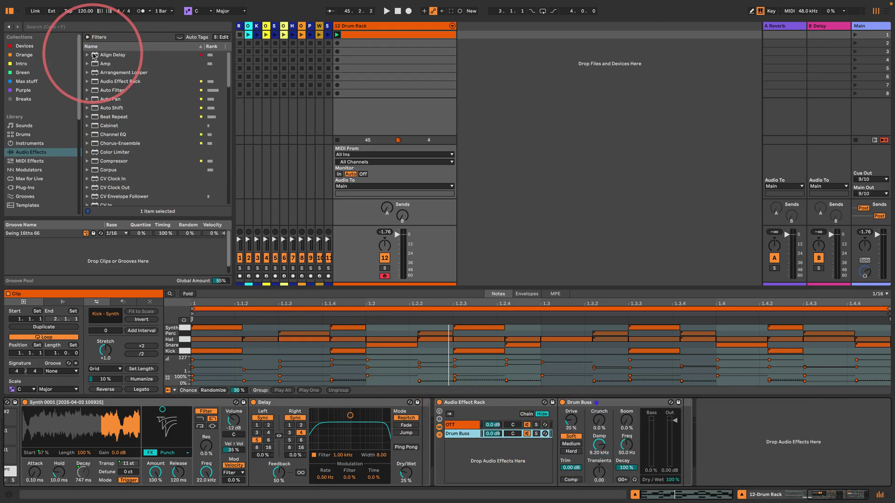
drag(112, 54, 681, 436)
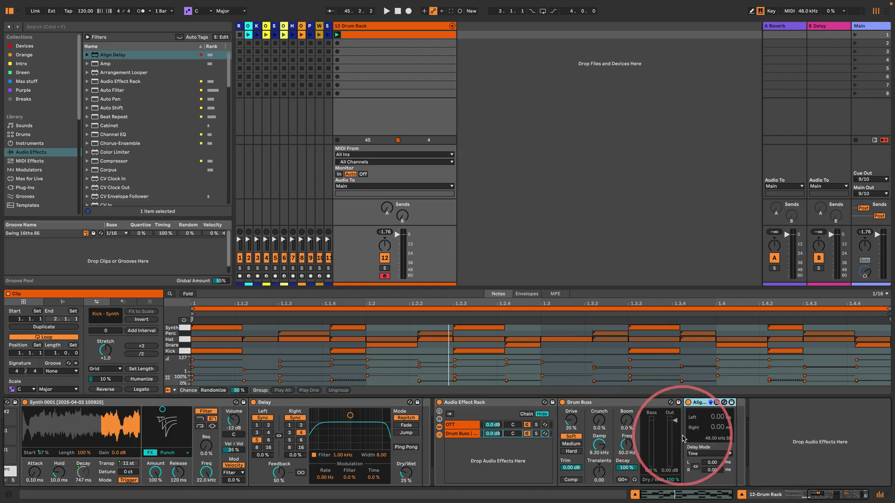
click(700, 454)
click(703, 462)
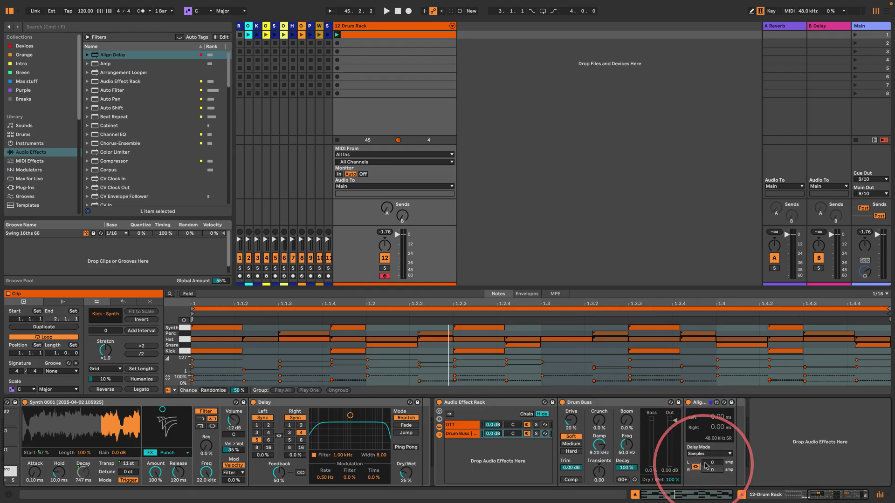
text(6)
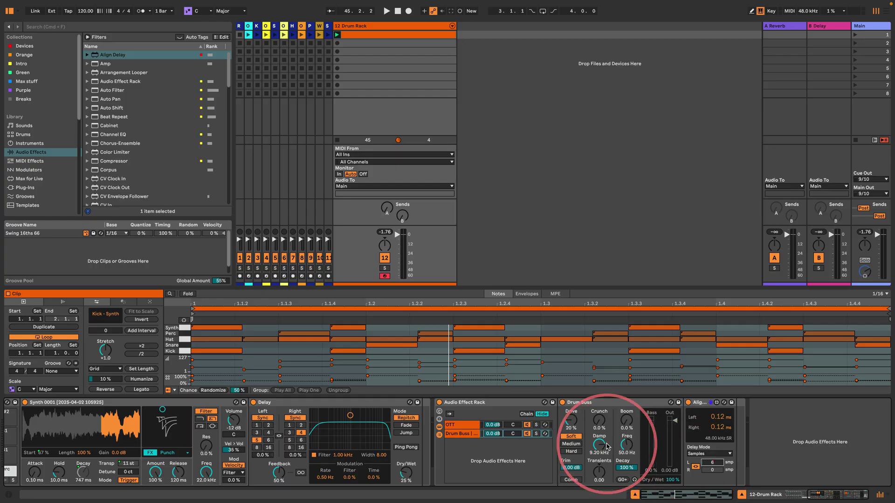
Set the OTT chain's volume to -8 dB and play the pattern to hear the parallel processing.
click(465, 426)
click(466, 431)
key(space)
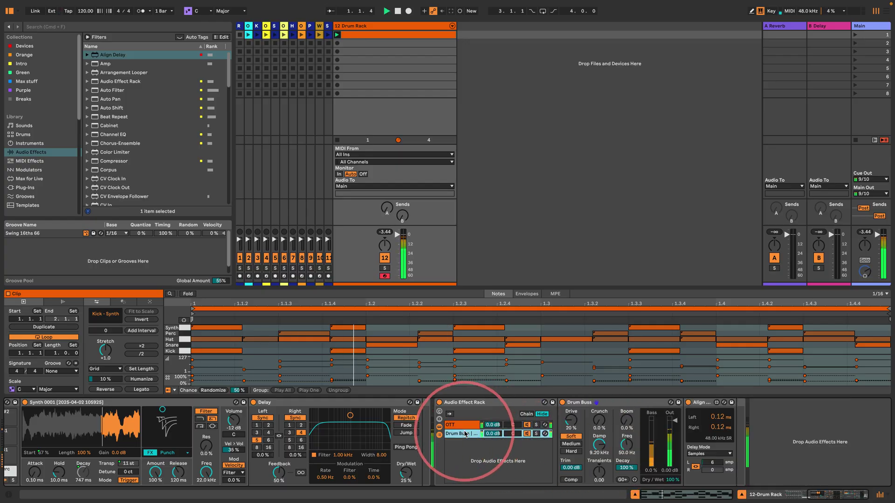
click(493, 425)
text(-8)
key(Return)
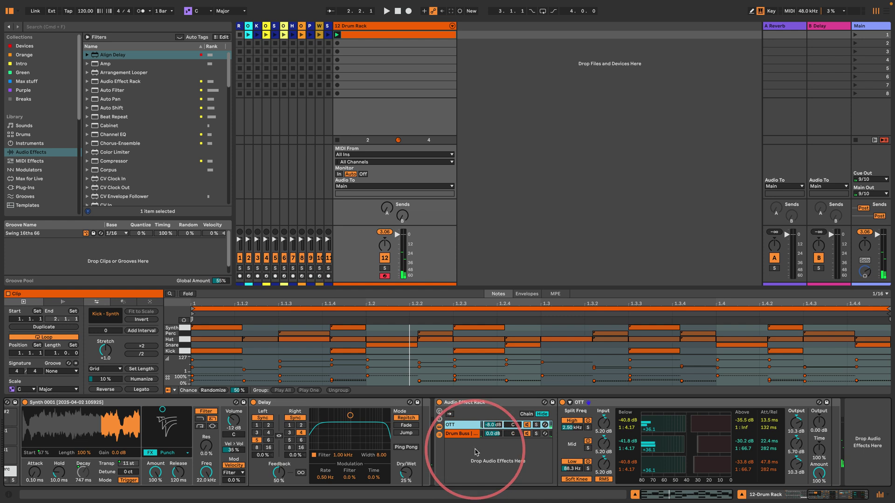
key(space)
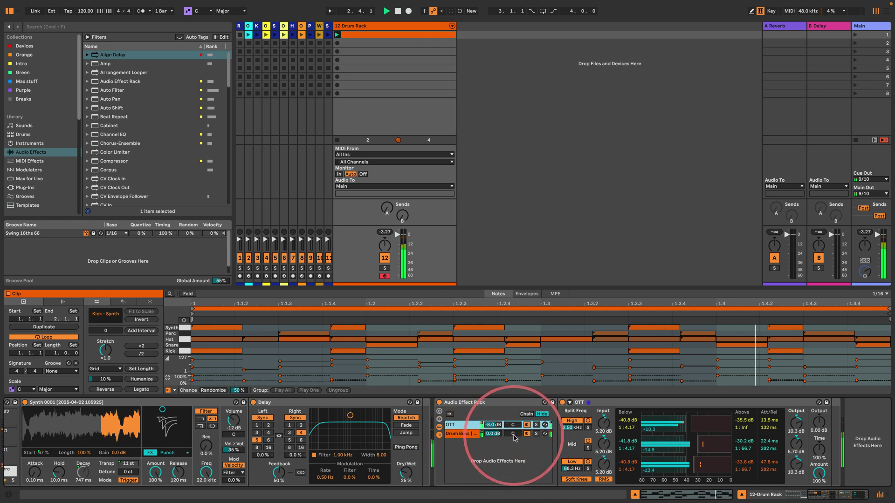
Collapse the Audio Effect Rack and add a Limiter after it with the ceiling at -3 dB.
double_click(462, 403)
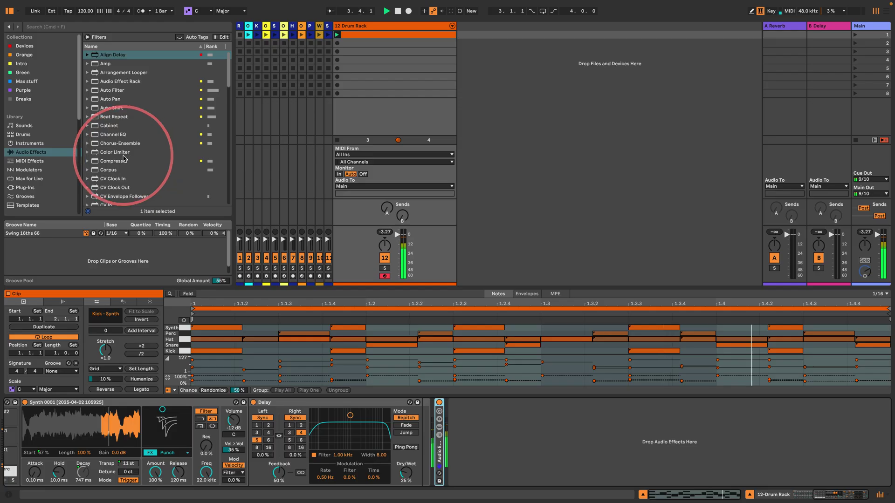
scroll(124, 158, down, 10)
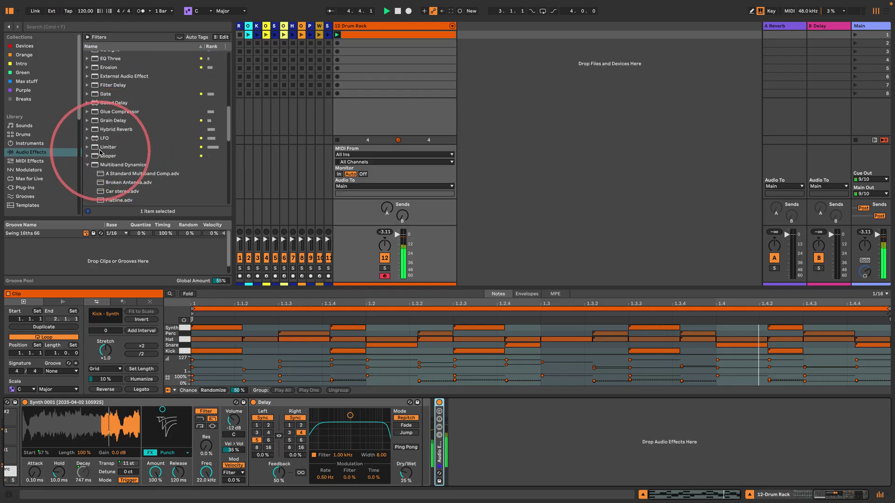
drag(100, 152, 524, 443)
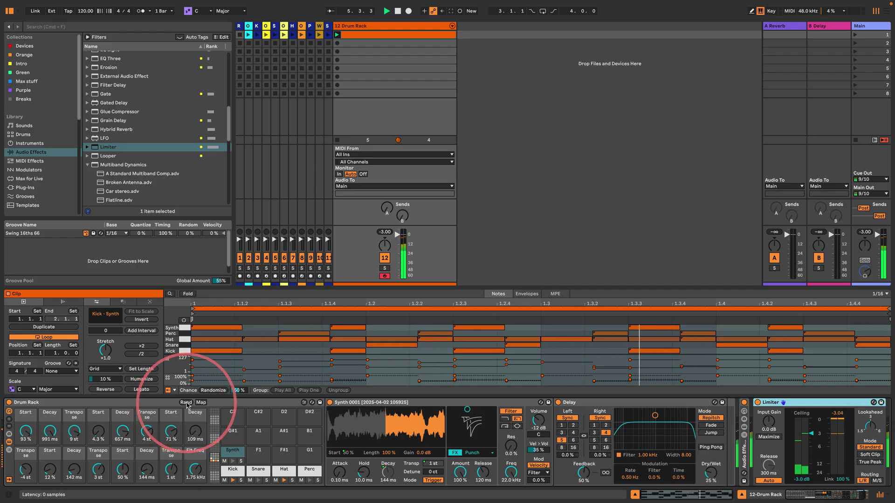
Randomize the drum rack's macros and lower the Dry/Wet of the Synth pad's Delay to 10%.
click(186, 402)
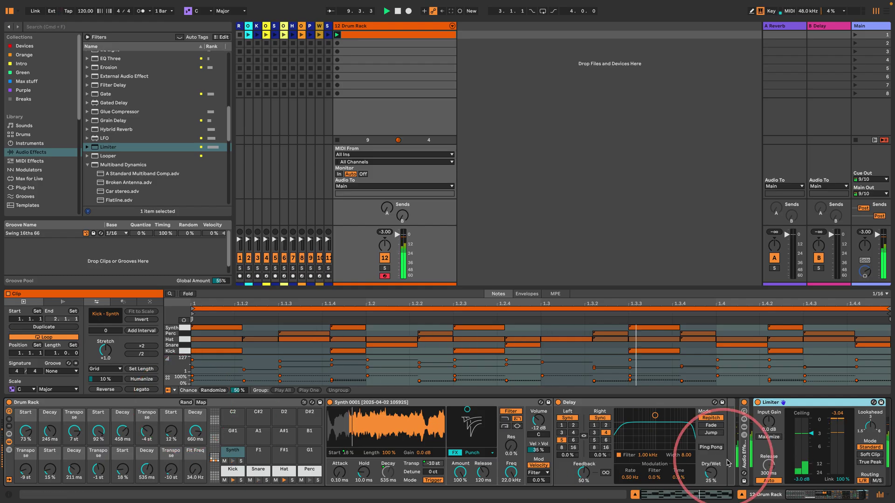
drag(711, 471, 710, 486)
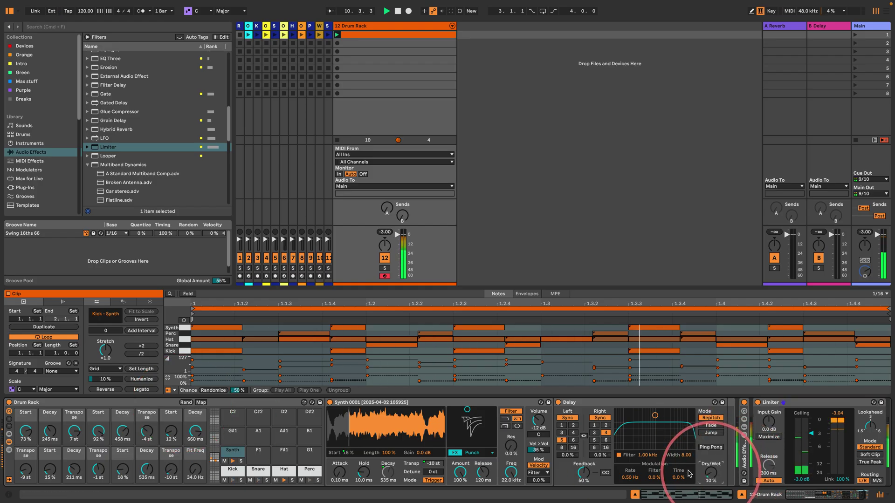
Set the Hat's filter to high-pass at 1 kHz and adjust the Decay macros to 940 ms for Synth and 230 ms for Hat.
click(284, 469)
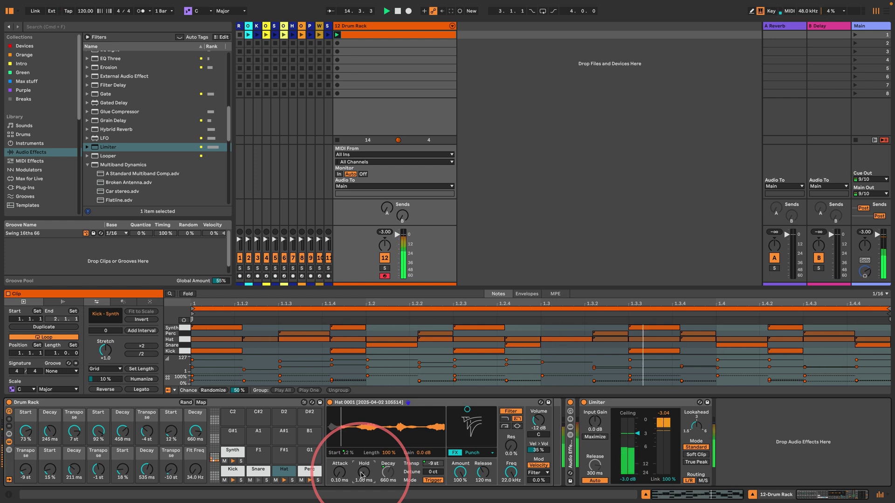
click(505, 427)
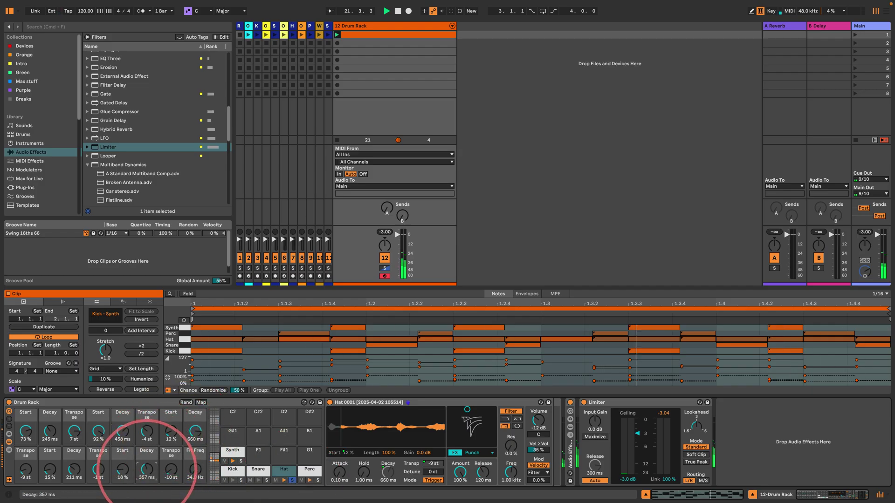
drag(147, 471, 70, 414)
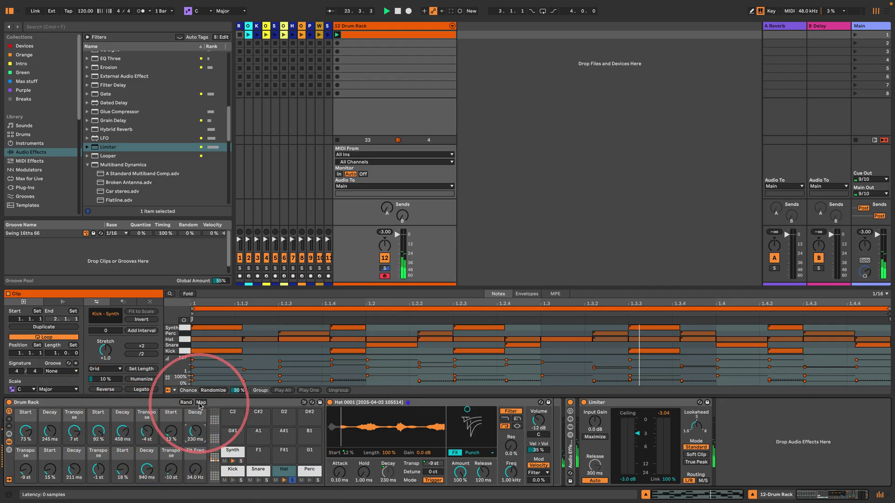
Limit the Hat's Decay macro mapping to a maximum of 500 ms and leave mapping mode.
click(201, 402)
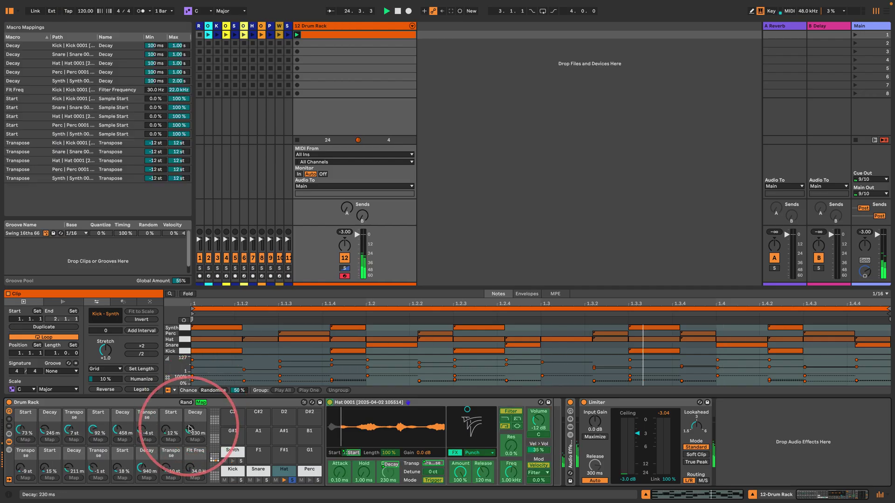
click(388, 472)
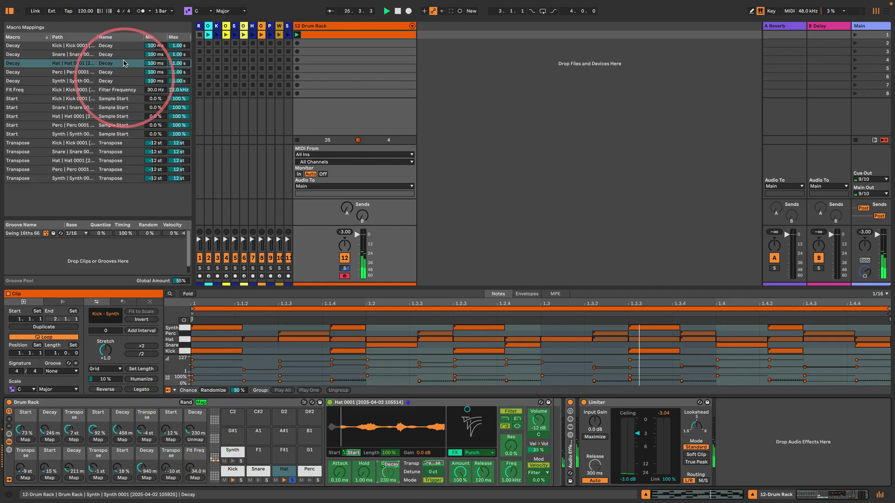
drag(179, 63, 179, 65)
text(5)
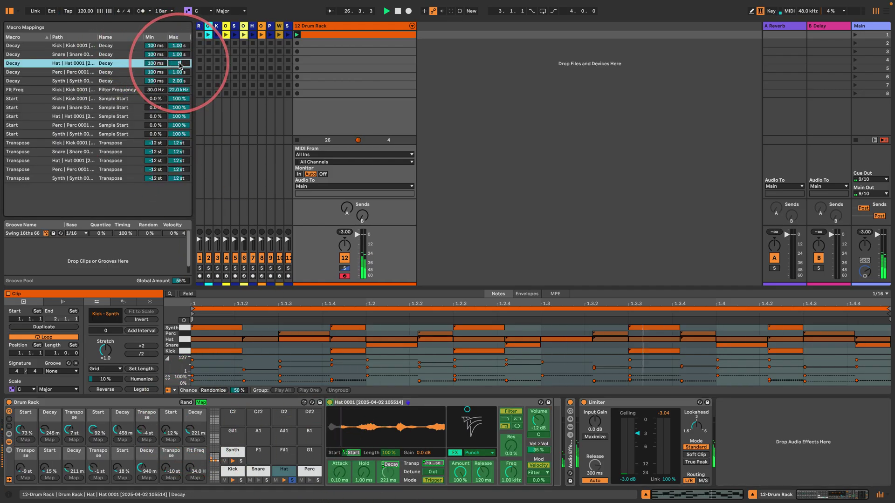
text(00)
key(Return)
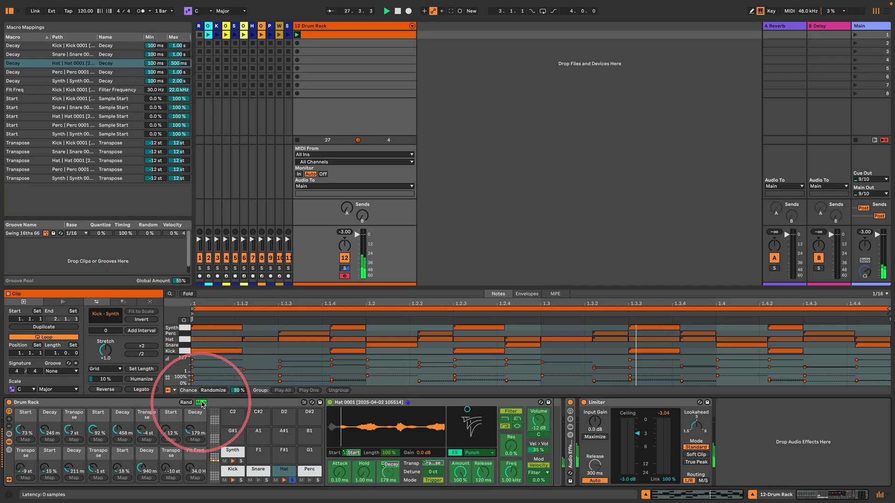
click(201, 404)
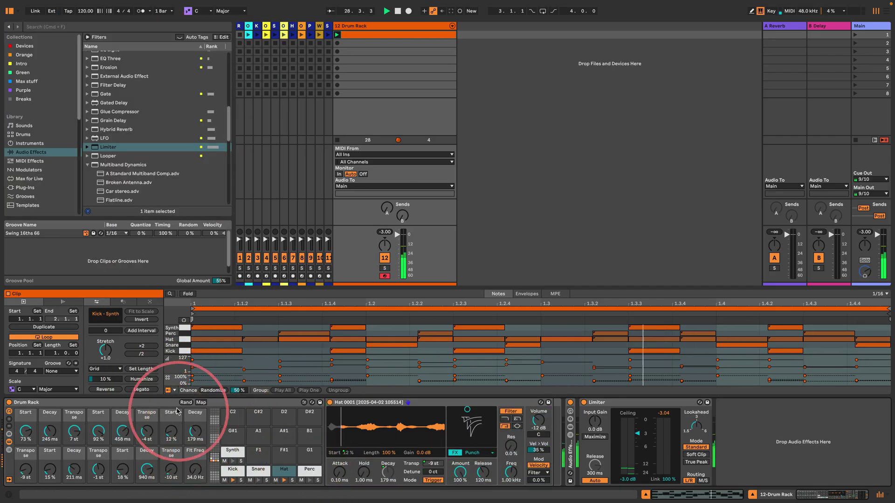
Randomize the drum rack's macros twice, enlarging the clip's note editor in between.
click(186, 403)
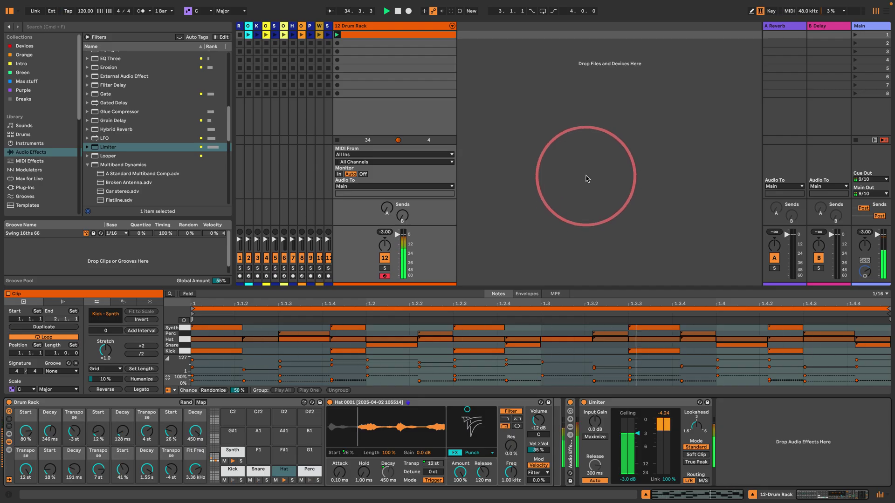
drag(426, 287, 308, 122)
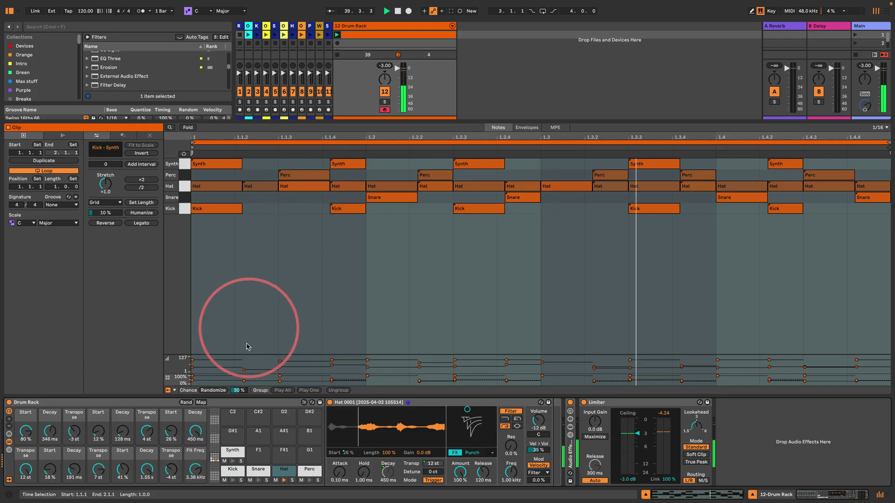
click(185, 402)
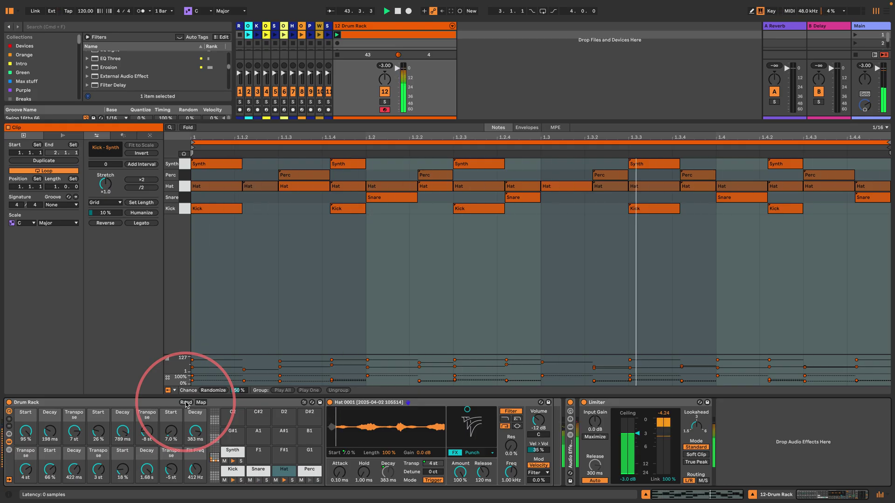
Limit the Snare's Decay macro mapping to a maximum of 500 ms, leave mapping mode and restart playback.
click(201, 403)
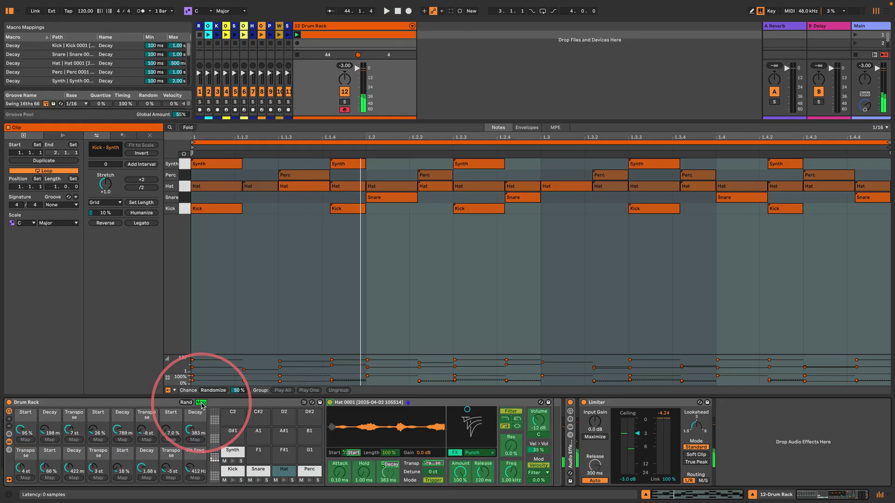
click(258, 469)
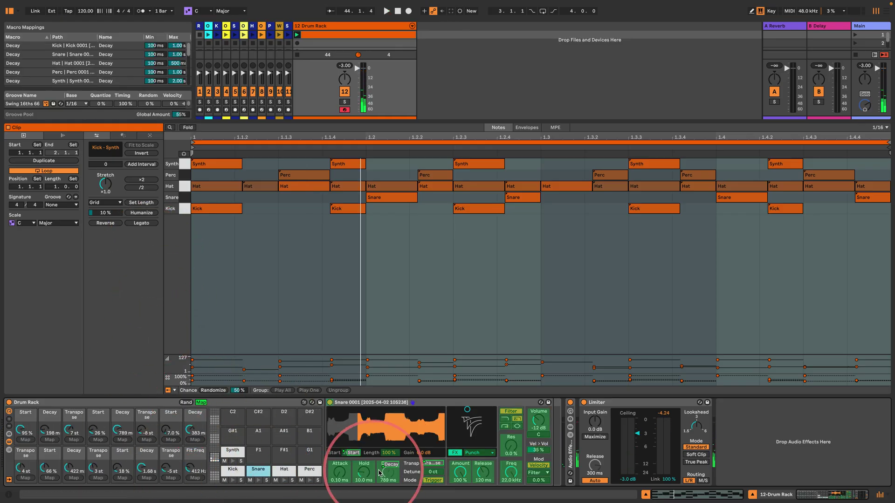
click(378, 473)
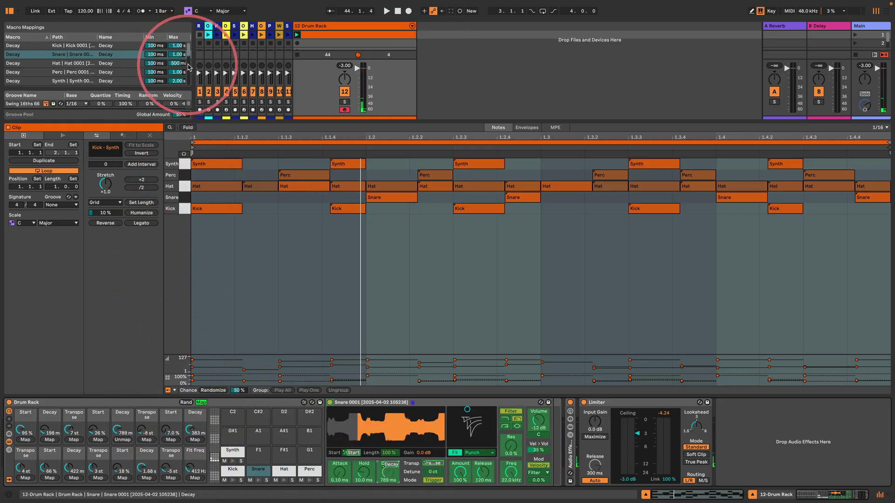
drag(189, 67, 301, 62)
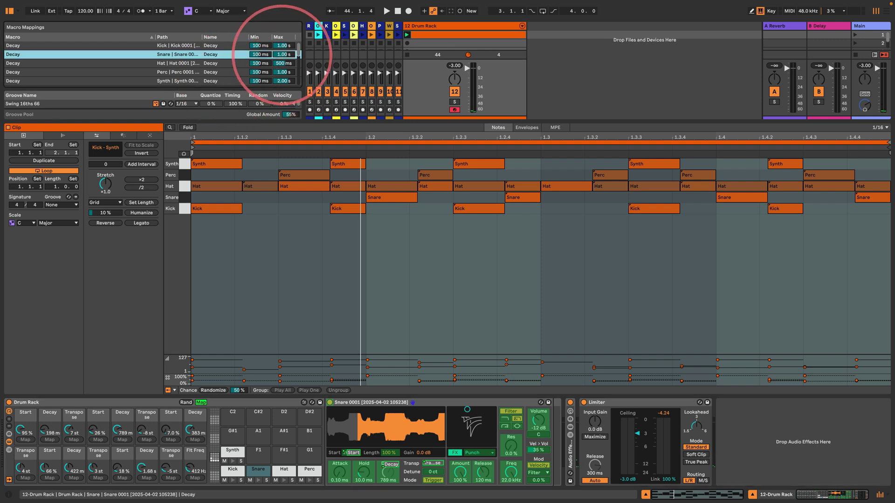
click(283, 55)
text(50)
key(space)
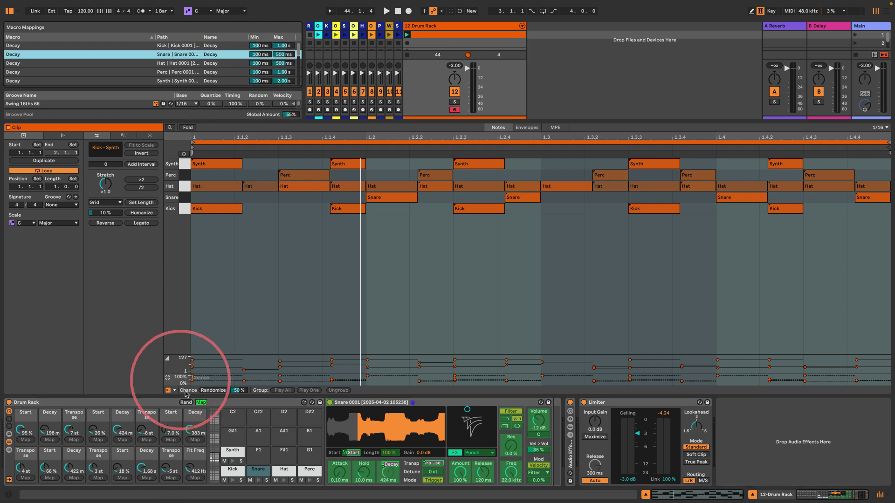
click(201, 402)
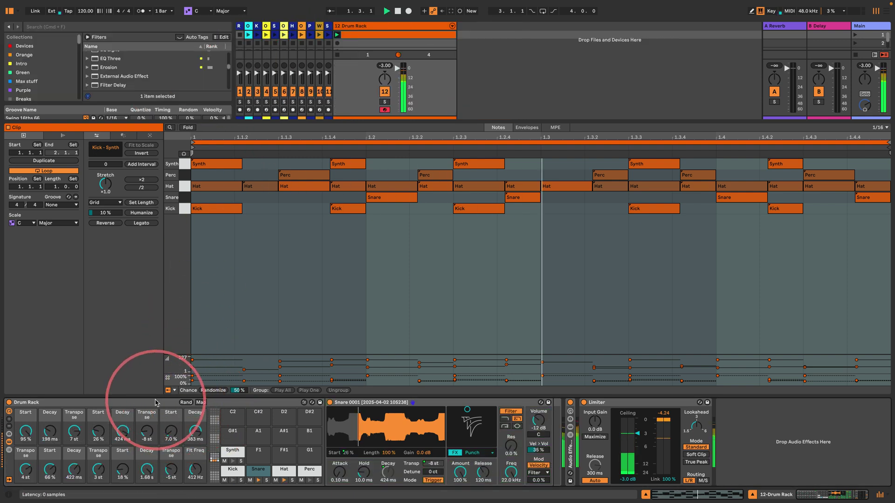
Show the drum rack's chain list and set the volumes to -8 dB for Snare and Hat, -4.6 dB for Perc and -5.6 dB for Synth.
click(9, 450)
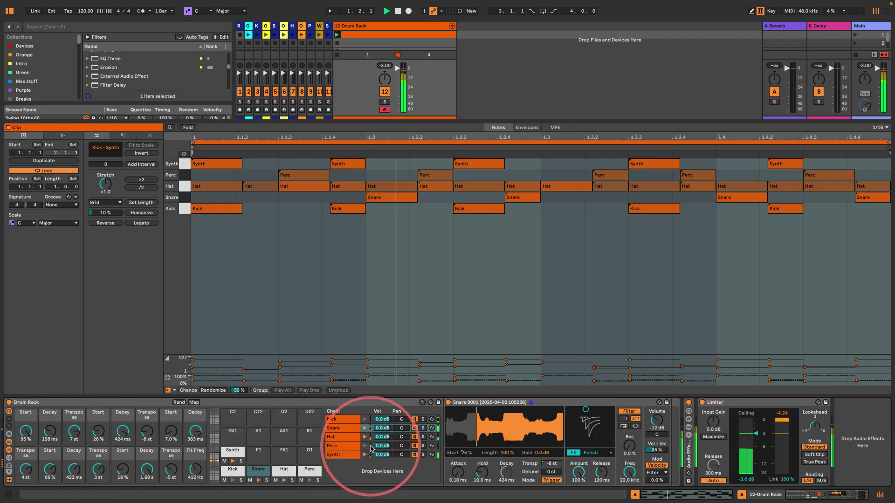
click(382, 428)
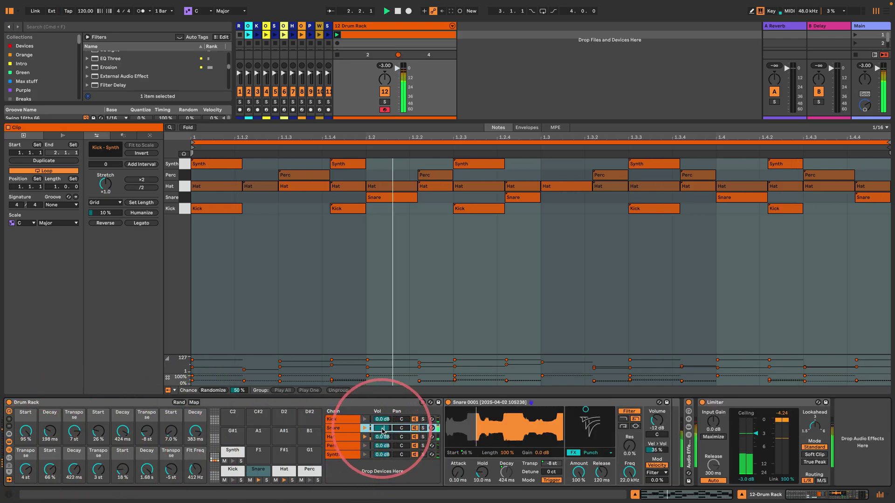
drag(381, 428, 369, 450)
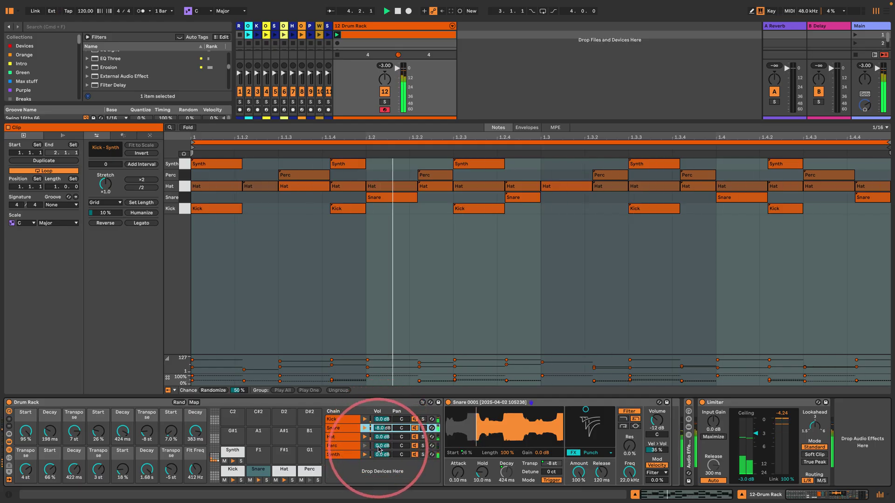
click(384, 438)
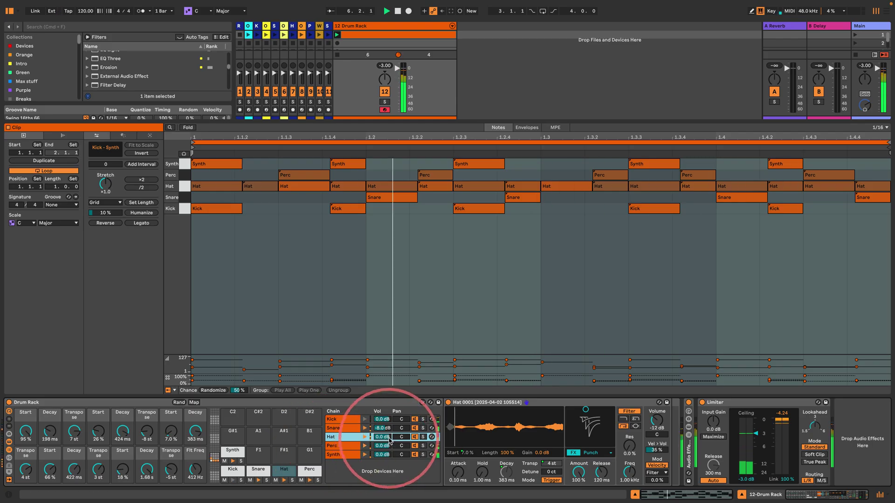
mouse_move(388, 438)
mouse_down()
mouse_move(382, 458)
mouse_move(384, 448)
mouse_up()
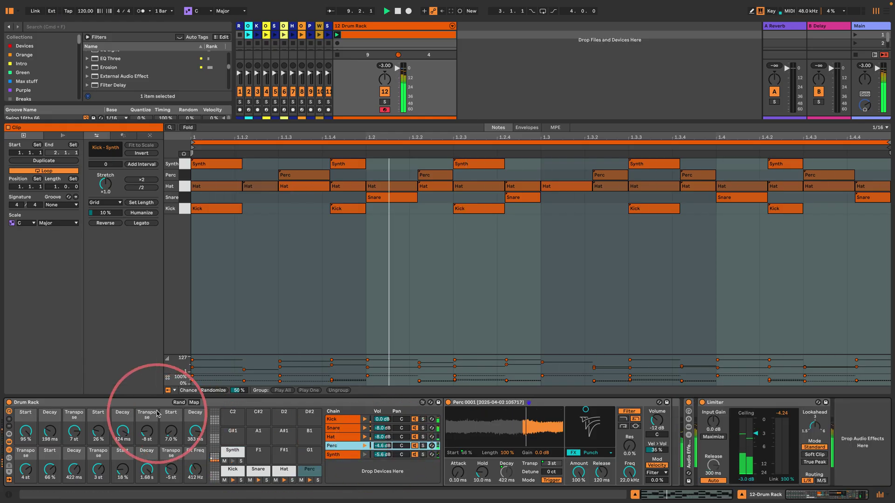
Randomize the drum rack's macros again and store the settings as a new macro variation.
click(178, 403)
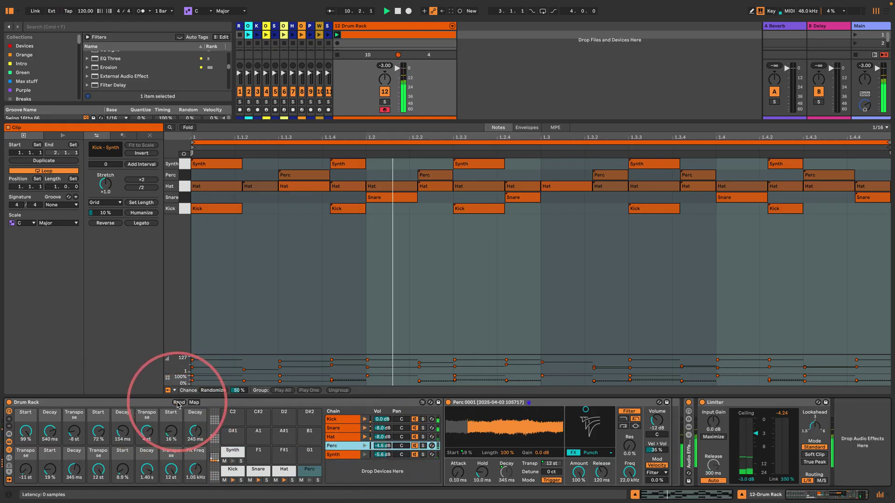
click(340, 301)
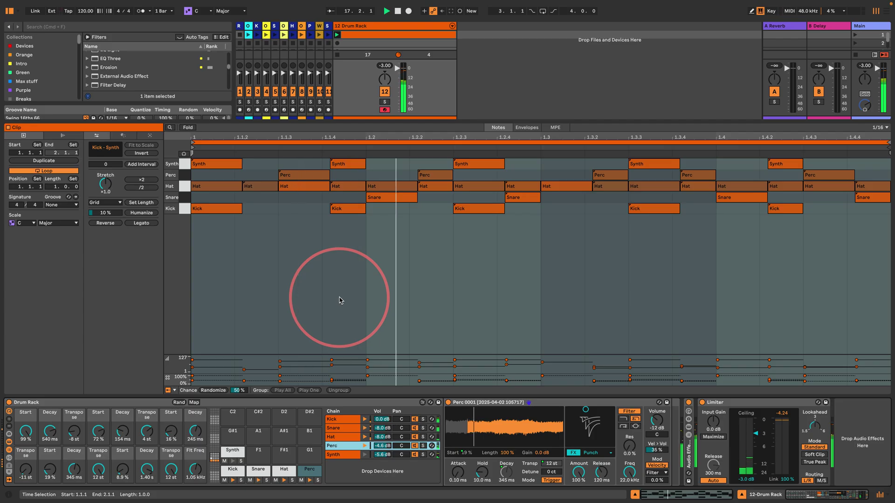
click(9, 436)
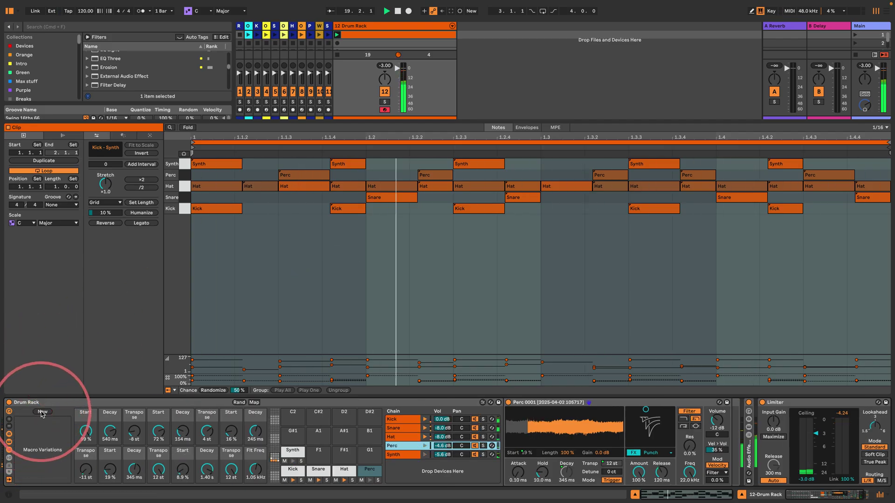
Widen and arm the Resample track, and record a four-bar clip of the playing pattern into its first slot.
drag(163, 122, 163, 271)
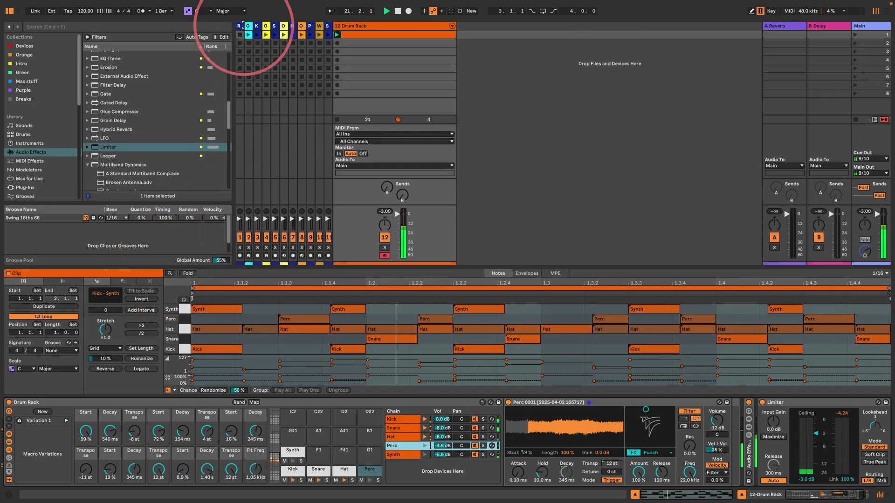
drag(243, 26, 350, 26)
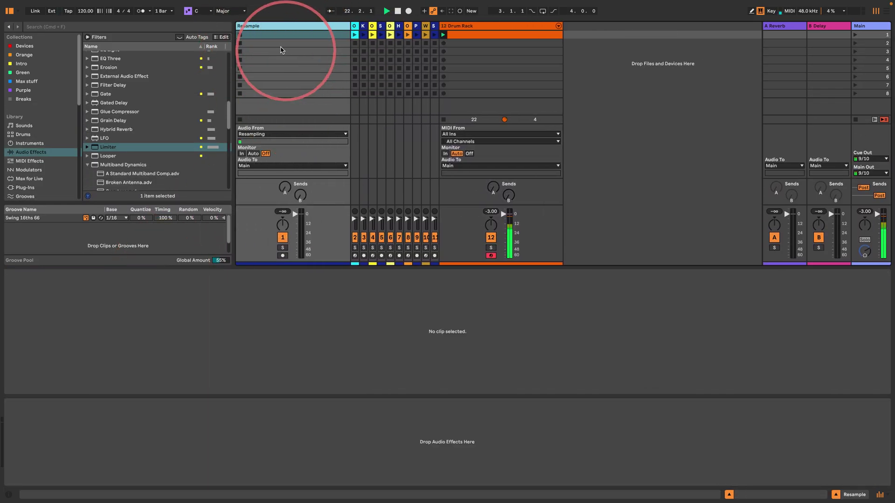
click(283, 255)
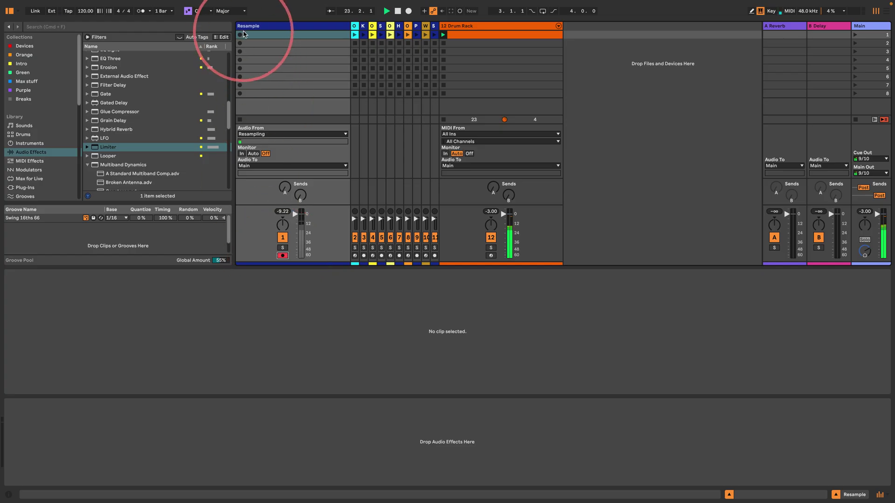
click(240, 34)
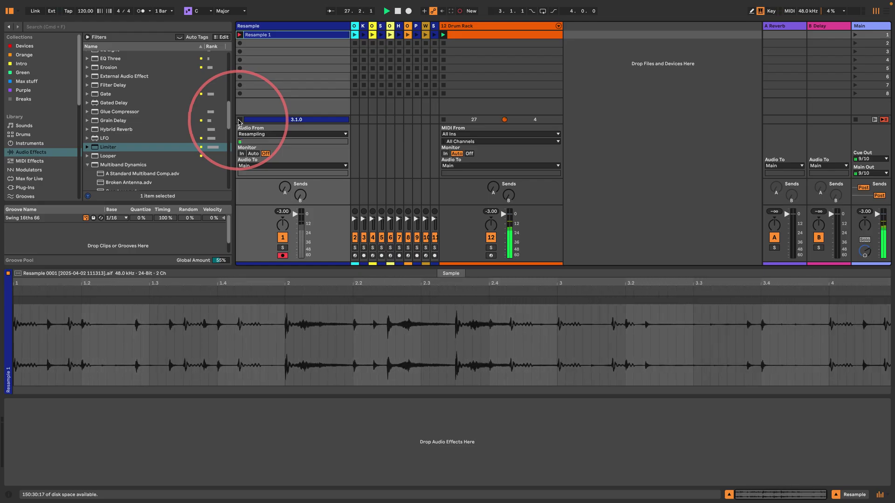
click(239, 121)
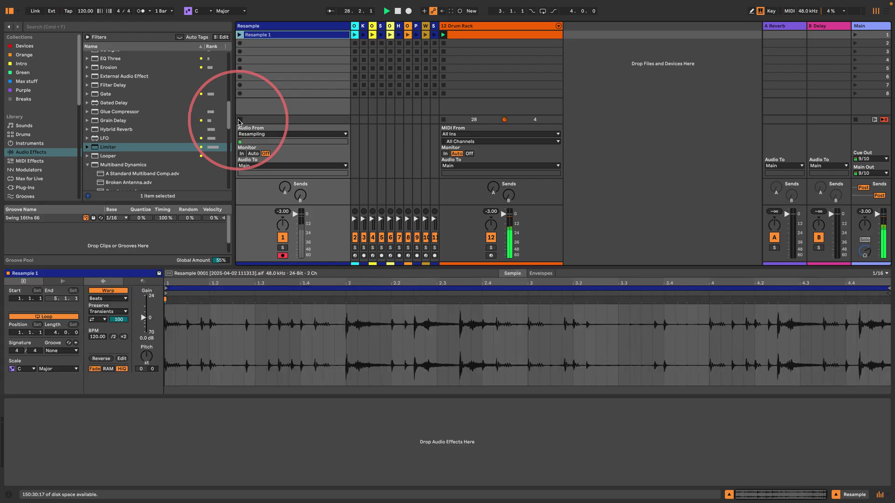
Randomize the drum rack's macros, set the first Transpose macro to -12 st and Filt Freq to 175 Hz, and store a new macro variation.
click(454, 34)
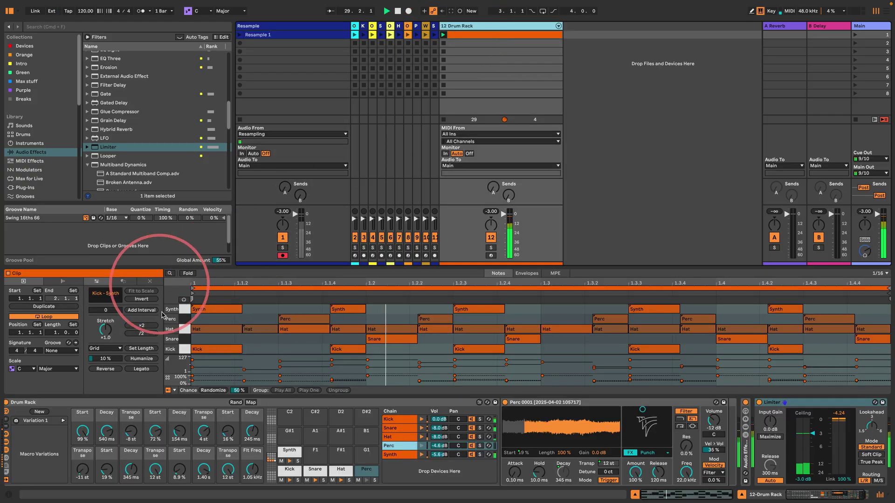
click(237, 402)
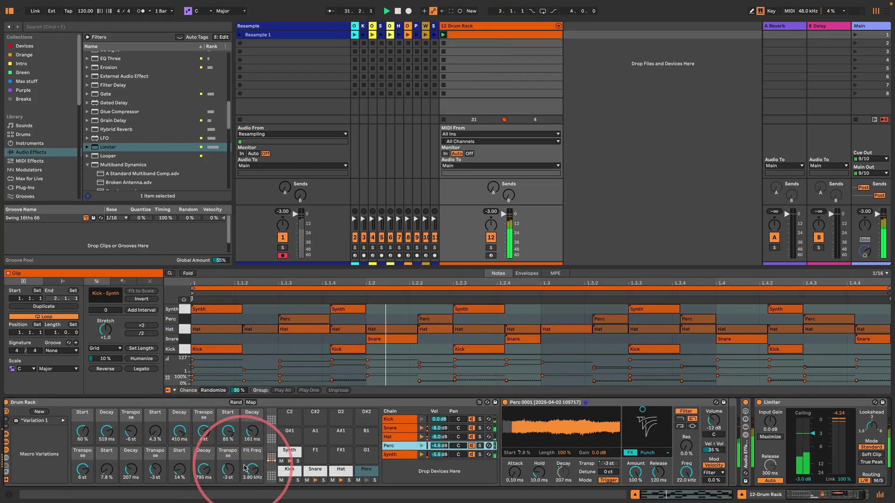
drag(251, 469, 251, 484)
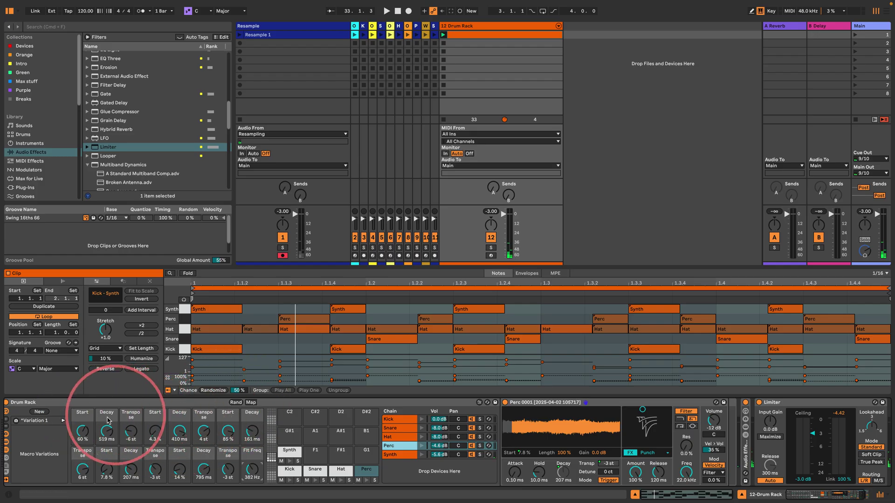
key(space)
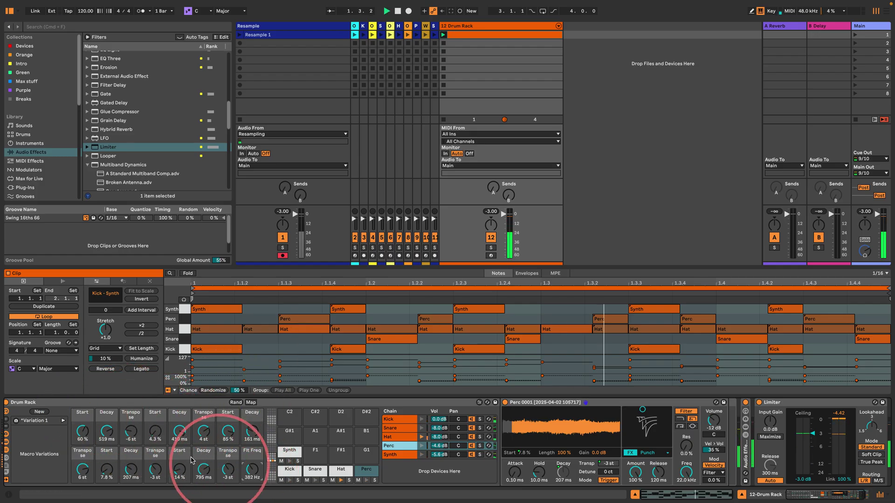
drag(133, 431, 133, 452)
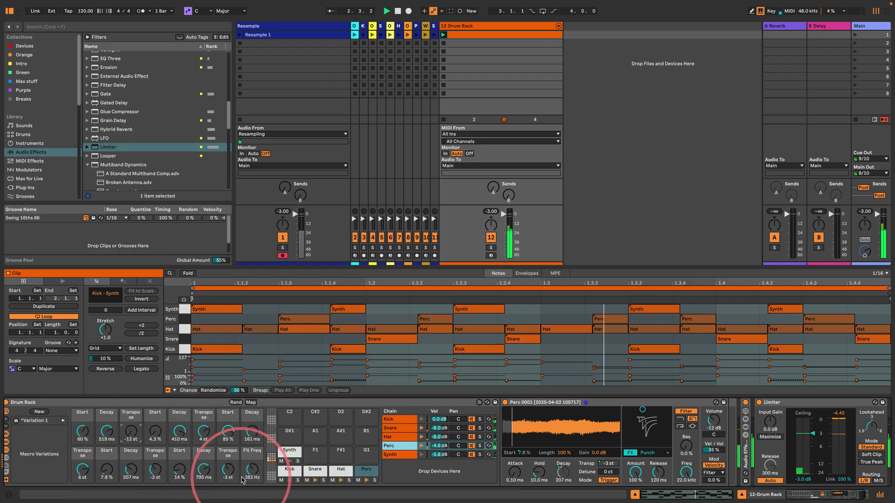
drag(251, 468, 250, 485)
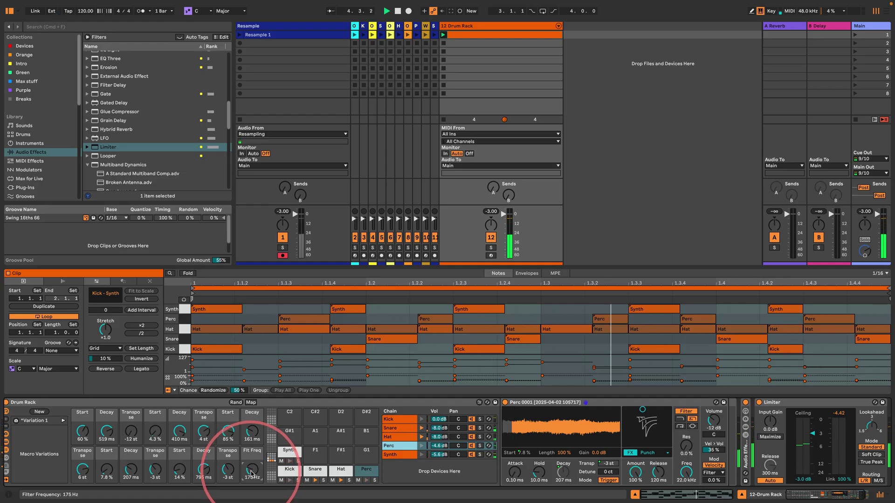
click(39, 412)
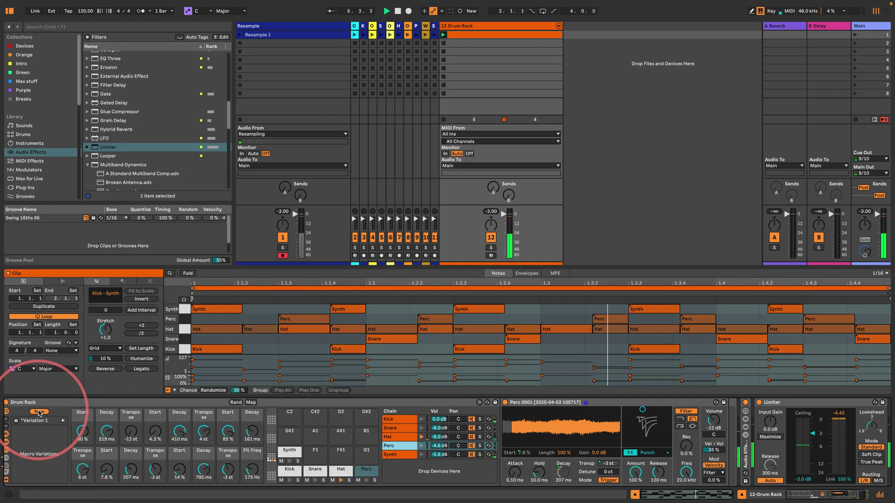
Record a four-bar clip of the playing pattern into the Resample track's second slot.
click(265, 43)
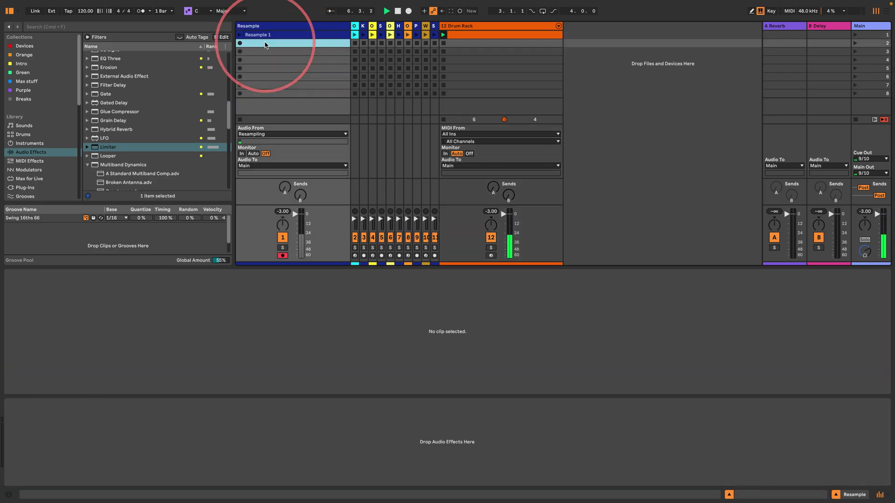
key(Return)
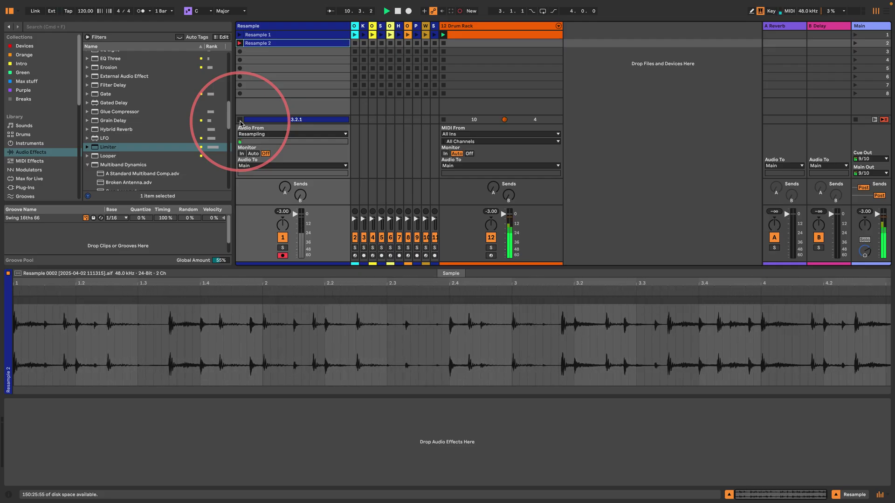
click(239, 120)
Store a freshly randomized set of drum rack macros as a variation and record four bars of it into the Resample track's third slot.
click(490, 43)
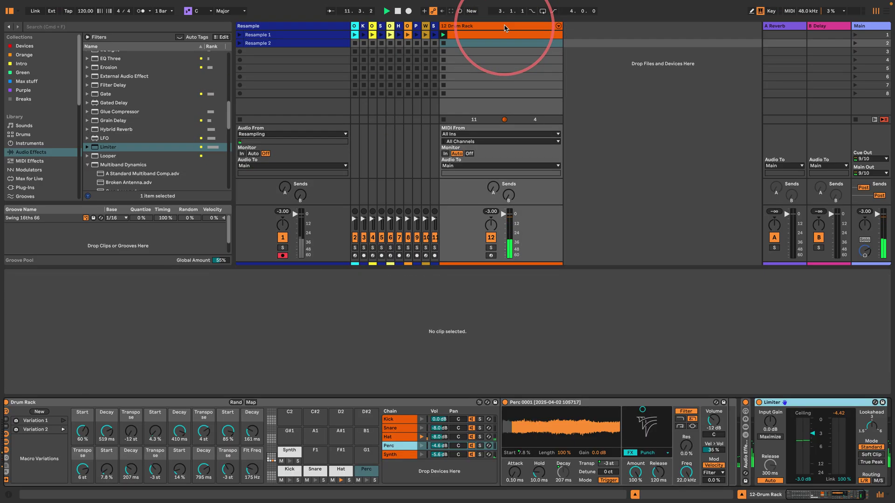
click(236, 403)
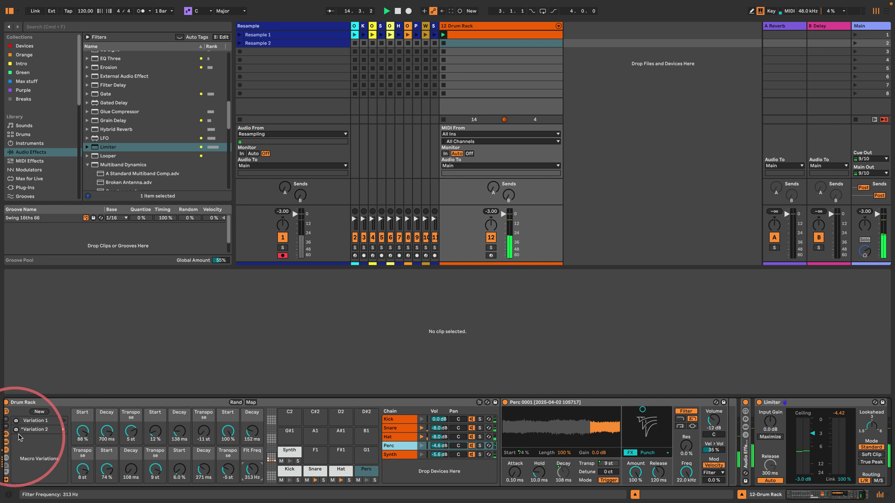
click(40, 412)
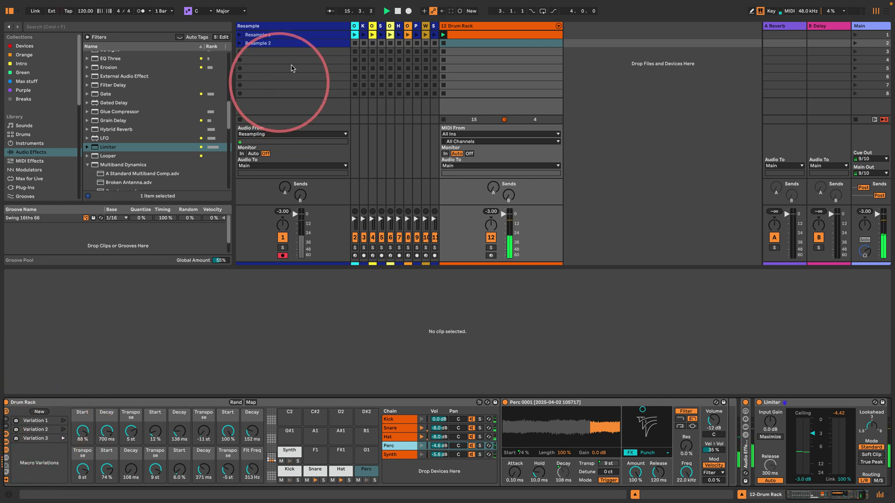
click(288, 53)
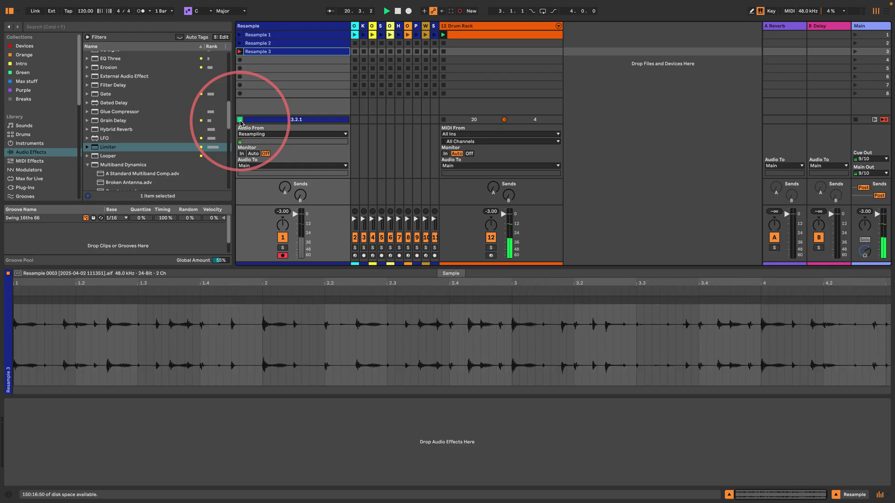
click(476, 29)
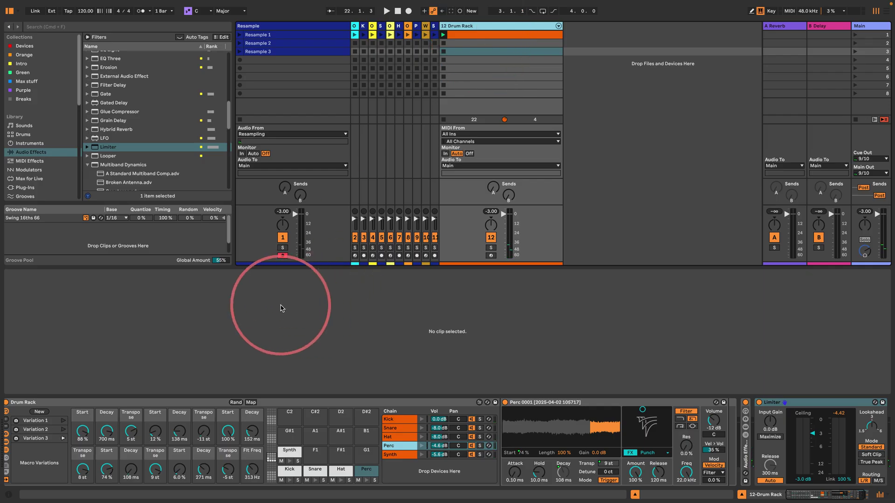
Restart playback and store two more randomized macro variations of the drum rack, trying Filt Freq at 677 Hz between them.
key(space)
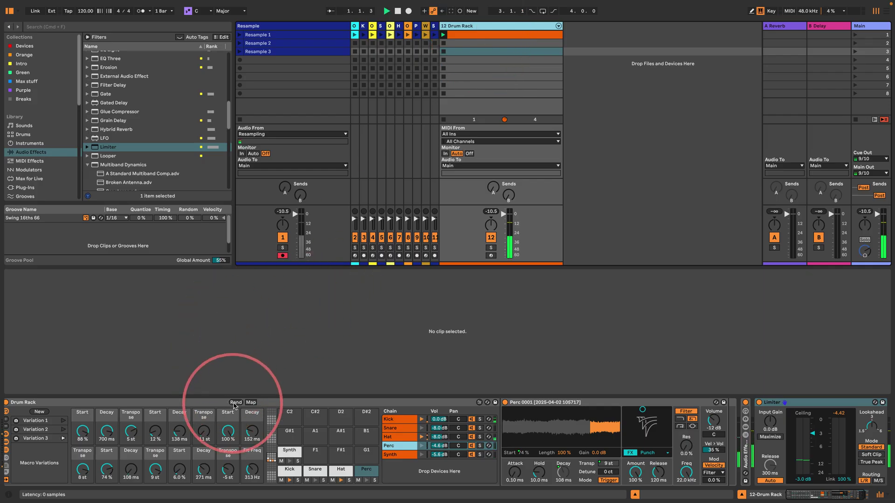
click(236, 402)
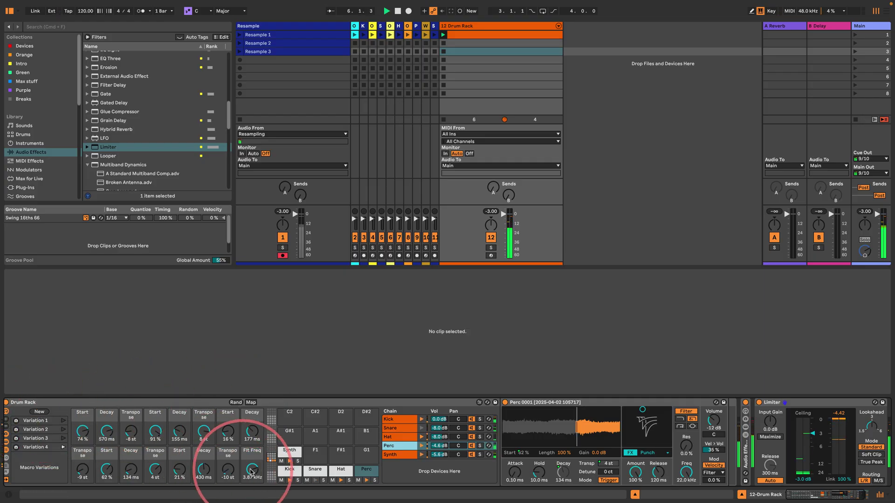
drag(251, 468, 252, 471)
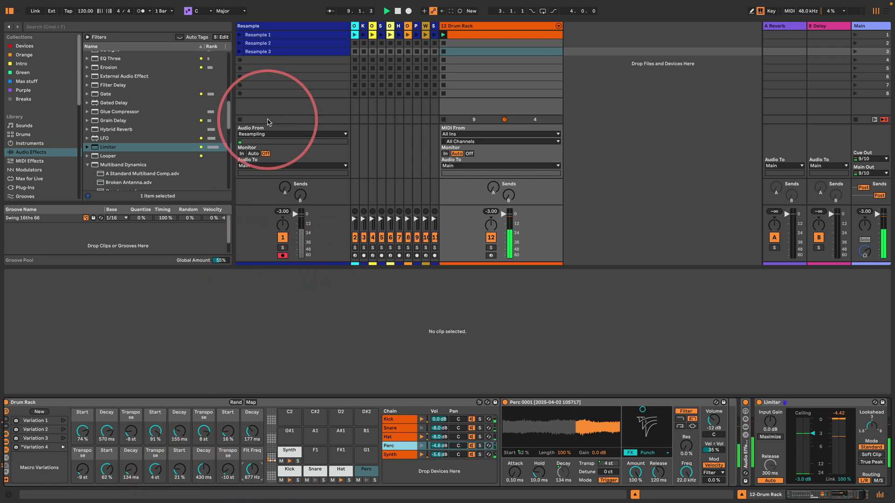
click(235, 402)
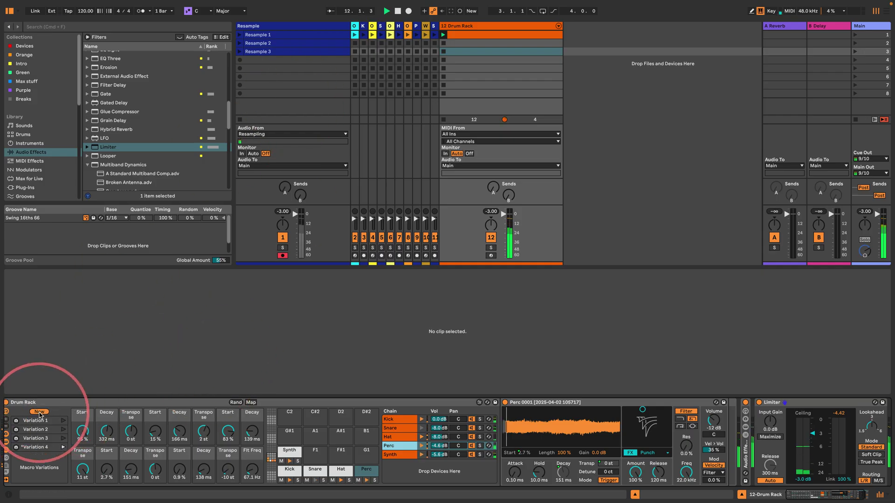
click(39, 413)
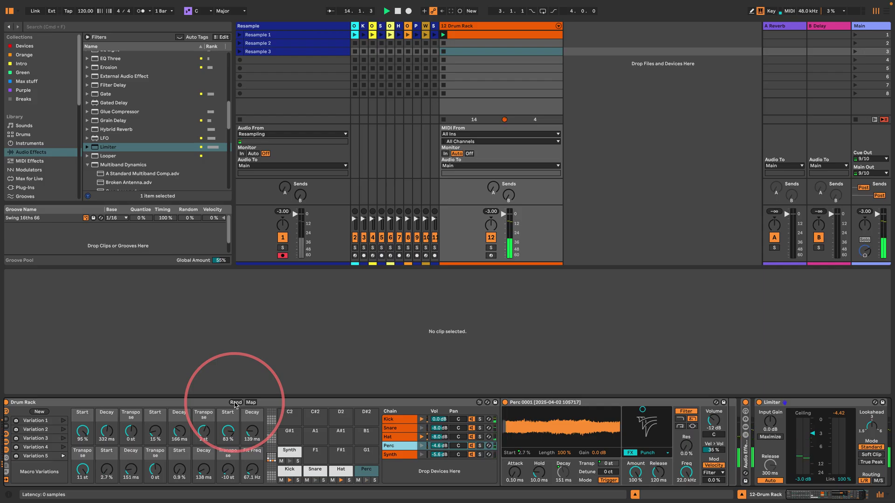
Randomize the drum rack's macros once more and record a four-bar clip into the Resample track's fourth slot.
click(235, 403)
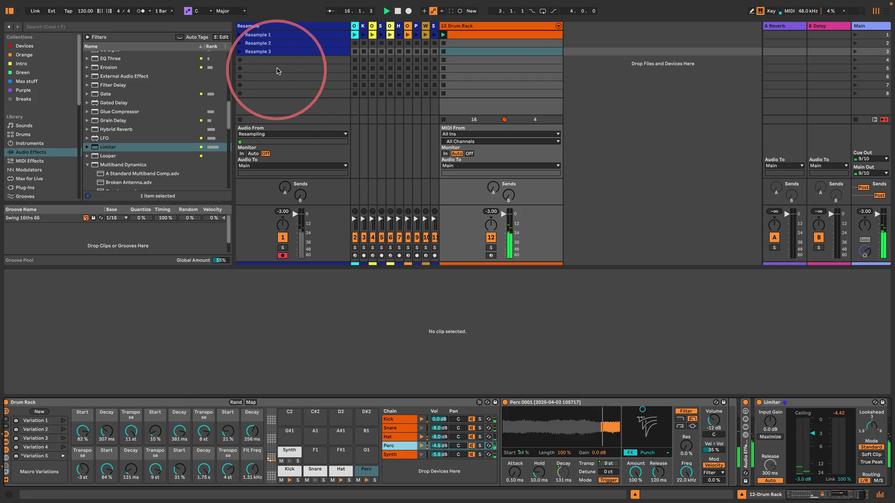
click(280, 62)
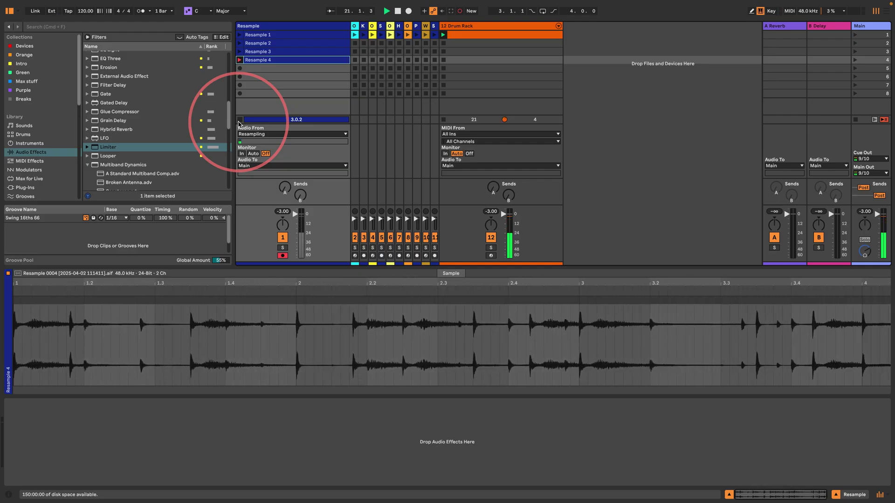
click(239, 122)
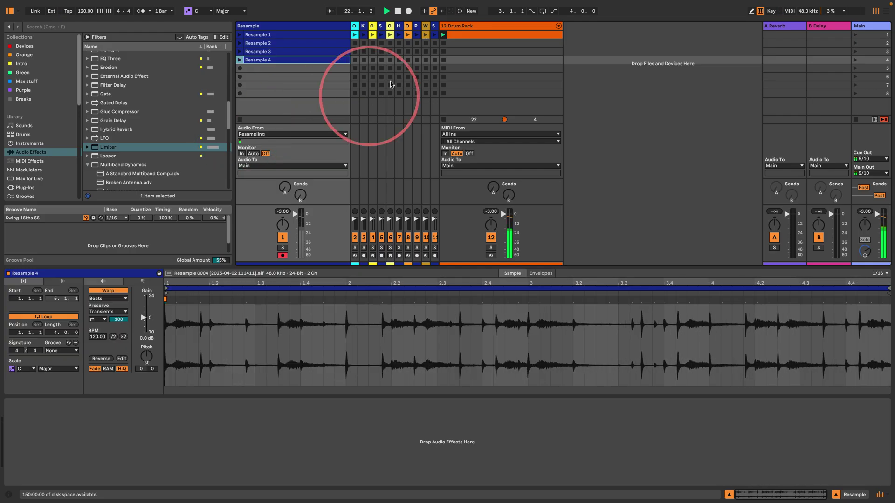
Store another randomized drum rack macro variation and record a four-bar clip of it into the Resample track's fifth slot.
click(473, 26)
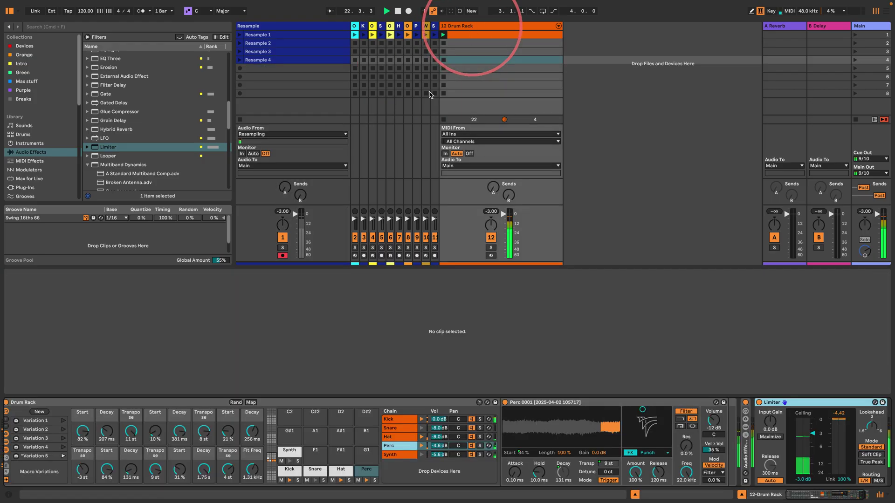
click(235, 403)
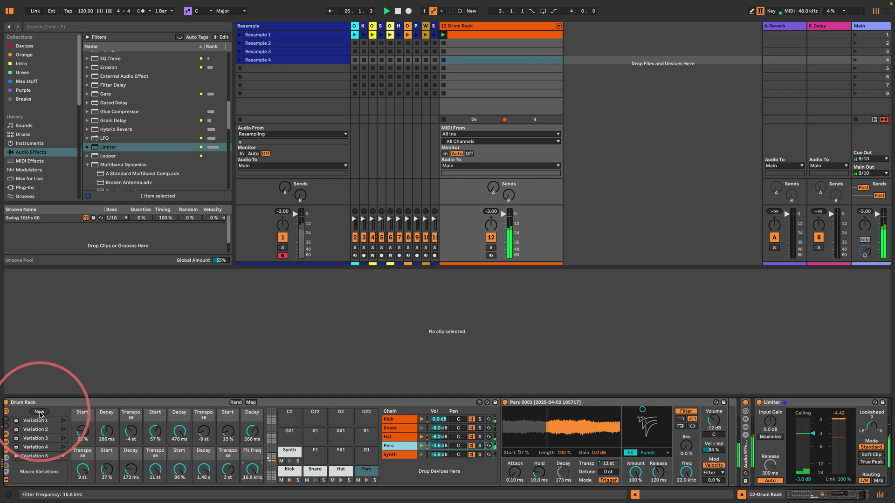
click(39, 411)
click(286, 68)
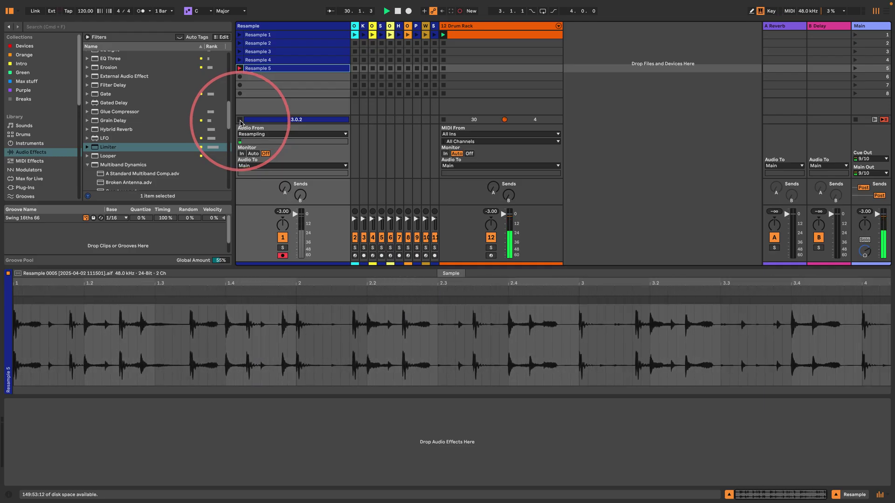
click(240, 120)
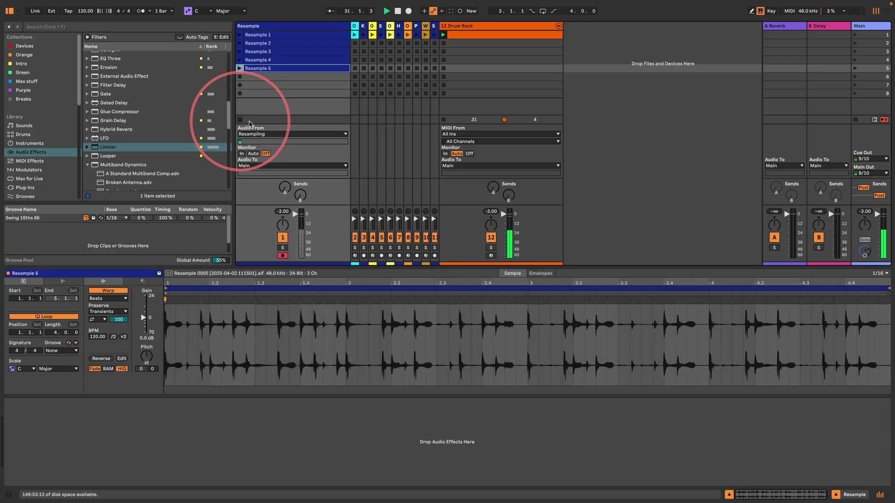
Restart playback and randomize the drum rack's macros twice without storing a variation.
key(space)
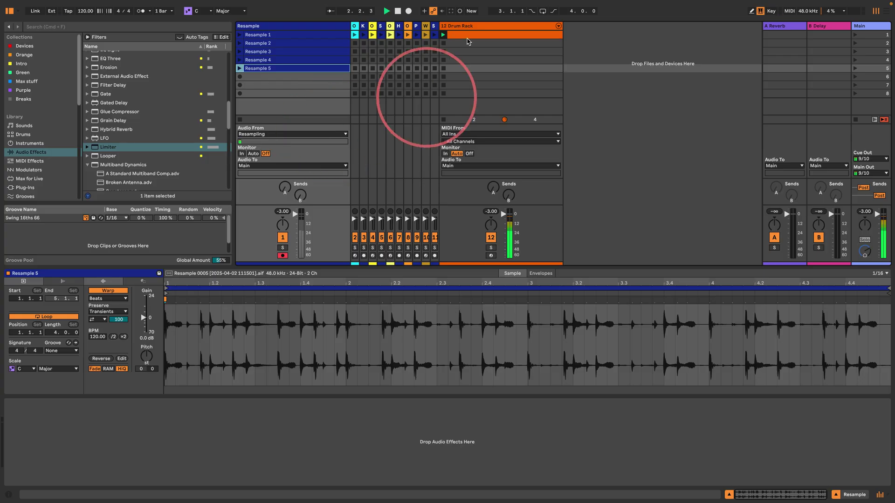
click(480, 25)
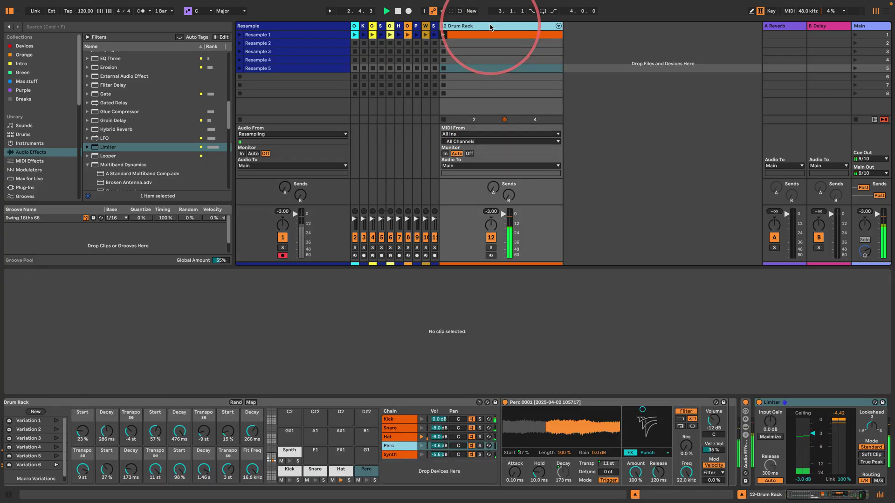
click(236, 402)
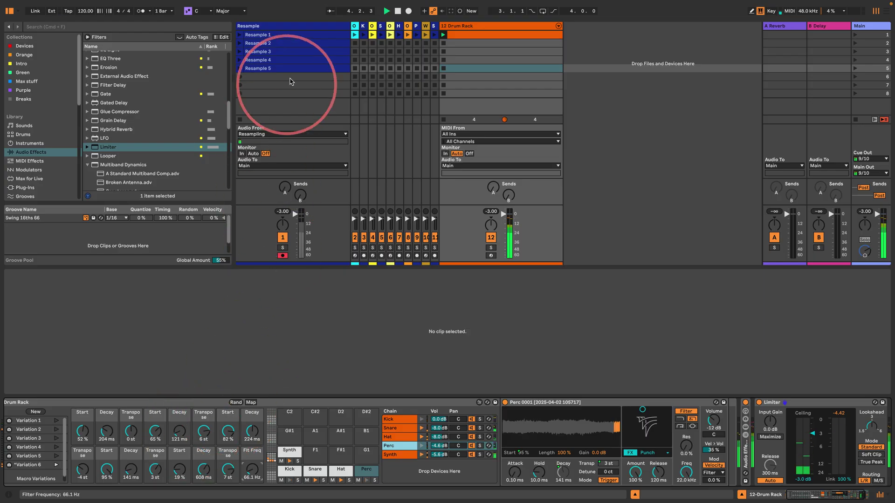
click(236, 402)
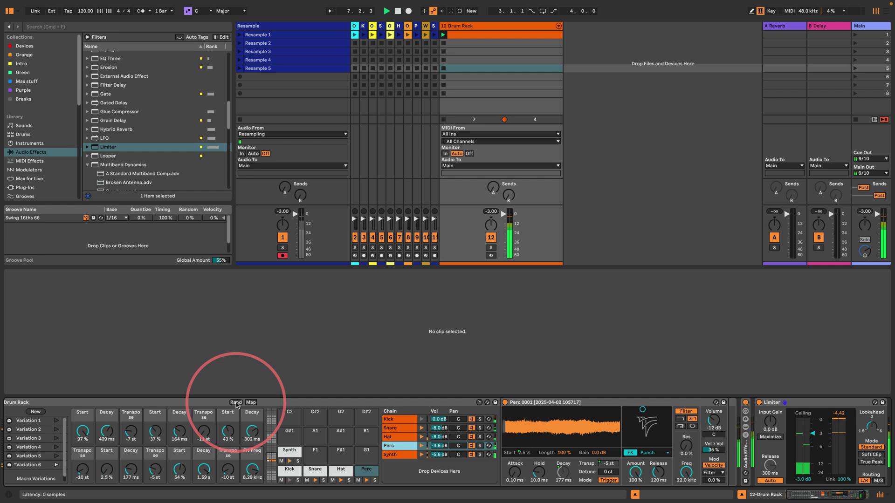
Record a four-bar clip of the playing pattern into the Resample track's sixth slot and stop playback.
click(288, 78)
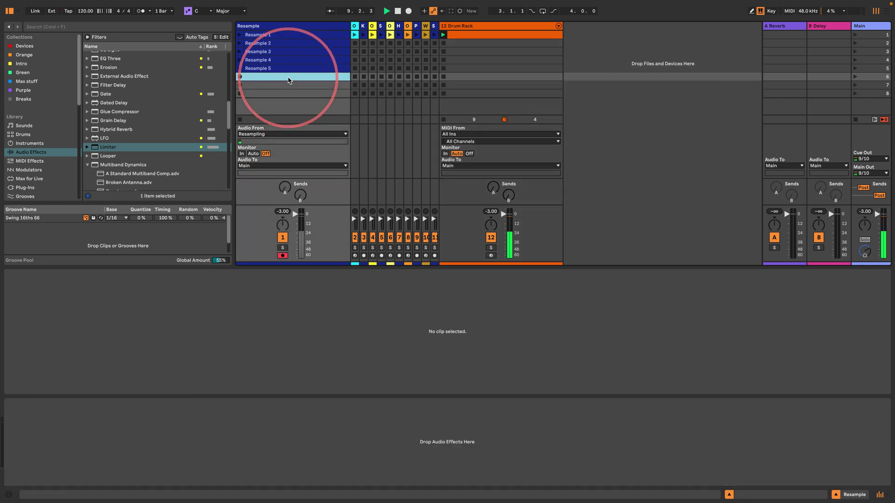
key(Return)
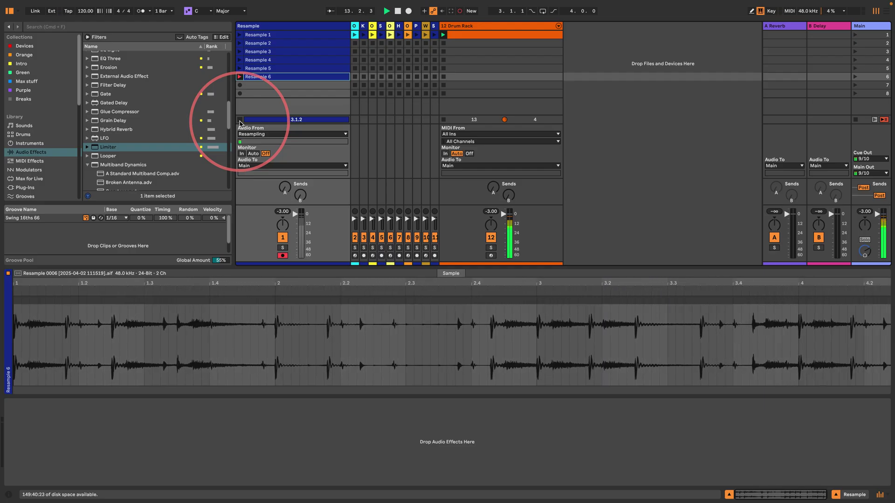
key(space)
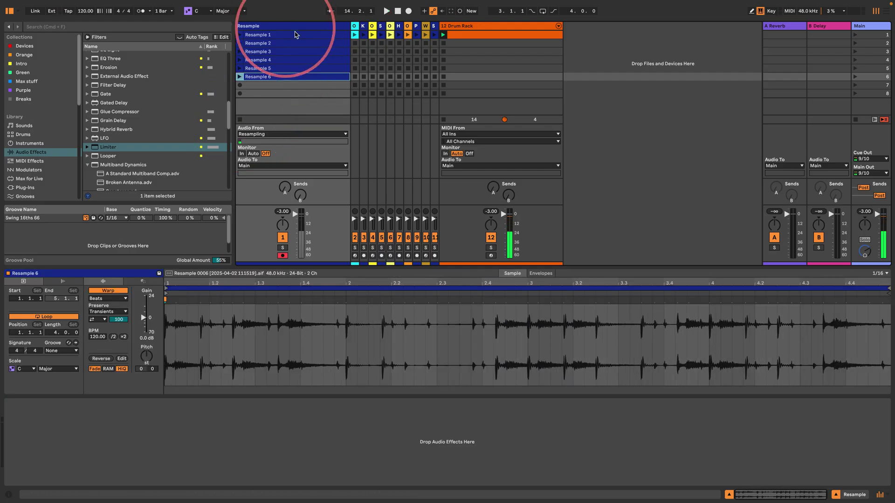
Restart playback, store a new randomized drum rack macro variation and record a four-bar clip of it into the Resample track's seventh slot.
click(454, 26)
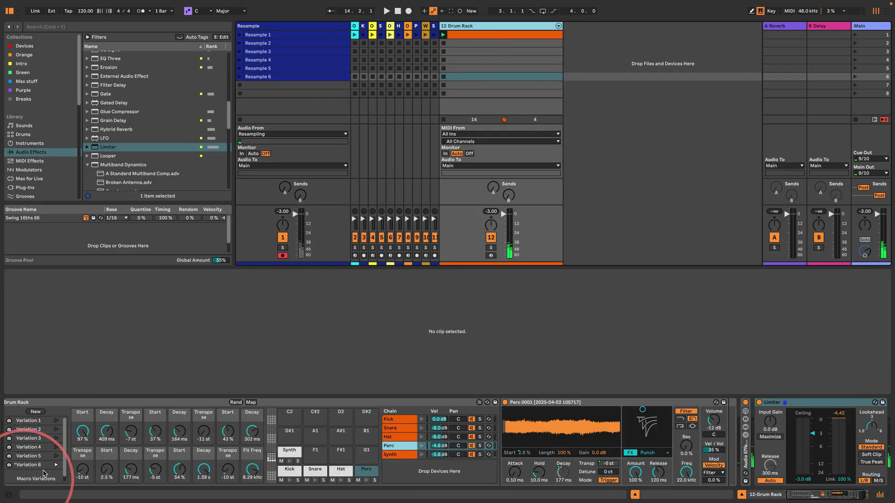
key(space)
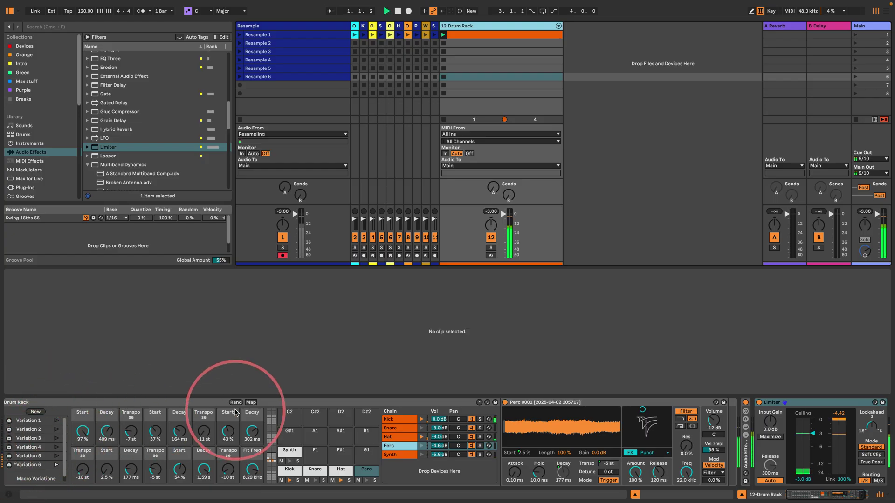
click(236, 402)
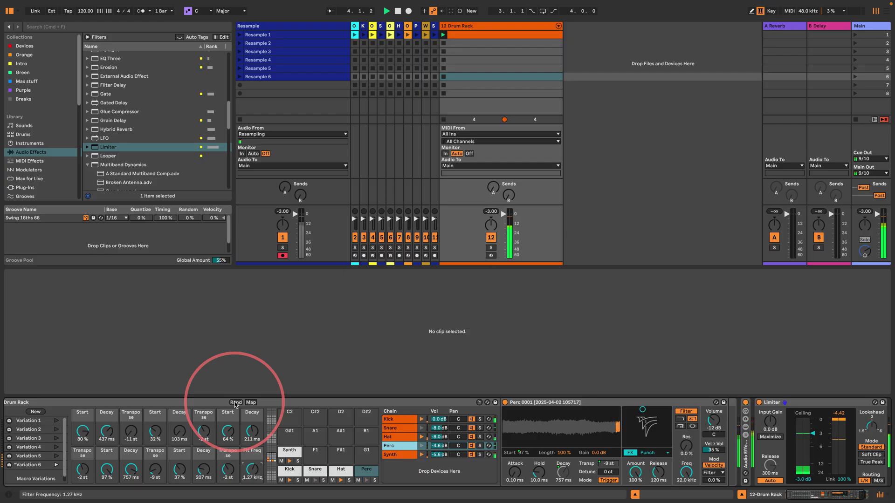
click(36, 412)
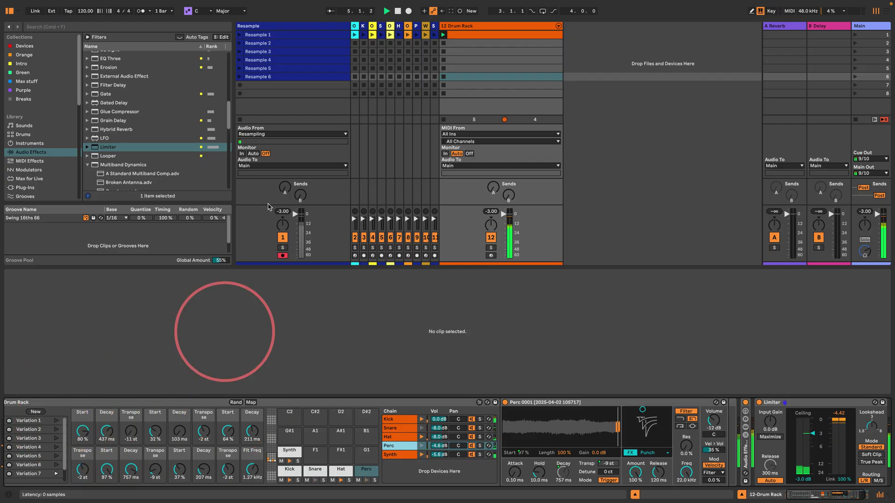
click(278, 85)
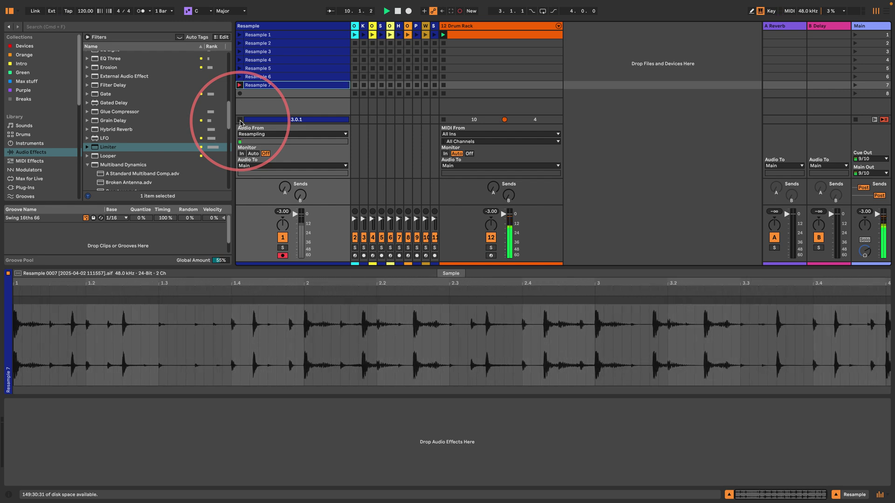
click(240, 120)
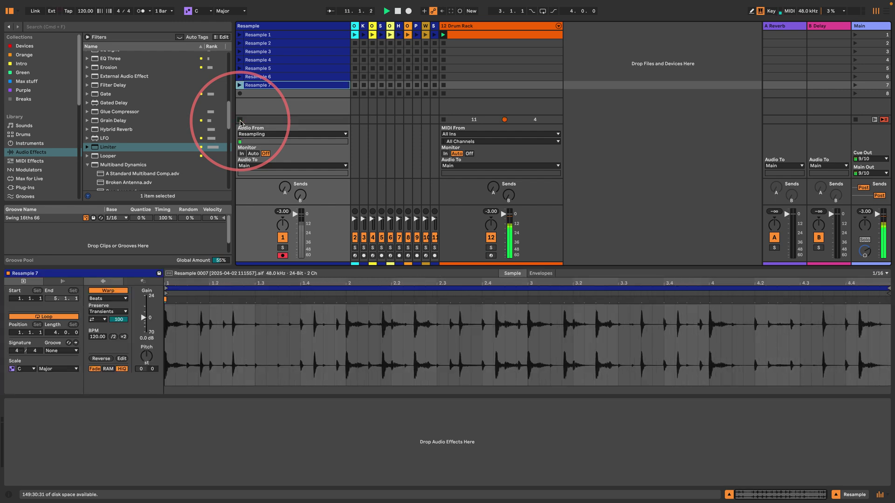
Store one more randomized drum rack macro variation and record a four-bar clip of it into the Resample track's eighth slot.
click(502, 27)
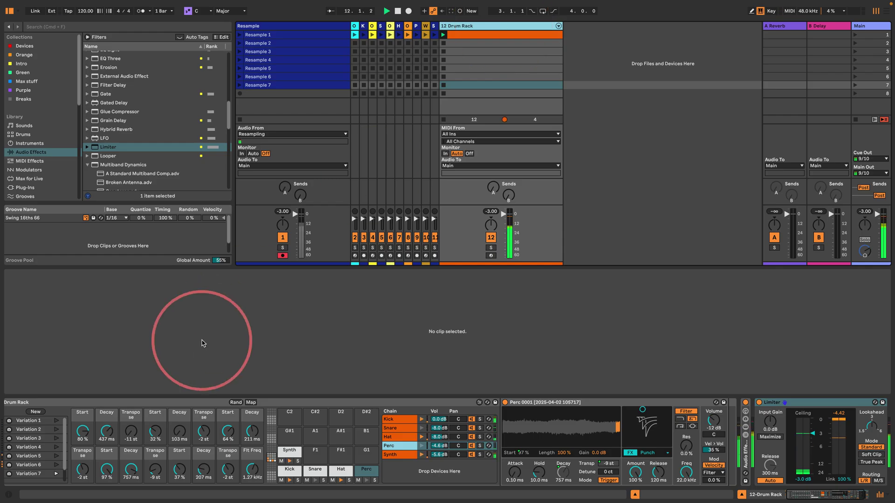
click(236, 403)
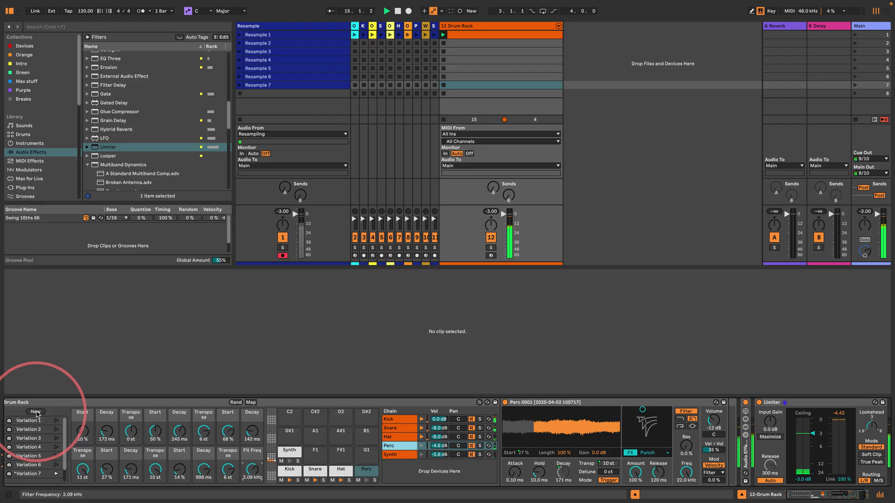
click(278, 94)
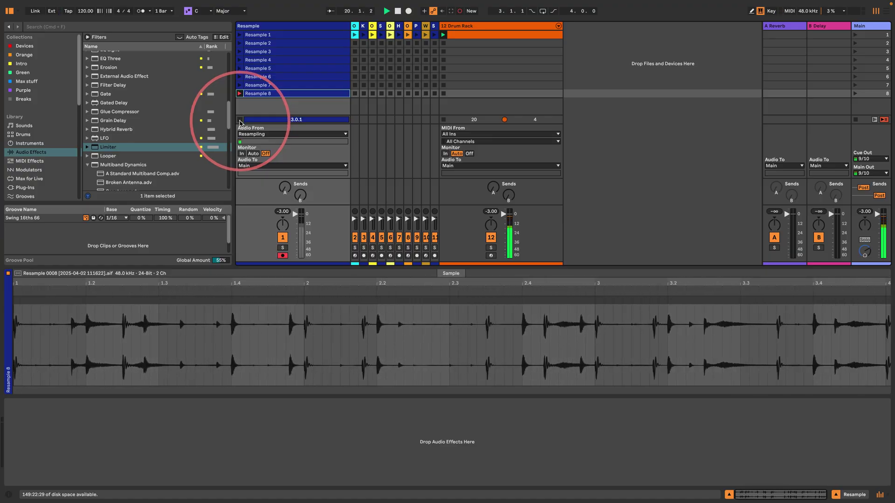
click(240, 120)
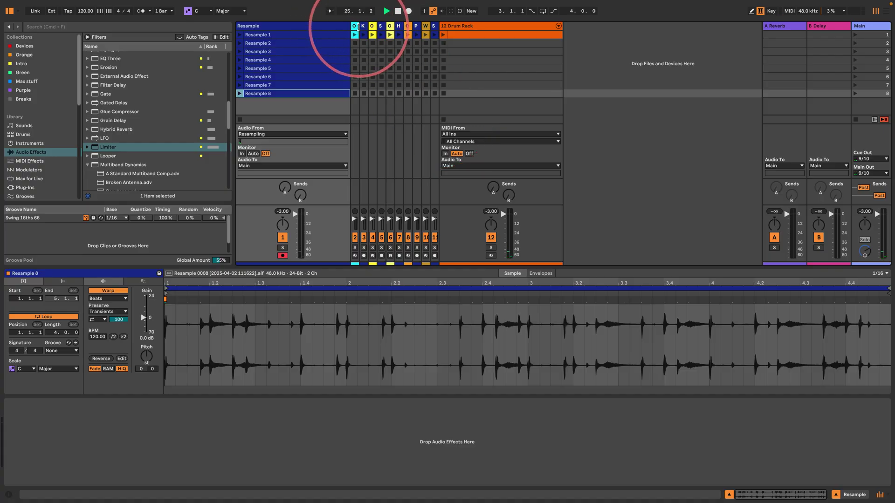
Review the source material: audition the Operator track's clip, and inspect the Kick 1 audio clip and the drum rack's pattern and macros.
drag(358, 27, 400, 29)
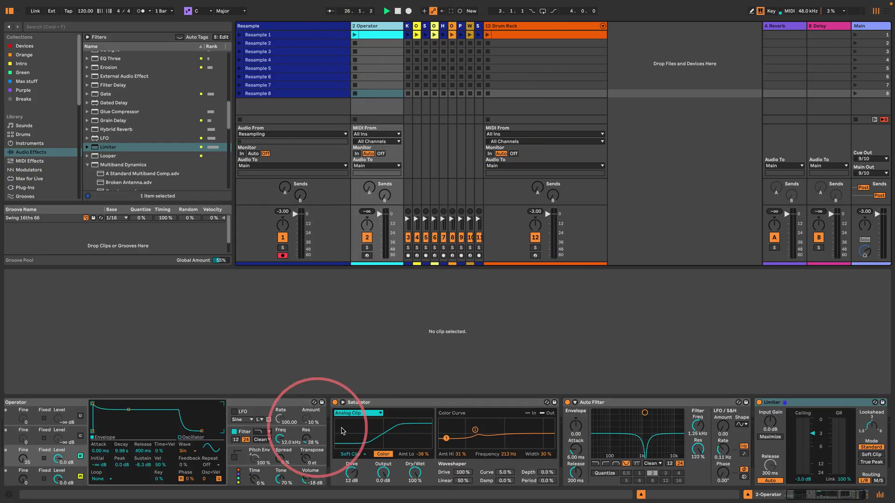
click(367, 37)
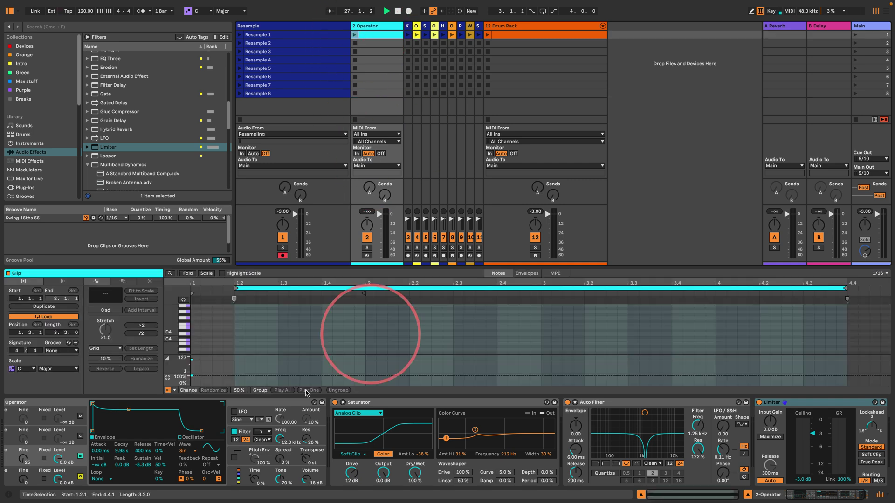
click(801, 495)
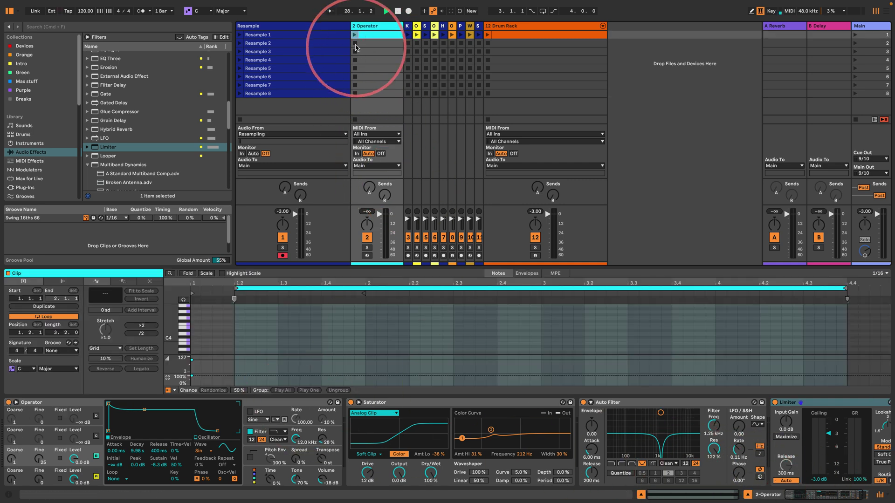
click(355, 35)
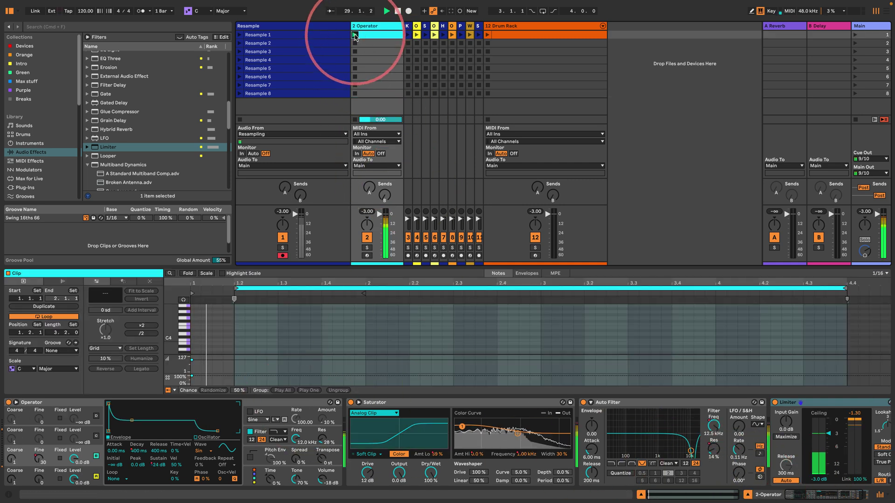
click(356, 121)
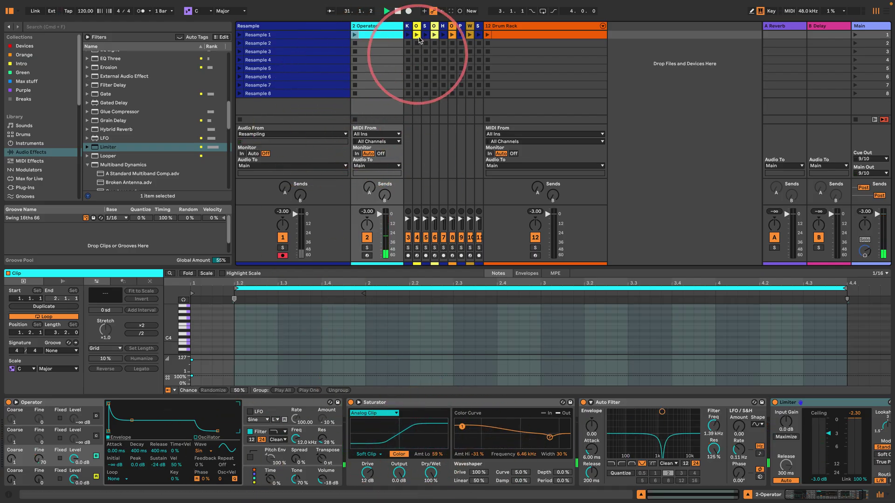
drag(402, 27, 368, 27)
click(399, 35)
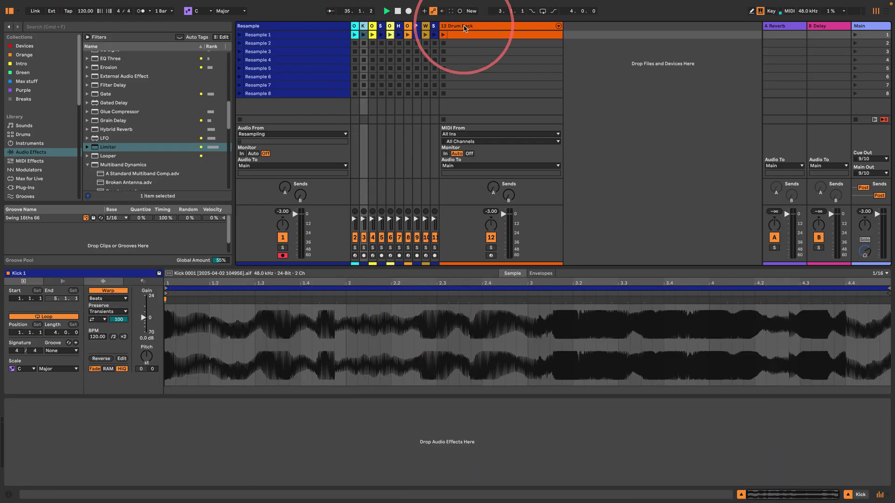
click(464, 28)
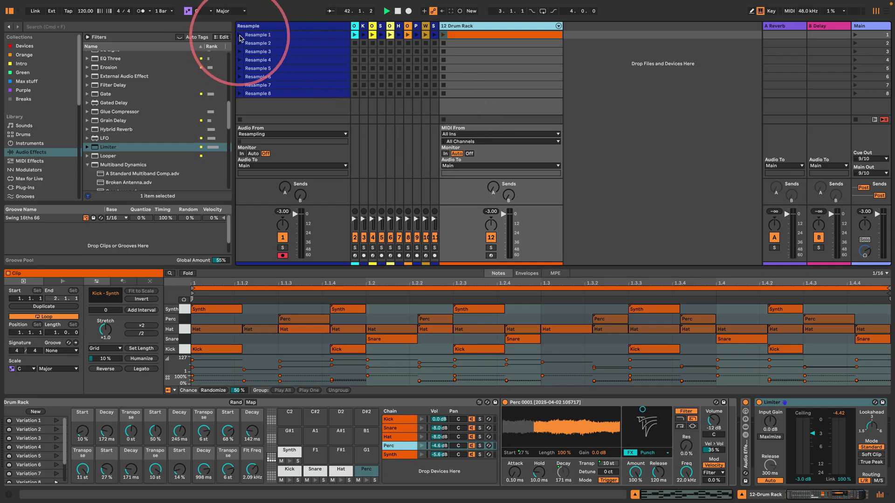
Audition the Resample track's recorded clips in order, from Resample 1 to Resample 8.
click(255, 35)
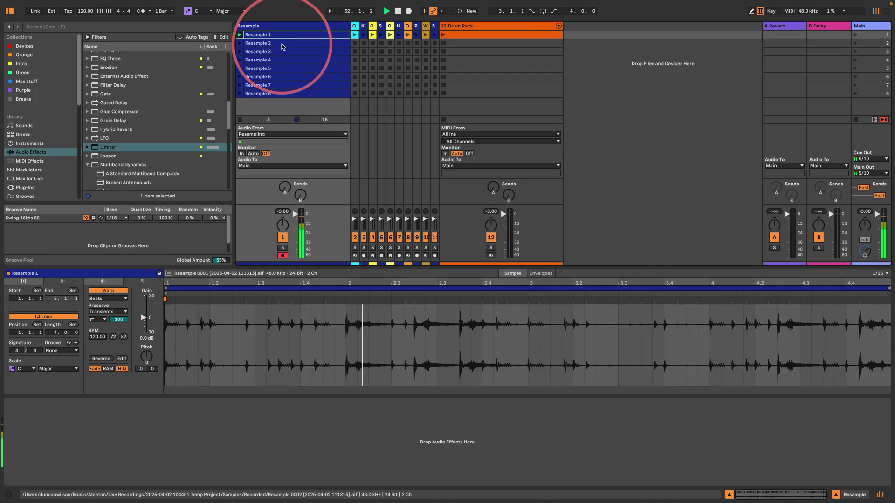
click(281, 44)
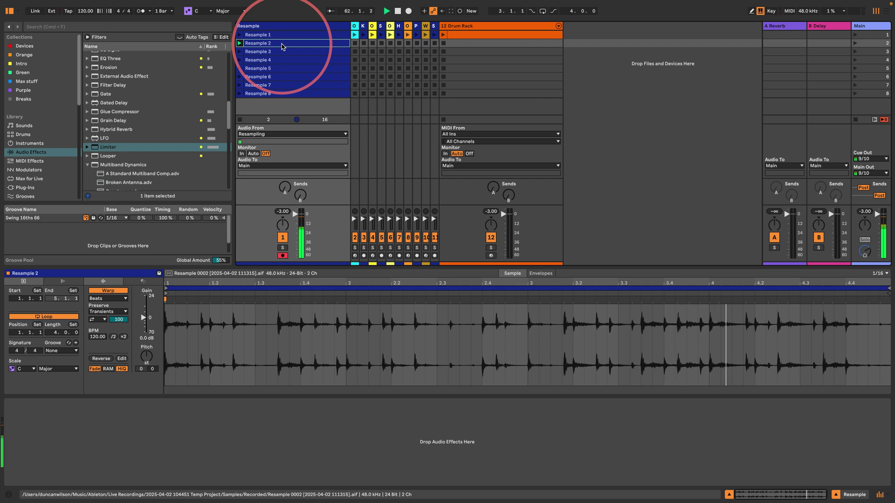
key(Down)
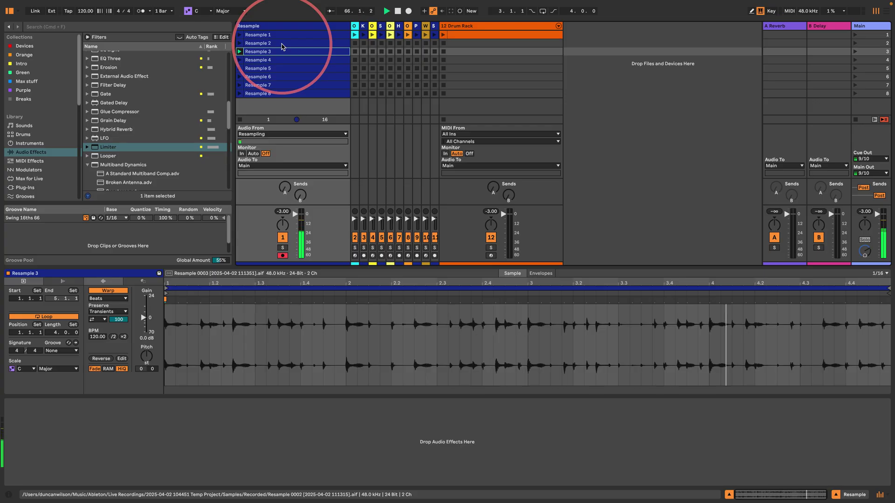
key(Down)
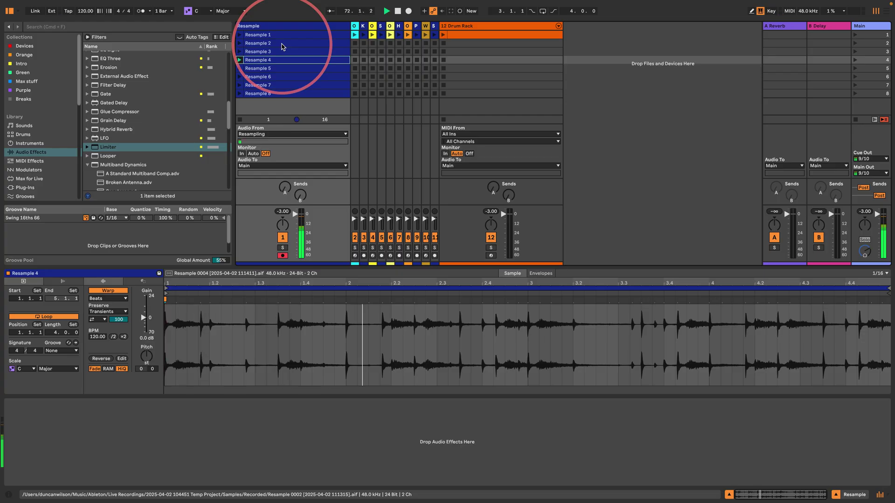
key(Down)
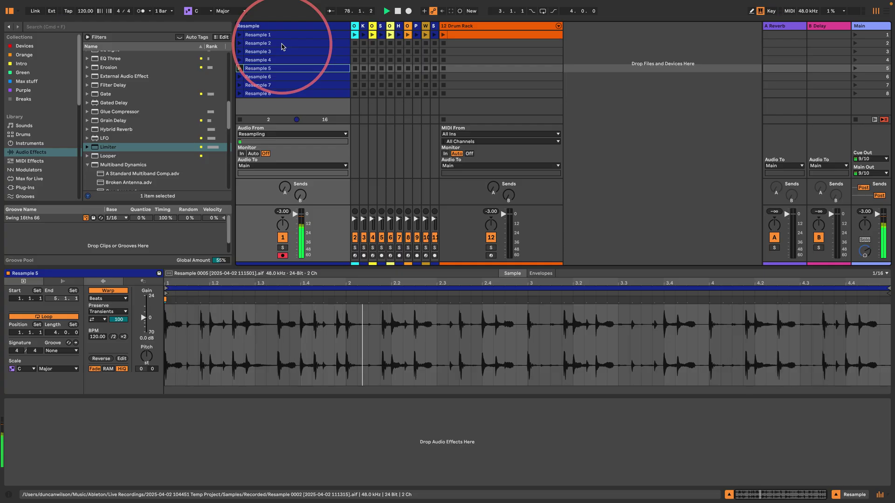
key(Down)
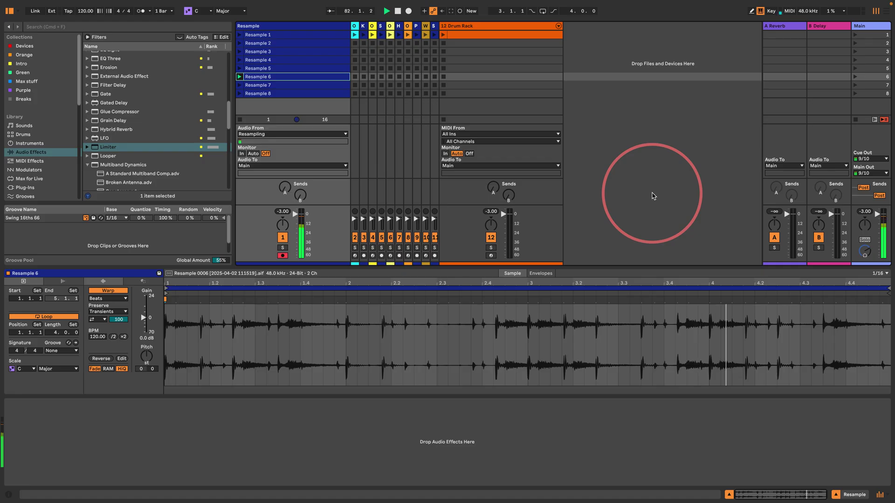
key(Down)
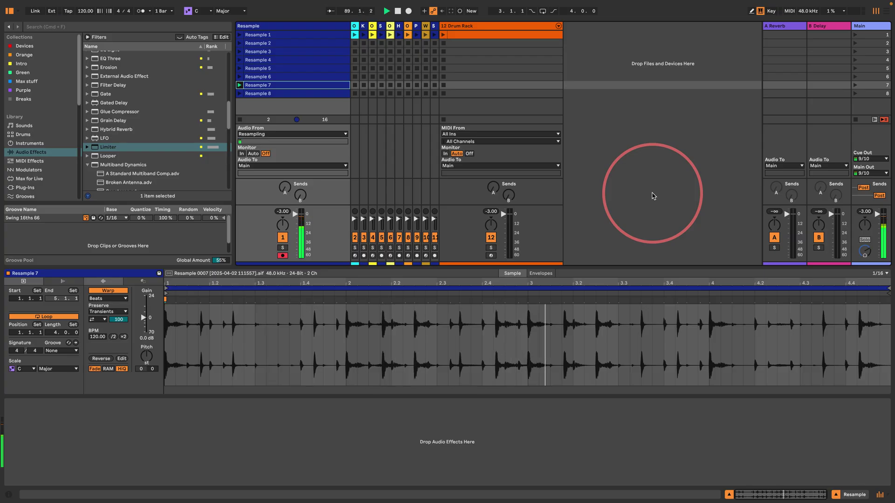
key(Down)
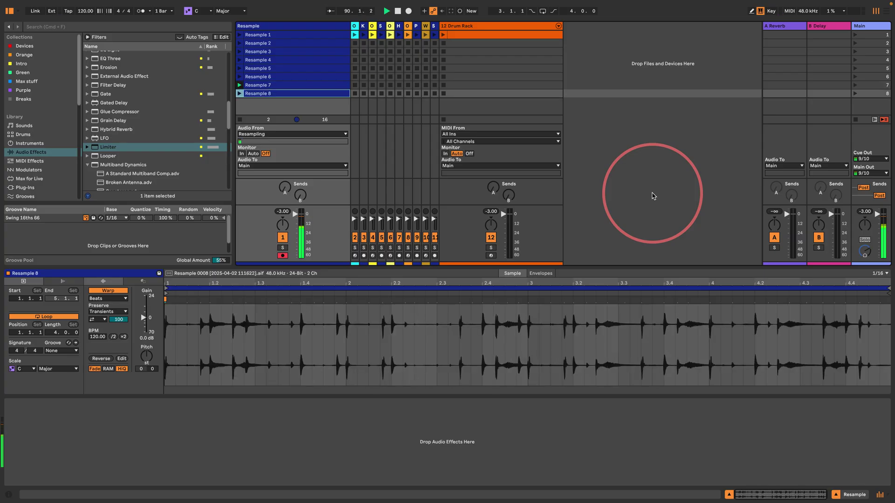